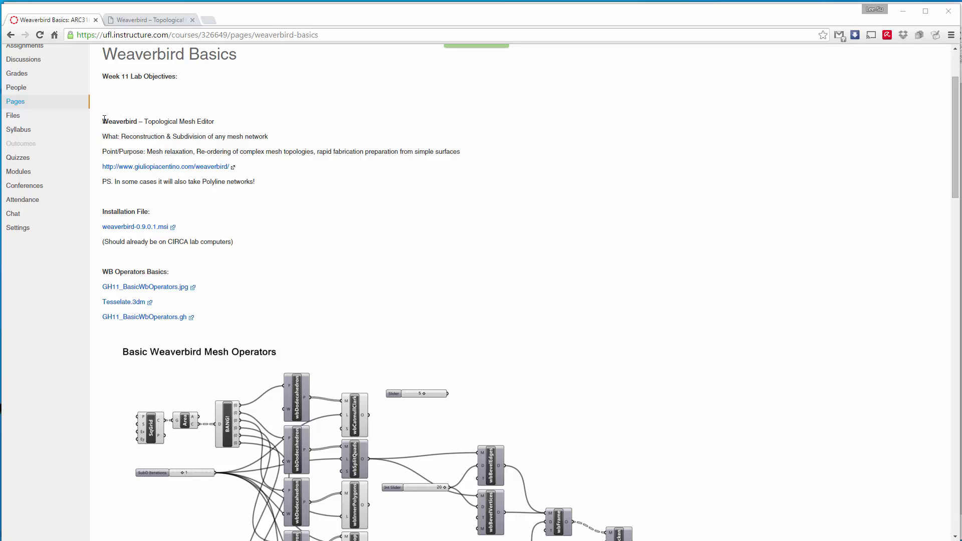
Read the Weaverbird – Topological Mesh Editor introduction on the Weaverbird Basics course page
{"action": "left_click_drag", "start_coordinate": [102, 120], "coordinate": [217, 124]}
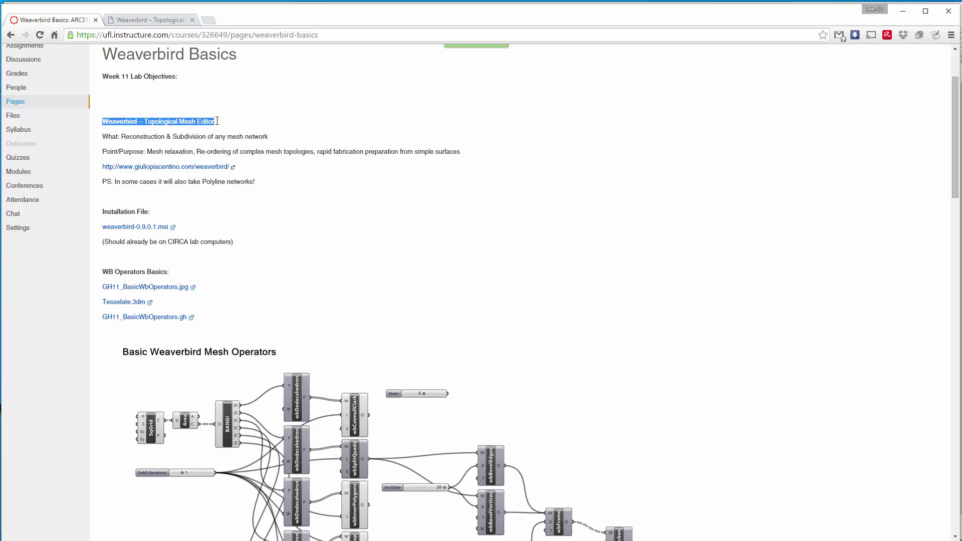
{"action": "left_click", "coordinate": [217, 121]}
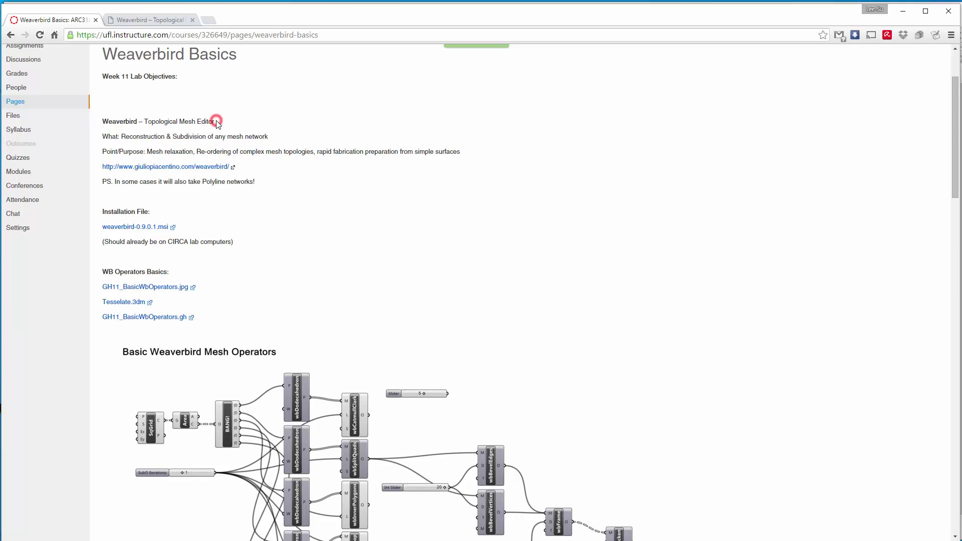
{"action": "double_click", "coordinate": [183, 120]}
{"action": "left_click", "coordinate": [193, 119]}
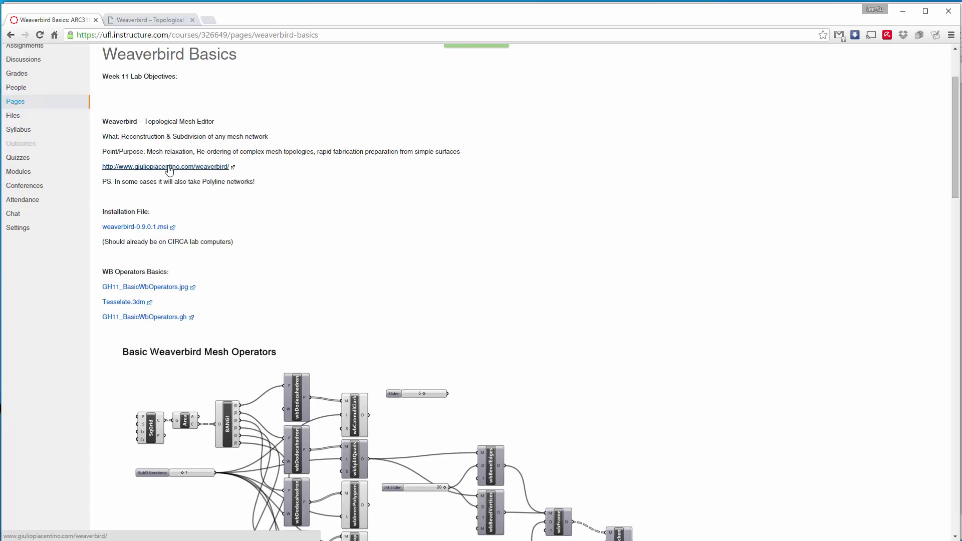
Open the Weaverbird website and review its download notes and list of main topological commands
{"action": "left_click", "coordinate": [196, 167]}
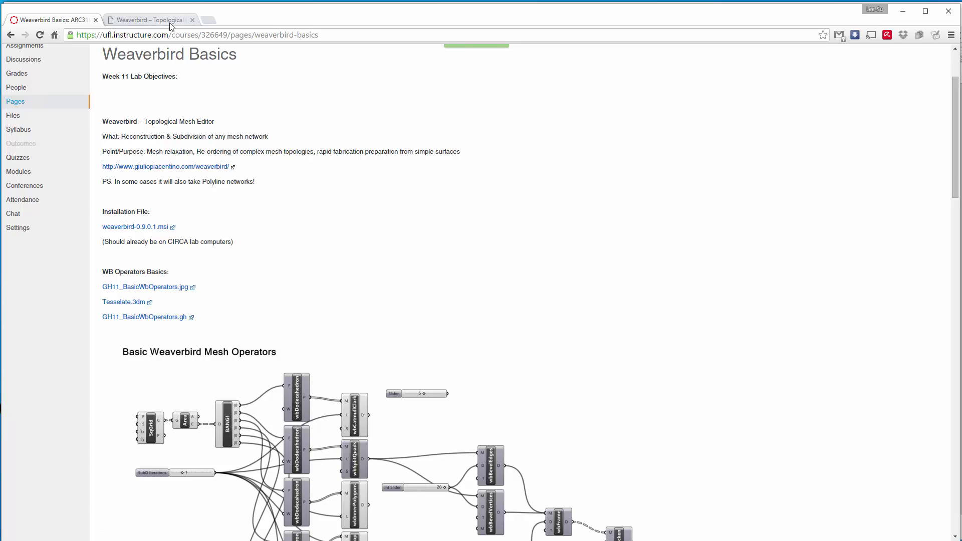
{"action": "scroll", "coordinate": [234, 193], "scroll_direction": "down", "scroll_amount": 3}
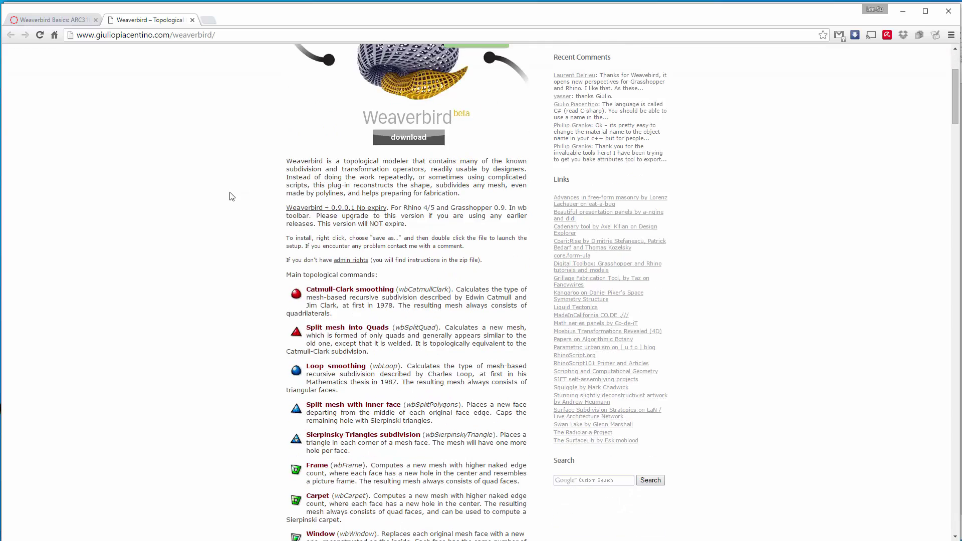
{"action": "scroll", "coordinate": [338, 211], "scroll_direction": "up", "scroll_amount": 1}
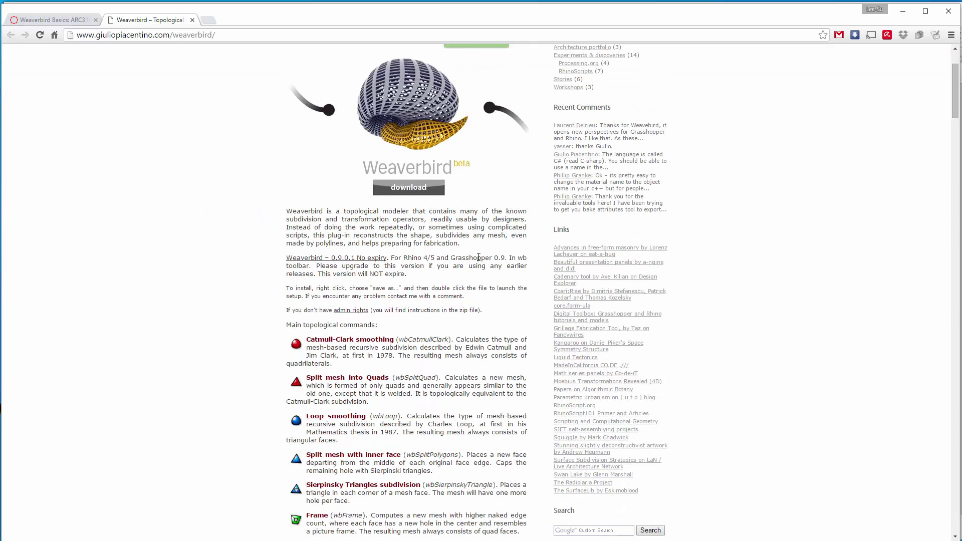
{"action": "scroll", "coordinate": [301, 263], "scroll_direction": "down", "scroll_amount": 5}
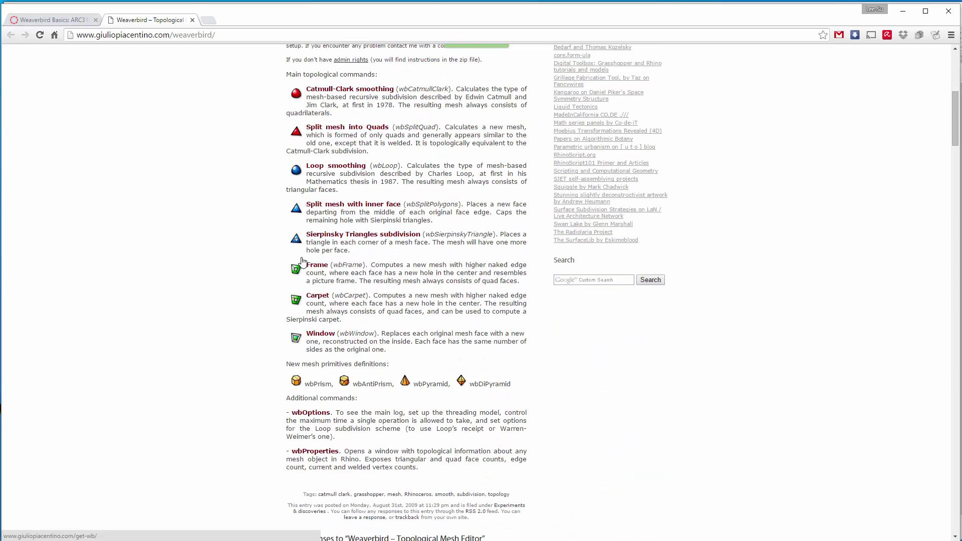
{"action": "scroll", "coordinate": [204, 263], "scroll_direction": "up", "scroll_amount": 1}
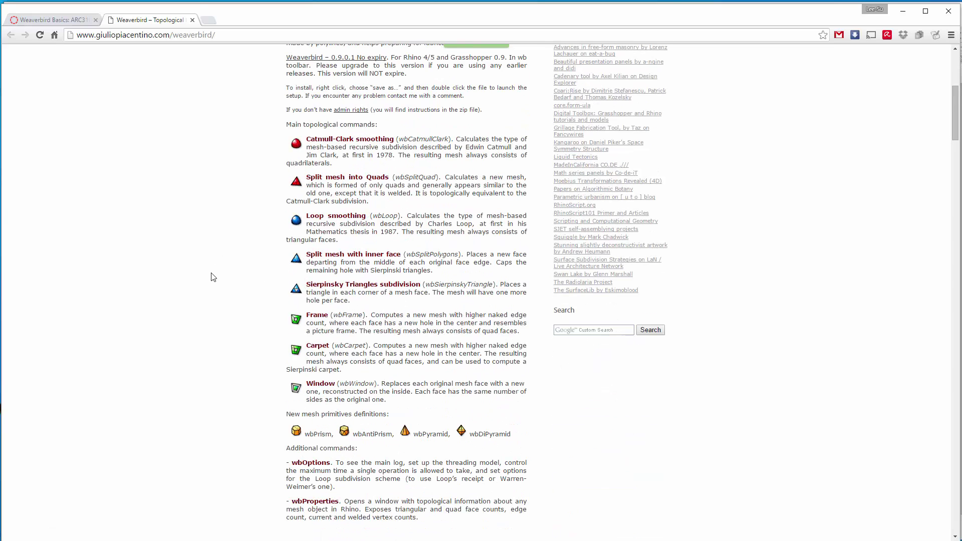
{"action": "scroll", "coordinate": [213, 275], "scroll_direction": "up", "scroll_amount": 1}
{"action": "scroll", "coordinate": [271, 251], "scroll_direction": "up", "scroll_amount": 3}
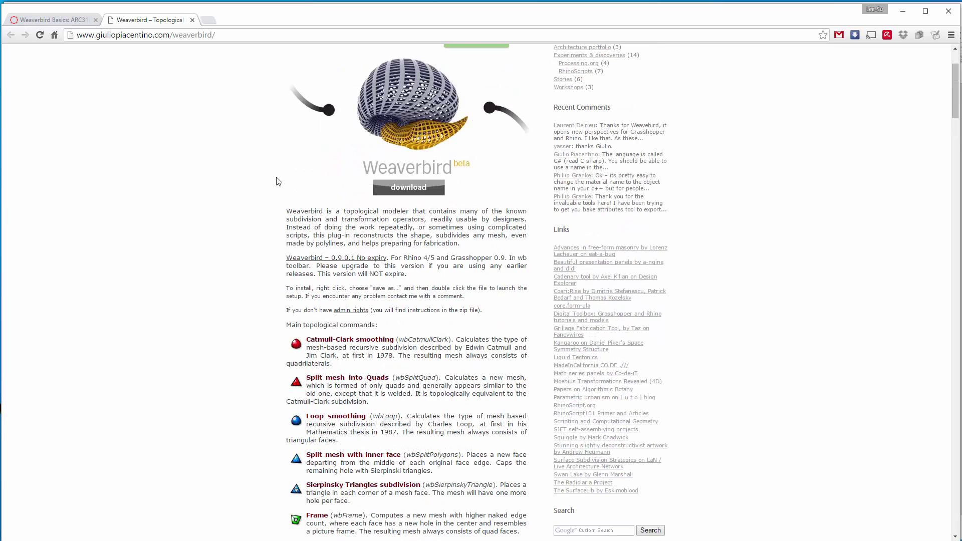
{"action": "scroll", "coordinate": [357, 233], "scroll_direction": "down", "scroll_amount": 1}
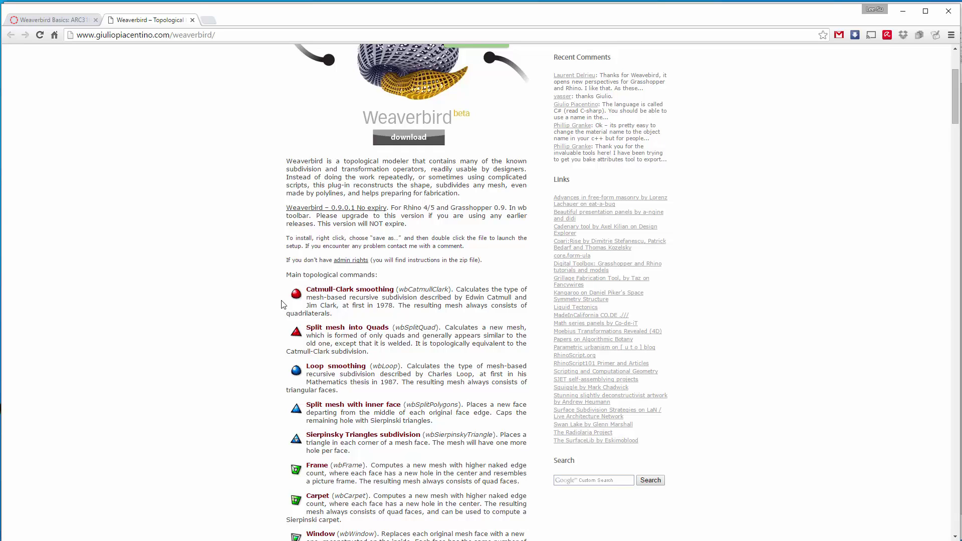
Return to the Weaverbird Basics page and review the plug-in's fabrication purpose, the file links and the mesh operators diagram
{"action": "left_click", "coordinate": [24, 21]}
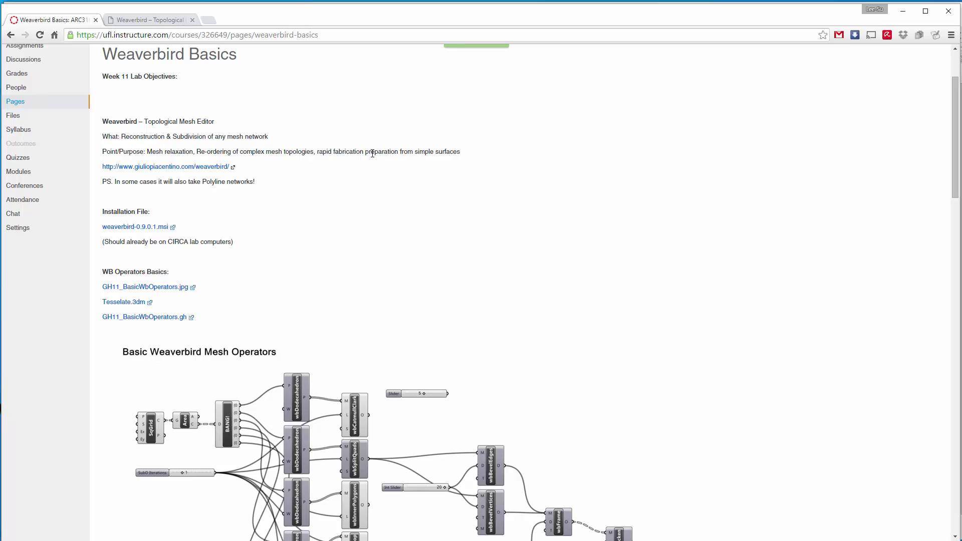
{"action": "left_click_drag", "start_coordinate": [317, 153], "coordinate": [460, 153]}
{"action": "left_click", "coordinate": [460, 154]}
{"action": "scroll", "coordinate": [283, 188], "scroll_direction": "down", "scroll_amount": 2}
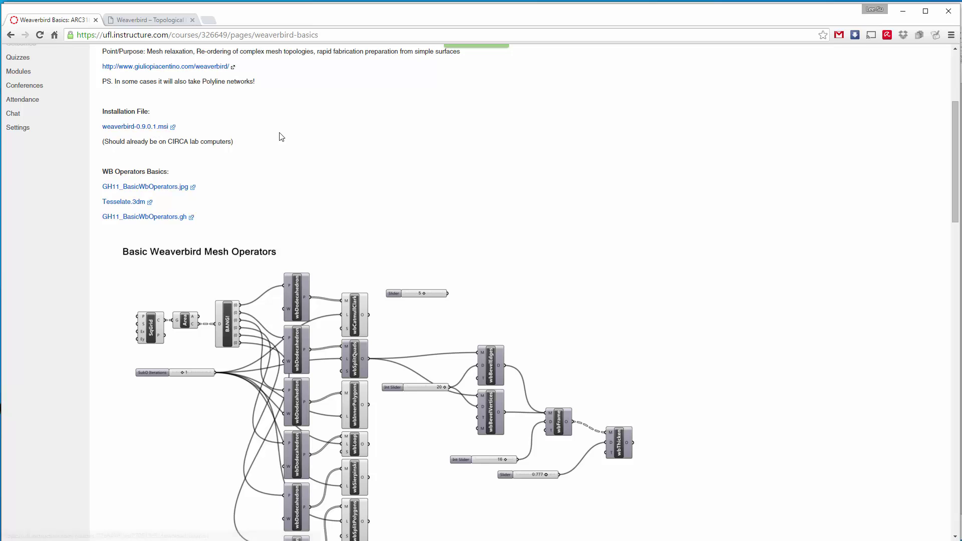
{"action": "scroll", "coordinate": [280, 138], "scroll_direction": "down", "scroll_amount": 1}
{"action": "scroll", "coordinate": [302, 113], "scroll_direction": "down", "scroll_amount": 1}
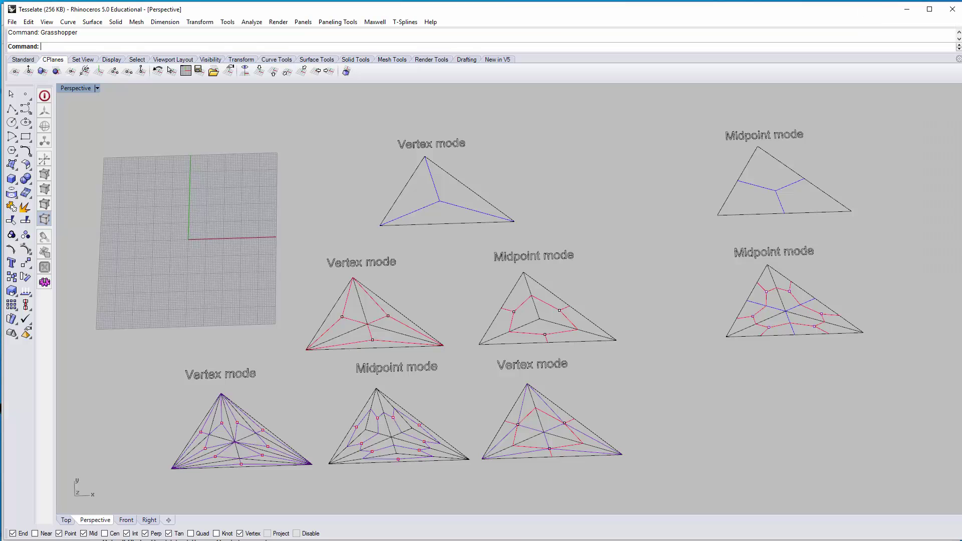
Switch to the Tesselate model in Rhino and compare the top-row vertex mode and midpoint mode triangles
{"action": "right_click_drag", "start_coordinate": [562, 308], "coordinate": [521, 297], "text": "shift"}
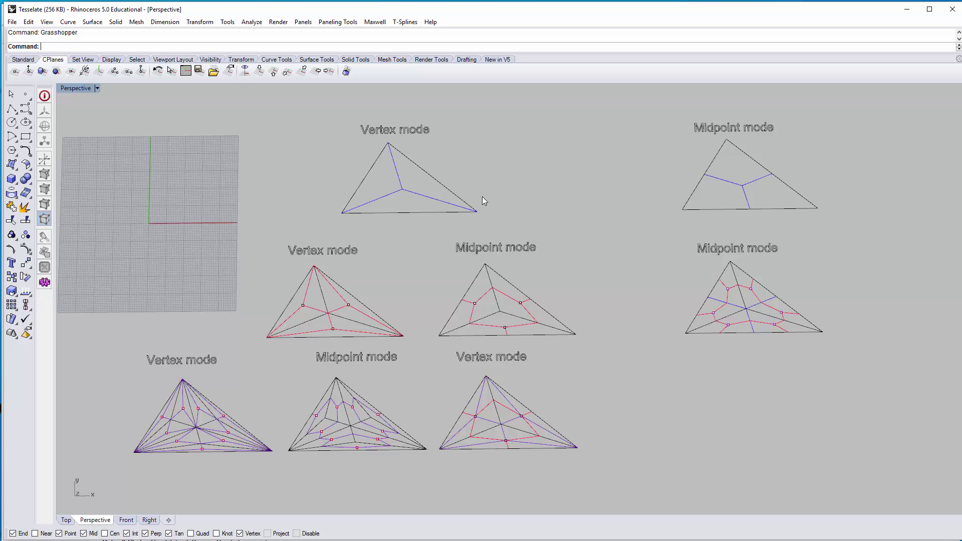
{"action": "right_click_drag", "start_coordinate": [468, 218], "coordinate": [466, 205]}
{"action": "left_click", "coordinate": [416, 163]}
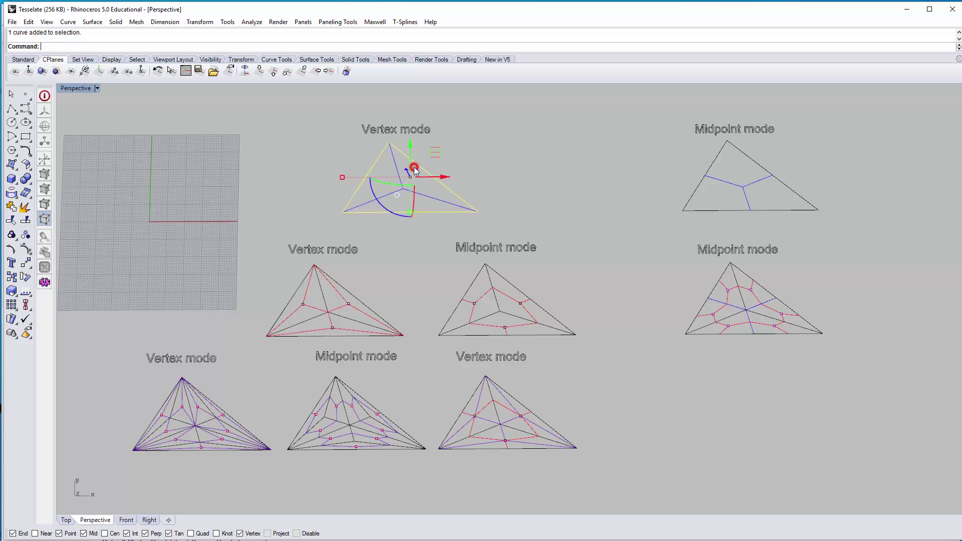
{"action": "left_click", "coordinate": [696, 192]}
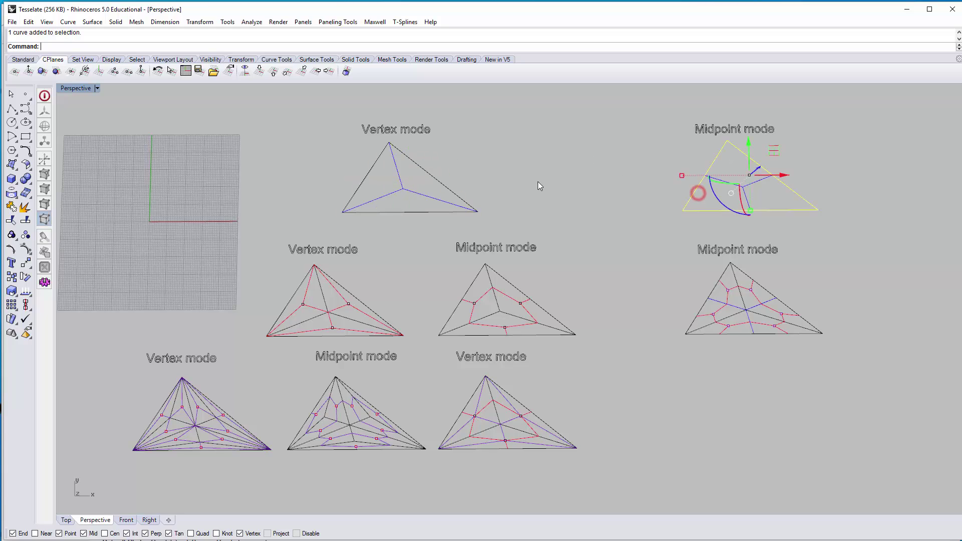
{"action": "left_click", "coordinate": [537, 182]}
{"action": "left_click", "coordinate": [418, 170]}
{"action": "left_click", "coordinate": [325, 157]}
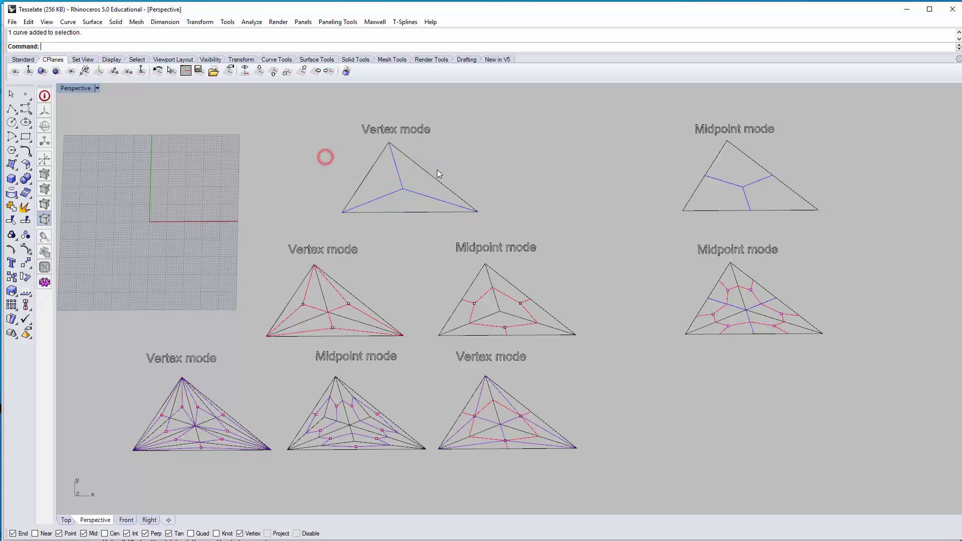
{"action": "left_click", "coordinate": [432, 174]}
{"action": "left_click", "coordinate": [618, 177]}
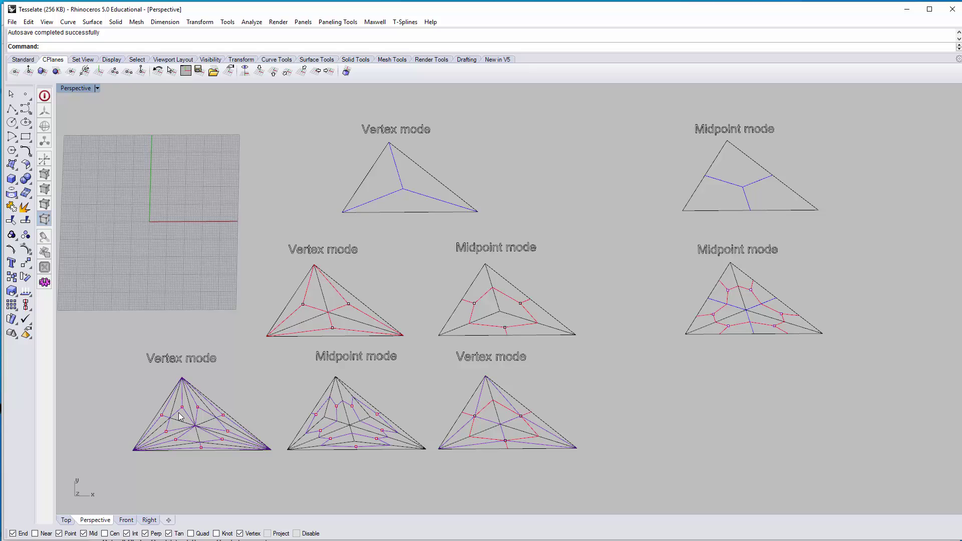
Examine up close the bottom-row vertex mode triangle with the densest subdivision
{"action": "right_click_drag", "start_coordinate": [206, 400], "coordinate": [323, 332], "text": "shift"}
{"action": "scroll", "coordinate": [298, 326], "scroll_direction": "up", "scroll_amount": 3}
{"action": "scroll", "coordinate": [316, 350], "scroll_direction": "up", "scroll_amount": 2}
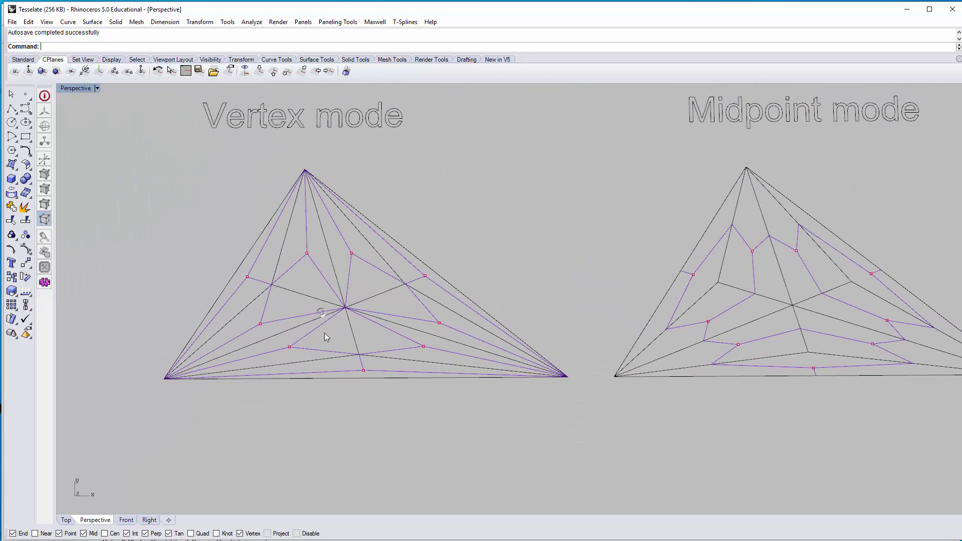
{"action": "right_click_drag", "start_coordinate": [485, 227], "coordinate": [445, 289], "text": "shift"}
{"action": "scroll", "coordinate": [444, 288], "scroll_direction": "down", "scroll_amount": 5}
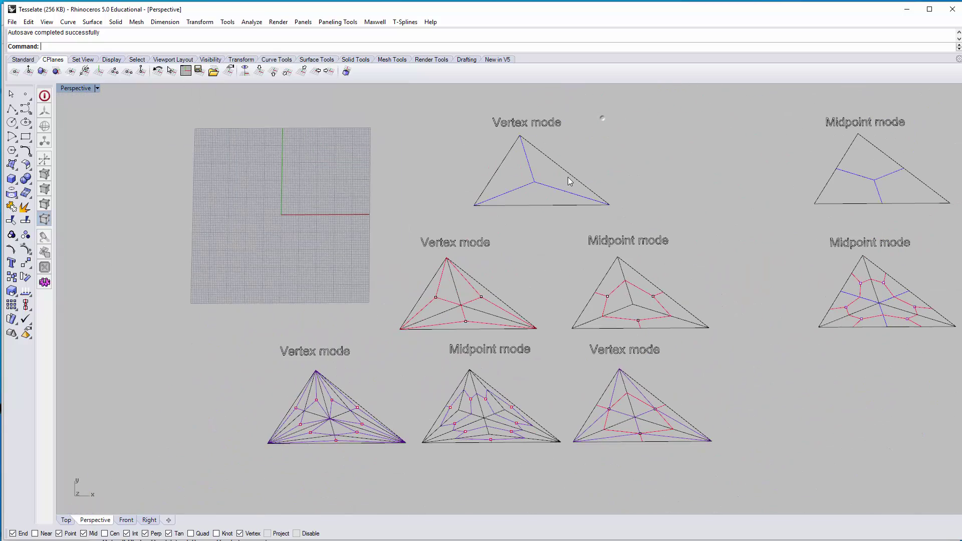
{"action": "scroll", "coordinate": [325, 381], "scroll_direction": "up", "scroll_amount": 4}
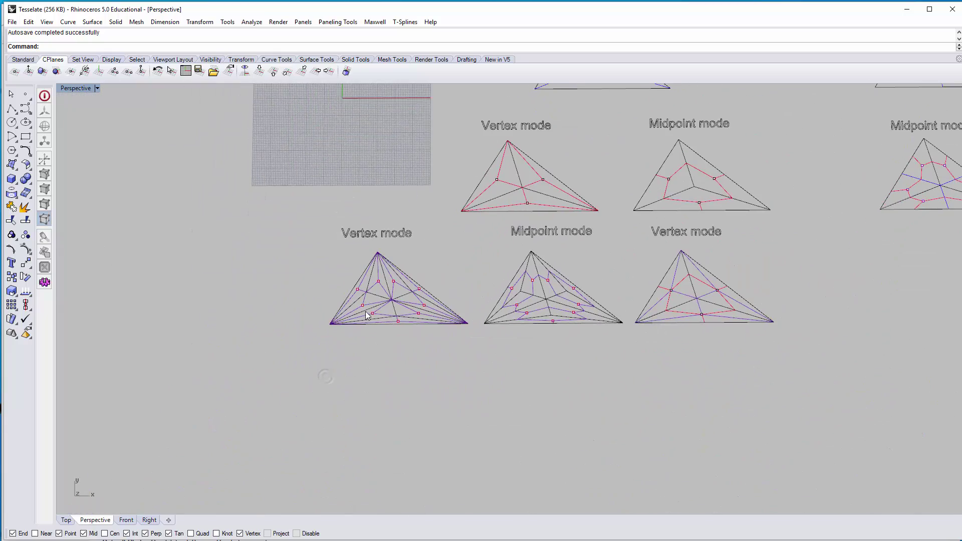
{"action": "scroll", "coordinate": [350, 362], "scroll_direction": "up", "scroll_amount": 2}
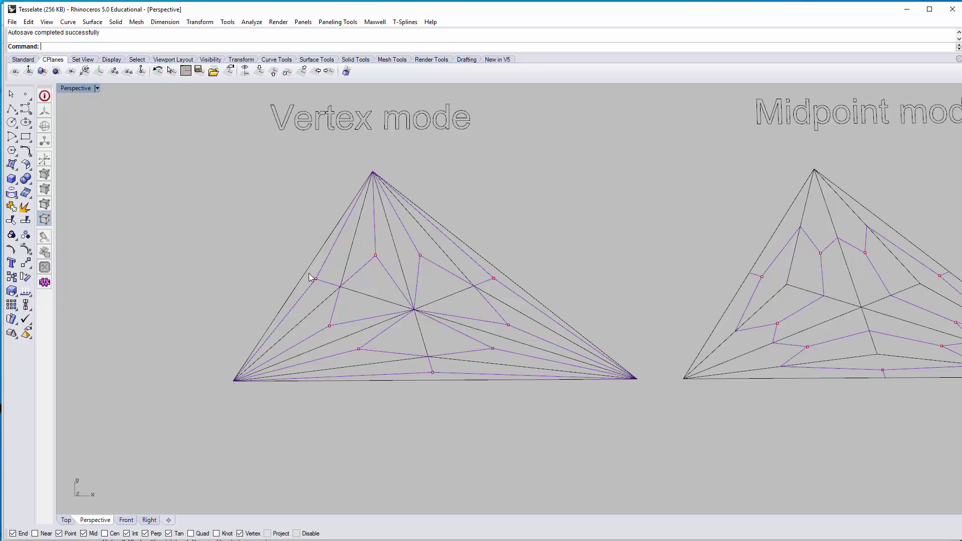
{"action": "right_click_drag", "start_coordinate": [486, 241], "coordinate": [472, 254], "text": "shift"}
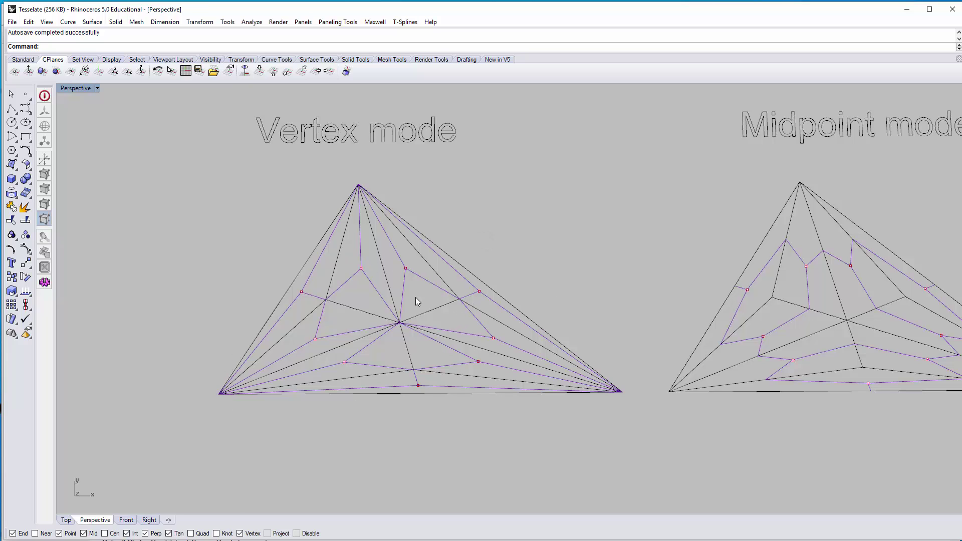
{"action": "scroll", "coordinate": [419, 302], "scroll_direction": "down", "scroll_amount": 2}
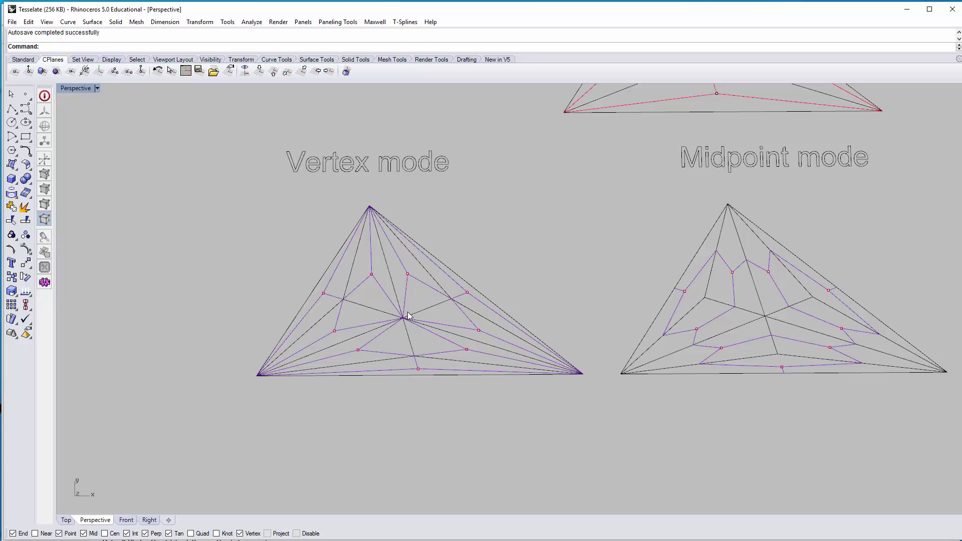
{"action": "right_click_drag", "start_coordinate": [453, 301], "coordinate": [428, 326], "text": "shift"}
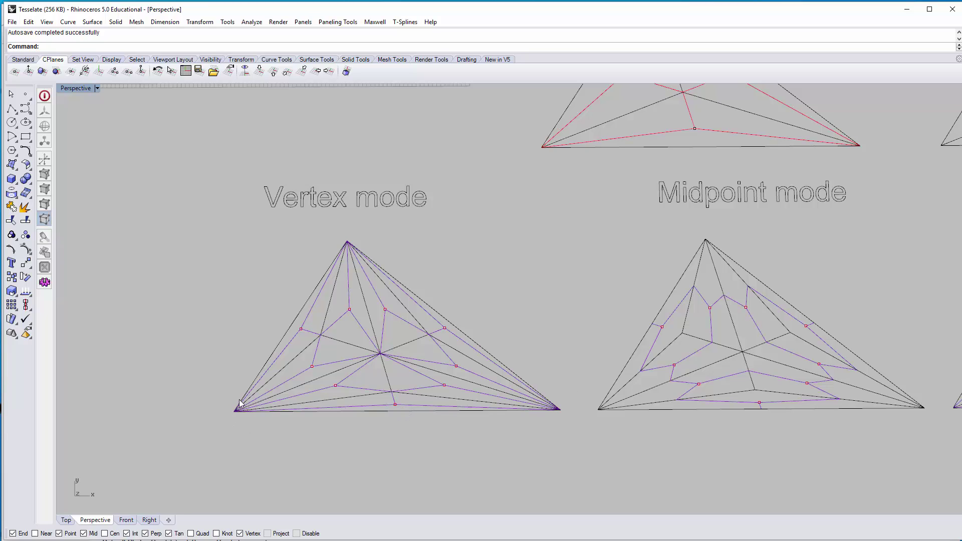
Compare the neighbouring vertex mode and midpoint mode triangles across the second and third rows
{"action": "right_click_drag", "start_coordinate": [597, 260], "coordinate": [379, 324], "text": "shift"}
{"action": "scroll", "coordinate": [380, 323], "scroll_direction": "down", "scroll_amount": 2}
{"action": "right_click_drag", "start_coordinate": [549, 278], "coordinate": [411, 297], "text": "shift"}
{"action": "scroll", "coordinate": [412, 295], "scroll_direction": "down", "scroll_amount": 2}
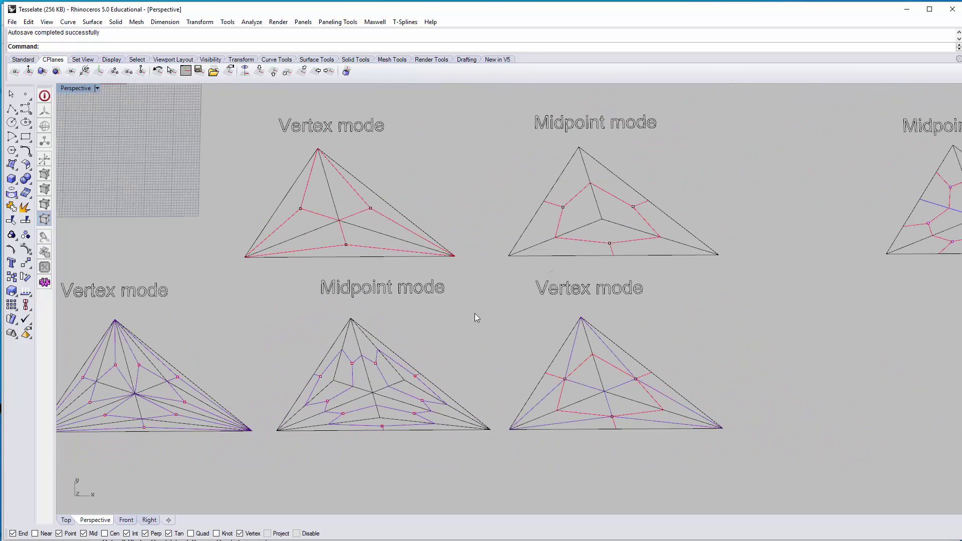
{"action": "right_click_drag", "start_coordinate": [511, 275], "coordinate": [508, 291], "text": "shift"}
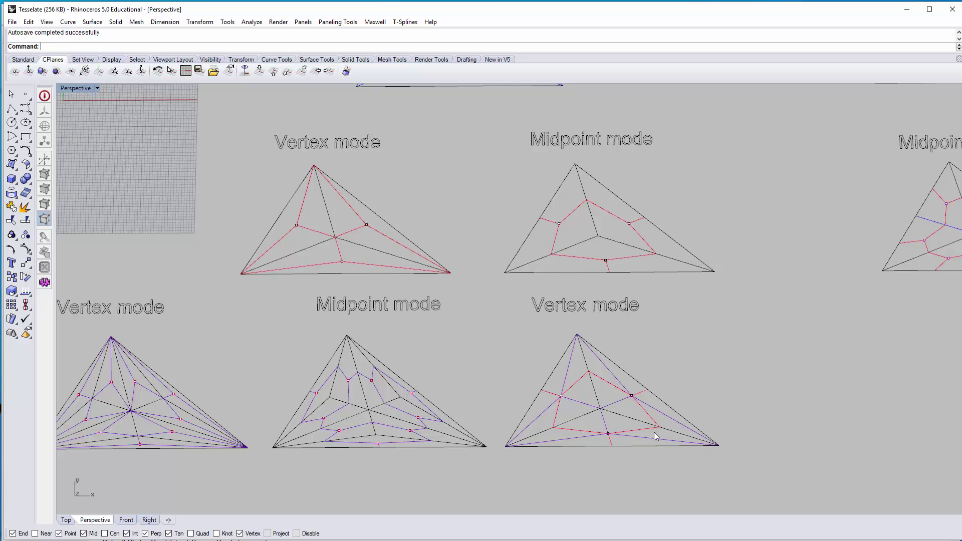
{"action": "scroll", "coordinate": [657, 223], "scroll_direction": "down", "scroll_amount": 3}
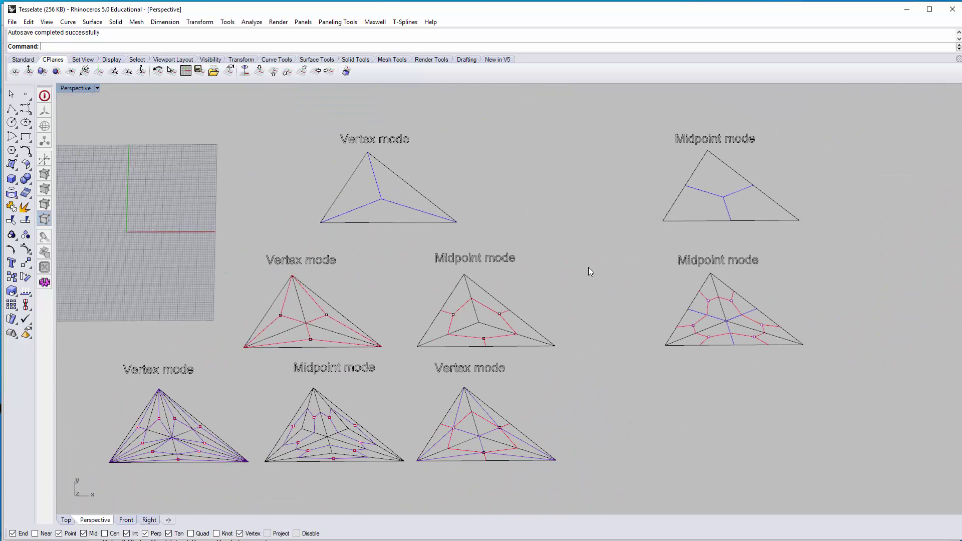
{"action": "right_click_drag", "start_coordinate": [590, 268], "coordinate": [608, 251], "text": "shift"}
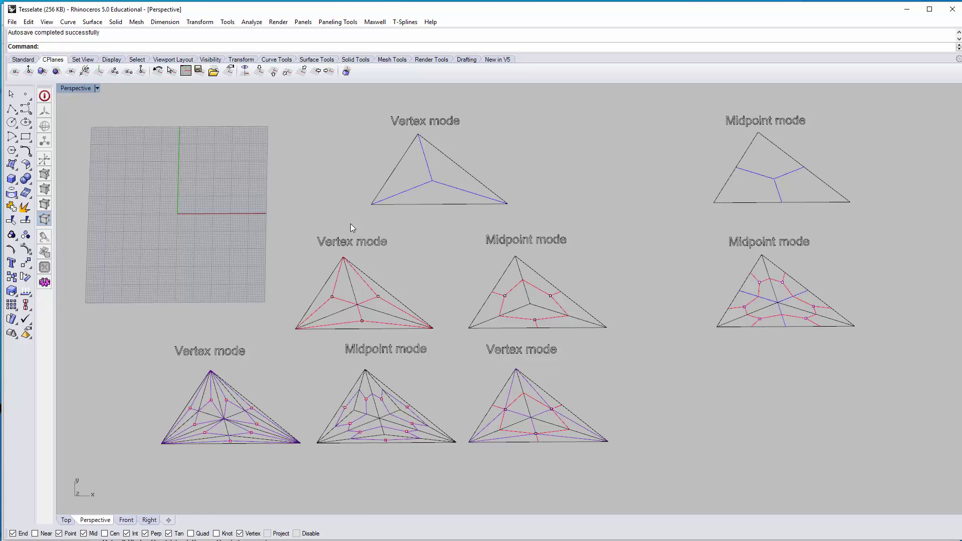
Hide all the triangle diagrams and their text labels in the Tesselate model
{"action": "scroll", "coordinate": [447, 357], "scroll_direction": "down", "scroll_amount": 5}
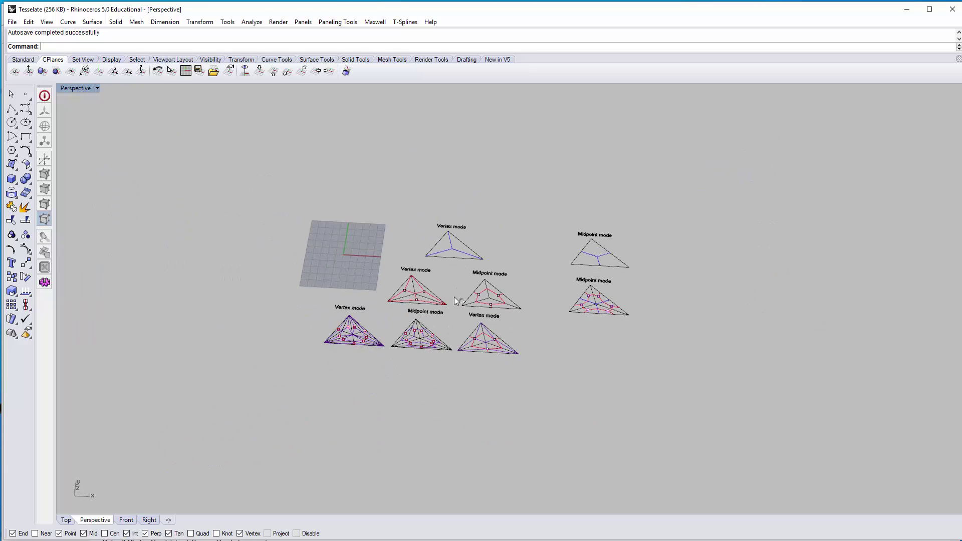
{"action": "left_click_drag", "start_coordinate": [223, 178], "coordinate": [707, 394]}
{"action": "key", "text": "Delete"}
{"action": "left_click", "coordinate": [619, 322]}
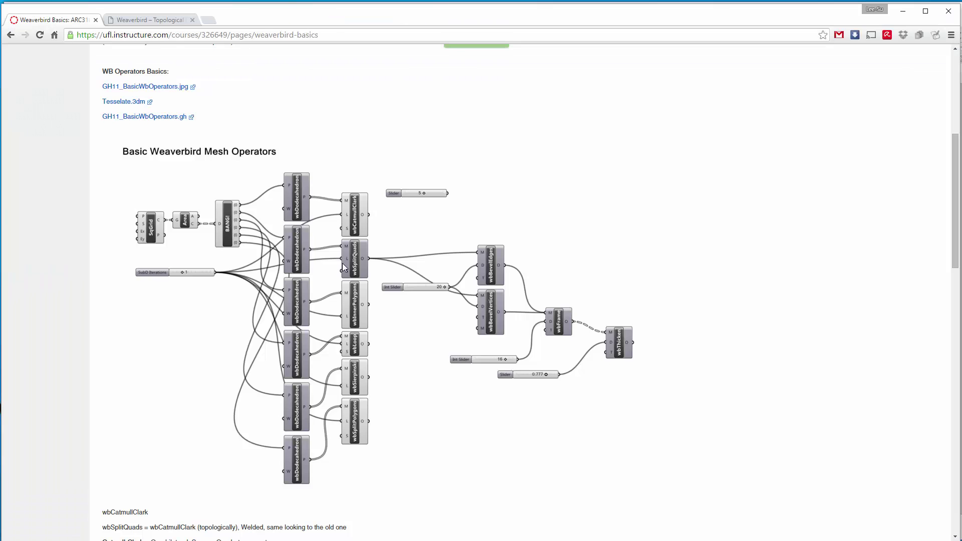
Recheck the basic mesh operators diagram on the course page and switch to the GH11_BasicWbOperators definition in Grasshopper
{"action": "scroll", "coordinate": [284, 215], "scroll_direction": "up", "scroll_amount": 2}
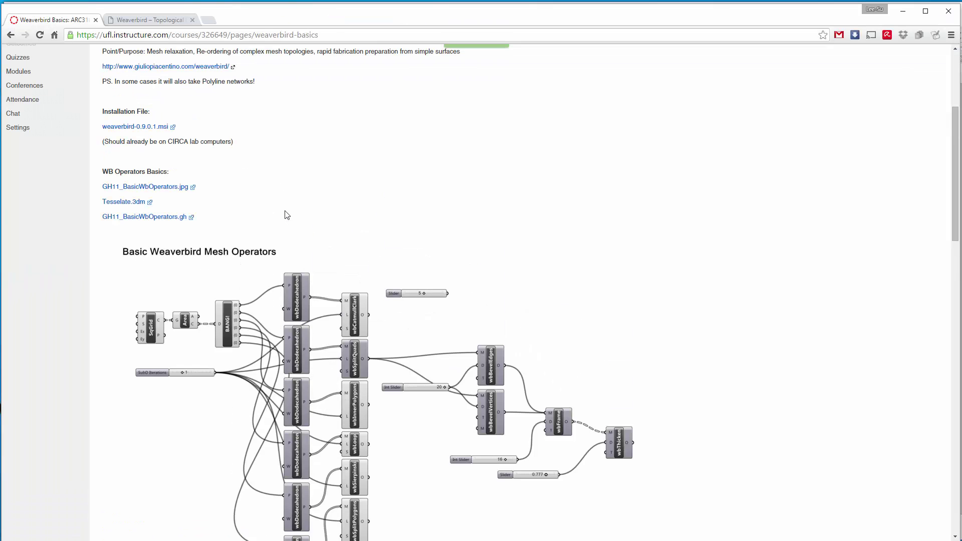
{"action": "scroll", "coordinate": [260, 261], "scroll_direction": "down", "scroll_amount": 1}
{"action": "scroll", "coordinate": [301, 301], "scroll_direction": "down", "scroll_amount": 1}
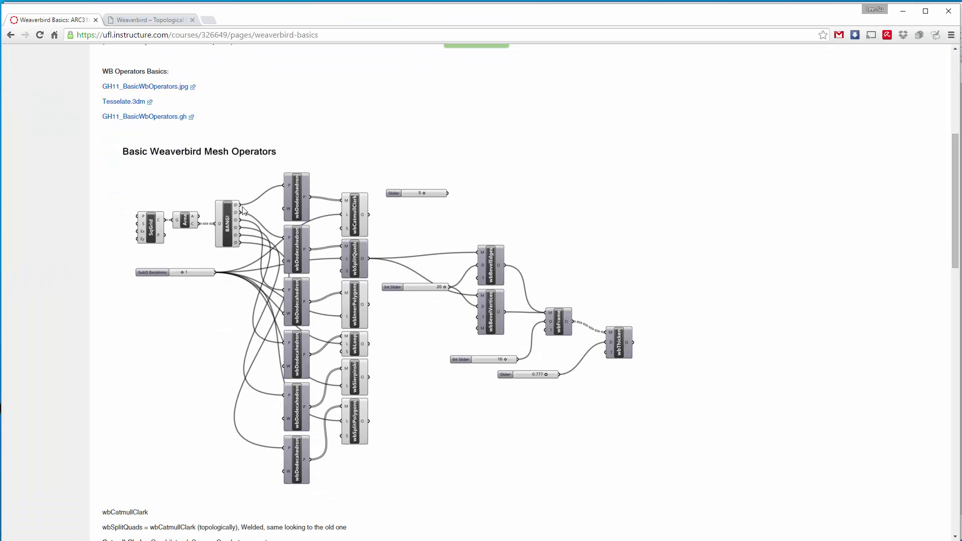
{"action": "key", "text": "alt+Tab"}
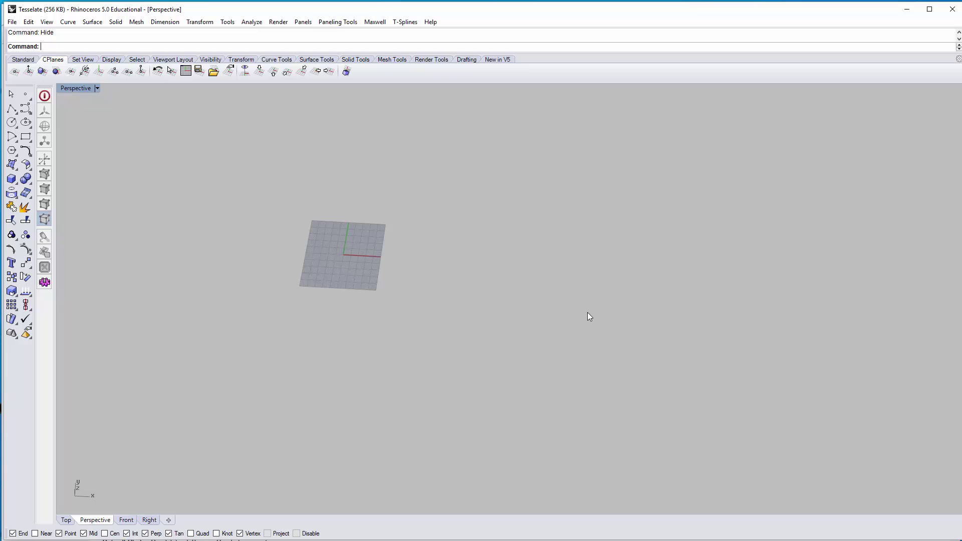
{"action": "left_click", "coordinate": [587, 312]}
{"action": "key", "text": "alt+Tab"}
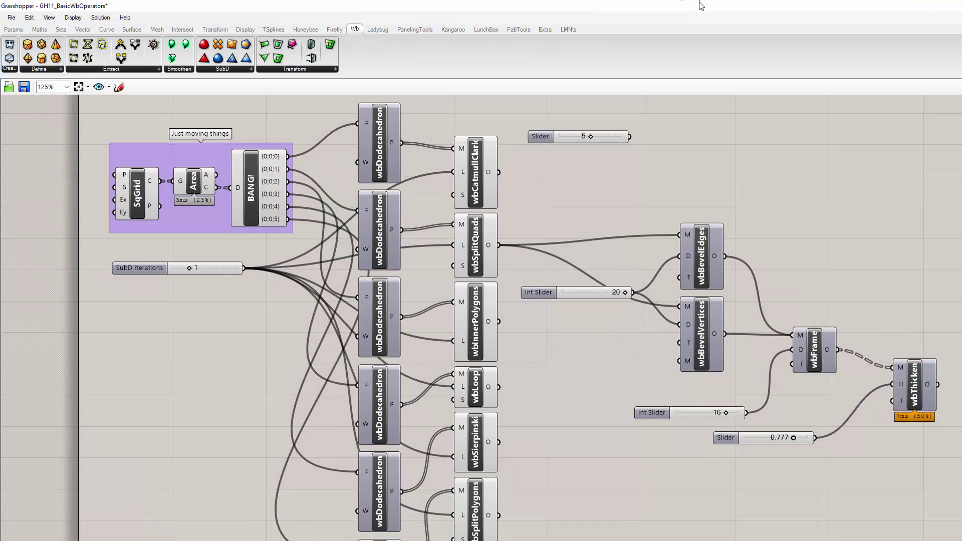
Place the Grasshopper window beside the Rhino viewport and turn on shaded preview for the definition's geometry
{"action": "left_click_drag", "start_coordinate": [708, 10], "coordinate": [679, 18]}
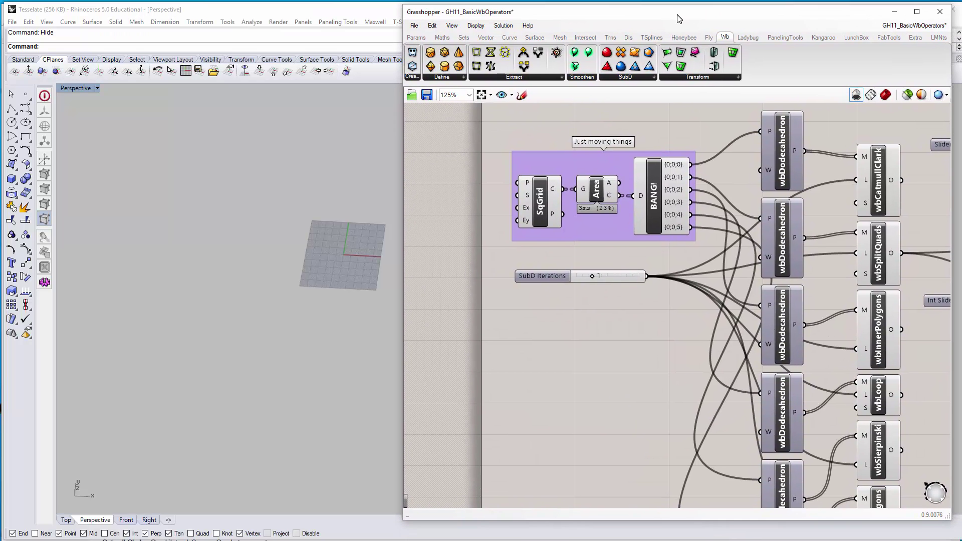
{"action": "right_click_drag", "start_coordinate": [604, 184], "coordinate": [572, 239]}
{"action": "scroll", "coordinate": [572, 240], "scroll_direction": "down", "scroll_amount": 2}
{"action": "mouse_move", "coordinate": [342, 233]}
{"action": "right_mouse_down", "text": "shift"}
{"action": "mouse_move", "coordinate": [234, 265]}
{"action": "mouse_move", "coordinate": [162, 212]}
{"action": "right_mouse_up", "text": "shift"}
{"action": "left_click", "coordinate": [889, 97]}
{"action": "right_click_drag", "start_coordinate": [211, 230], "coordinate": [210, 271]}
{"action": "scroll", "coordinate": [187, 260], "scroll_direction": "up", "scroll_amount": 8}
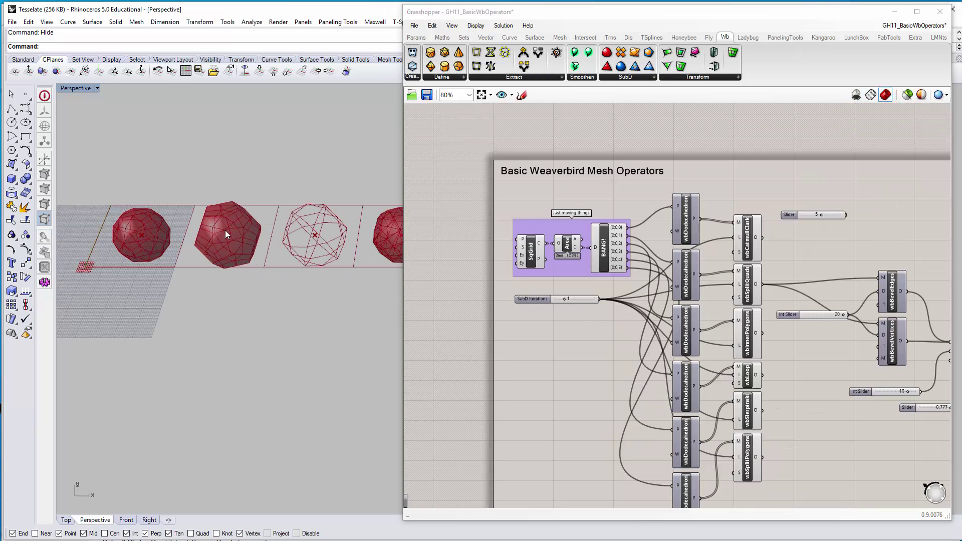
{"action": "right_click_drag", "start_coordinate": [226, 235], "coordinate": [231, 221]}
Examine the "Just moving things" group and the row of solids it positions in the Perspective view
{"action": "left_click", "coordinate": [589, 349]}
{"action": "scroll", "coordinate": [568, 299], "scroll_direction": "down", "scroll_amount": 1}
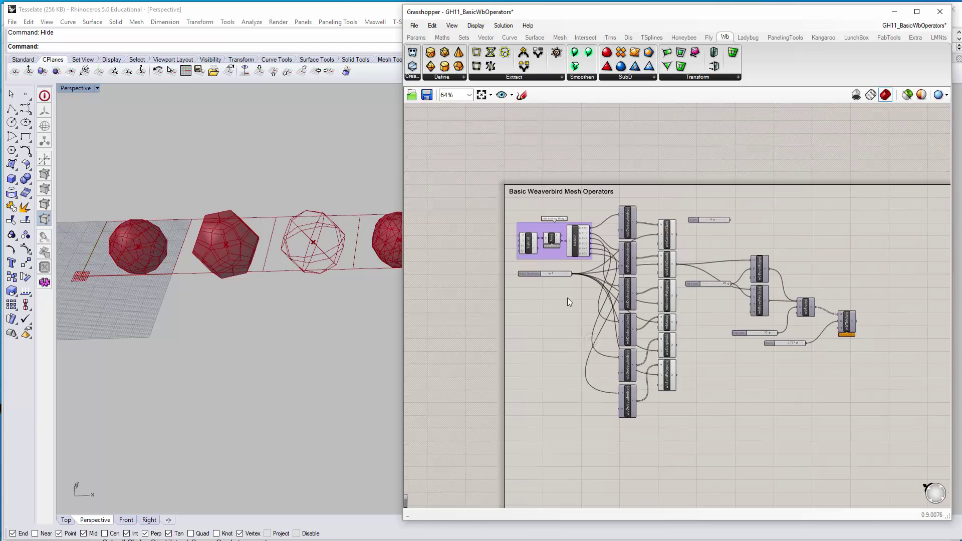
{"action": "scroll", "coordinate": [555, 259], "scroll_direction": "up", "scroll_amount": 3}
{"action": "left_click", "coordinate": [624, 267]}
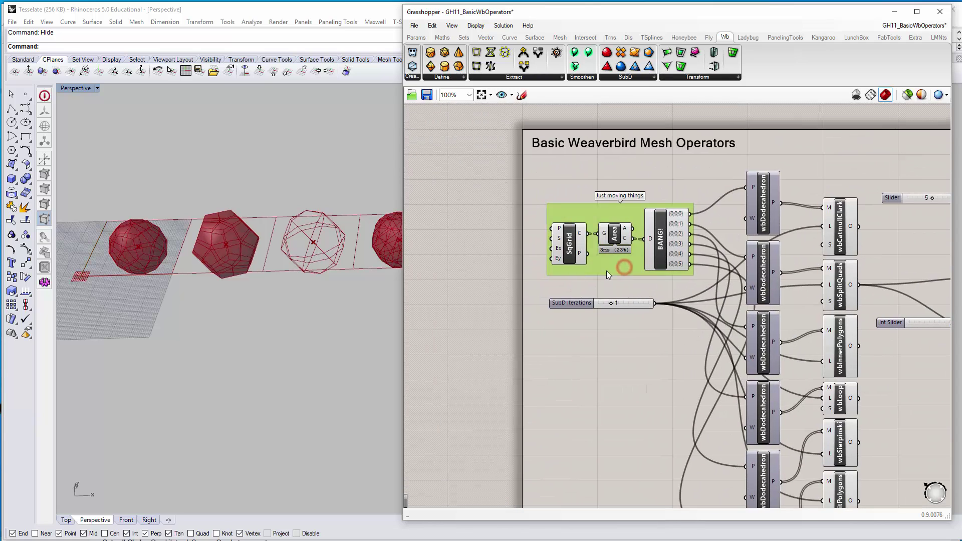
{"action": "scroll", "coordinate": [230, 272], "scroll_direction": "down", "scroll_amount": 2}
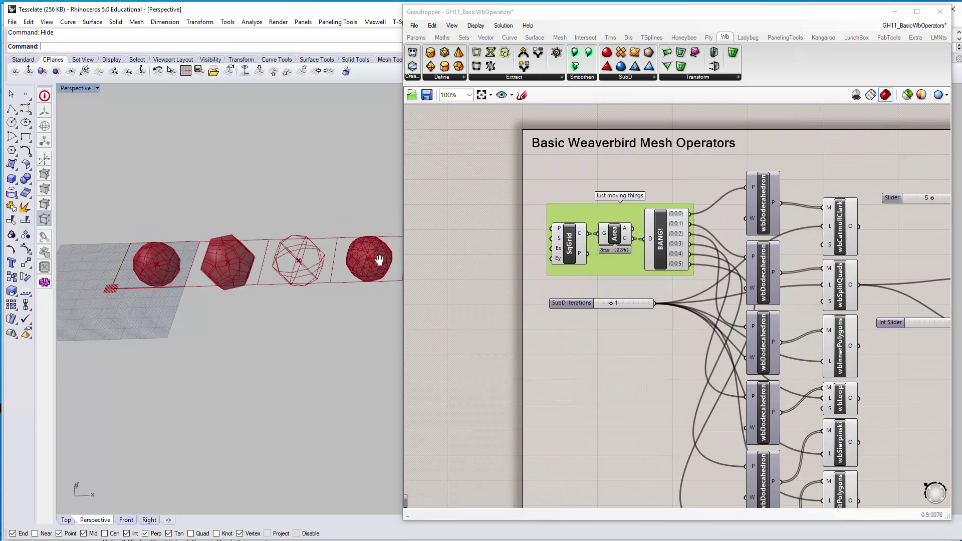
{"action": "right_click_drag", "start_coordinate": [379, 260], "coordinate": [346, 263], "text": "shift"}
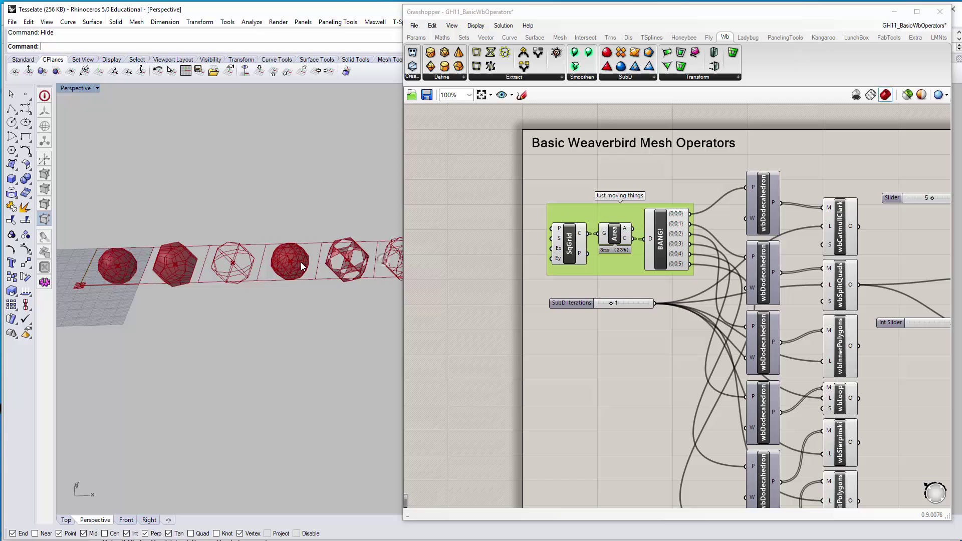
Select the first wbDodecahedron component and compare the Kangaroo component set with Weaverbird's
{"action": "left_click", "coordinate": [755, 191]}
{"action": "left_click", "coordinate": [670, 337]}
{"action": "left_click", "coordinate": [764, 183]}
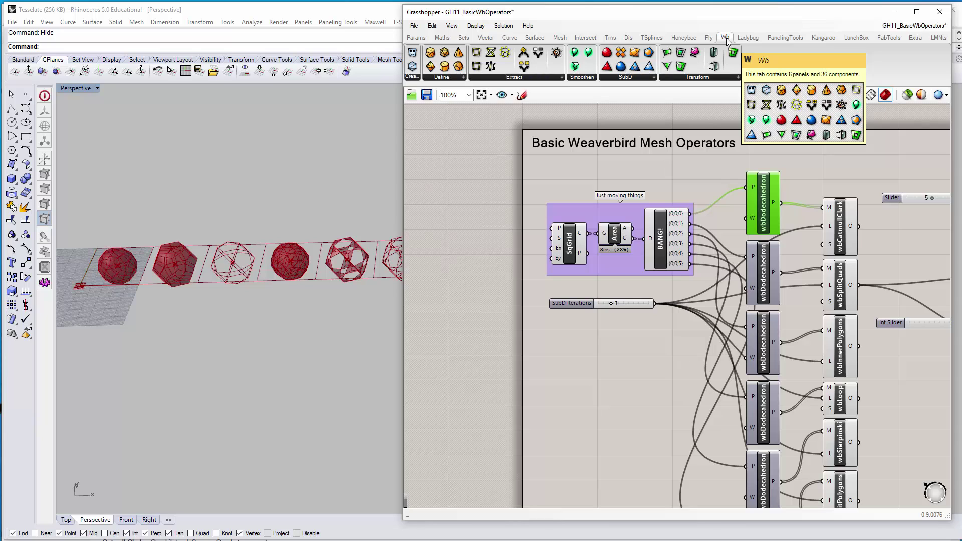
{"action": "left_click", "coordinate": [832, 37]}
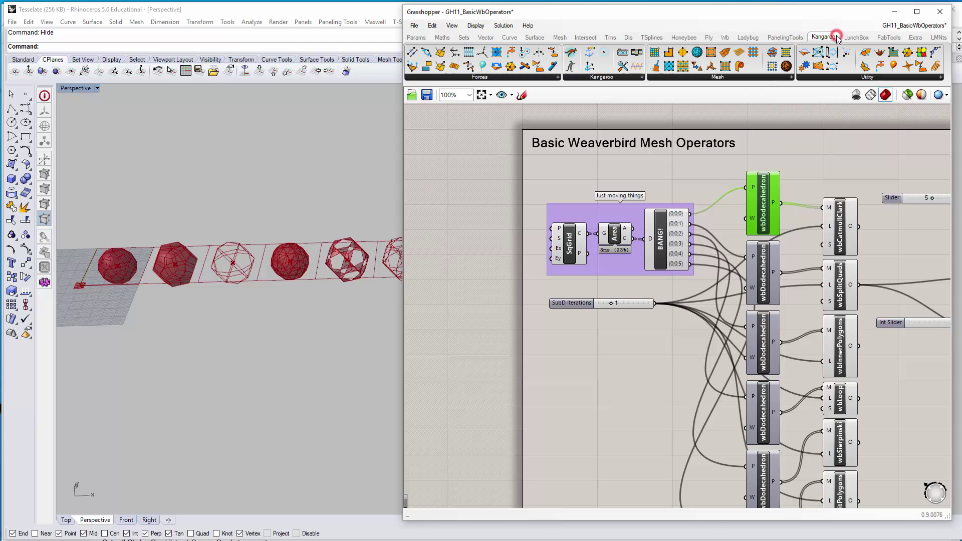
{"action": "left_click", "coordinate": [725, 37]}
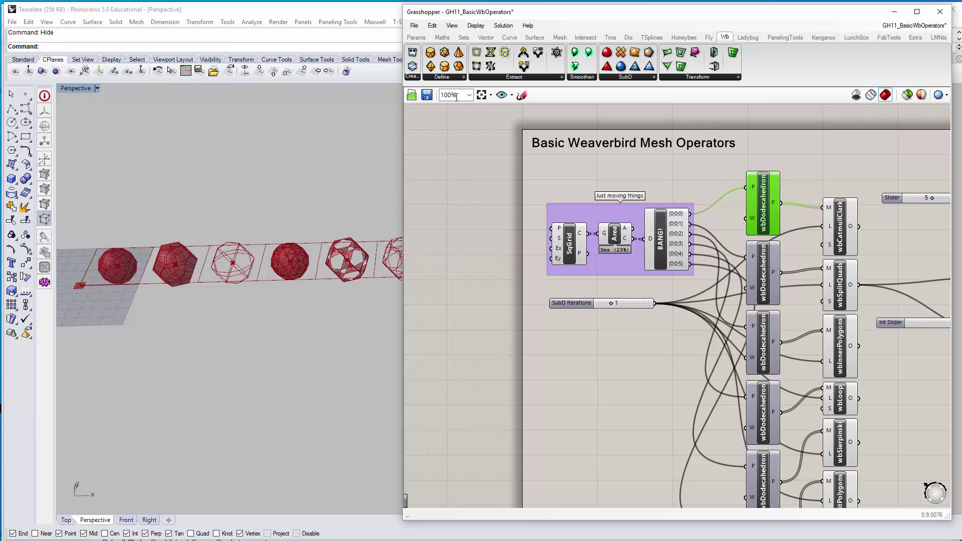
Add a Weaverbird's Polylines Dodecahedron component outside the Basic Weaverbird Mesh Operators group and view its shape up close
{"action": "left_click", "coordinate": [463, 79]}
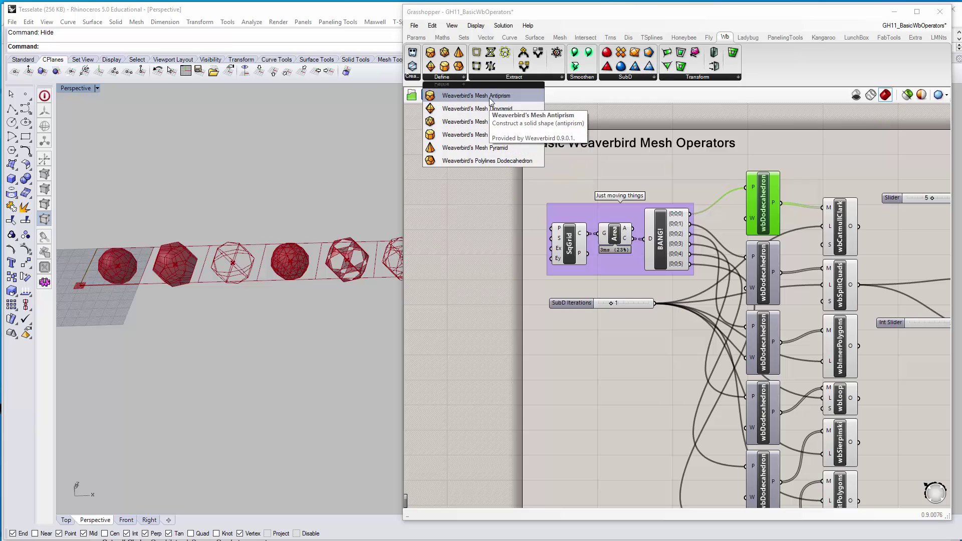
{"action": "left_click", "coordinate": [487, 160]}
{"action": "left_click", "coordinate": [565, 343]}
{"action": "left_click_drag", "start_coordinate": [566, 342], "coordinate": [466, 274]}
{"action": "scroll", "coordinate": [180, 262], "scroll_direction": "up", "scroll_amount": 5}
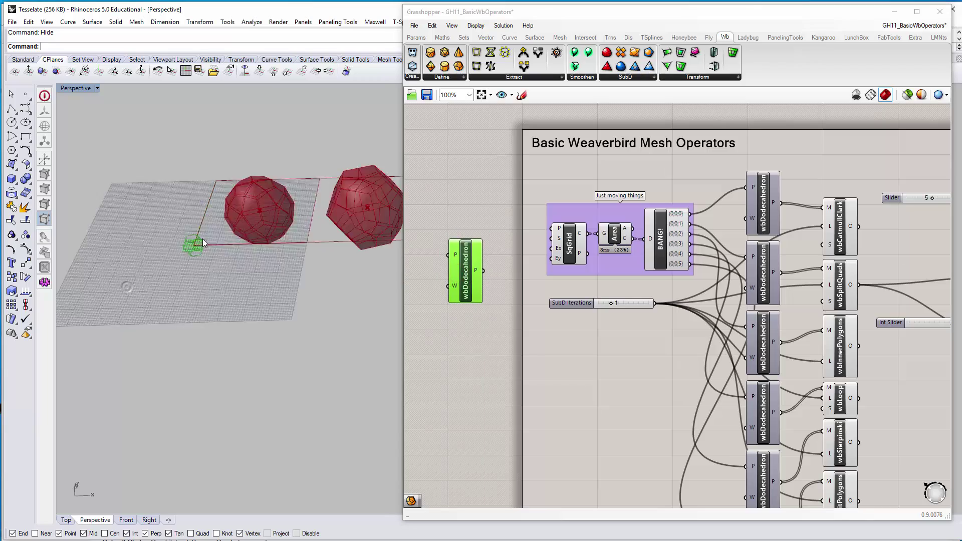
{"action": "right_click_drag", "start_coordinate": [179, 262], "coordinate": [151, 281]}
{"action": "left_click", "coordinate": [493, 350]}
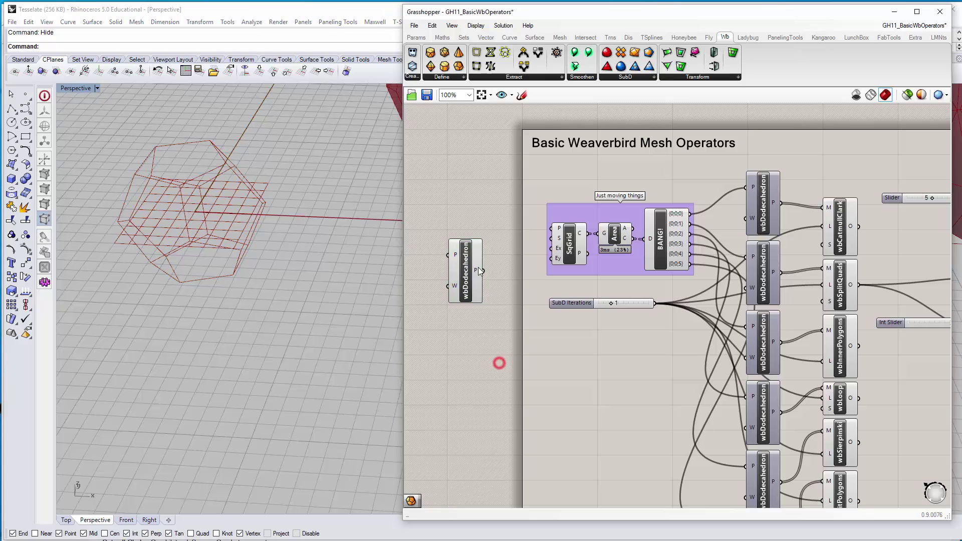
Inspect the new dodecahedron component's inputs and output, and highlight its polylines in the viewport
{"action": "mouse_move", "coordinate": [479, 270]}
{"action": "mouse_move", "coordinate": [454, 291]}
{"action": "mouse_move", "coordinate": [753, 217]}
{"action": "mouse_move", "coordinate": [455, 255]}
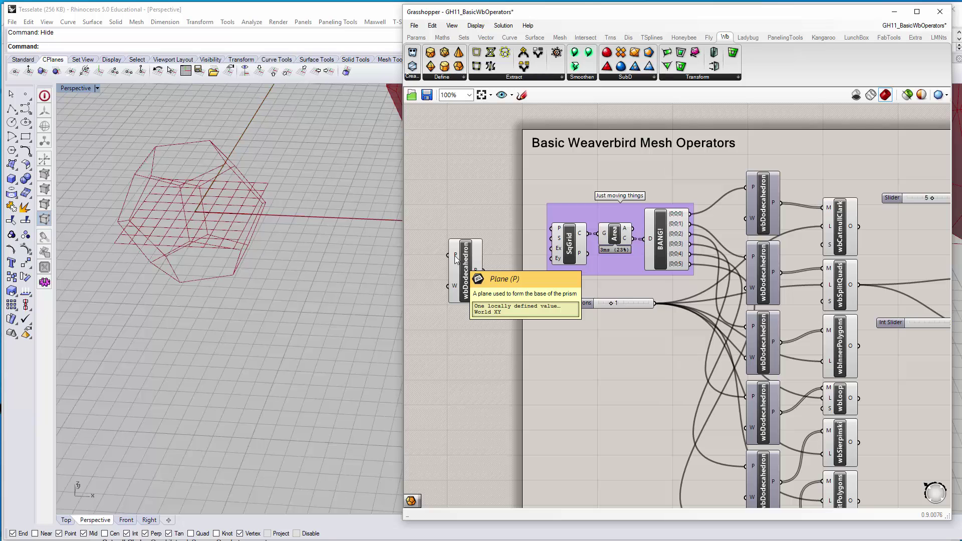
{"action": "left_click", "coordinate": [466, 273]}
{"action": "right_click_drag", "start_coordinate": [189, 217], "coordinate": [322, 223]}
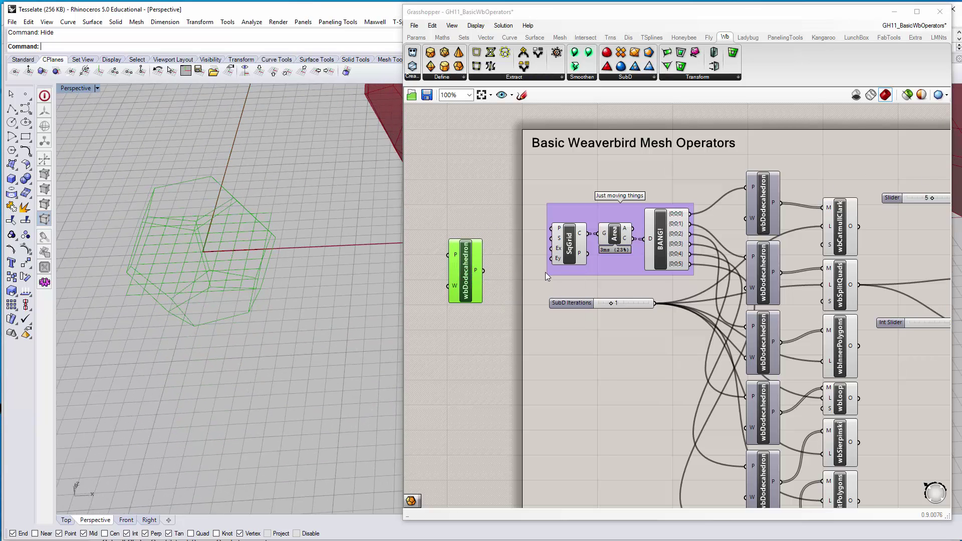
Delete the loose wbDodecahedron component outside the group
{"action": "key", "text": "Delete"}
{"action": "left_click", "coordinate": [472, 214]}
{"action": "left_click", "coordinate": [455, 253]}
{"action": "key", "text": "Delete"}
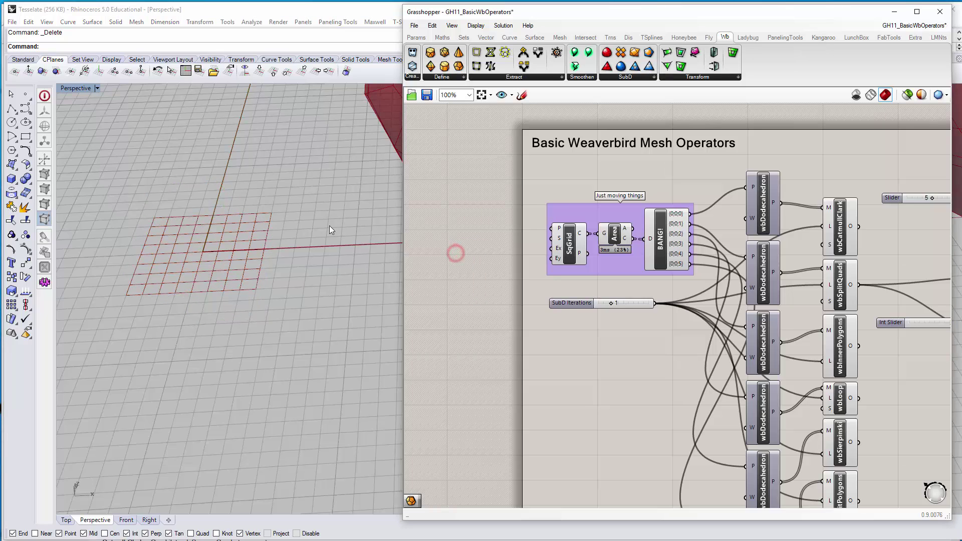
Turn on the preview of all six wbDodecahedron components in the Basic Weaverbird Mesh Operators group
{"action": "scroll", "coordinate": [333, 215], "scroll_direction": "down", "scroll_amount": 11}
{"action": "right_click_drag", "start_coordinate": [332, 215], "coordinate": [193, 288], "text": "shift"}
{"action": "scroll", "coordinate": [236, 266], "scroll_direction": "down", "scroll_amount": 2}
{"action": "right_click_drag", "start_coordinate": [236, 266], "coordinate": [265, 262]}
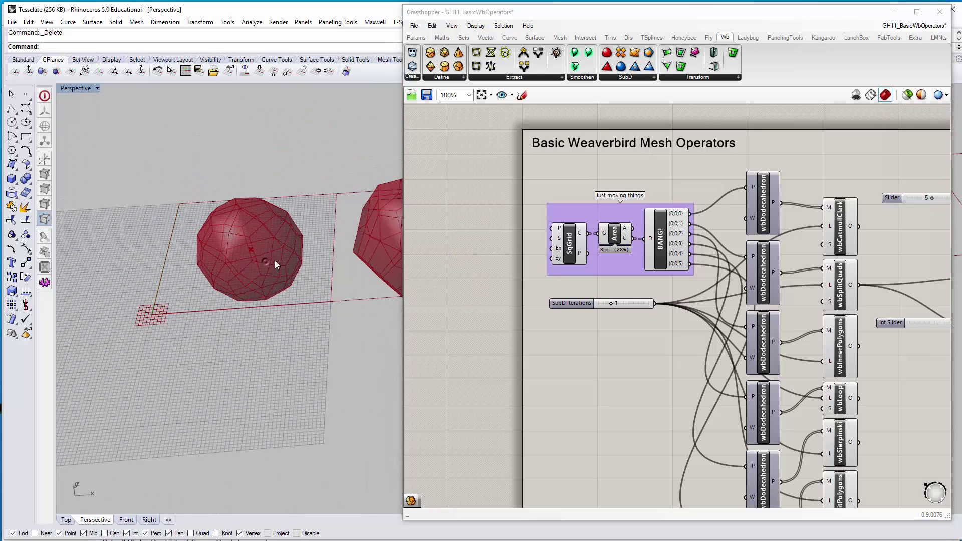
{"action": "right_click_drag", "start_coordinate": [747, 200], "coordinate": [677, 178]}
{"action": "left_click", "coordinate": [687, 167]}
{"action": "scroll", "coordinate": [689, 281], "scroll_direction": "down", "scroll_amount": 2}
{"action": "right_click_drag", "start_coordinate": [692, 294], "coordinate": [688, 232]}
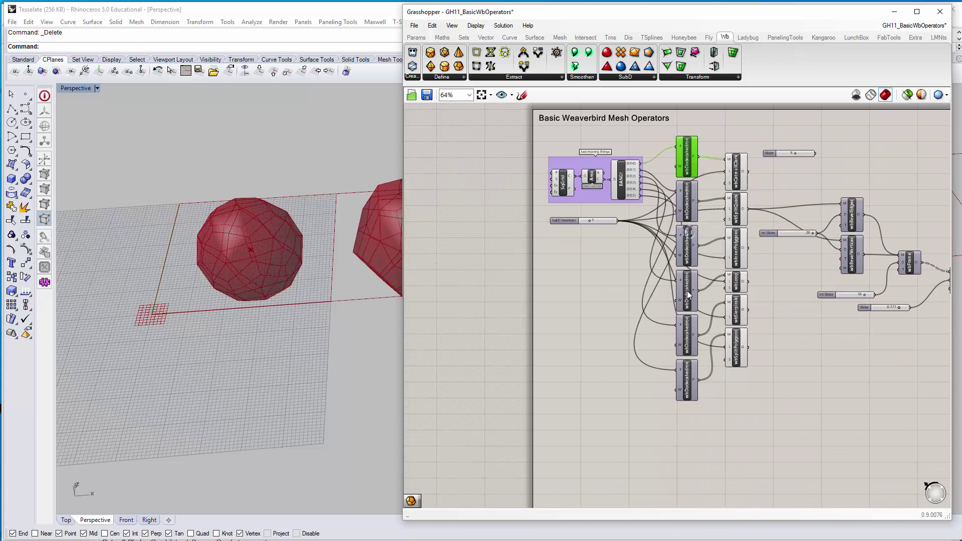
{"action": "left_click_drag", "start_coordinate": [711, 428], "coordinate": [677, 158]}
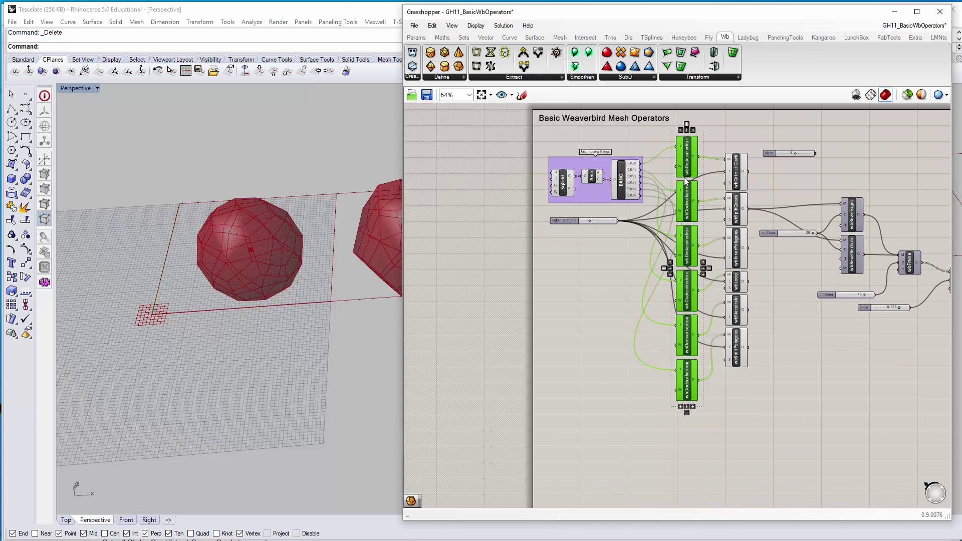
{"action": "left_click", "coordinate": [603, 245]}
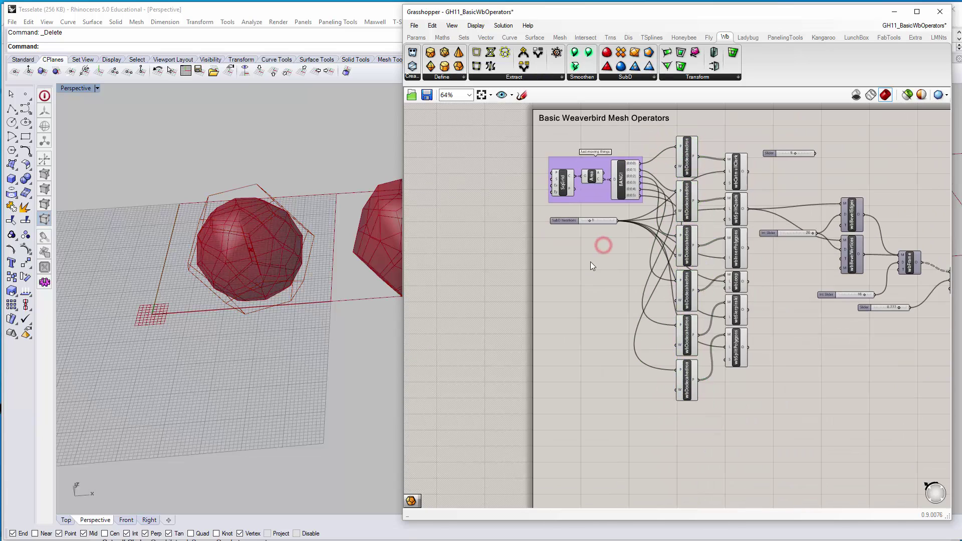
Examine the first dodecahedron's wireframe around the subdivided mesh, highlighting its component for comparison
{"action": "mouse_move", "coordinate": [594, 263]}
{"action": "right_mouse_down"}
{"action": "mouse_move", "coordinate": [596, 299]}
{"action": "mouse_move", "coordinate": [601, 270]}
{"action": "right_mouse_up"}
{"action": "scroll", "coordinate": [269, 215], "scroll_direction": "up", "scroll_amount": 5}
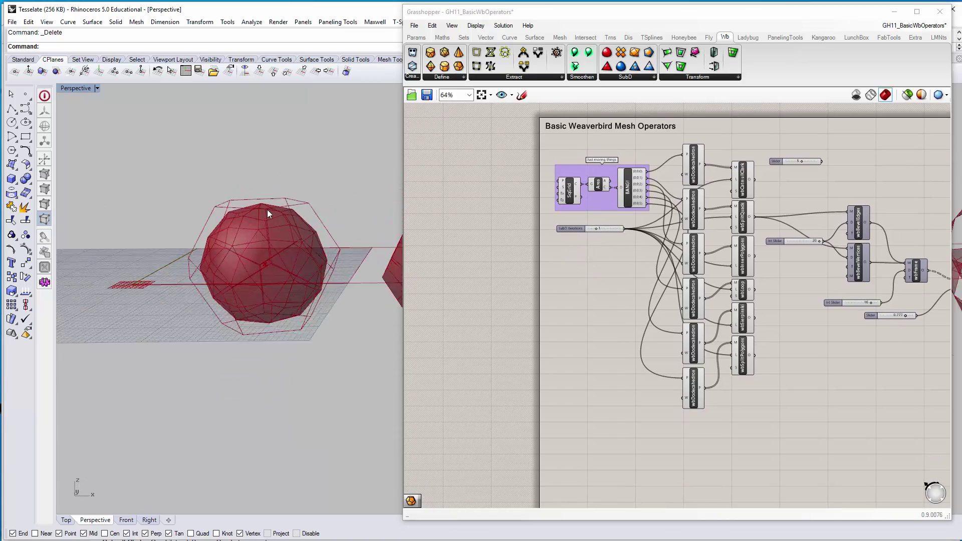
{"action": "right_click_drag", "start_coordinate": [223, 224], "coordinate": [334, 207]}
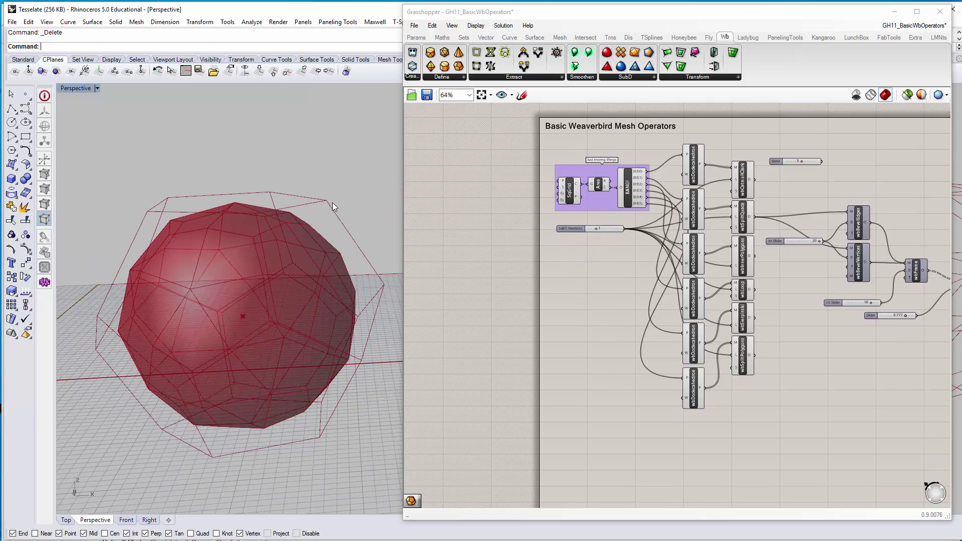
{"action": "left_click", "coordinate": [693, 165]}
{"action": "right_click_drag", "start_coordinate": [280, 221], "coordinate": [254, 241]}
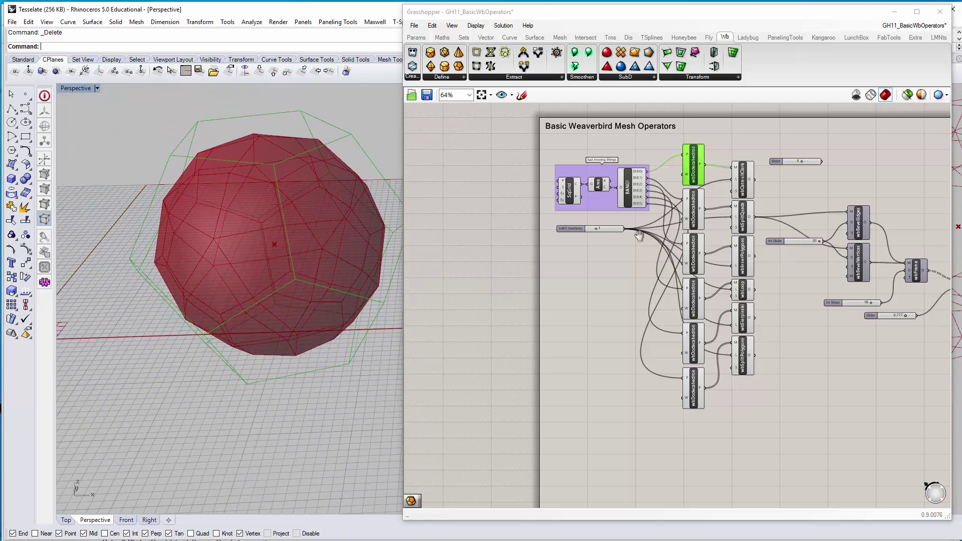
Review the Weaverbird SubD and Extract component lists, including Catmull-Clark Subdivision and Inner Polygons Subdivision
{"action": "scroll", "coordinate": [689, 219], "scroll_direction": "up", "scroll_amount": 2}
{"action": "scroll", "coordinate": [689, 219], "scroll_direction": "up", "scroll_amount": 2}
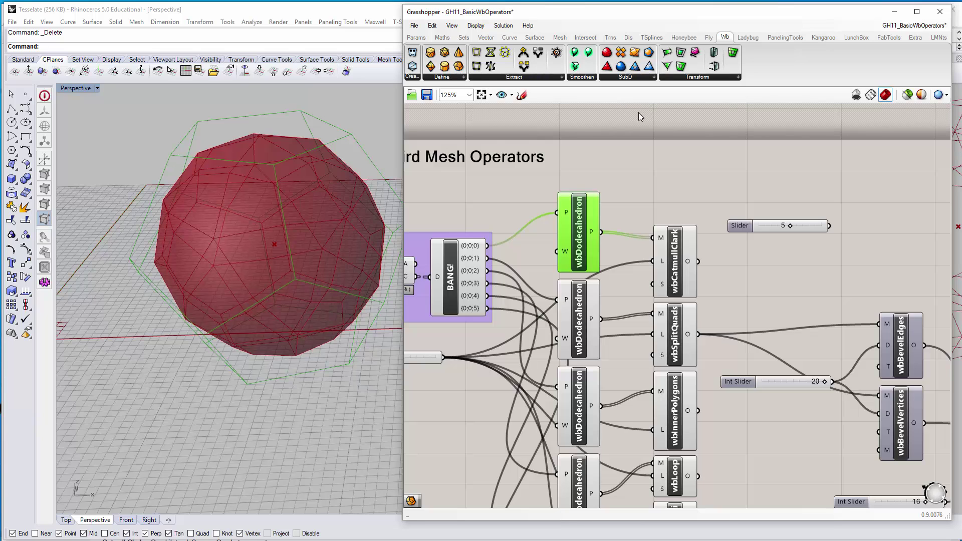
{"action": "left_click", "coordinate": [646, 81]}
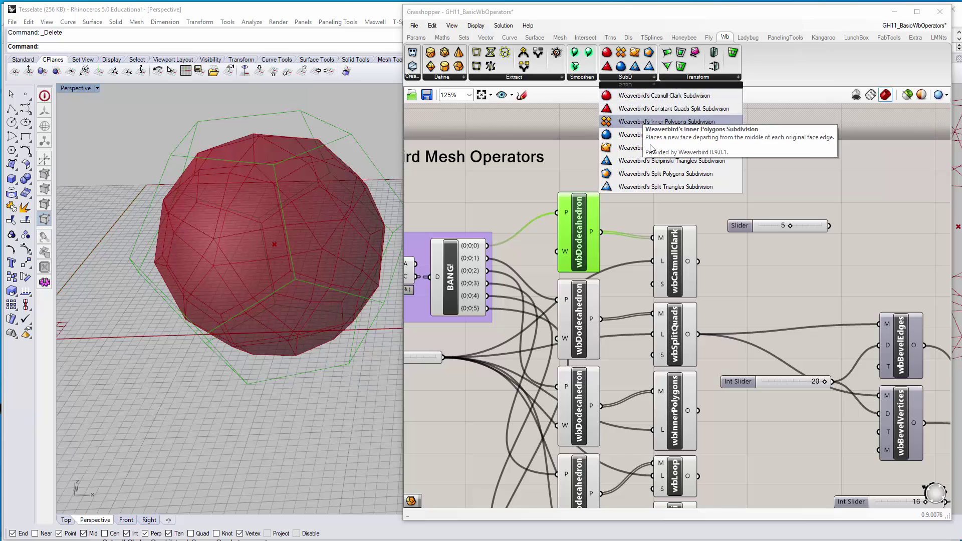
{"action": "left_click", "coordinate": [535, 76]}
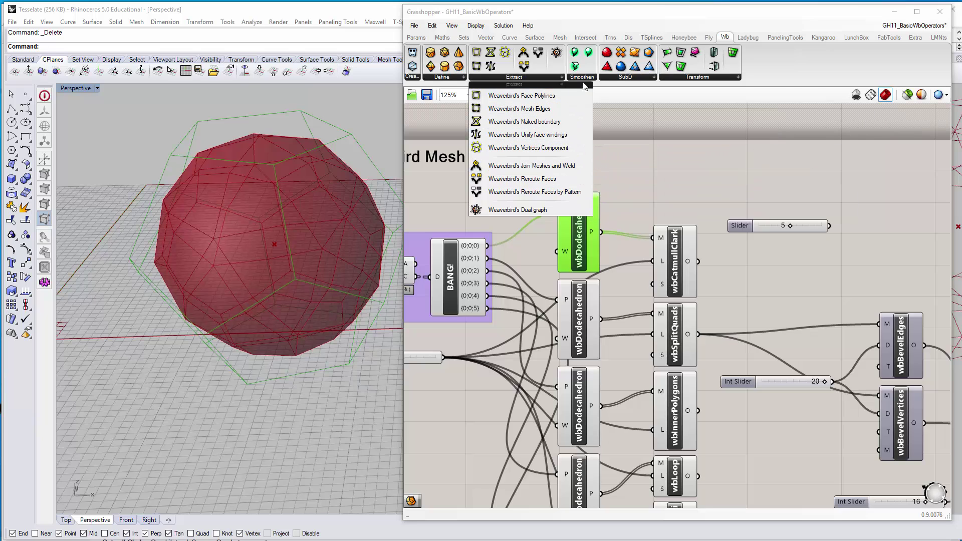
{"action": "left_click", "coordinate": [628, 77]}
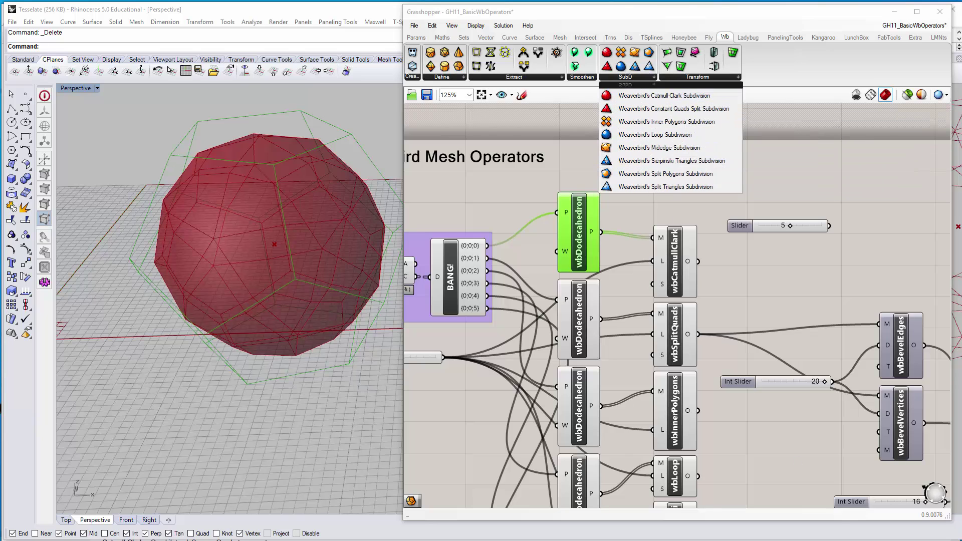
{"action": "left_click", "coordinate": [635, 78]}
{"action": "left_click", "coordinate": [697, 97]}
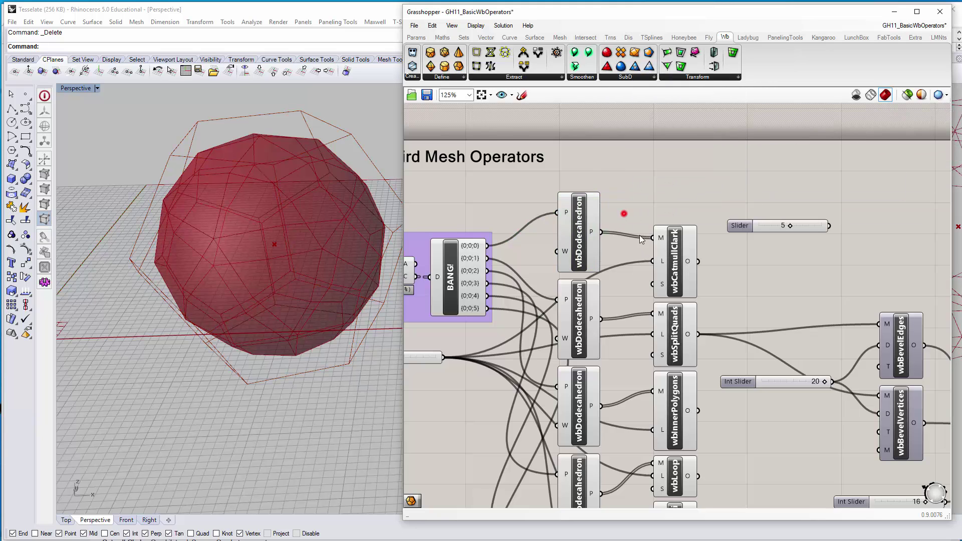
Highlight the wbCatmullClark result and compare its mesh with the dodecahedron around it
{"action": "left_click", "coordinate": [675, 263]}
{"action": "right_click_drag", "start_coordinate": [686, 231], "coordinate": [660, 214]}
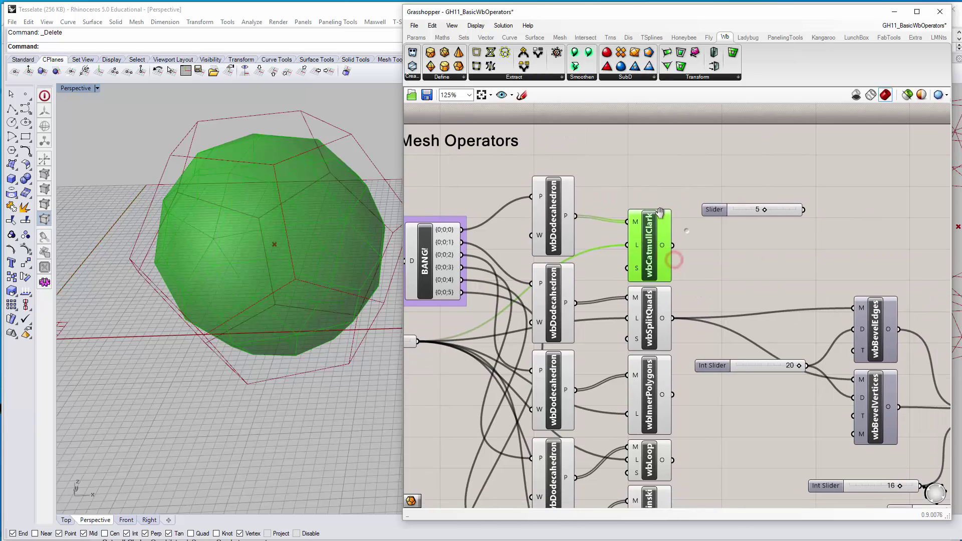
{"action": "mouse_move", "coordinate": [337, 245]}
{"action": "right_mouse_down"}
{"action": "mouse_move", "coordinate": [344, 202]}
{"action": "mouse_move", "coordinate": [340, 251]}
{"action": "right_mouse_up"}
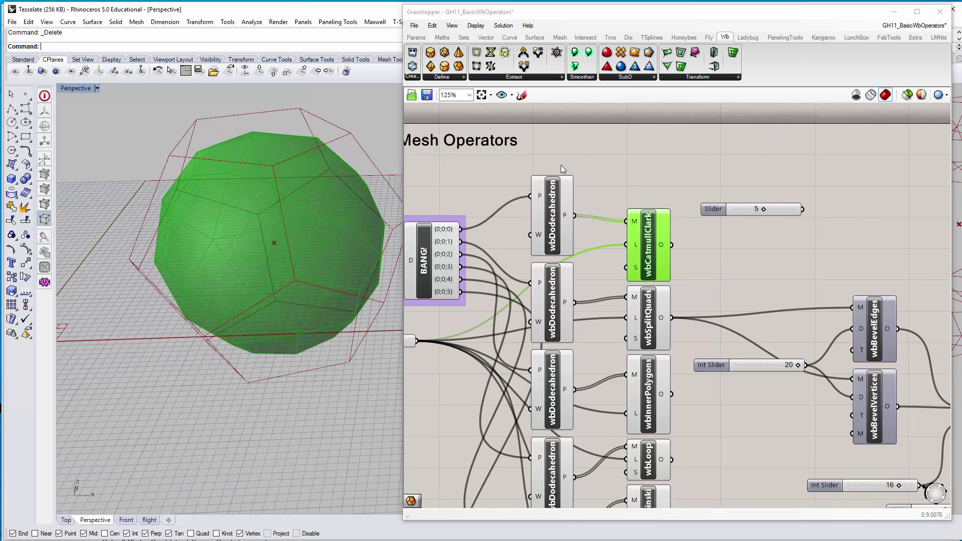
{"action": "right_click_drag", "start_coordinate": [650, 166], "coordinate": [685, 153]}
{"action": "left_click", "coordinate": [647, 242]}
{"action": "left_click", "coordinate": [681, 231]}
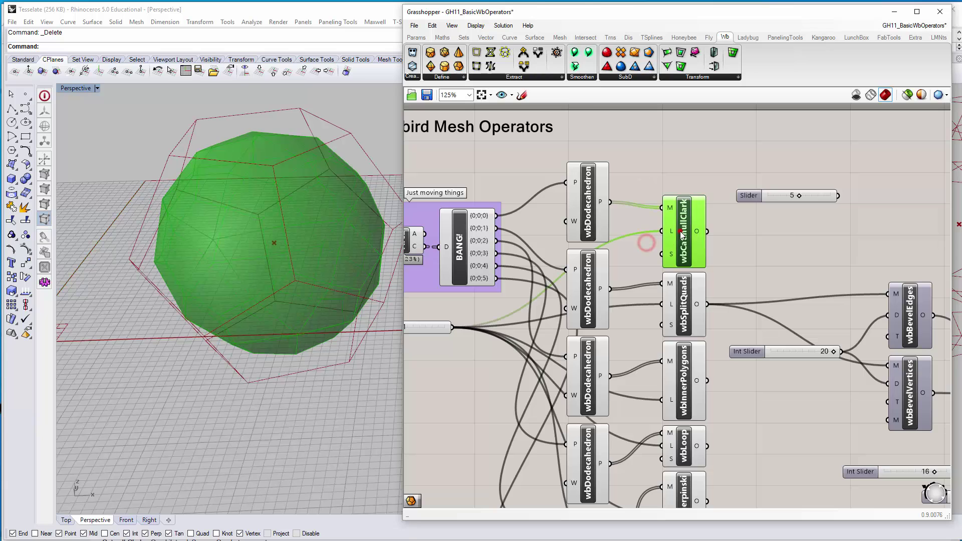
Review the M, Level and Smooth Naked Edges inputs of wbCatmullClark against its mesh, and clear the selection
{"action": "mouse_move", "coordinate": [670, 212]}
{"action": "mouse_move", "coordinate": [672, 233]}
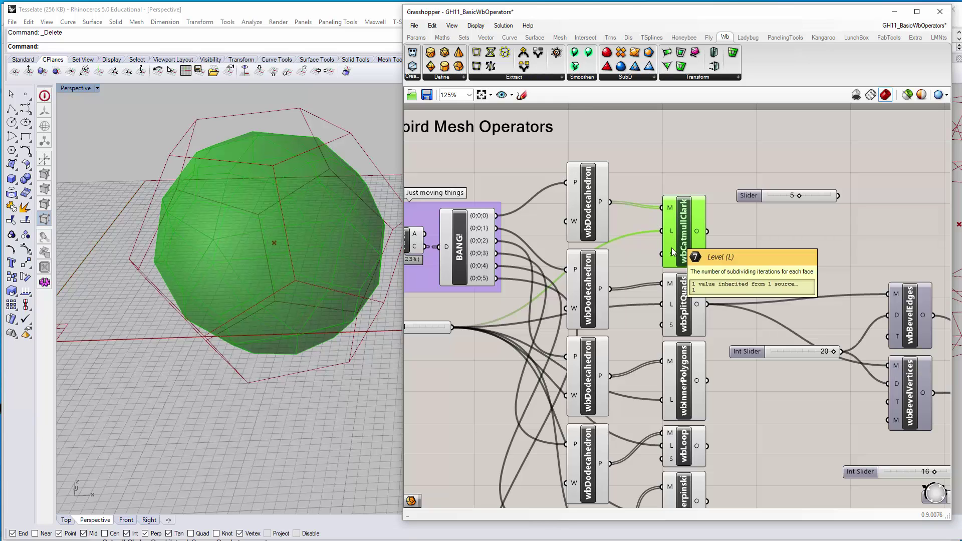
{"action": "mouse_move", "coordinate": [671, 261]}
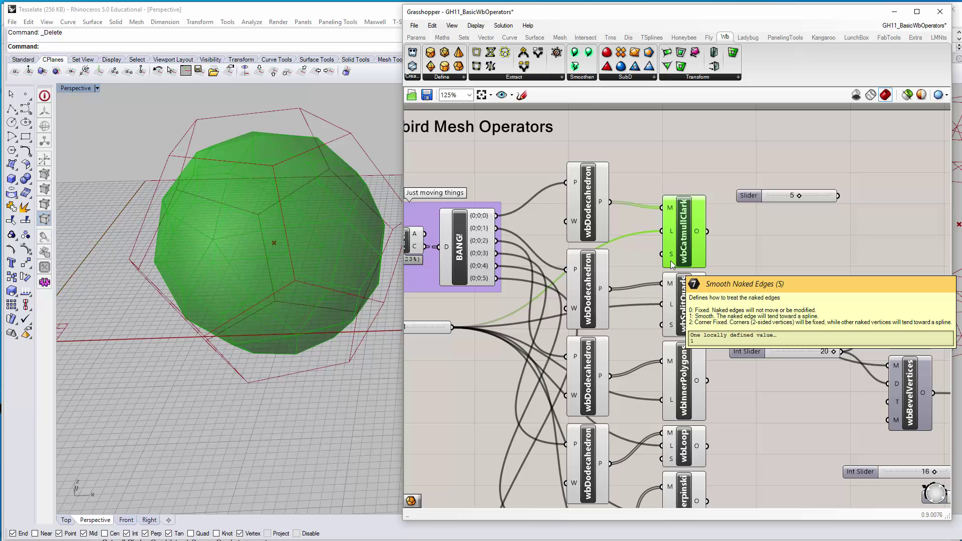
{"action": "right_click_drag", "start_coordinate": [291, 256], "coordinate": [277, 241]}
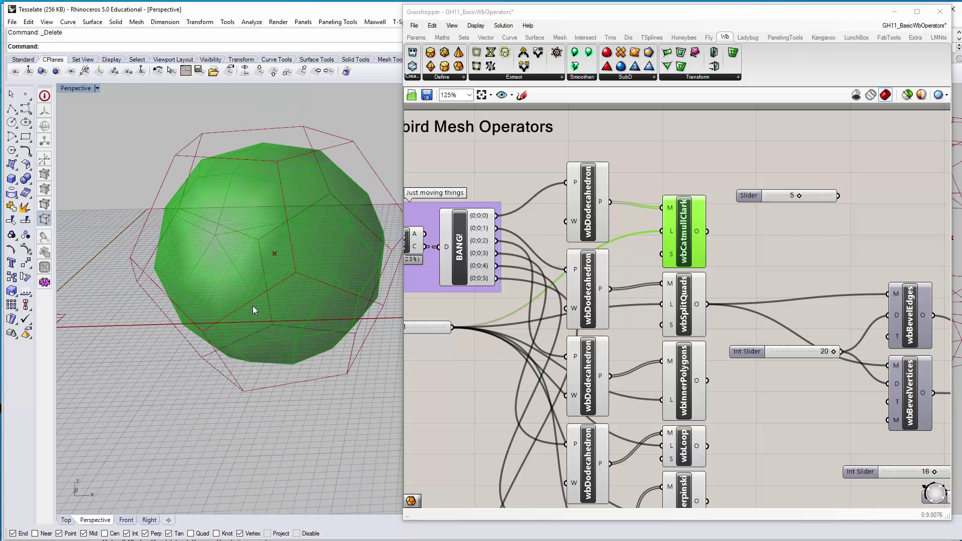
{"action": "mouse_move", "coordinate": [672, 257]}
{"action": "right_click_drag", "start_coordinate": [595, 255], "coordinate": [693, 257]}
{"action": "right_click_drag", "start_coordinate": [338, 266], "coordinate": [308, 269], "text": "shift"}
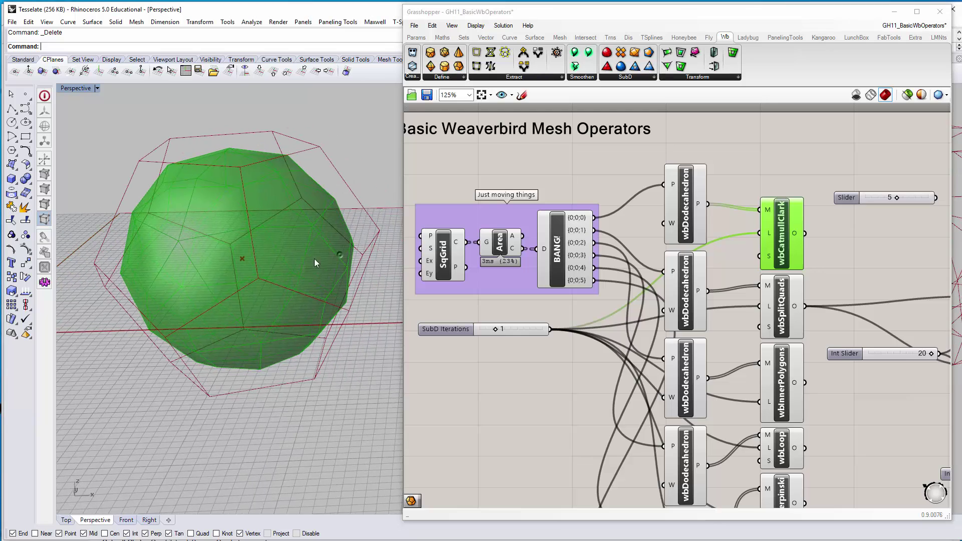
{"action": "left_click", "coordinate": [752, 151]}
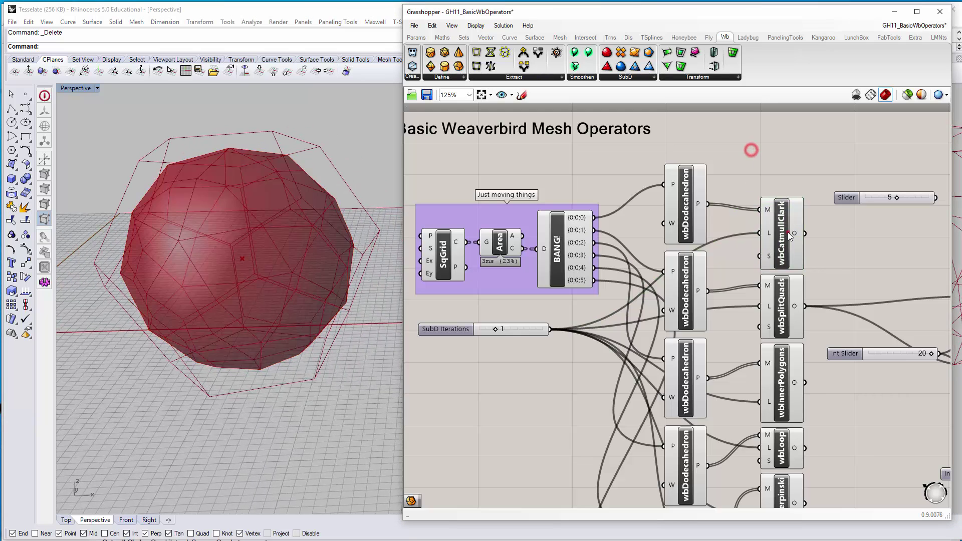
Highlight the wbCatmullClark component and examine its mesh inside the dodecahedron wireframe from several angles
{"action": "left_click", "coordinate": [789, 231]}
{"action": "right_click_drag", "start_coordinate": [283, 203], "coordinate": [296, 245]}
{"action": "left_click", "coordinate": [744, 170]}
{"action": "left_click", "coordinate": [784, 219]}
{"action": "scroll", "coordinate": [365, 193], "scroll_direction": "up", "scroll_amount": 5}
{"action": "right_click_drag", "start_coordinate": [296, 244], "coordinate": [334, 267], "text": "shift"}
{"action": "right_click_drag", "start_coordinate": [335, 267], "coordinate": [286, 256], "text": "shift"}
{"action": "scroll", "coordinate": [298, 318], "scroll_direction": "down", "scroll_amount": 5}
{"action": "scroll", "coordinate": [287, 255], "scroll_direction": "up", "scroll_amount": 2}
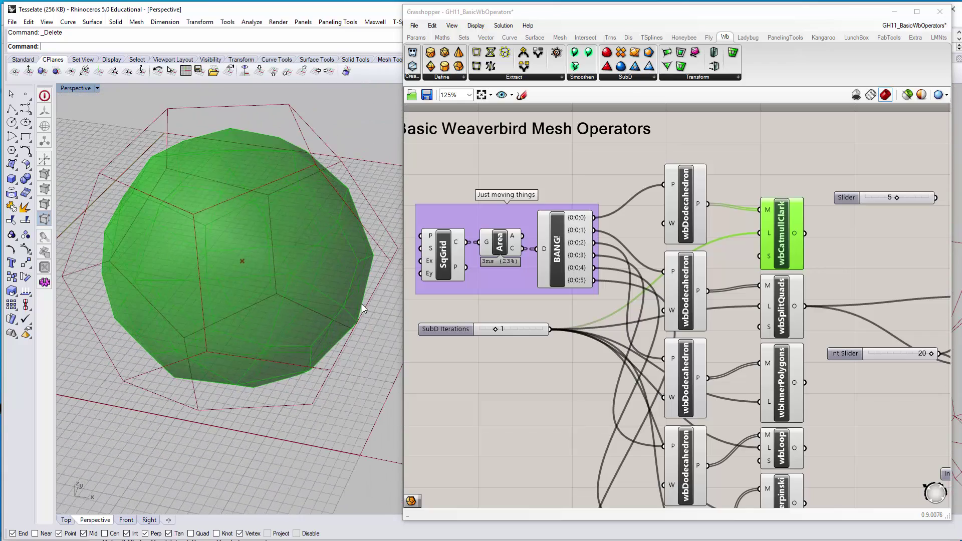
{"action": "right_click_drag", "start_coordinate": [244, 319], "coordinate": [282, 290]}
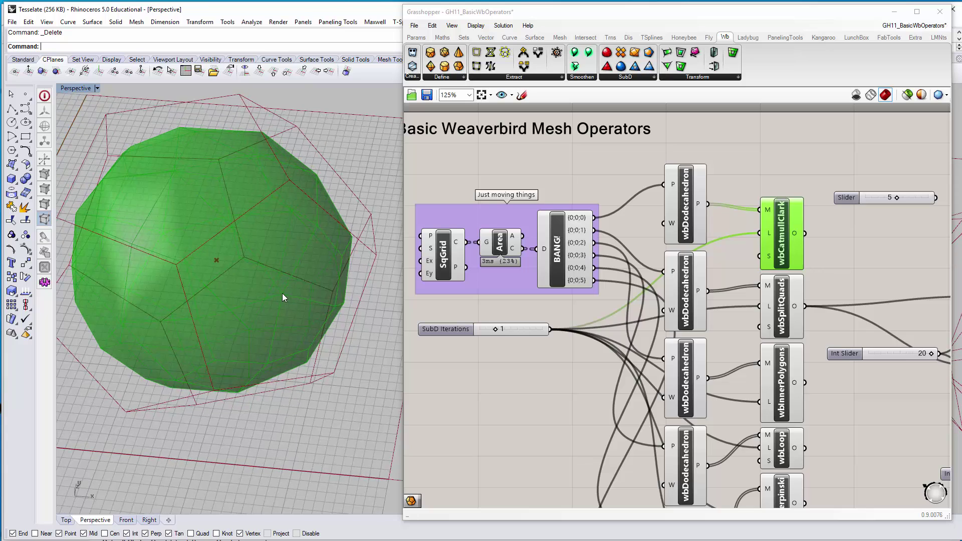
{"action": "right_click_drag", "start_coordinate": [308, 322], "coordinate": [341, 271]}
{"action": "right_click_drag", "start_coordinate": [270, 278], "coordinate": [397, 275], "text": "shift"}
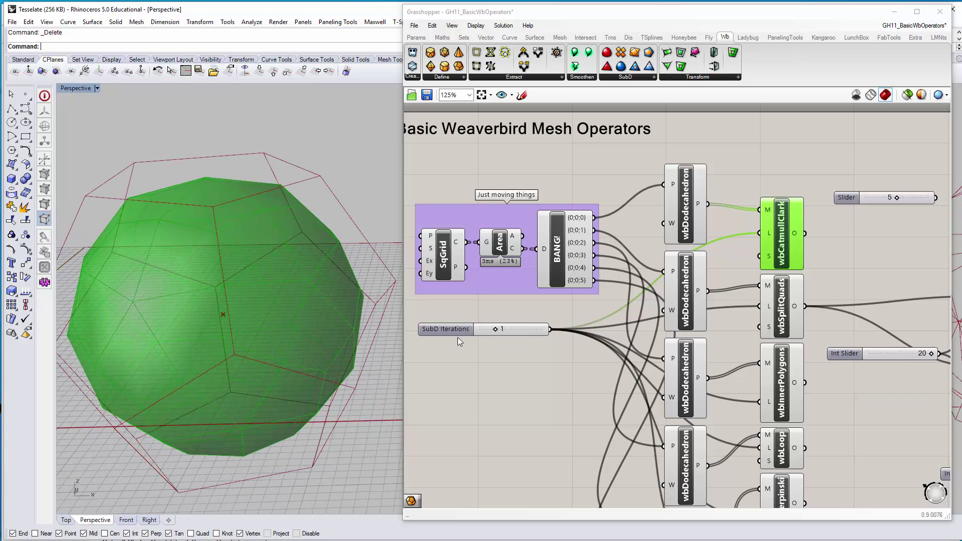
Set SubD Iterations to 3 with wbCatmullClark highlighted, and clear the component selection
{"action": "left_click", "coordinate": [444, 329]}
{"action": "left_click", "coordinate": [465, 358]}
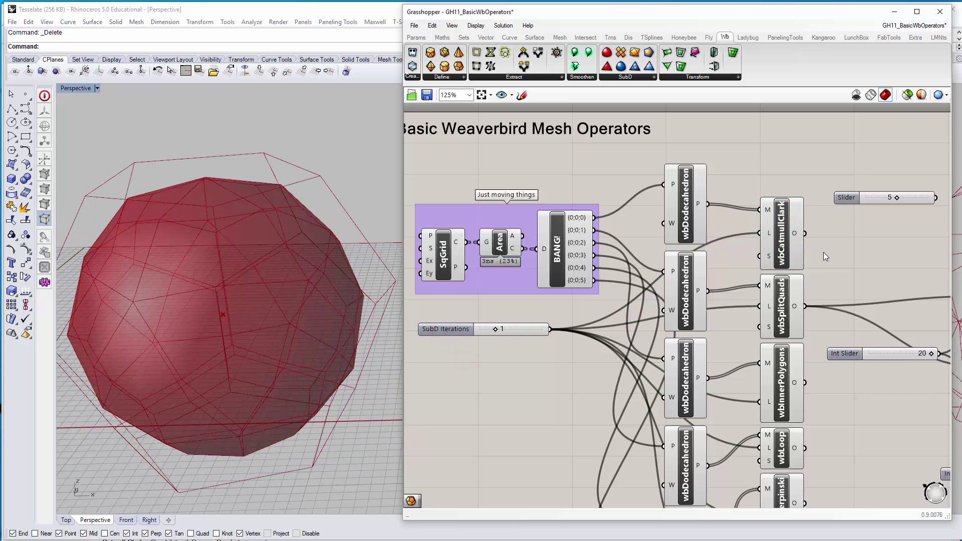
{"action": "left_click", "coordinate": [794, 244]}
{"action": "left_click_drag", "start_coordinate": [494, 330], "coordinate": [530, 329]}
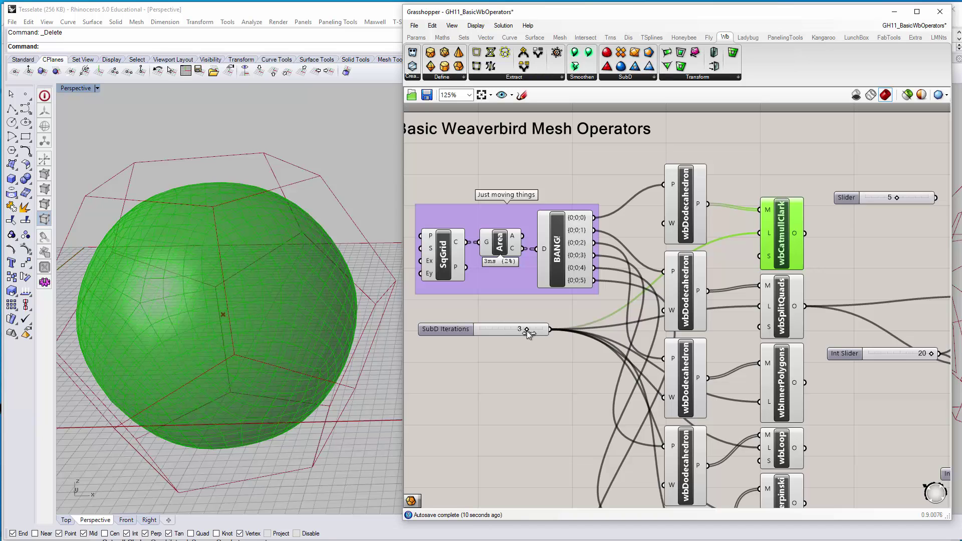
{"action": "right_click_drag", "start_coordinate": [500, 347], "coordinate": [524, 293]}
{"action": "left_click", "coordinate": [436, 301]}
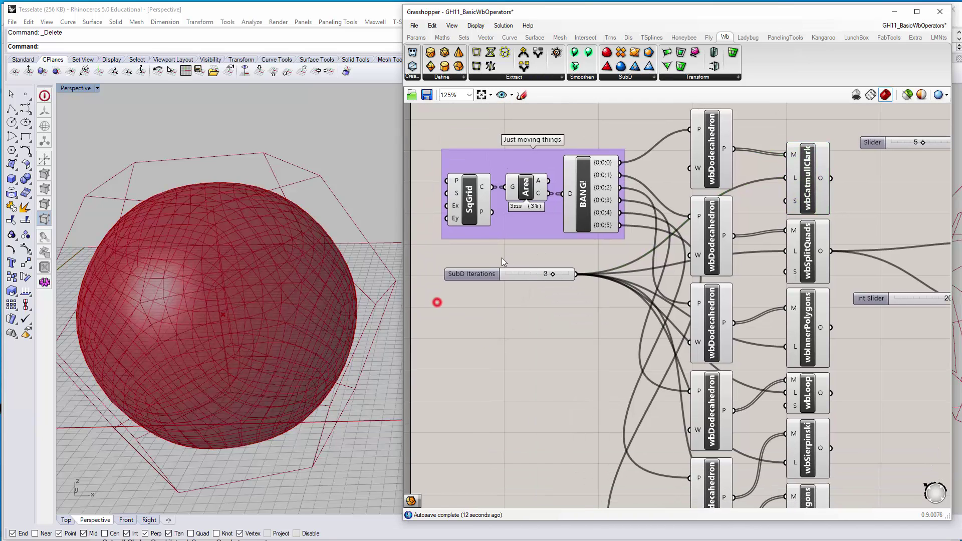
{"action": "left_click_drag", "start_coordinate": [486, 273], "coordinate": [488, 270]}
Highlight wbCatmullClark again and inspect how its three-iteration mesh smooths the dodecahedron, up close and from different sides
{"action": "left_click", "coordinate": [806, 182]}
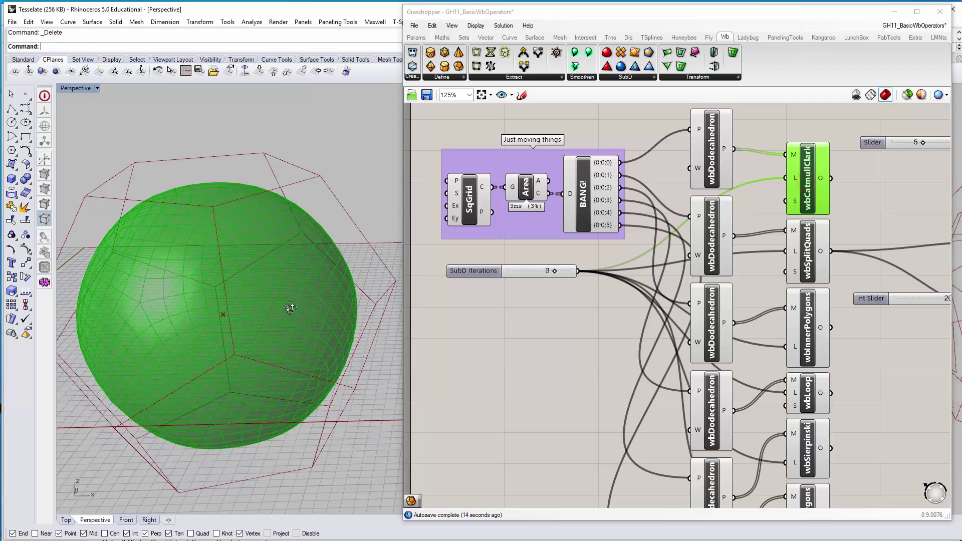
{"action": "mouse_move", "coordinate": [309, 310]}
{"action": "right_mouse_down"}
{"action": "mouse_move", "coordinate": [301, 345]}
{"action": "mouse_move", "coordinate": [300, 311]}
{"action": "mouse_move", "coordinate": [307, 380]}
{"action": "mouse_move", "coordinate": [305, 326]}
{"action": "mouse_move", "coordinate": [281, 391]}
{"action": "mouse_move", "coordinate": [292, 272]}
{"action": "mouse_move", "coordinate": [305, 258]}
{"action": "mouse_move", "coordinate": [293, 306]}
{"action": "right_mouse_up"}
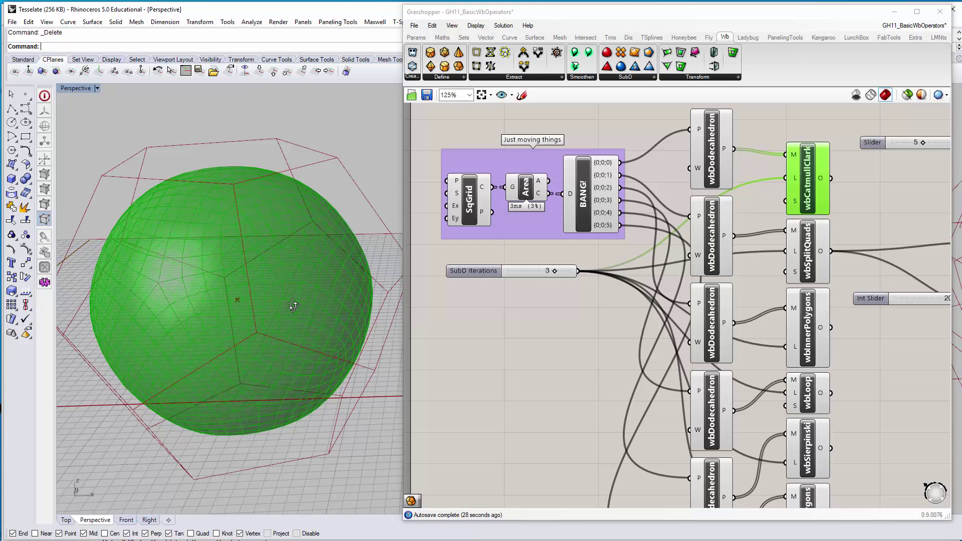
{"action": "right_click_drag", "start_coordinate": [311, 255], "coordinate": [279, 294]}
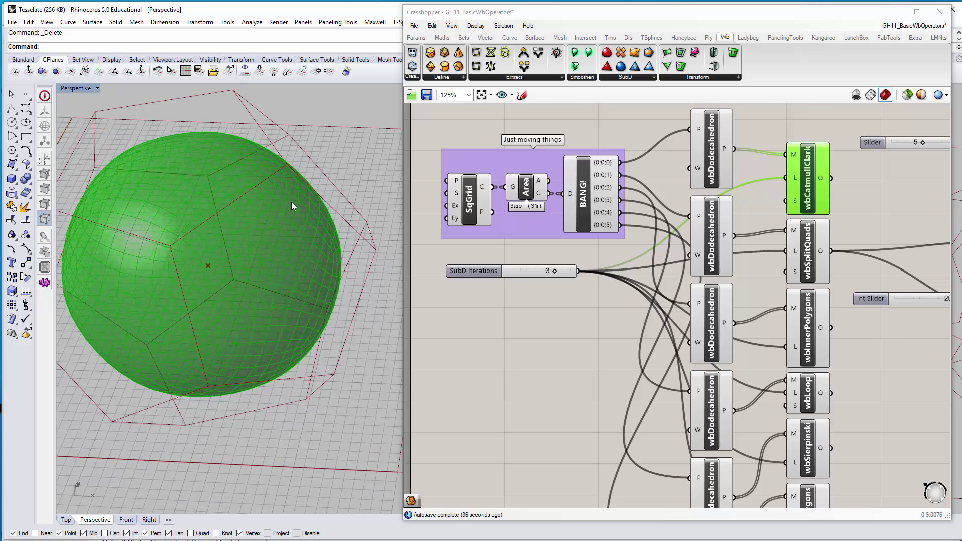
{"action": "right_click_drag", "start_coordinate": [293, 207], "coordinate": [279, 307]}
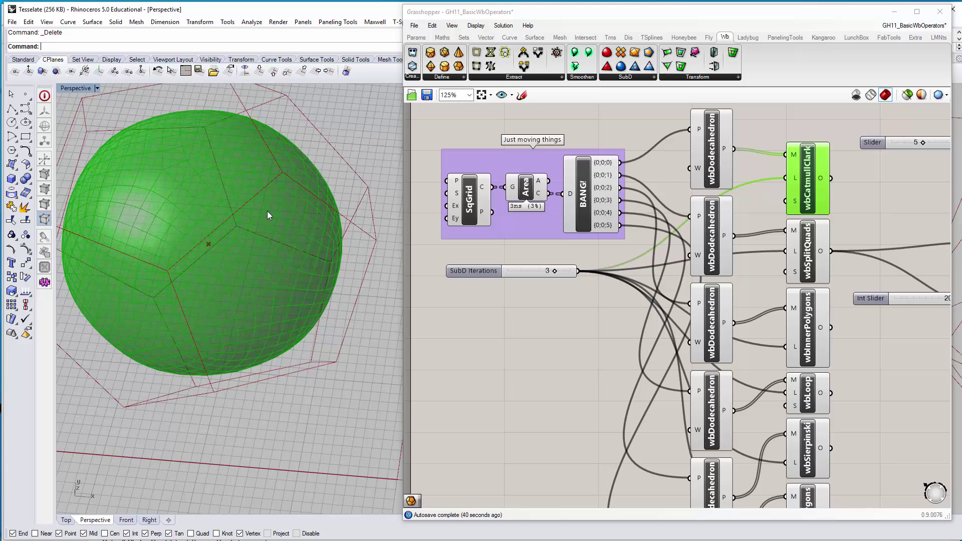
{"action": "scroll", "coordinate": [279, 282], "scroll_direction": "up", "scroll_amount": 2}
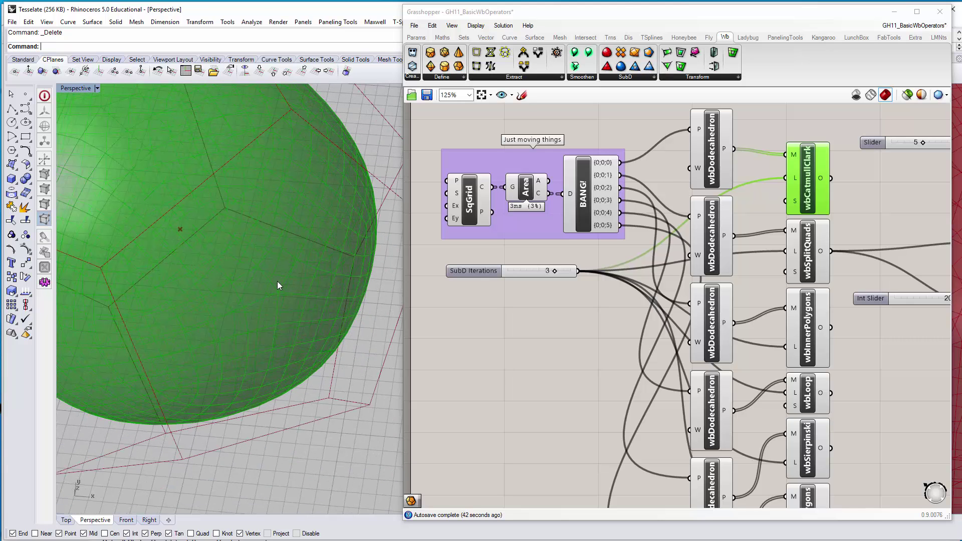
{"action": "scroll", "coordinate": [273, 284], "scroll_direction": "down", "scroll_amount": 2}
{"action": "right_click_drag", "start_coordinate": [270, 290], "coordinate": [254, 330]}
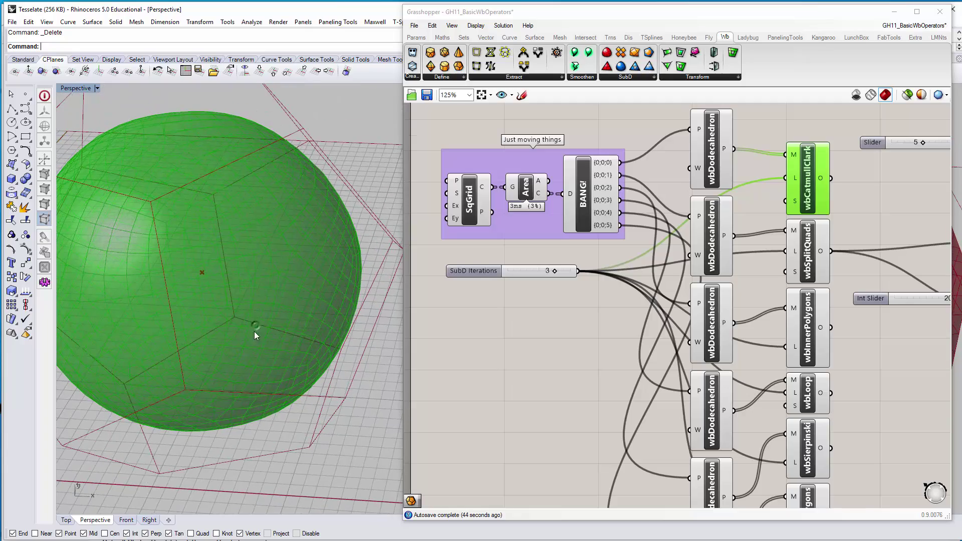
{"action": "right_click_drag", "start_coordinate": [237, 379], "coordinate": [274, 294]}
{"action": "scroll", "coordinate": [305, 278], "scroll_direction": "down", "scroll_amount": 2}
{"action": "scroll", "coordinate": [284, 289], "scroll_direction": "up", "scroll_amount": 2}
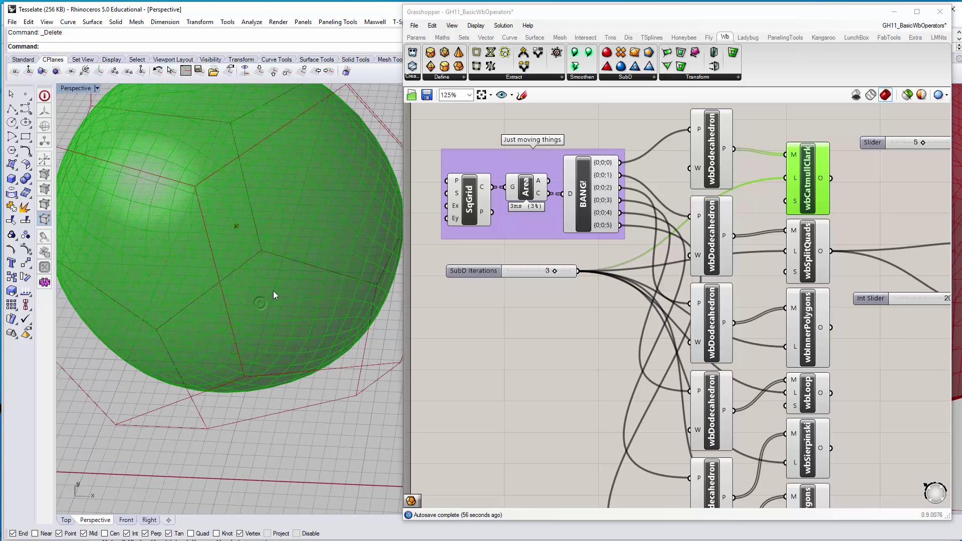
{"action": "scroll", "coordinate": [294, 303], "scroll_direction": "up", "scroll_amount": 2}
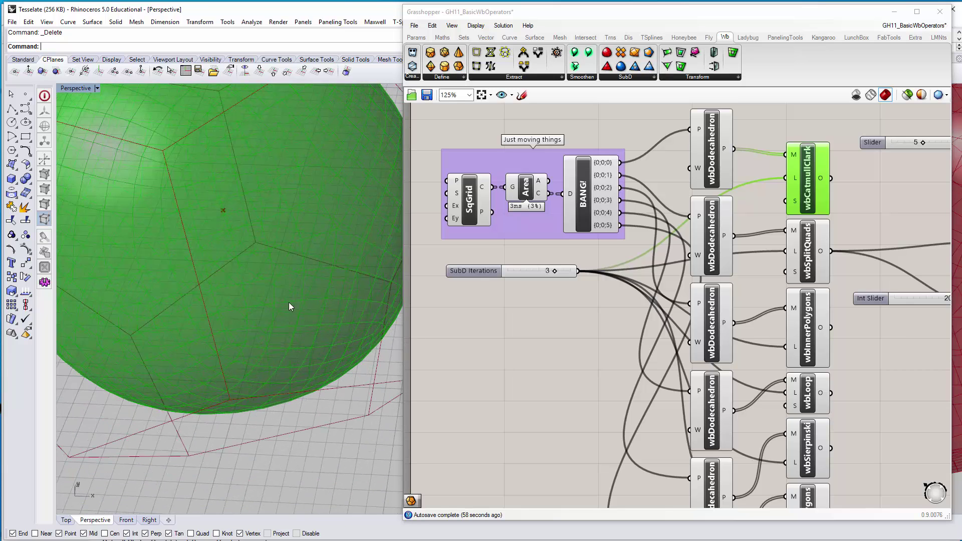
{"action": "right_click_drag", "start_coordinate": [299, 294], "coordinate": [242, 291]}
{"action": "scroll", "coordinate": [248, 292], "scroll_direction": "up", "scroll_amount": 2}
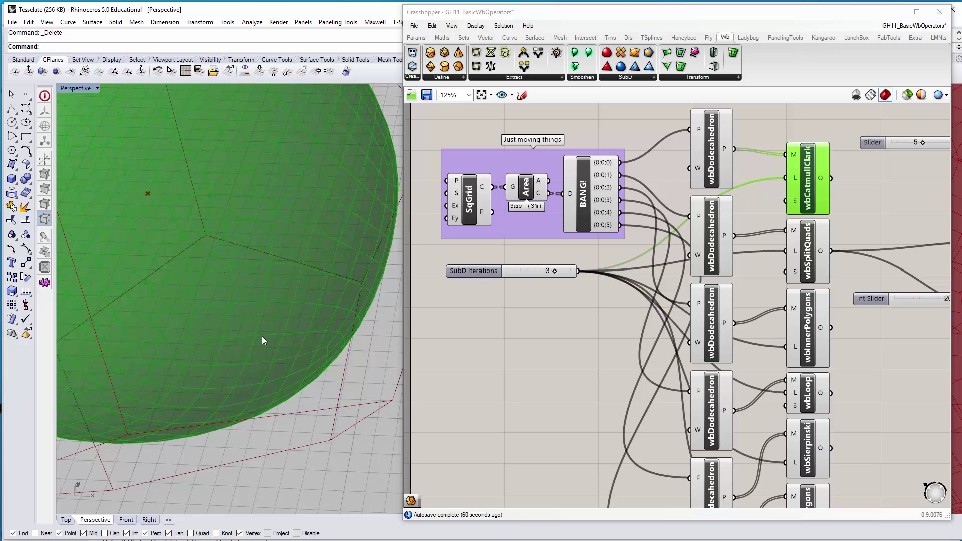
{"action": "mouse_move", "coordinate": [262, 340]}
{"action": "right_mouse_down"}
{"action": "mouse_move", "coordinate": [249, 332]}
{"action": "mouse_move", "coordinate": [284, 267]}
{"action": "mouse_move", "coordinate": [266, 269]}
{"action": "mouse_move", "coordinate": [246, 324]}
{"action": "mouse_move", "coordinate": [279, 332]}
{"action": "mouse_move", "coordinate": [299, 318]}
{"action": "mouse_move", "coordinate": [260, 299]}
{"action": "mouse_move", "coordinate": [252, 334]}
{"action": "right_mouse_up"}
{"action": "scroll", "coordinate": [263, 313], "scroll_direction": "down", "scroll_amount": 5}
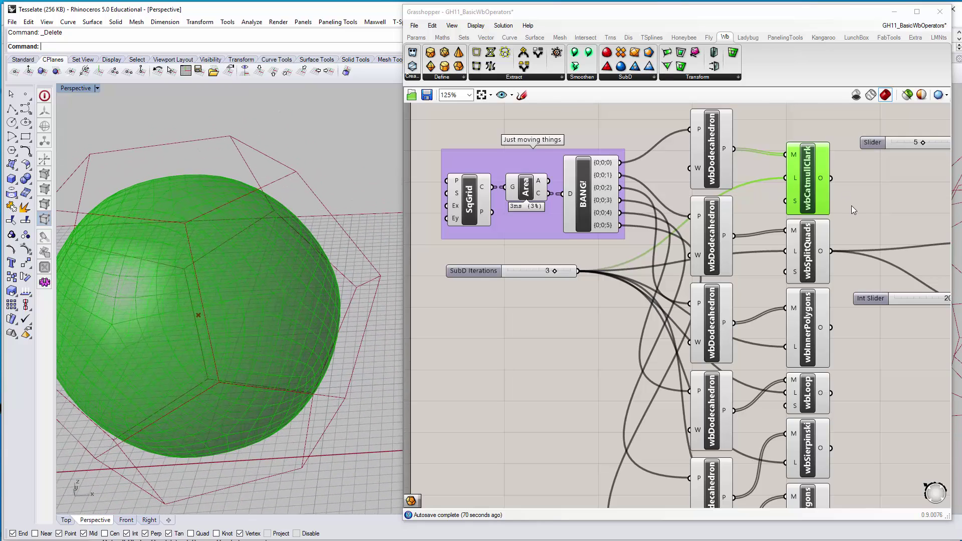
Set SubD Iterations to 1 and highlight wbSplitQuads, focusing on the second dodecahedron's mesh
{"action": "right_click_drag", "start_coordinate": [859, 197], "coordinate": [839, 209]}
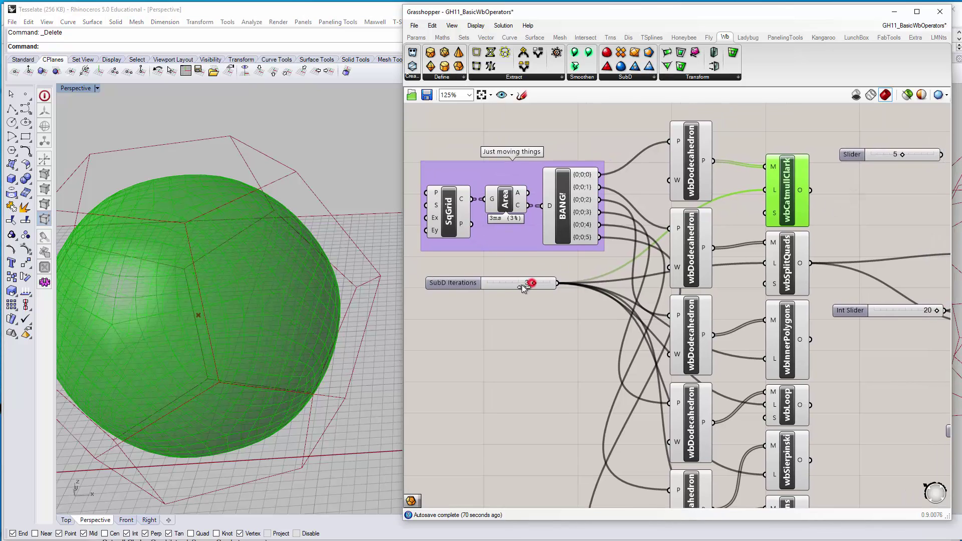
{"action": "left_click_drag", "start_coordinate": [522, 286], "coordinate": [503, 283]}
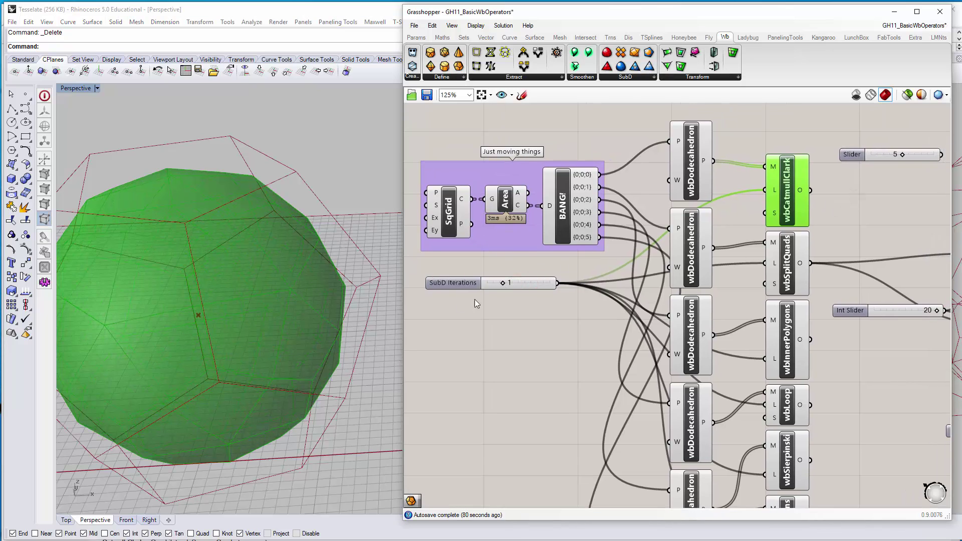
{"action": "right_click_drag", "start_coordinate": [371, 282], "coordinate": [226, 274], "text": "shift"}
{"action": "scroll", "coordinate": [257, 272], "scroll_direction": "down", "scroll_amount": 13}
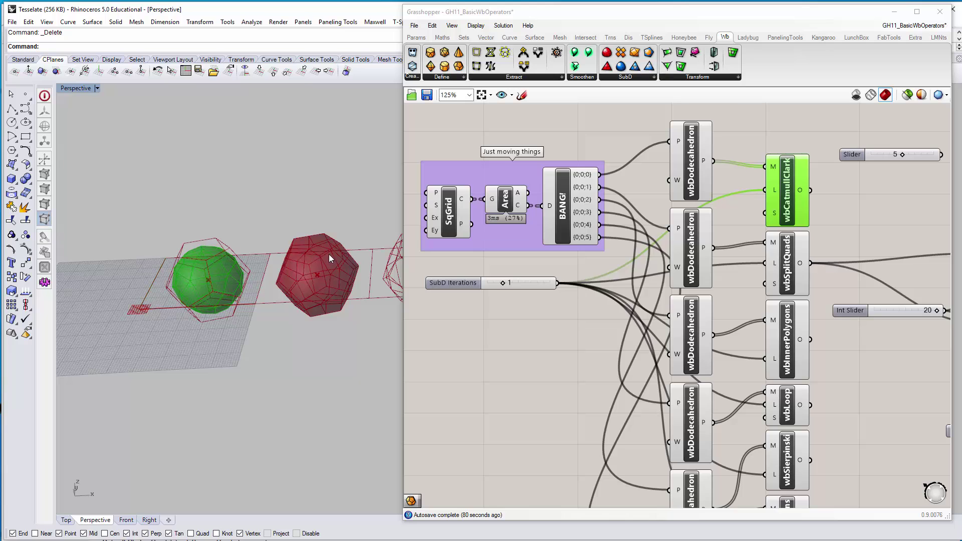
{"action": "left_click", "coordinate": [778, 256]}
{"action": "scroll", "coordinate": [300, 281], "scroll_direction": "up", "scroll_amount": 10}
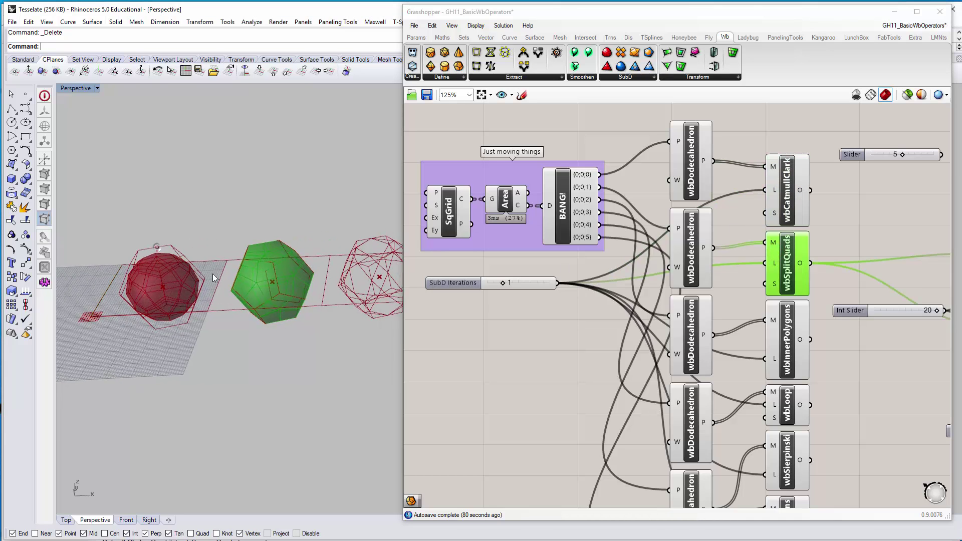
{"action": "right_click_drag", "start_coordinate": [284, 279], "coordinate": [270, 298]}
Set SubD Iterations to 3 and inspect the quad divisions on the wbSplitQuads mesh
{"action": "left_click_drag", "start_coordinate": [500, 285], "coordinate": [531, 288]}
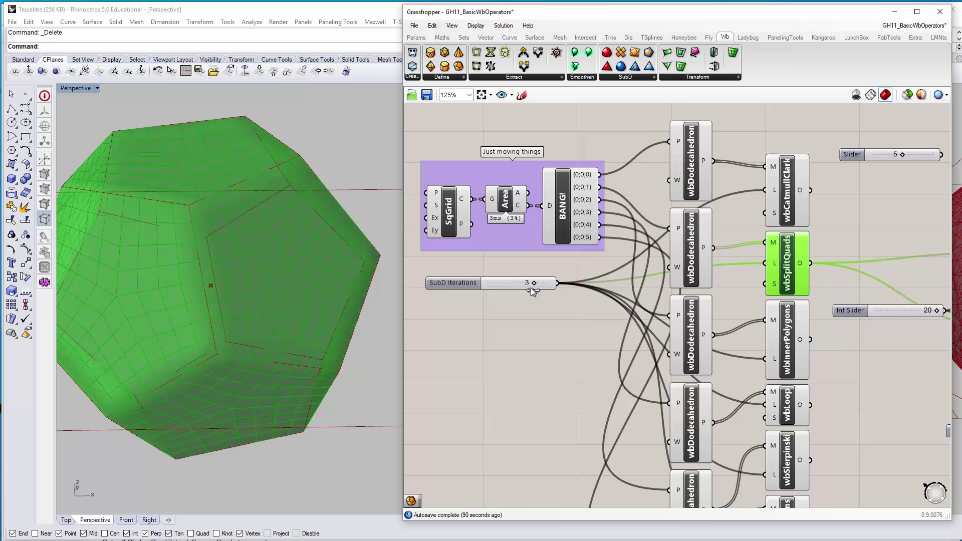
{"action": "right_click_drag", "start_coordinate": [281, 221], "coordinate": [207, 237]}
{"action": "right_click_drag", "start_coordinate": [329, 290], "coordinate": [241, 253]}
Highlight the second wbDodecahedron and its wbSplitQuads result in turn to compare input and subdivided mesh
{"action": "left_click", "coordinate": [699, 252]}
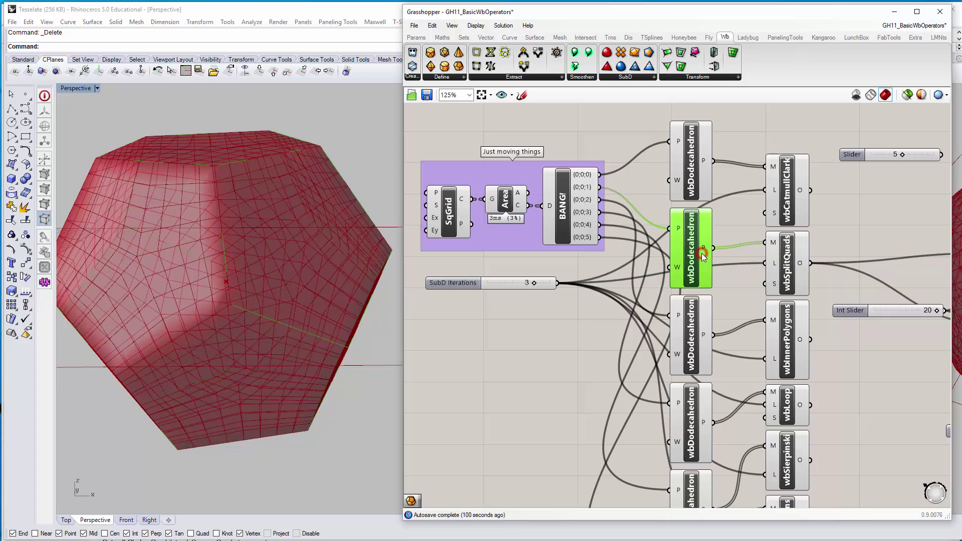
{"action": "mouse_move", "coordinate": [691, 246]}
{"action": "right_mouse_down"}
{"action": "mouse_move", "coordinate": [698, 224]}
{"action": "mouse_move", "coordinate": [698, 246]}
{"action": "right_mouse_up"}
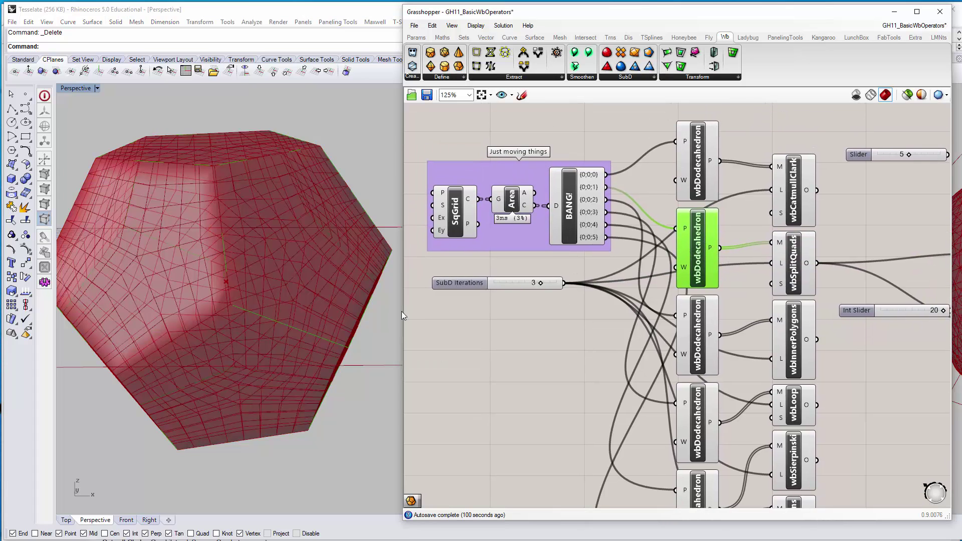
{"action": "left_click", "coordinate": [803, 263]}
{"action": "right_click_drag", "start_coordinate": [361, 281], "coordinate": [333, 279]}
Highlight wbInnerPolygons, examine its outlines in the third dodecahedron, and review its description and the SubD component list
{"action": "right_click_drag", "start_coordinate": [826, 226], "coordinate": [792, 175]}
{"action": "right_click_drag", "start_coordinate": [201, 214], "coordinate": [145, 240], "text": "shift"}
{"action": "scroll", "coordinate": [146, 239], "scroll_direction": "down", "scroll_amount": 8}
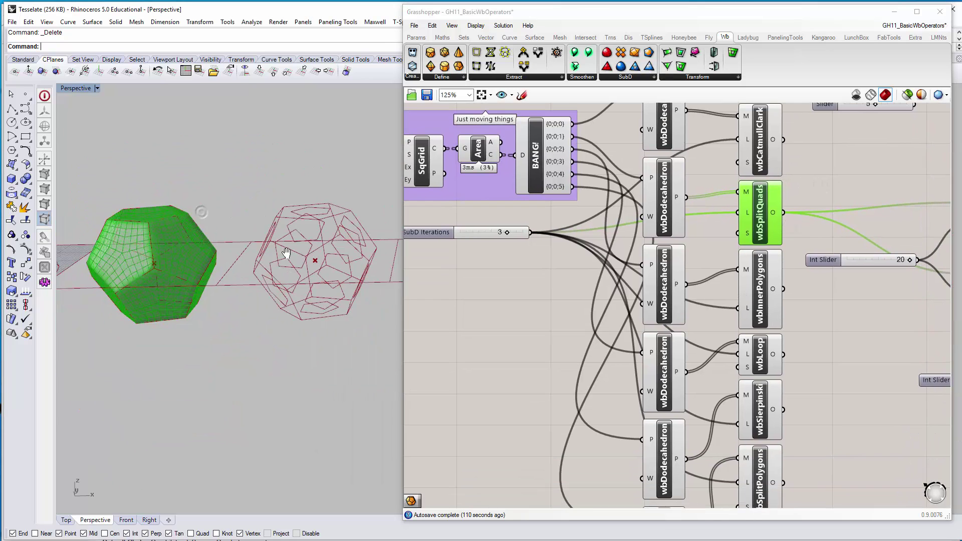
{"action": "scroll", "coordinate": [234, 243], "scroll_direction": "up", "scroll_amount": 6}
{"action": "right_click_drag", "start_coordinate": [286, 254], "coordinate": [241, 262], "text": "shift"}
{"action": "scroll", "coordinate": [240, 263], "scroll_direction": "up", "scroll_amount": 2}
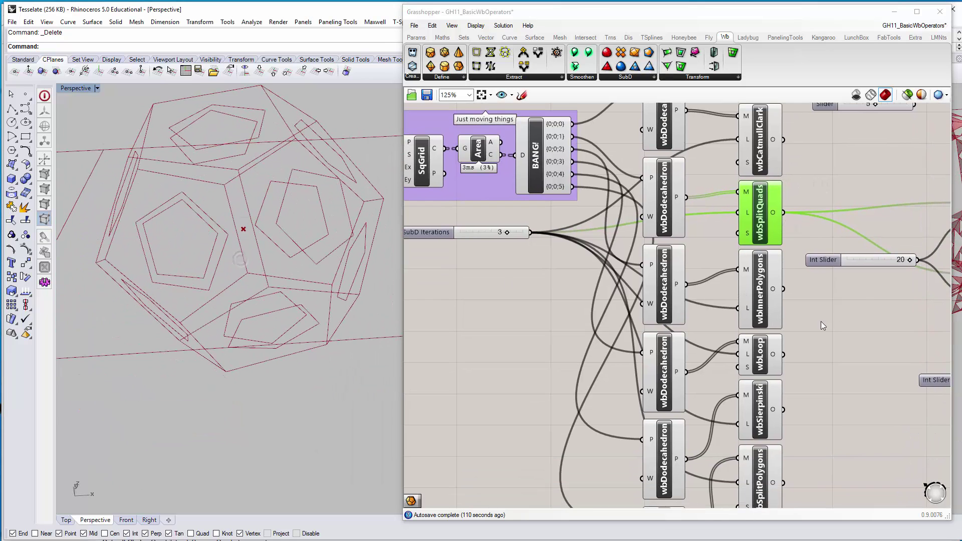
{"action": "left_click", "coordinate": [755, 324]}
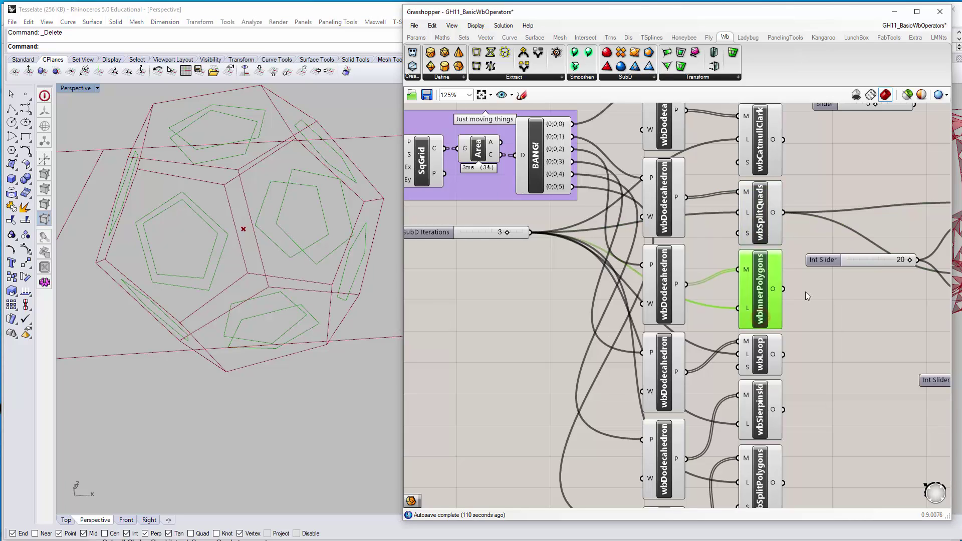
{"action": "mouse_move", "coordinate": [764, 308]}
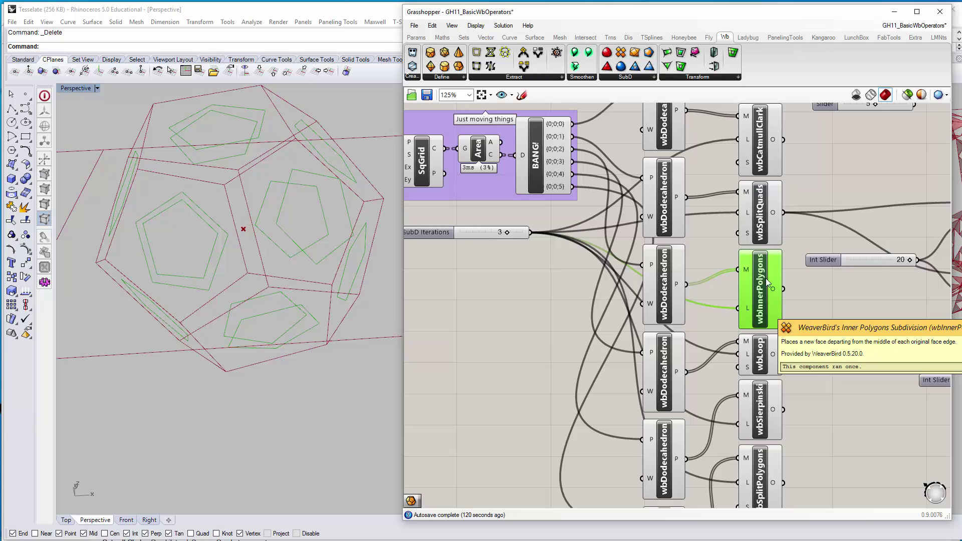
{"action": "left_click", "coordinate": [629, 78]}
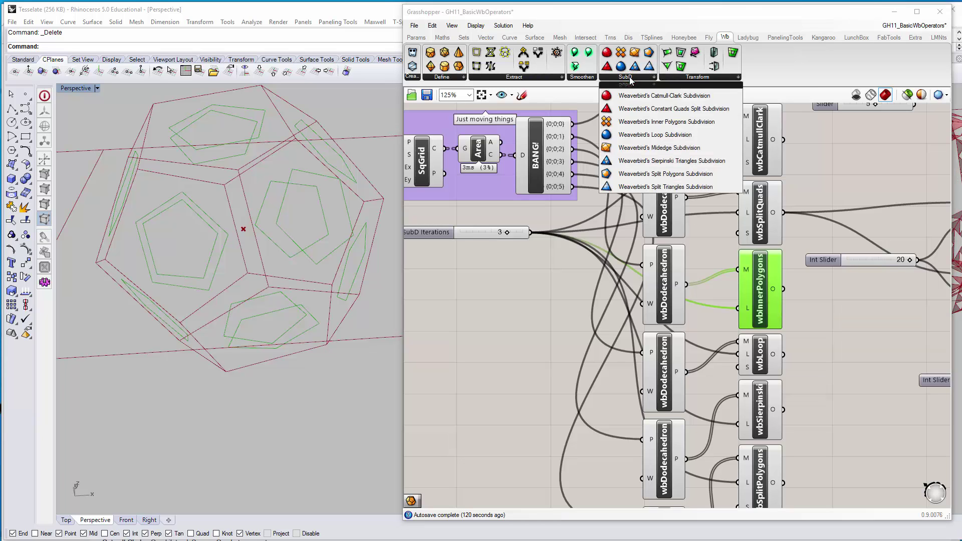
{"action": "right_click_drag", "start_coordinate": [360, 295], "coordinate": [313, 325]}
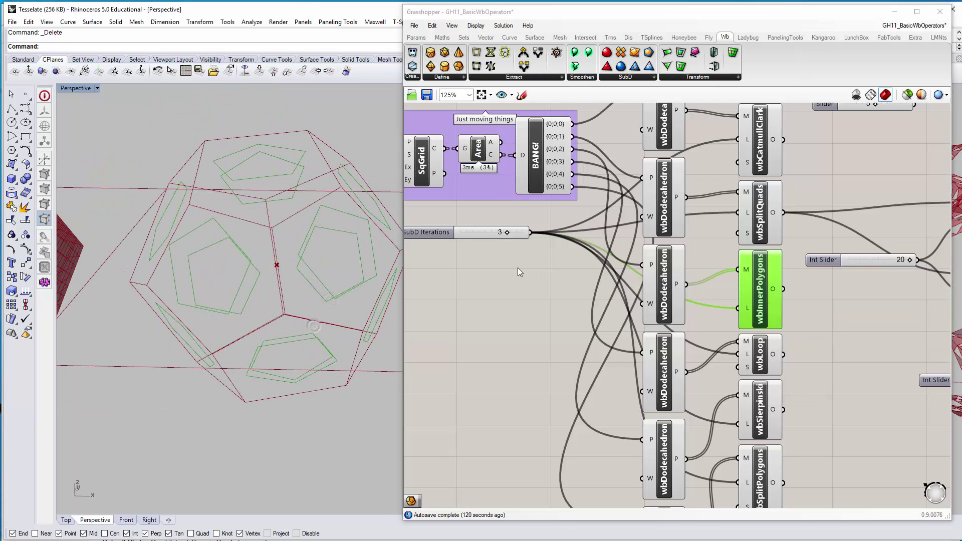
Set SubD Iterations to 1 and examine the wbInnerPolygons faces against the dodecahedron's edges from several angles
{"action": "left_click_drag", "start_coordinate": [505, 231], "coordinate": [471, 233]}
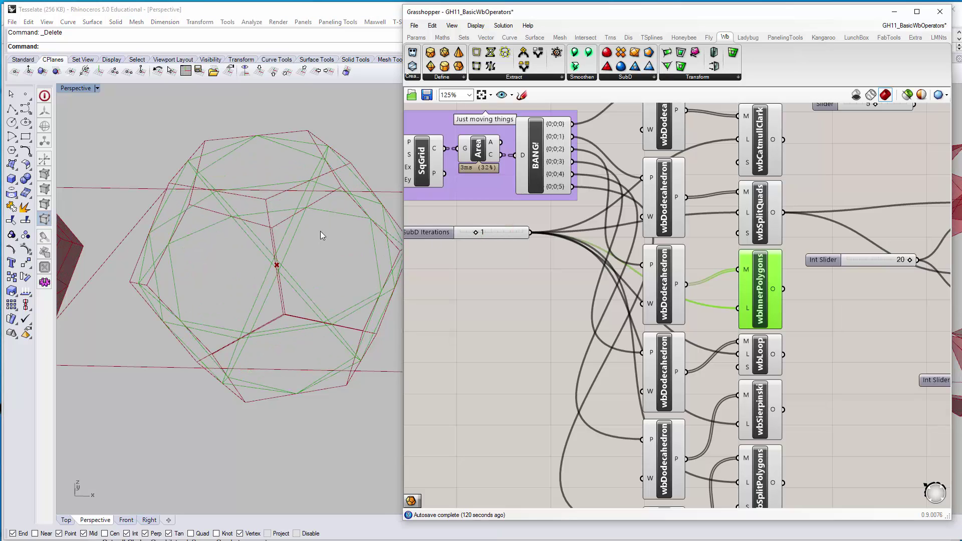
{"action": "right_click_drag", "start_coordinate": [320, 235], "coordinate": [220, 218]}
{"action": "right_click_drag", "start_coordinate": [168, 292], "coordinate": [236, 384]}
{"action": "right_click_drag", "start_coordinate": [312, 350], "coordinate": [237, 224]}
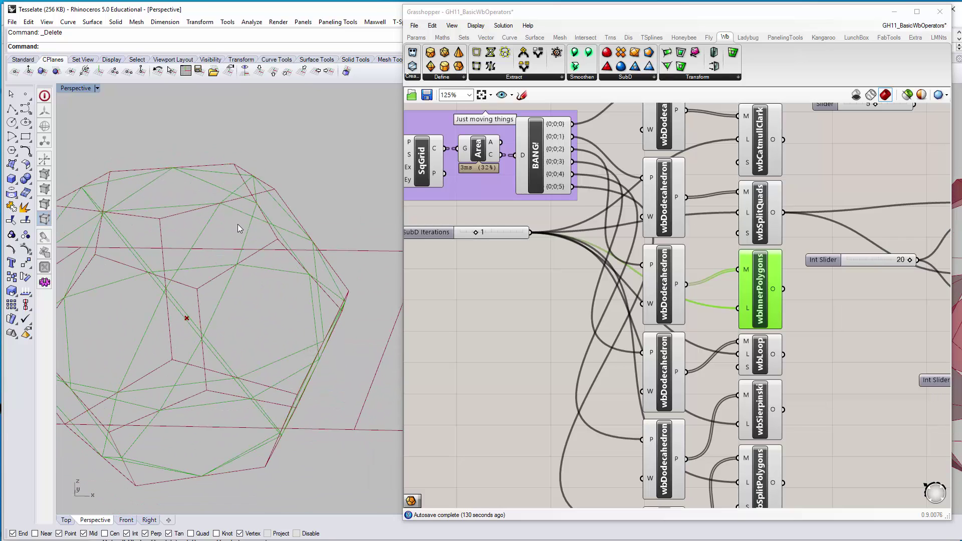
{"action": "right_click_drag", "start_coordinate": [233, 357], "coordinate": [273, 312]}
{"action": "left_click", "coordinate": [477, 233]}
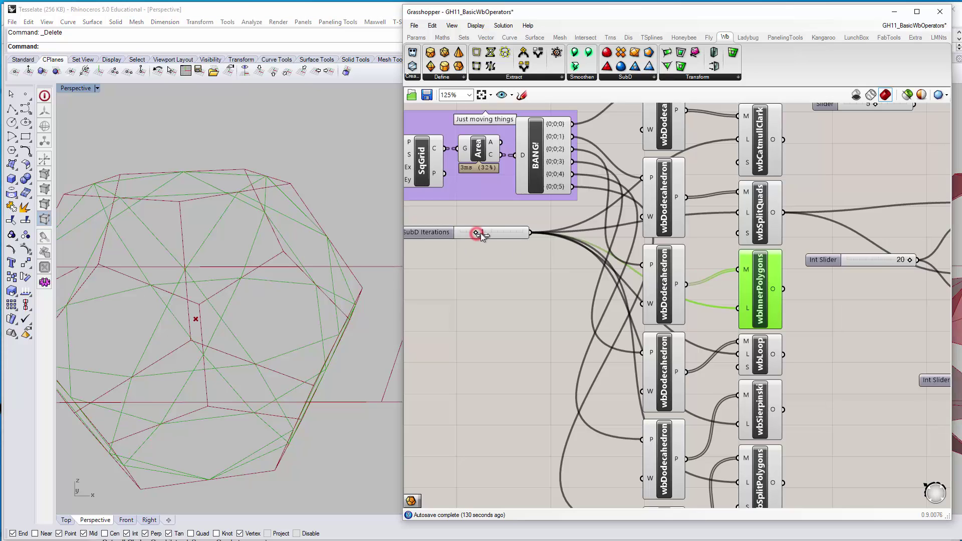
{"action": "mouse_move", "coordinate": [480, 233]}
{"action": "left_mouse_down"}
{"action": "mouse_move", "coordinate": [507, 231]}
{"action": "mouse_move", "coordinate": [461, 233]}
{"action": "mouse_move", "coordinate": [477, 236]}
{"action": "left_mouse_up"}
{"action": "right_click_drag", "start_coordinate": [224, 239], "coordinate": [246, 301]}
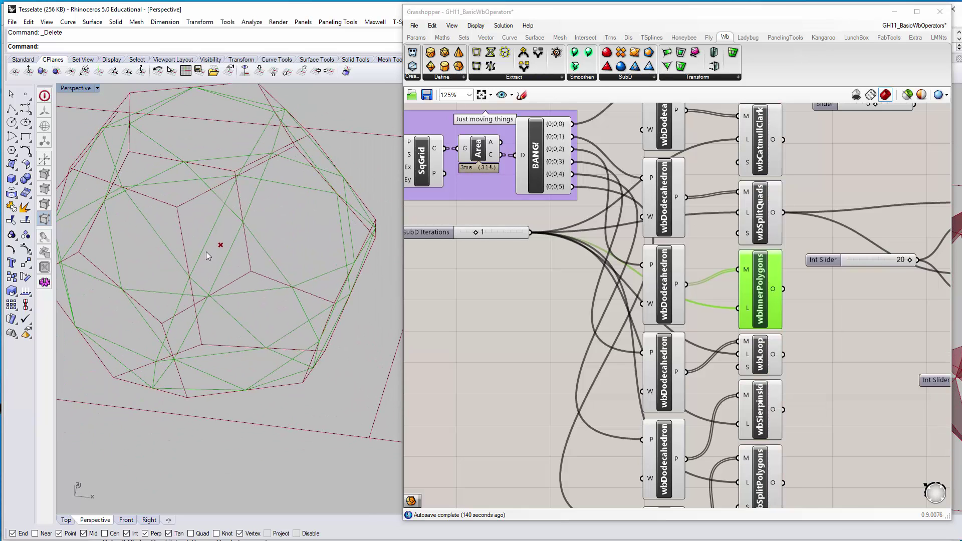
{"action": "mouse_move", "coordinate": [241, 264]}
{"action": "right_mouse_down"}
{"action": "mouse_move", "coordinate": [252, 228]}
{"action": "mouse_move", "coordinate": [258, 256]}
{"action": "right_mouse_up"}
{"action": "right_click_drag", "start_coordinate": [294, 230], "coordinate": [280, 257]}
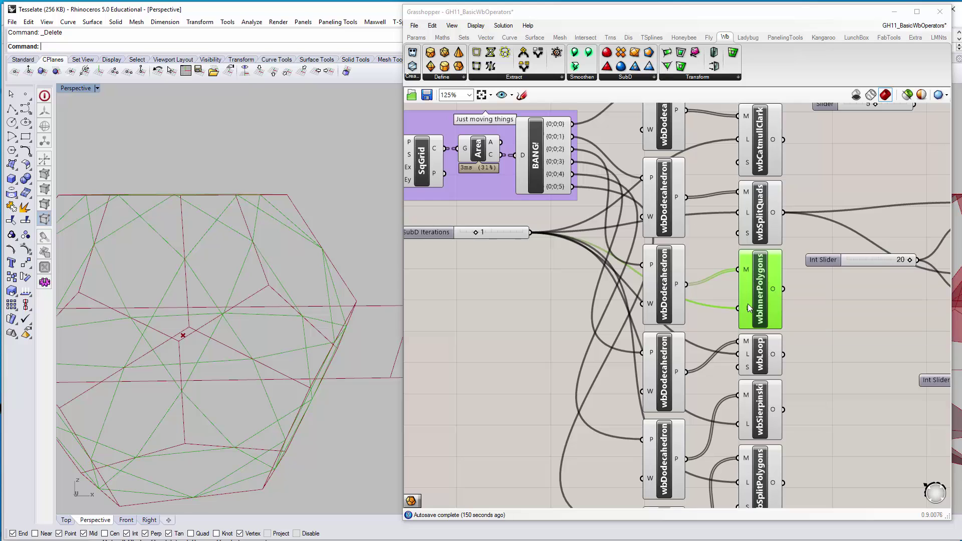
Highlight wbLoop and examine its mesh in the fourth dodecahedron, then review the component's description
{"action": "right_click_drag", "start_coordinate": [345, 273], "coordinate": [266, 275]}
{"action": "scroll", "coordinate": [265, 276], "scroll_direction": "up", "scroll_amount": 3}
{"action": "right_click_drag", "start_coordinate": [831, 329], "coordinate": [809, 237]}
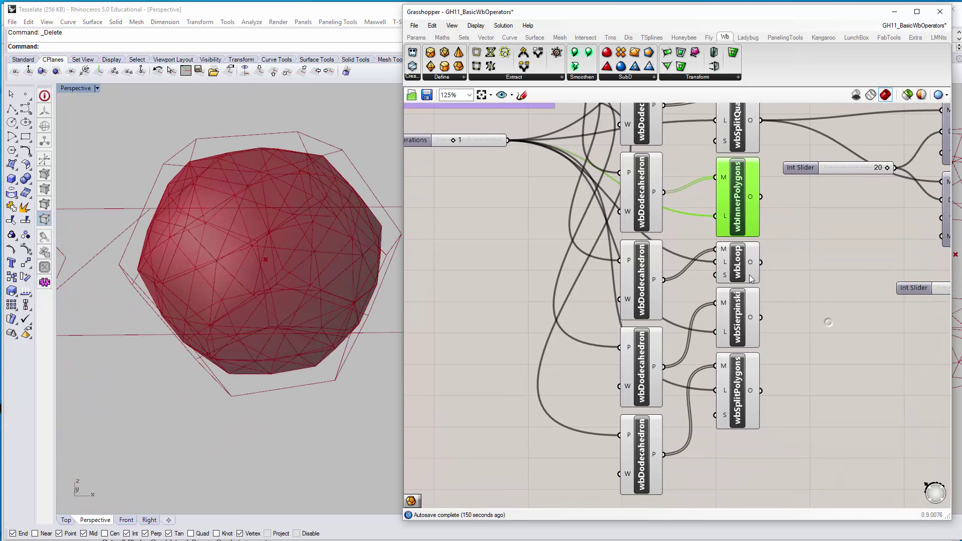
{"action": "left_click", "coordinate": [728, 264]}
{"action": "right_click_drag", "start_coordinate": [278, 193], "coordinate": [279, 251]}
{"action": "scroll", "coordinate": [286, 254], "scroll_direction": "up", "scroll_amount": 2}
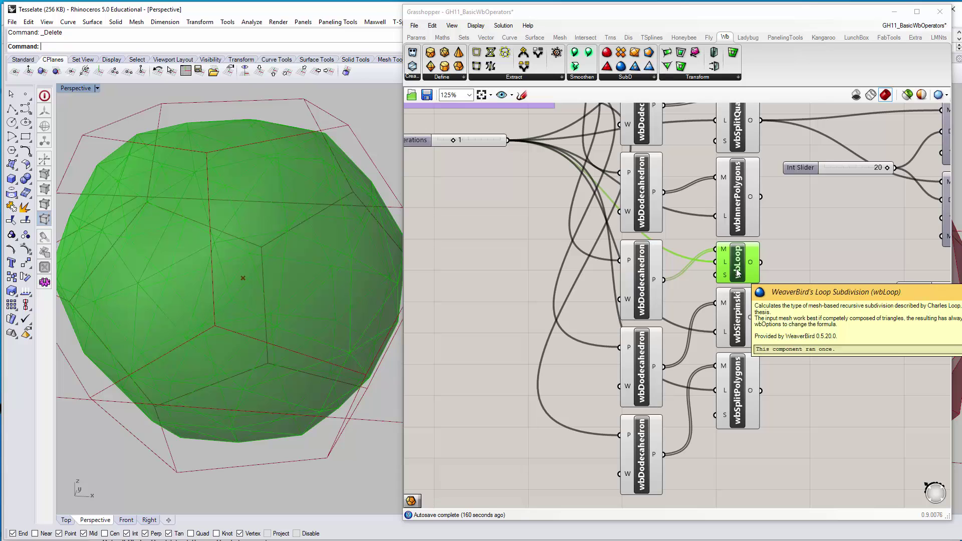
{"action": "mouse_move", "coordinate": [359, 181]}
{"action": "right_mouse_down"}
{"action": "mouse_move", "coordinate": [275, 221]}
{"action": "mouse_move", "coordinate": [266, 242]}
{"action": "mouse_move", "coordinate": [344, 174]}
{"action": "right_mouse_up"}
Set SubD Iterations to 3 and inspect the wbLoop mesh's triangles close up and from several angles
{"action": "left_click_drag", "start_coordinate": [455, 142], "coordinate": [485, 141]}
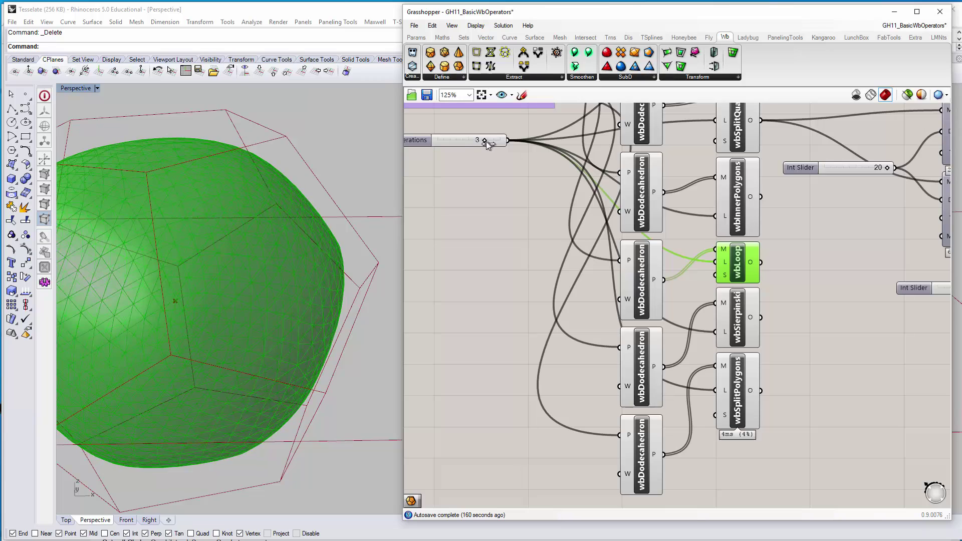
{"action": "right_click_drag", "start_coordinate": [351, 273], "coordinate": [311, 251]}
{"action": "scroll", "coordinate": [305, 286], "scroll_direction": "up", "scroll_amount": 4}
{"action": "scroll", "coordinate": [277, 262], "scroll_direction": "down", "scroll_amount": 4}
{"action": "scroll", "coordinate": [300, 225], "scroll_direction": "up", "scroll_amount": 5}
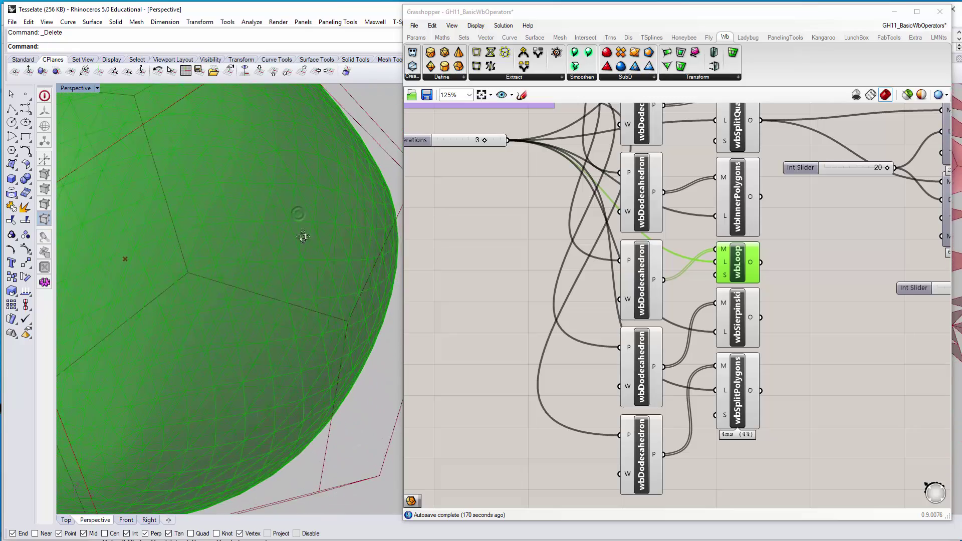
{"action": "scroll", "coordinate": [280, 344], "scroll_direction": "down", "scroll_amount": 4}
{"action": "right_click_drag", "start_coordinate": [279, 344], "coordinate": [284, 373]}
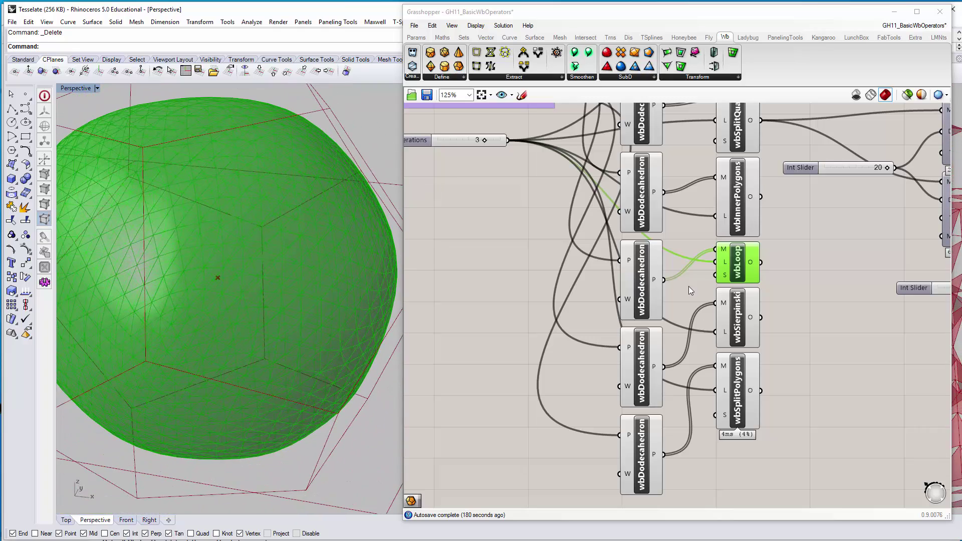
Highlight wbSierpinski and examine its mesh on the fifth dodecahedron
{"action": "scroll", "coordinate": [219, 185], "scroll_direction": "down", "scroll_amount": 6}
{"action": "right_click_drag", "start_coordinate": [283, 221], "coordinate": [315, 232]}
{"action": "right_click_drag", "start_coordinate": [315, 232], "coordinate": [236, 221], "text": "shift"}
{"action": "right_click_drag", "start_coordinate": [316, 242], "coordinate": [301, 257]}
{"action": "scroll", "coordinate": [323, 213], "scroll_direction": "up", "scroll_amount": 2}
{"action": "scroll", "coordinate": [297, 234], "scroll_direction": "up", "scroll_amount": 2}
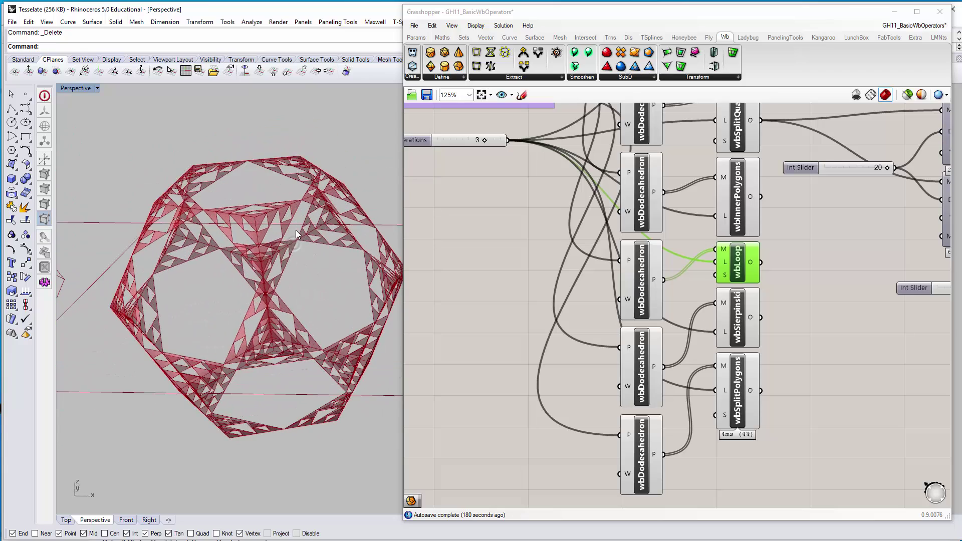
{"action": "left_click", "coordinate": [721, 321]}
{"action": "right_click_drag", "start_coordinate": [380, 251], "coordinate": [301, 251]}
{"action": "scroll", "coordinate": [302, 250], "scroll_direction": "up", "scroll_amount": 2}
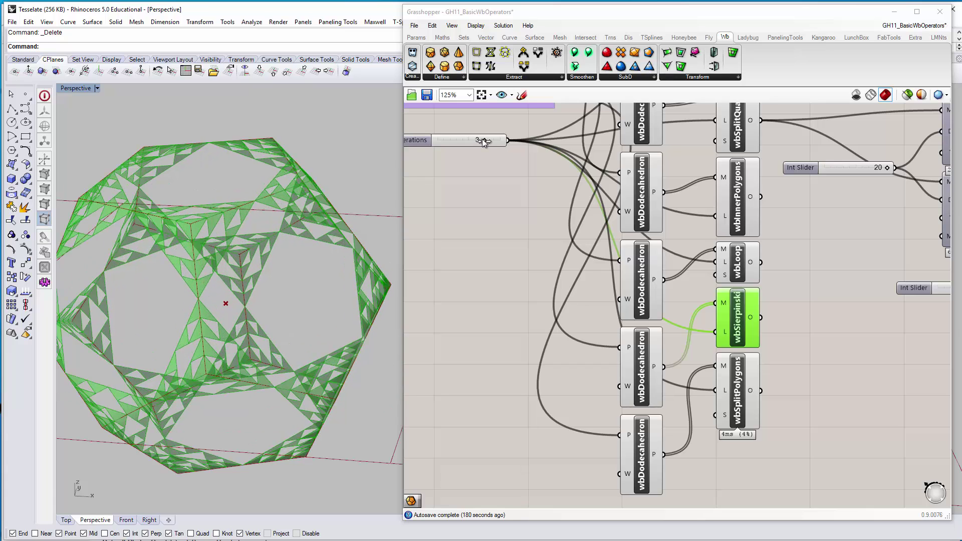
Compare the wbSierpinski mesh at SubD Iterations 1 and 3, and inspect its triangle pattern close up
{"action": "left_click_drag", "start_coordinate": [484, 142], "coordinate": [456, 136]}
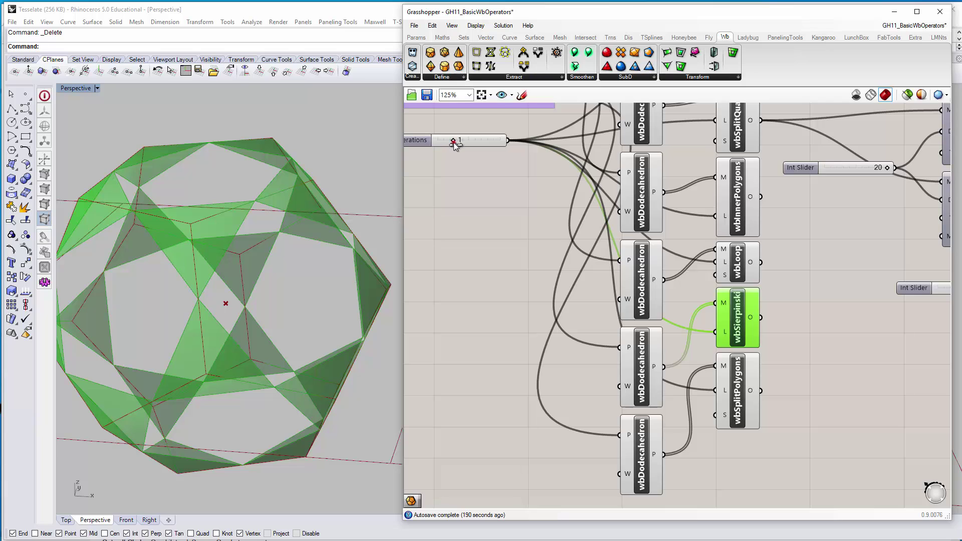
{"action": "left_click_drag", "start_coordinate": [453, 142], "coordinate": [486, 143]}
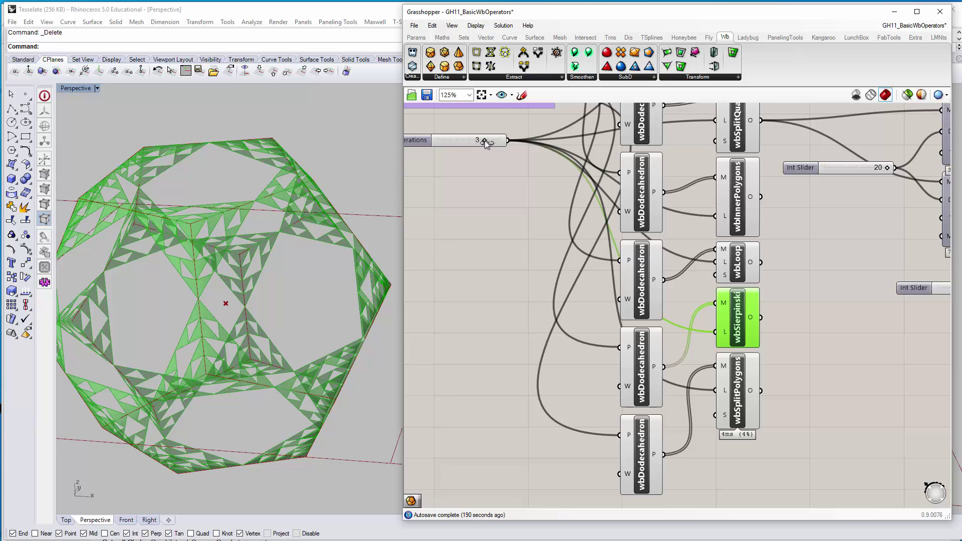
{"action": "scroll", "coordinate": [246, 281], "scroll_direction": "up", "scroll_amount": 6}
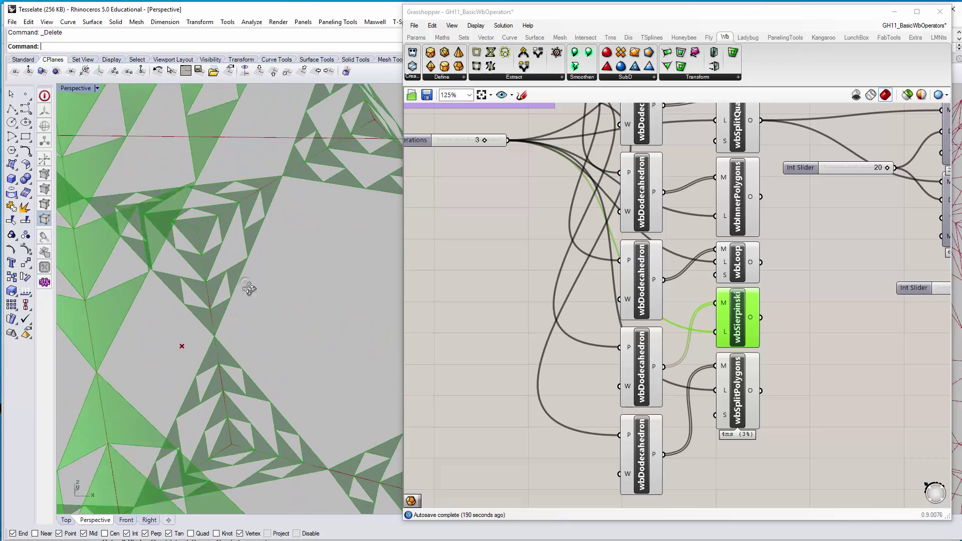
{"action": "right_click_drag", "start_coordinate": [249, 289], "coordinate": [171, 260]}
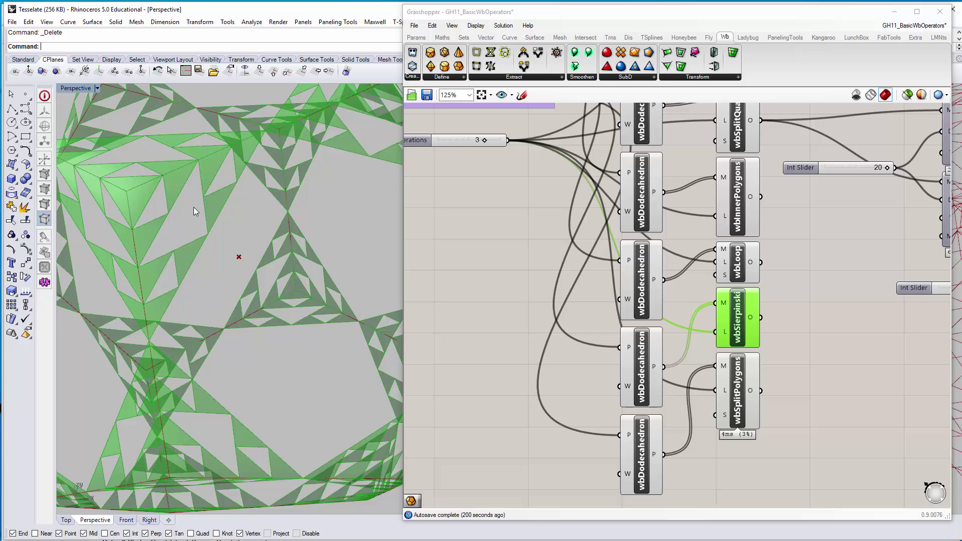
{"action": "right_click_drag", "start_coordinate": [193, 206], "coordinate": [224, 222], "text": "shift"}
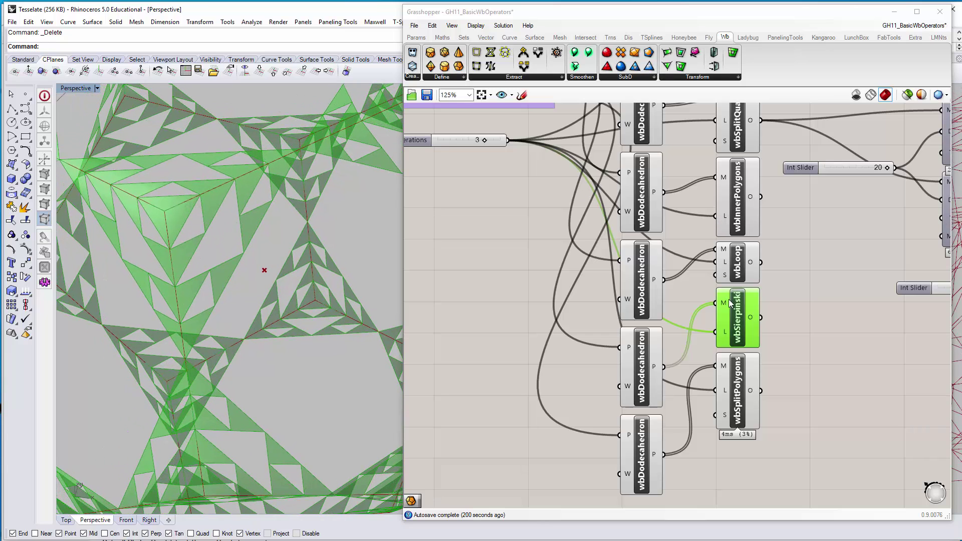
{"action": "mouse_move", "coordinate": [484, 141]}
{"action": "left_mouse_down"}
{"action": "mouse_move", "coordinate": [497, 142]}
{"action": "mouse_move", "coordinate": [486, 141]}
{"action": "left_mouse_up"}
Highlight wbSplitPolygons, read its description, and bring its sixth dodecahedron into view
{"action": "right_click_drag", "start_coordinate": [840, 311], "coordinate": [788, 243]}
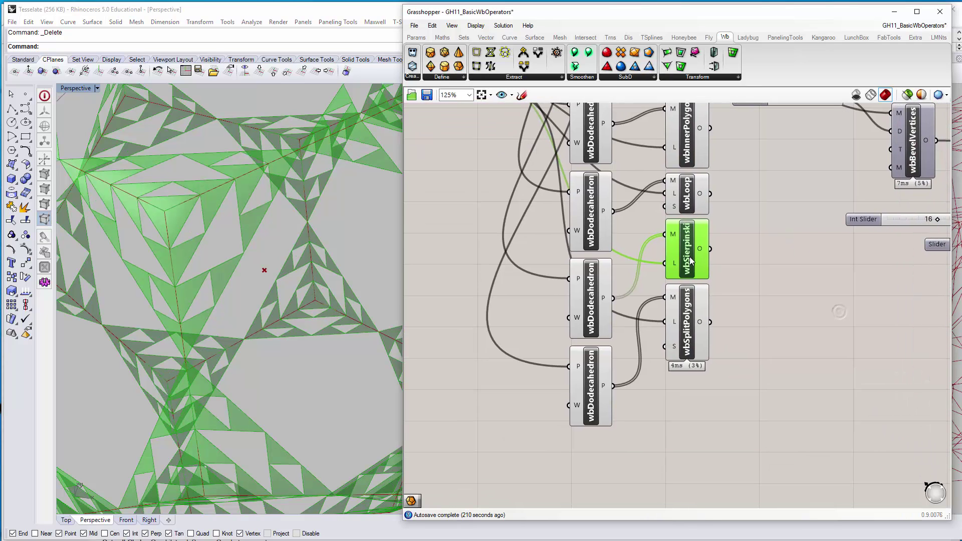
{"action": "left_click", "coordinate": [687, 331]}
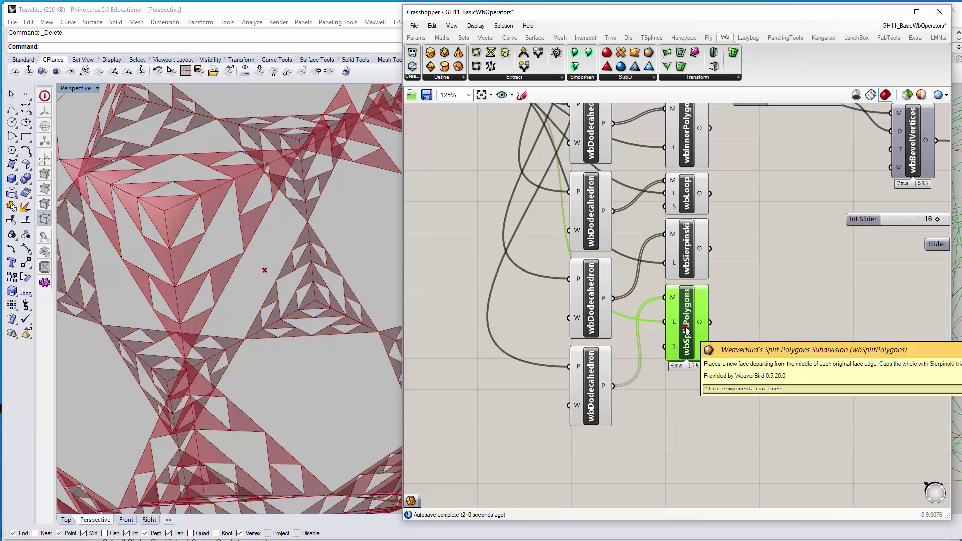
{"action": "scroll", "coordinate": [249, 227], "scroll_direction": "down", "scroll_amount": 6}
{"action": "scroll", "coordinate": [249, 227], "scroll_direction": "up", "scroll_amount": 6}
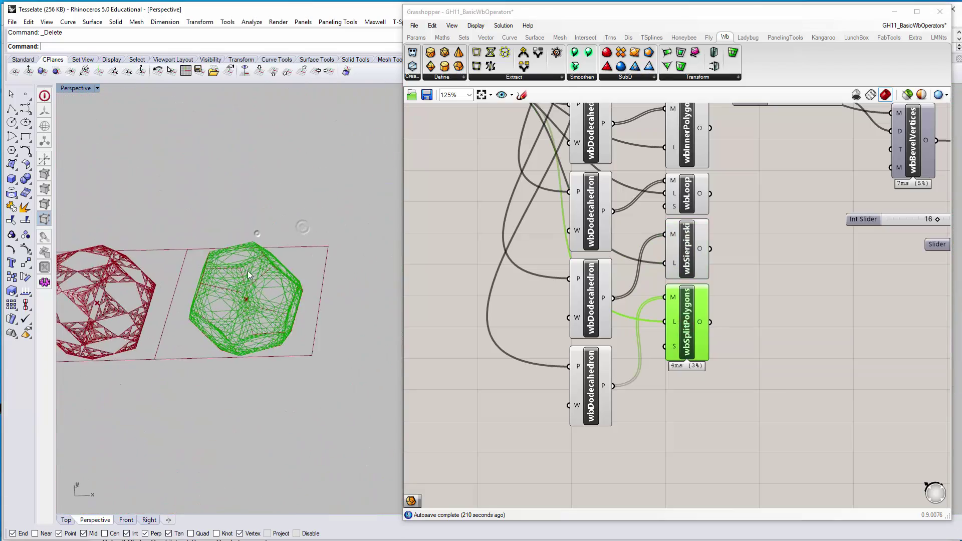
Set SubD Iterations to 1 and examine the wbSplitPolygons edges on the sixth dodecahedron
{"action": "right_click_drag", "start_coordinate": [446, 120], "coordinate": [576, 202]}
{"action": "left_click_drag", "start_coordinate": [564, 155], "coordinate": [533, 153]}
{"action": "right_click_drag", "start_coordinate": [279, 246], "coordinate": [302, 232]}
{"action": "right_click_drag", "start_coordinate": [497, 204], "coordinate": [449, 221]}
{"action": "right_click_drag", "start_coordinate": [261, 250], "coordinate": [262, 251]}
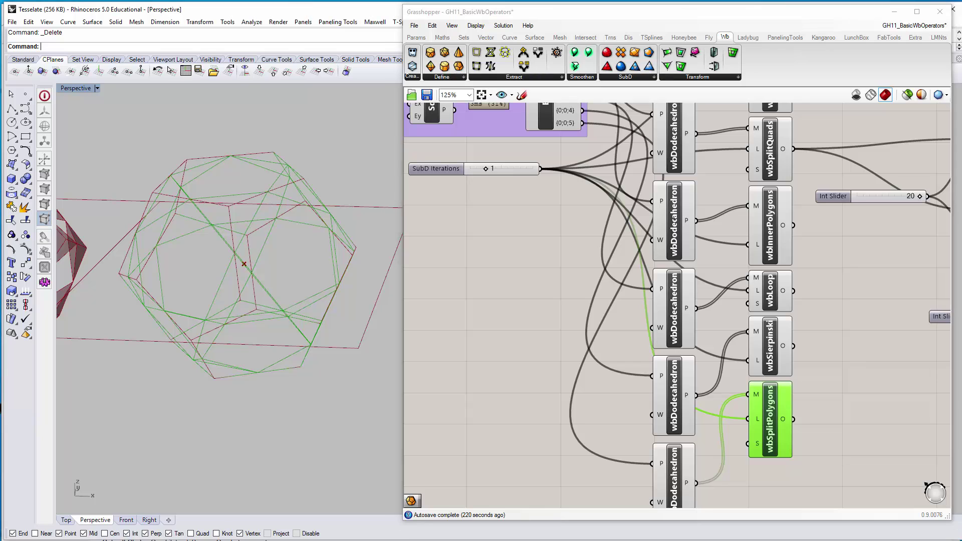
Turn off the preview of all six wbDodecahedron components
{"action": "right_click_drag", "start_coordinate": [663, 312], "coordinate": [659, 233]}
{"action": "left_click", "coordinate": [672, 414]}
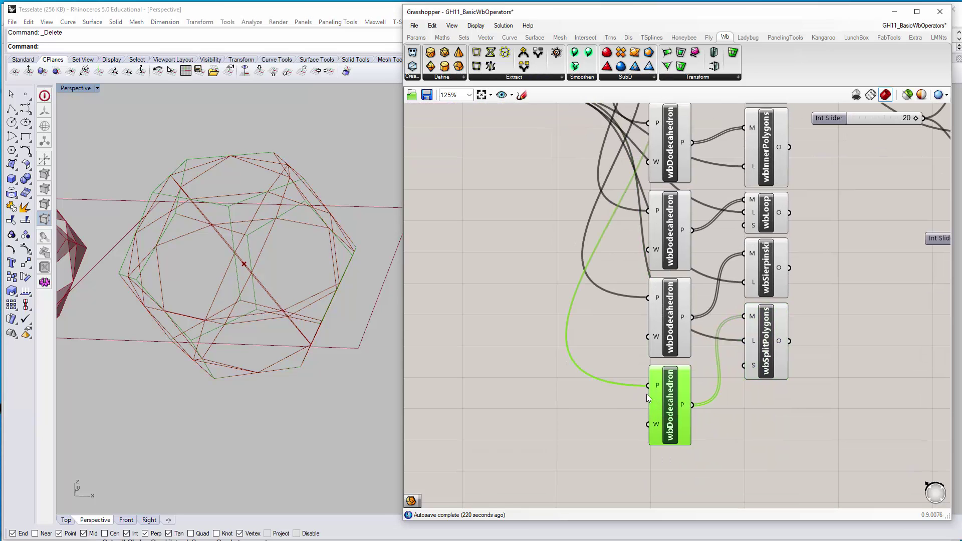
{"action": "right_click_drag", "start_coordinate": [681, 389], "coordinate": [661, 412]}
{"action": "scroll", "coordinate": [671, 463], "scroll_direction": "down", "scroll_amount": 2}
{"action": "left_click_drag", "start_coordinate": [671, 463], "coordinate": [635, 133]}
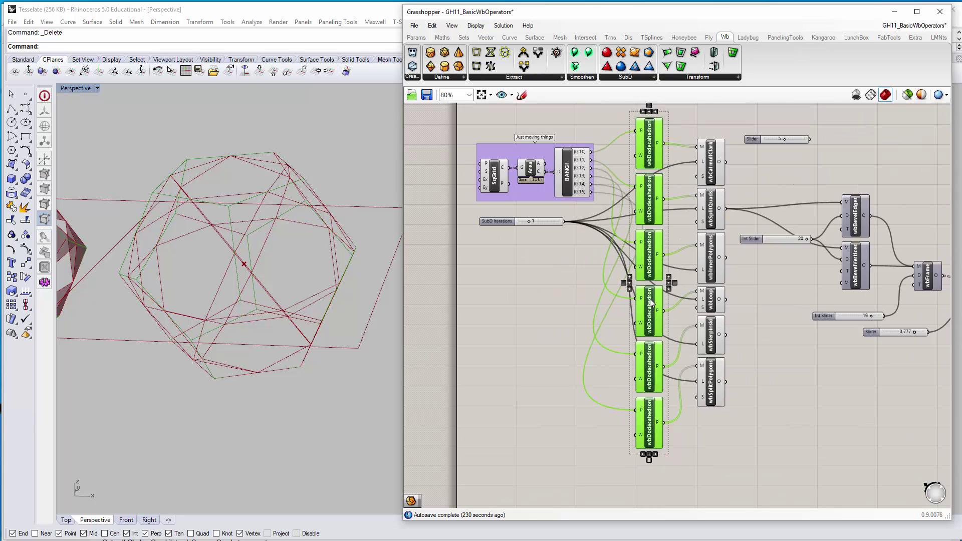
{"action": "left_click", "coordinate": [583, 299]}
Highlight wbSplitPolygons, set SubD Iterations to 3, and inspect the mesh without the input dodecahedron
{"action": "right_click_drag", "start_coordinate": [238, 239], "coordinate": [330, 137]}
{"action": "scroll", "coordinate": [330, 137], "scroll_direction": "up", "scroll_amount": 2}
{"action": "right_click_drag", "start_coordinate": [329, 136], "coordinate": [290, 170]}
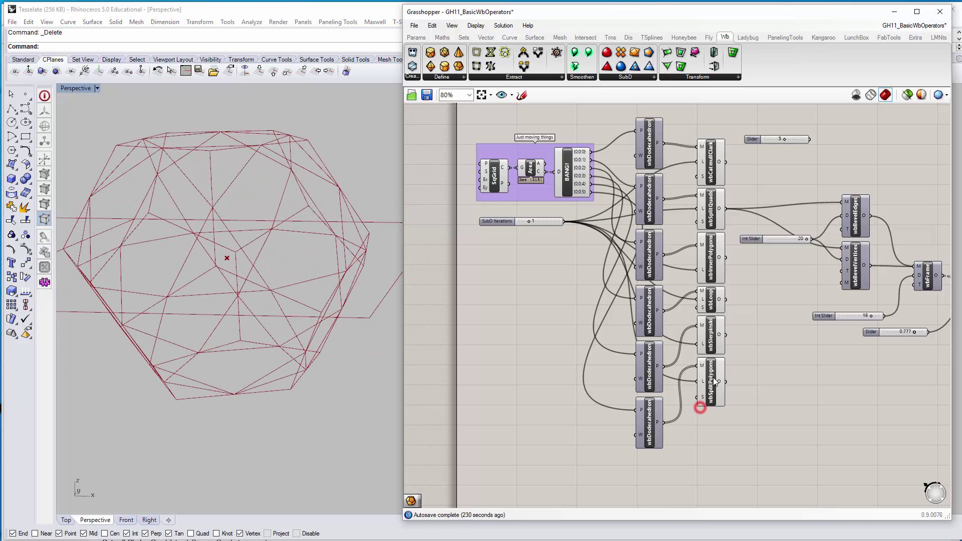
{"action": "left_click", "coordinate": [698, 400]}
{"action": "scroll", "coordinate": [515, 286], "scroll_direction": "up", "scroll_amount": 2}
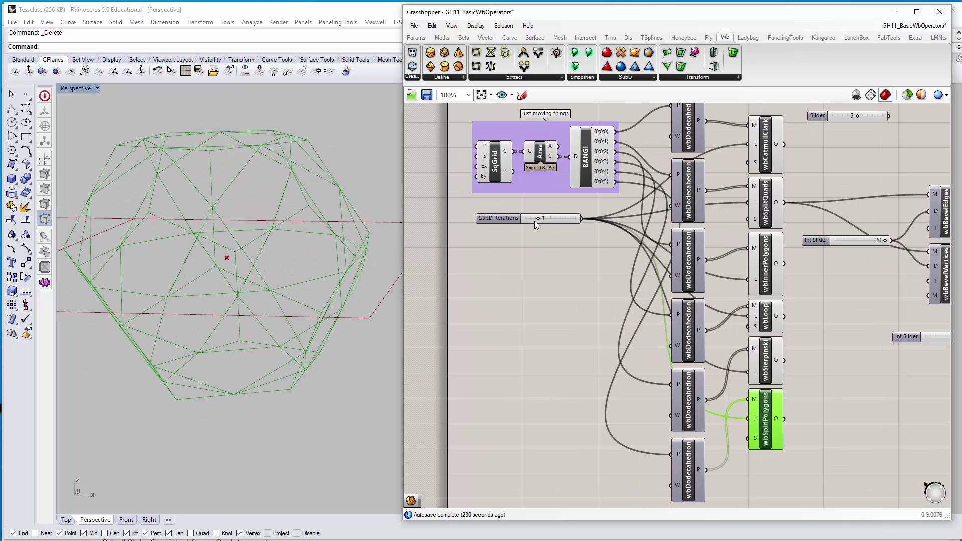
{"action": "left_click_drag", "start_coordinate": [536, 218], "coordinate": [558, 223]}
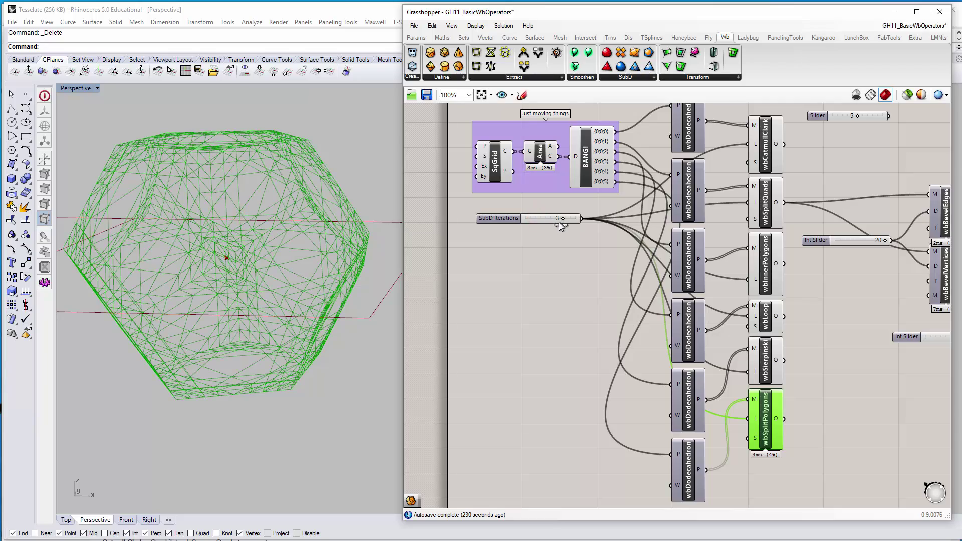
{"action": "right_click_drag", "start_coordinate": [269, 220], "coordinate": [299, 304]}
{"action": "scroll", "coordinate": [268, 354], "scroll_direction": "up", "scroll_amount": 4}
{"action": "scroll", "coordinate": [786, 318], "scroll_direction": "down", "scroll_amount": 4}
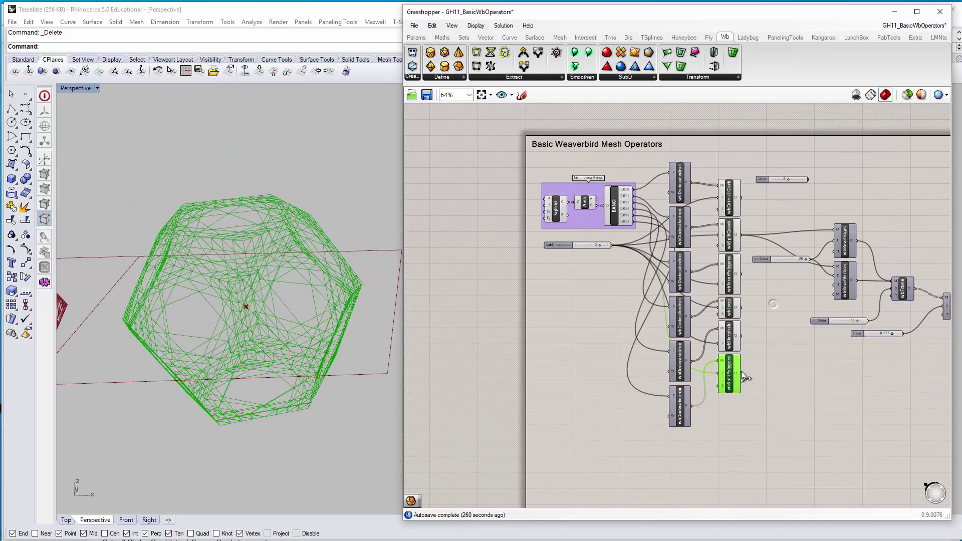
Move the wbSplitQuads component out of the subdivision column towards wbBevelEdges and wbBevelVertices
{"action": "left_click", "coordinate": [748, 377]}
{"action": "right_click_drag", "start_coordinate": [762, 253], "coordinate": [680, 285]}
{"action": "left_click", "coordinate": [672, 262]}
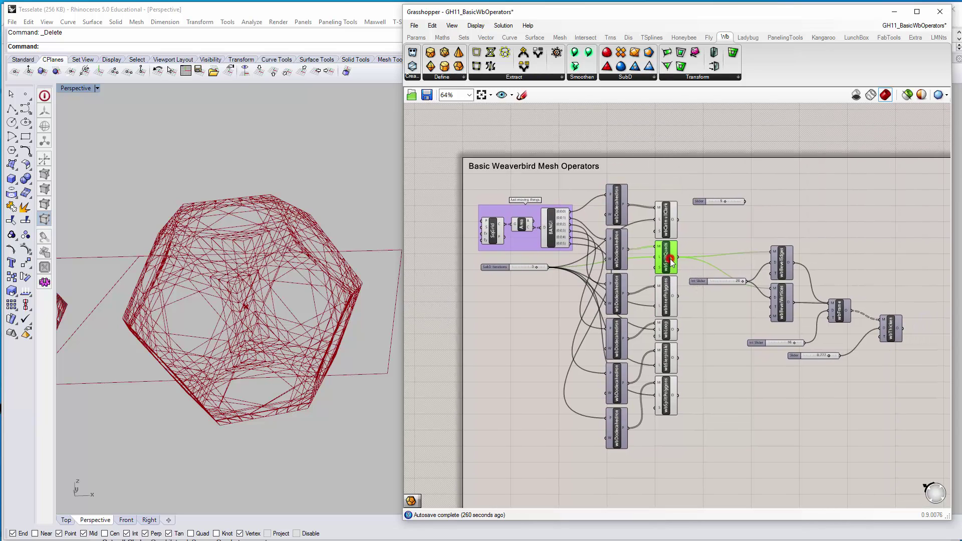
{"action": "left_click_drag", "start_coordinate": [681, 257], "coordinate": [709, 260]}
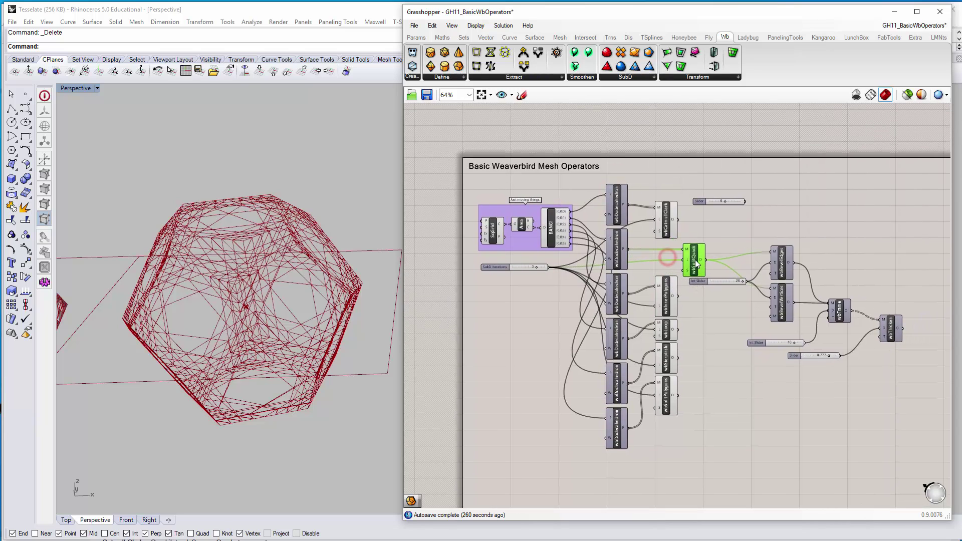
{"action": "right_click_drag", "start_coordinate": [777, 283], "coordinate": [713, 289]}
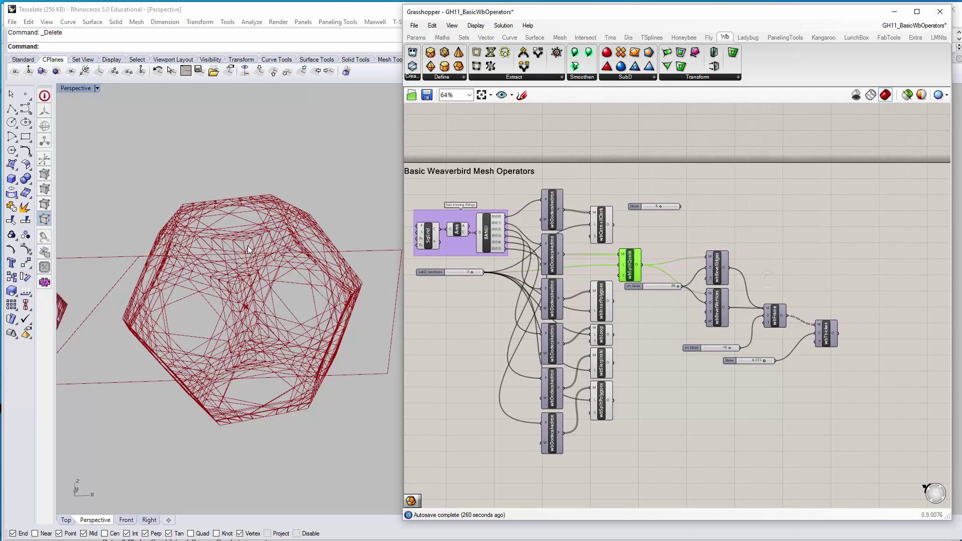
Locate the highlighted wbSplitQuads mesh in the Rhino viewport and examine it close up
{"action": "scroll", "coordinate": [250, 250], "scroll_direction": "down", "scroll_amount": 8}
{"action": "right_click_drag", "start_coordinate": [70, 236], "coordinate": [293, 233], "text": "shift"}
{"action": "right_click_drag", "start_coordinate": [179, 218], "coordinate": [351, 224], "text": "shift"}
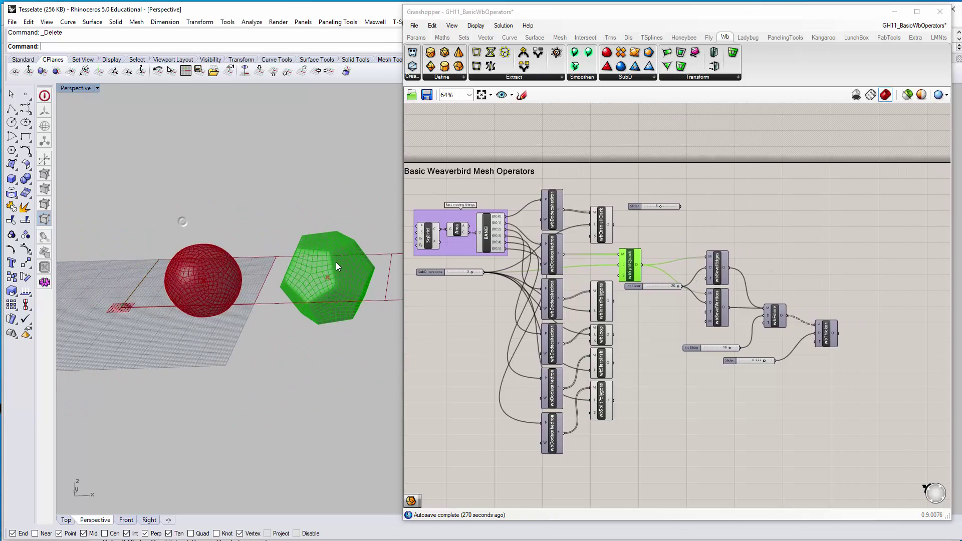
{"action": "scroll", "coordinate": [337, 262], "scroll_direction": "up", "scroll_amount": 9}
{"action": "right_click_drag", "start_coordinate": [337, 263], "coordinate": [278, 245], "text": "shift"}
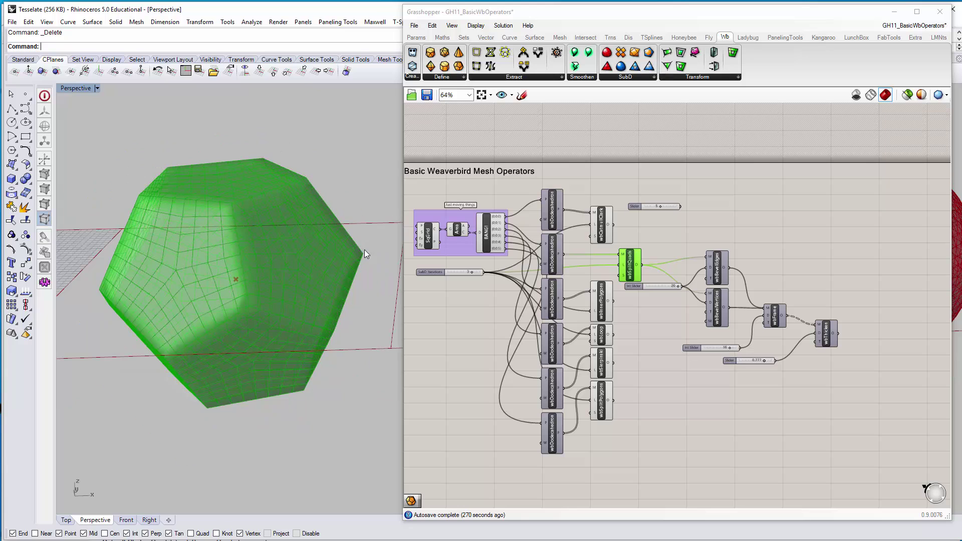
Narrow the Grasshopper window to enlarge the Rhino viewport, and view the highlighted wbSplitQuads mesh beside its bevel components
{"action": "left_click_drag", "start_coordinate": [403, 275], "coordinate": [605, 263]}
{"action": "right_click_drag", "start_coordinate": [373, 266], "coordinate": [357, 257]}
{"action": "right_click_drag", "start_coordinate": [814, 280], "coordinate": [694, 266]}
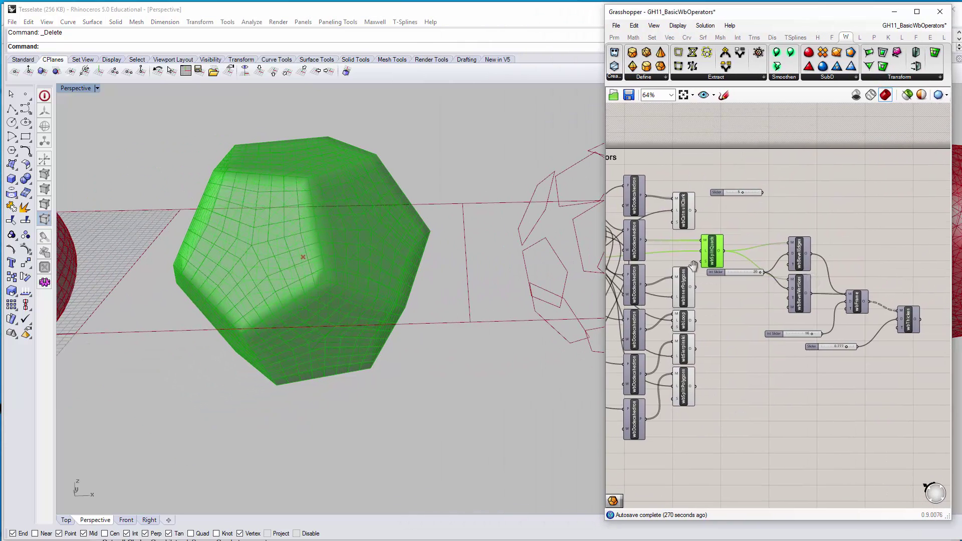
{"action": "scroll", "coordinate": [784, 288], "scroll_direction": "up", "scroll_amount": 3}
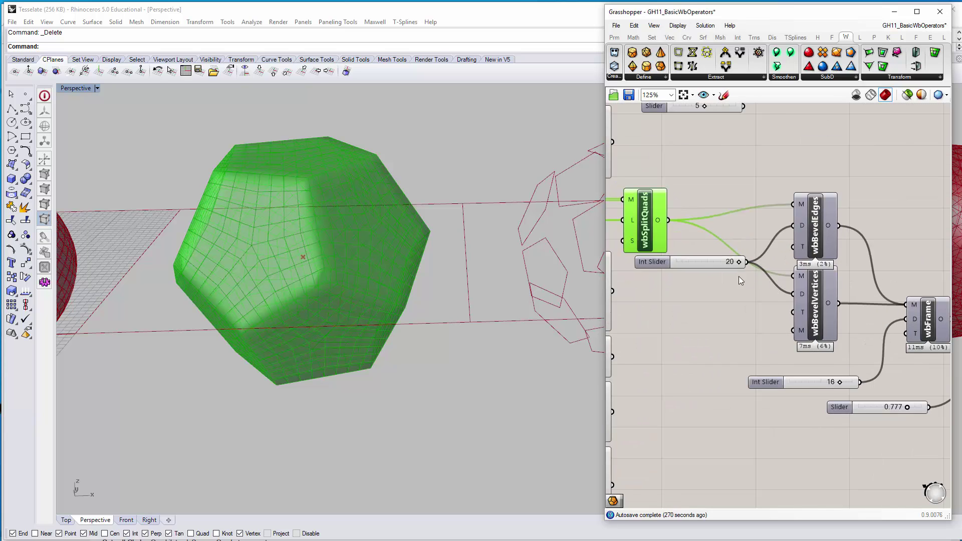
{"action": "scroll", "coordinate": [740, 279], "scroll_direction": "down", "scroll_amount": 1}
{"action": "left_click", "coordinate": [706, 200]}
{"action": "left_click", "coordinate": [668, 230]}
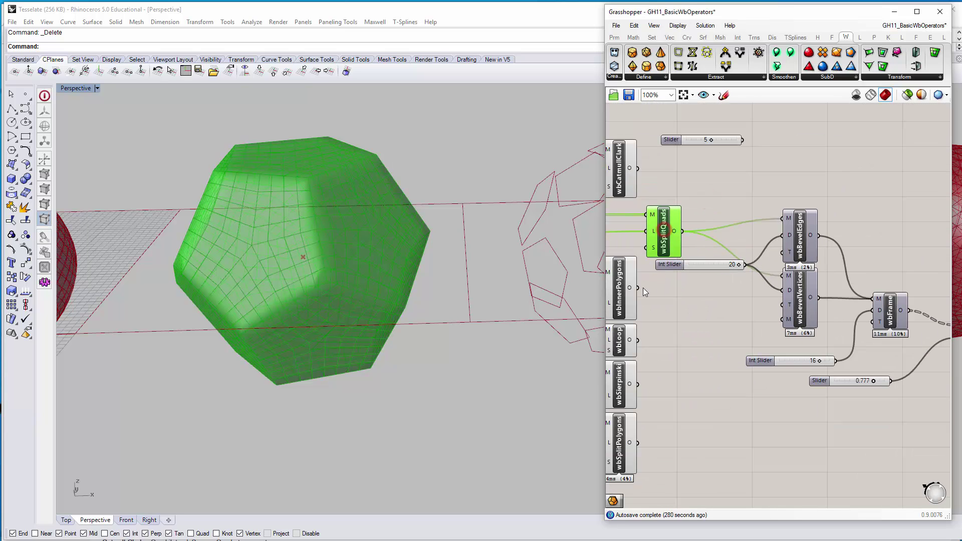
{"action": "right_click_drag", "start_coordinate": [404, 221], "coordinate": [519, 219]}
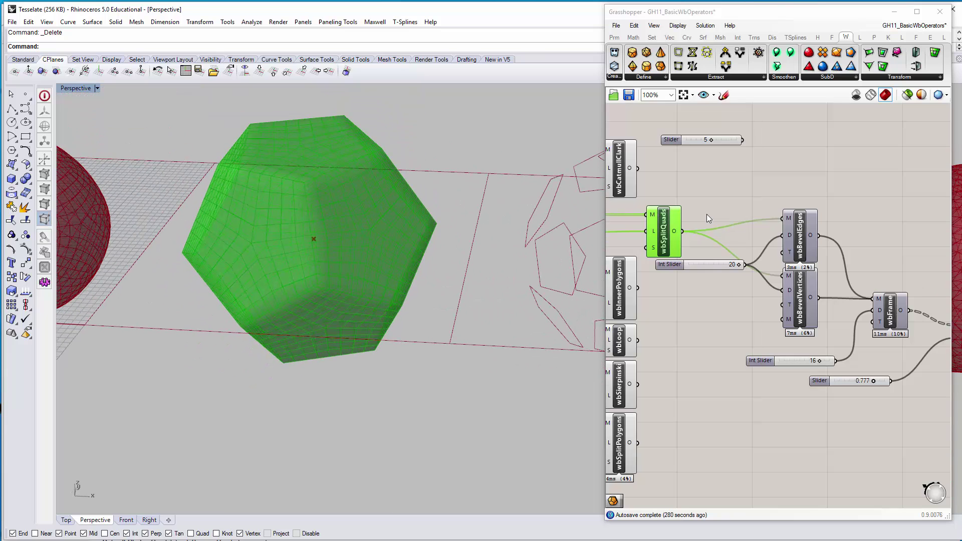
Review the wbBevelEdges description and the Weaverbird Transform component list, then highlight wbSplitQuads again
{"action": "mouse_move", "coordinate": [802, 240]}
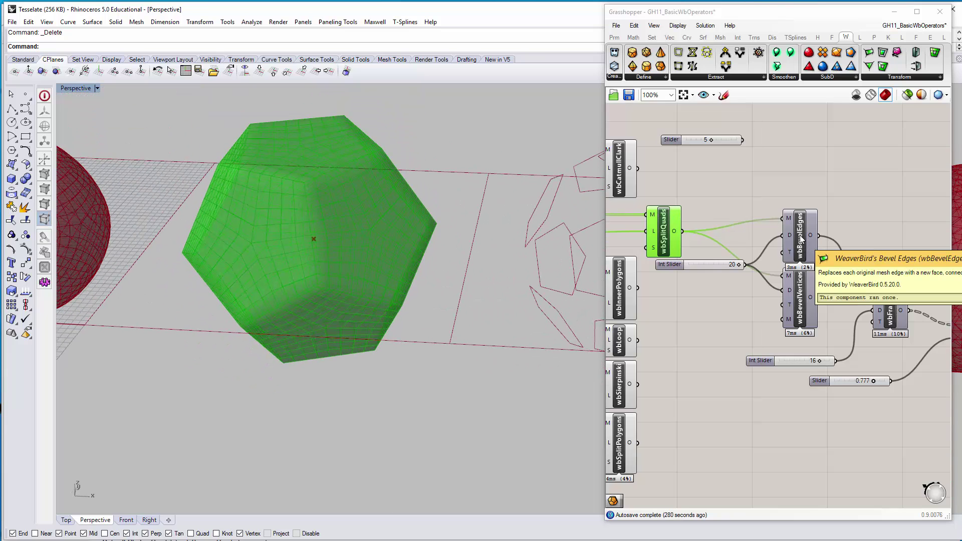
{"action": "left_click", "coordinate": [908, 78]}
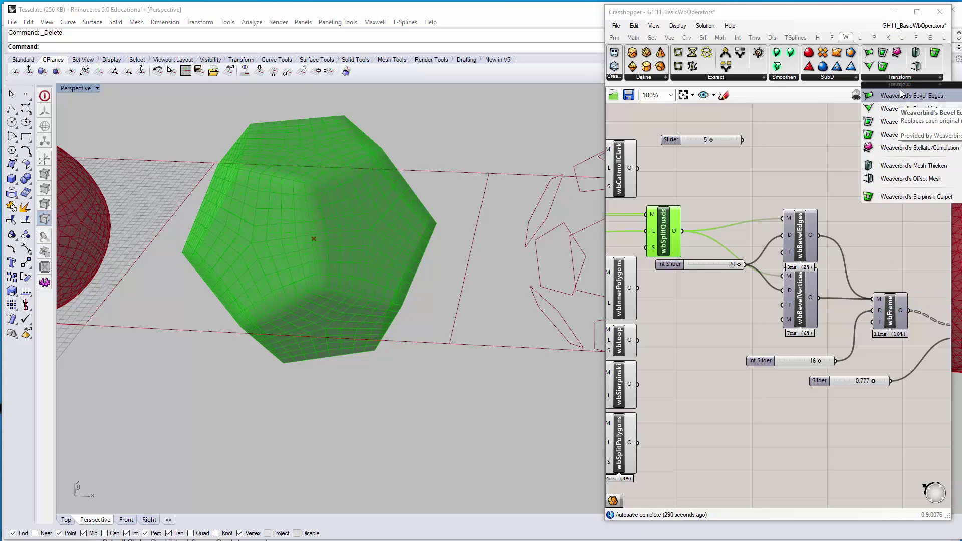
{"action": "left_click", "coordinate": [801, 146]}
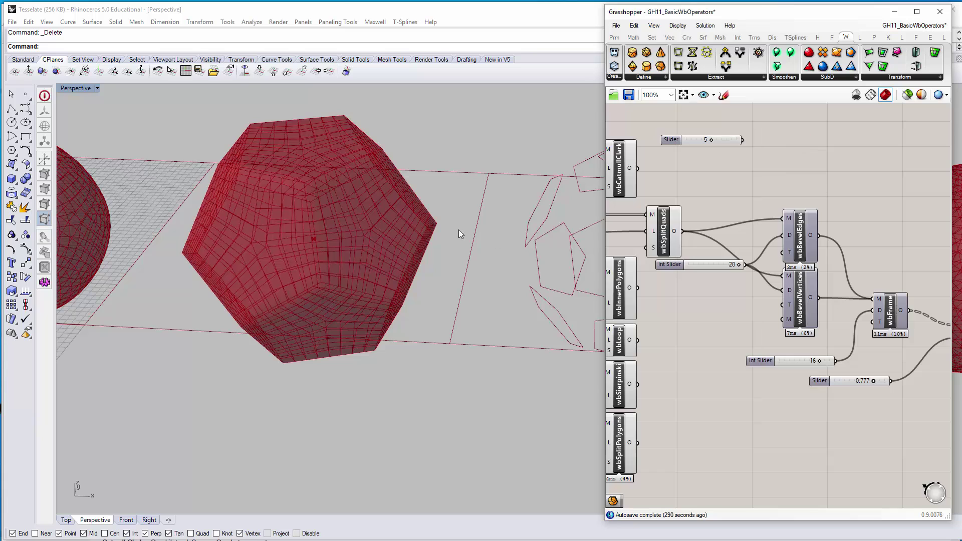
{"action": "left_click", "coordinate": [785, 151]}
{"action": "left_click", "coordinate": [663, 232]}
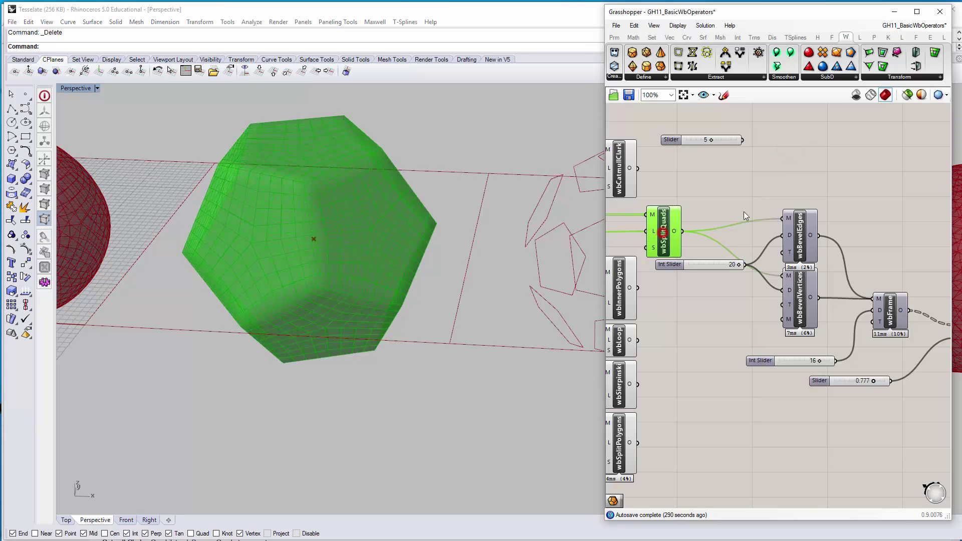
Read the InsetType options of wbBevelEdges and turn on the component's preview
{"action": "left_click", "coordinate": [801, 228]}
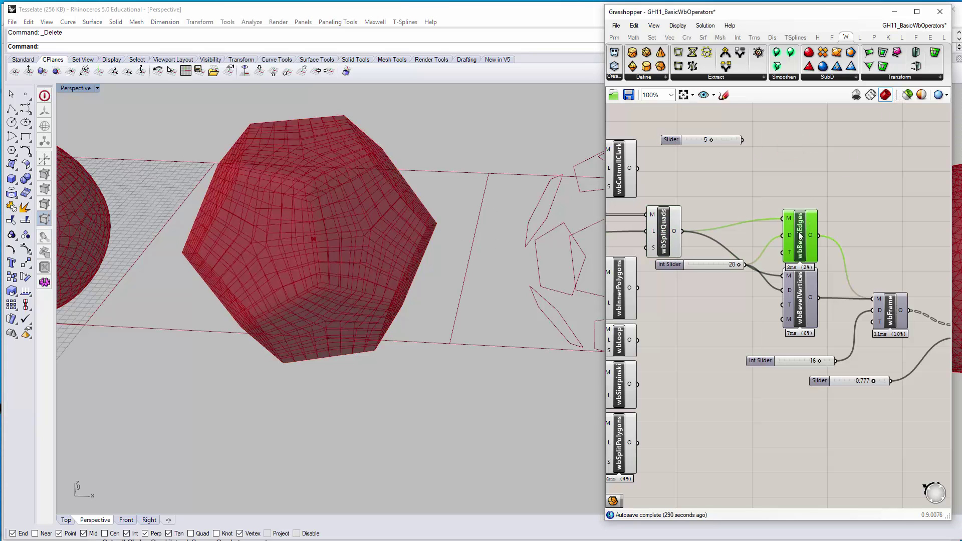
{"action": "mouse_move", "coordinate": [792, 258]}
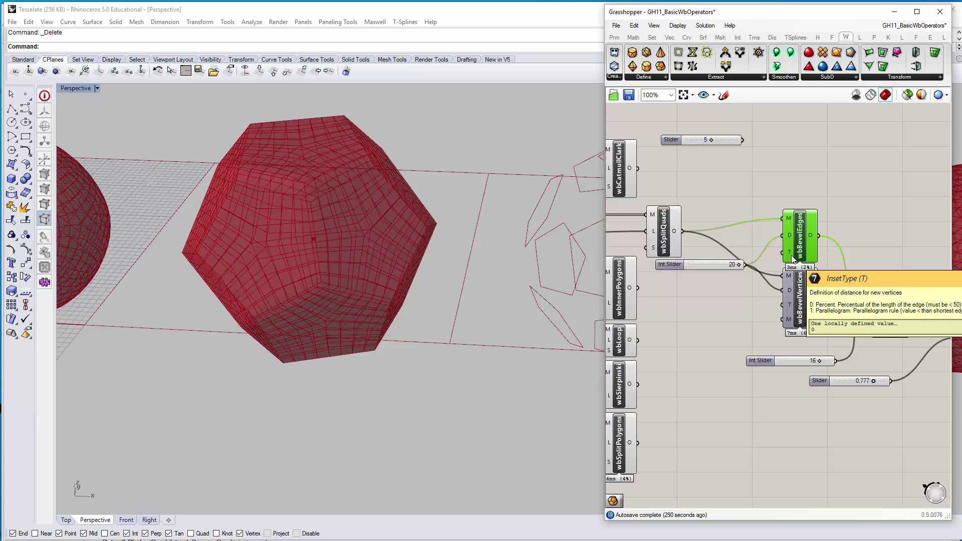
{"action": "mouse_move", "coordinate": [792, 236]}
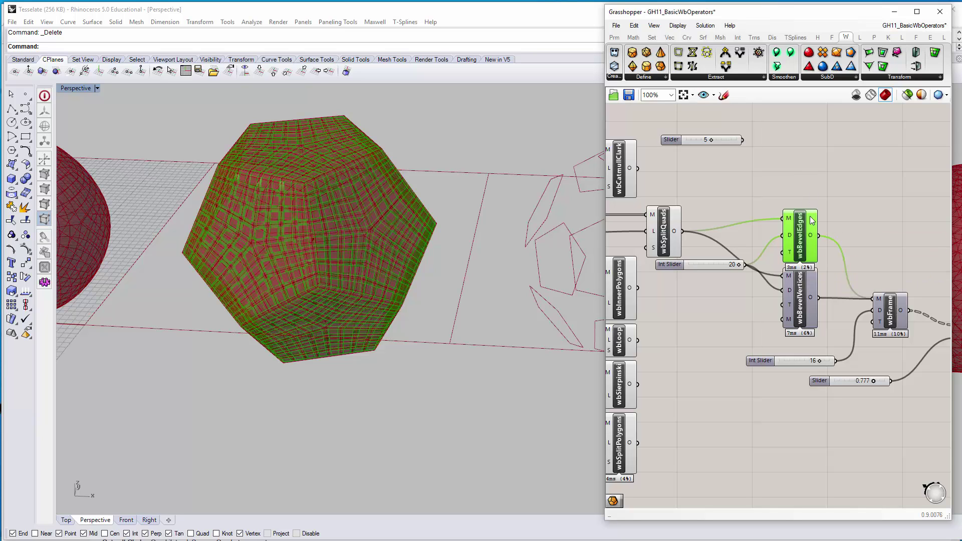
{"action": "left_click", "coordinate": [775, 187]}
Turn off the wbSplitQuads preview and examine the bevelled dodecahedron mesh on its own
{"action": "left_click", "coordinate": [658, 239]}
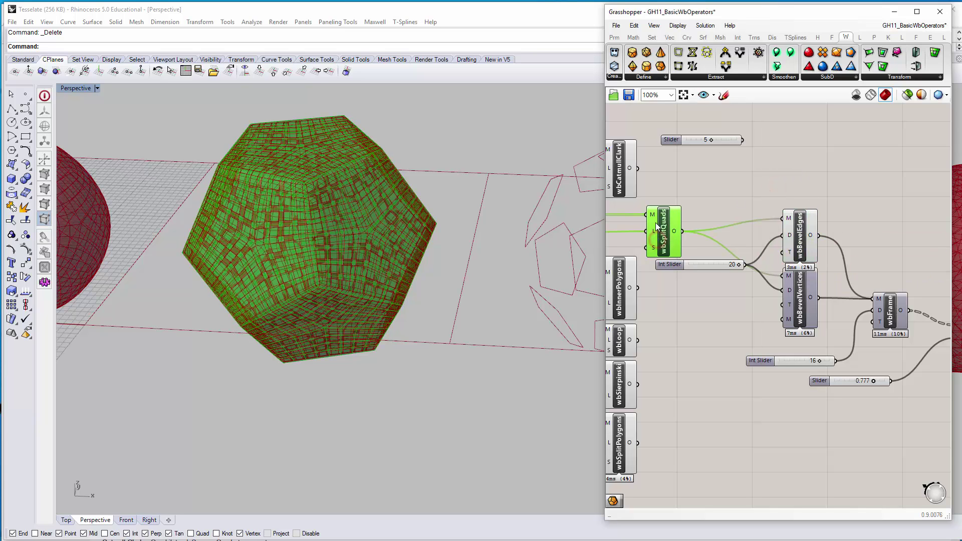
{"action": "right_click", "coordinate": [670, 238]}
{"action": "left_click", "coordinate": [691, 259]}
{"action": "right_click_drag", "start_coordinate": [406, 203], "coordinate": [335, 261]}
{"action": "scroll", "coordinate": [337, 230], "scroll_direction": "up", "scroll_amount": 6}
{"action": "scroll", "coordinate": [335, 261], "scroll_direction": "down", "scroll_amount": 5}
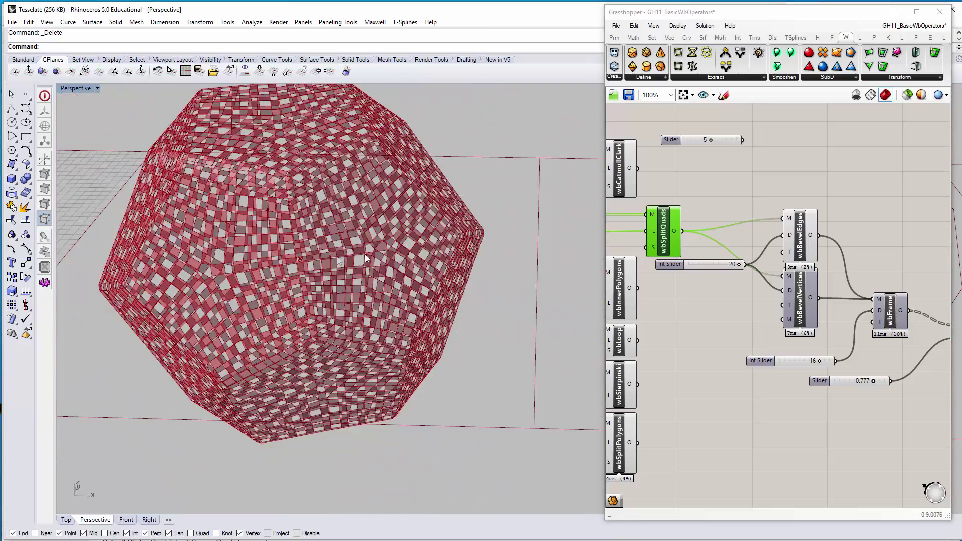
Vary the shared bevel distance slider, ending at 16, and examine the bevelled mesh close up and from below
{"action": "left_click_drag", "start_coordinate": [738, 265], "coordinate": [687, 268]}
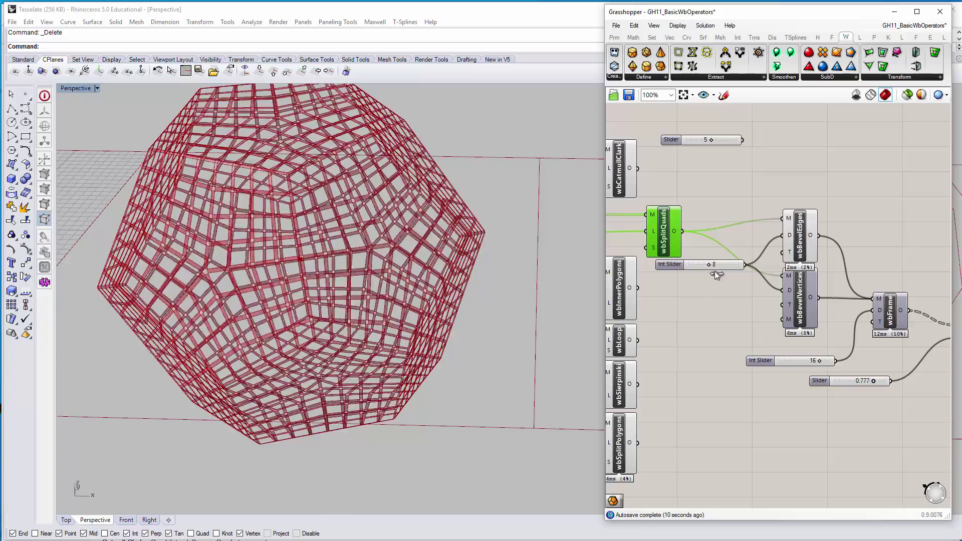
{"action": "left_click_drag", "start_coordinate": [729, 274], "coordinate": [732, 275]}
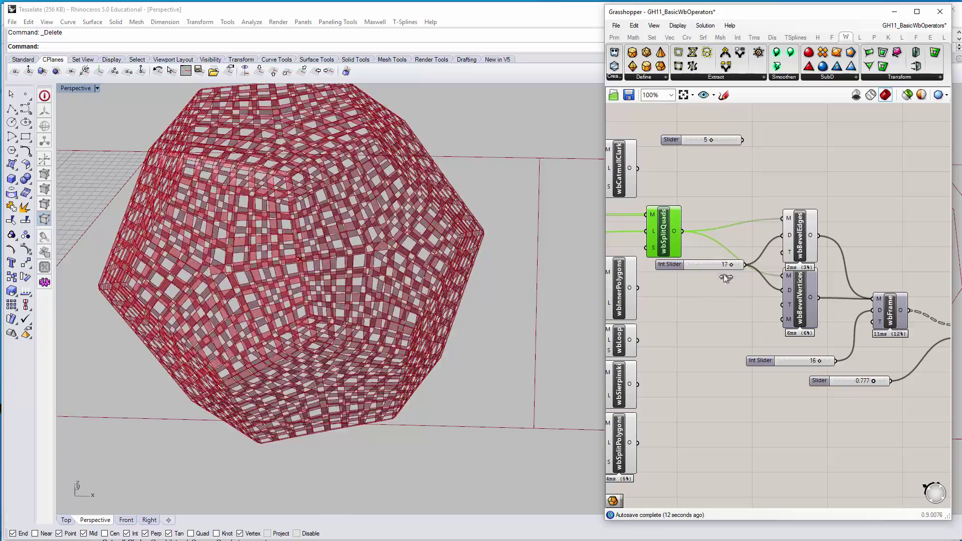
{"action": "right_click_drag", "start_coordinate": [270, 301], "coordinate": [341, 281]}
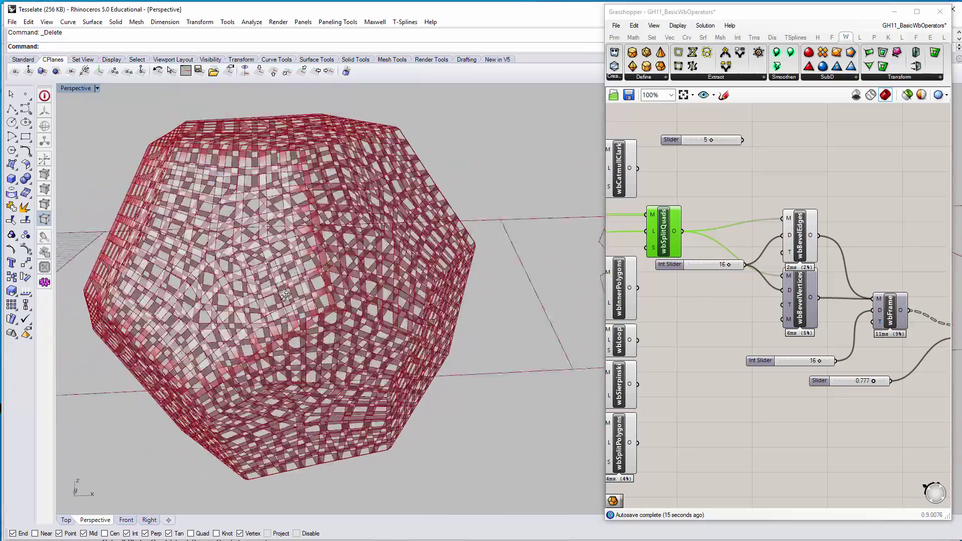
{"action": "scroll", "coordinate": [386, 318], "scroll_direction": "up", "scroll_amount": 6}
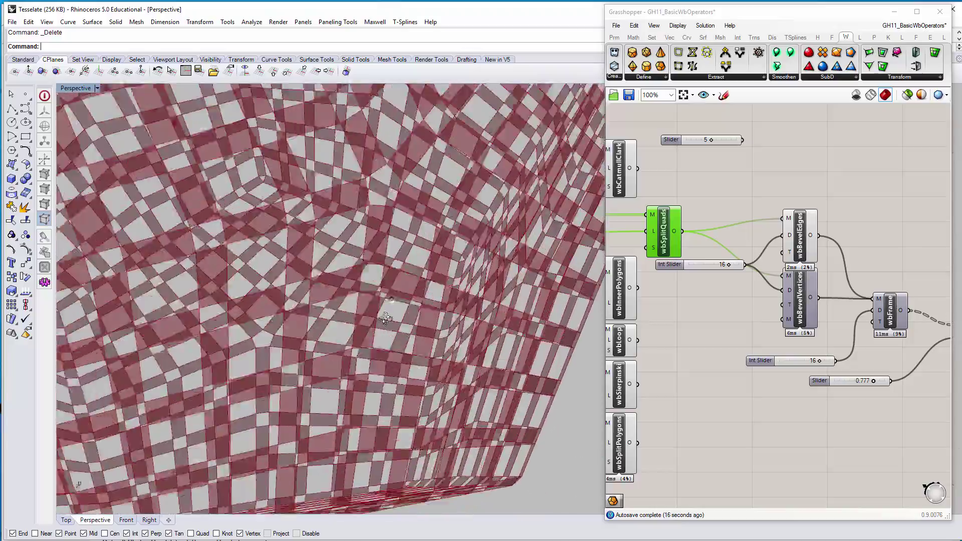
{"action": "right_click_drag", "start_coordinate": [386, 319], "coordinate": [386, 281]}
{"action": "scroll", "coordinate": [401, 271], "scroll_direction": "down", "scroll_amount": 5}
{"action": "scroll", "coordinate": [389, 288], "scroll_direction": "down", "scroll_amount": 4}
{"action": "scroll", "coordinate": [386, 281], "scroll_direction": "up", "scroll_amount": 4}
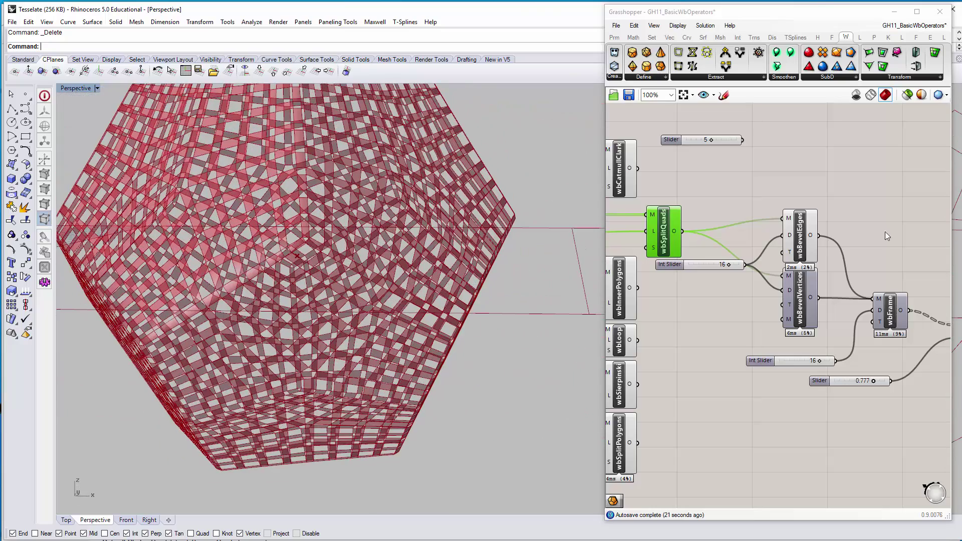
Switch the preview from wbBevelEdges to wbBevelVertices and examine the faces generated at the mesh vertices
{"action": "left_click", "coordinate": [799, 233]}
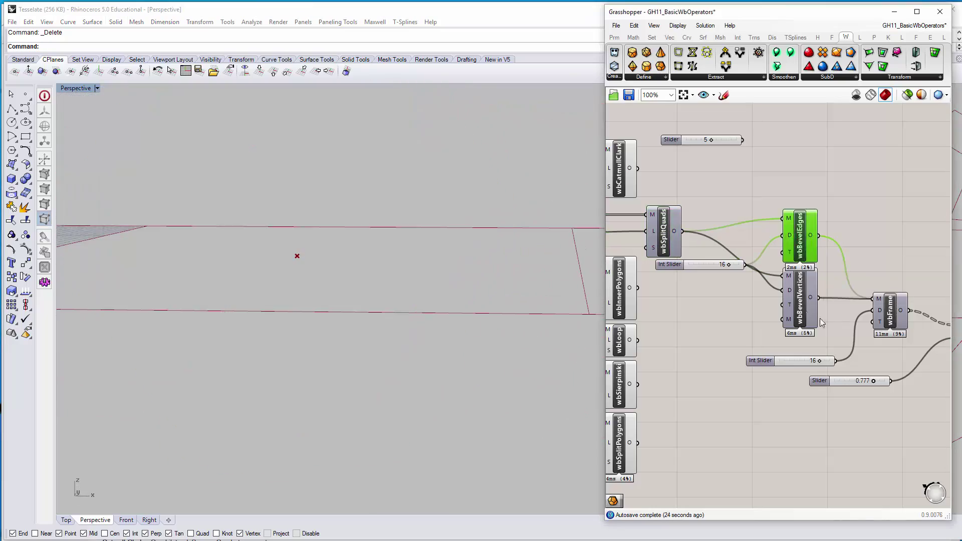
{"action": "left_click", "coordinate": [795, 307]}
{"action": "scroll", "coordinate": [822, 313], "scroll_direction": "up", "scroll_amount": 4}
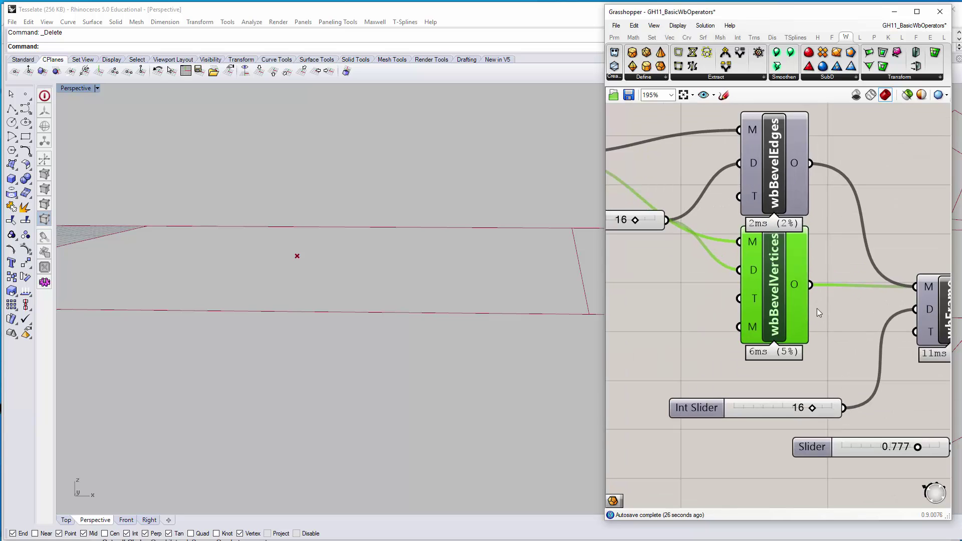
{"action": "scroll", "coordinate": [817, 308], "scroll_direction": "down", "scroll_amount": 4}
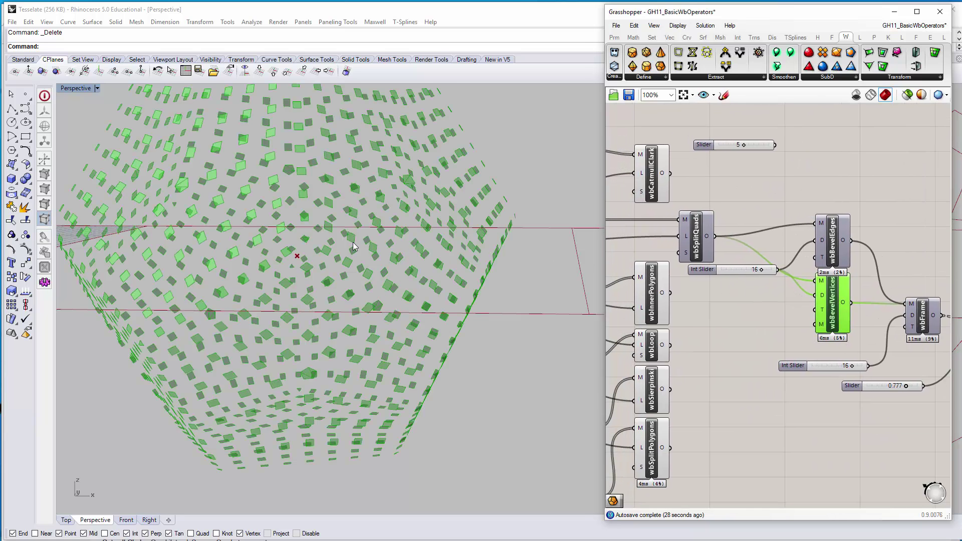
{"action": "right_click_drag", "start_coordinate": [353, 246], "coordinate": [541, 261]}
Set the shared bevel distance slider to 20 and compare wbBevelEdges and wbBevelVertices by highlighting both, then wbBevelEdges alone
{"action": "left_click_drag", "start_coordinate": [761, 270], "coordinate": [797, 284]}
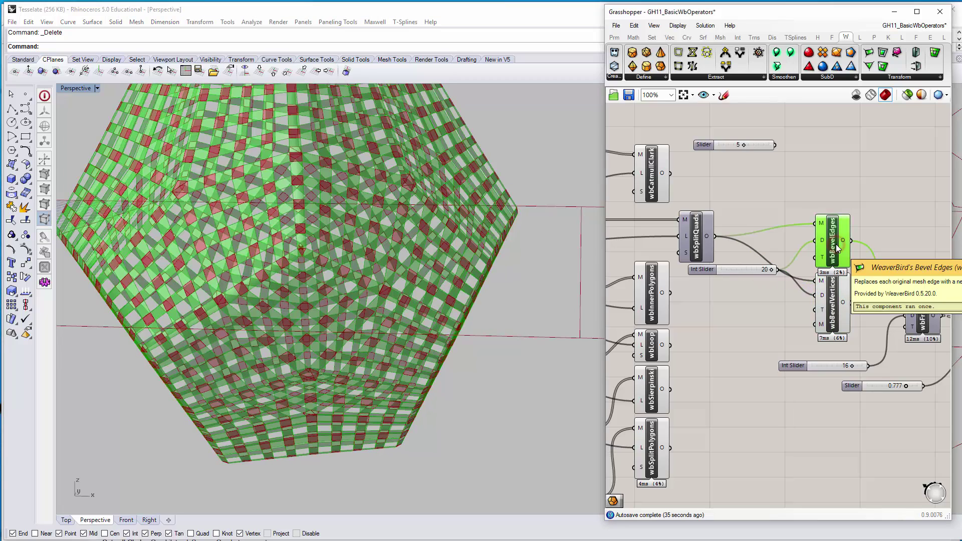
{"action": "left_click", "coordinate": [767, 141]}
{"action": "left_click", "coordinate": [831, 300]}
{"action": "left_click", "coordinate": [831, 247], "text": "shift"}
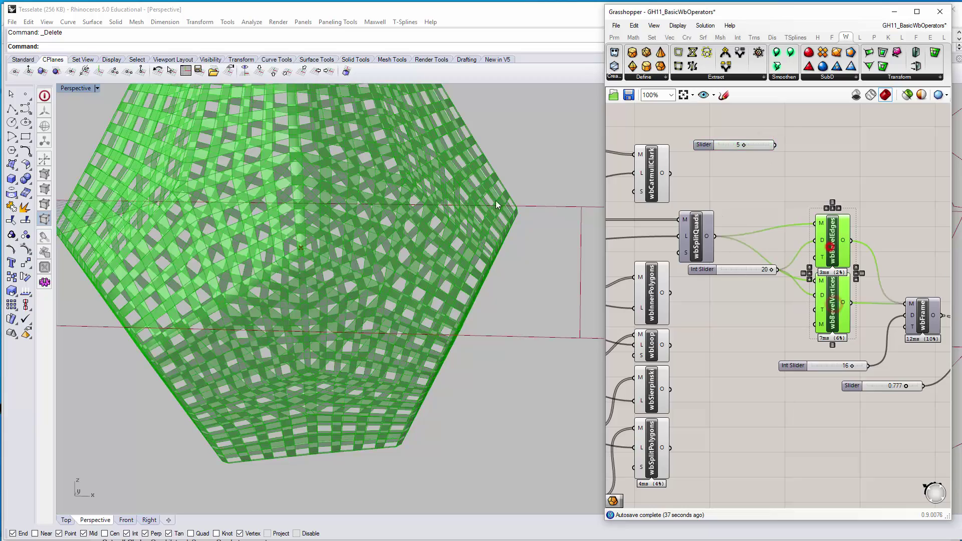
{"action": "right_click_drag", "start_coordinate": [421, 221], "coordinate": [351, 253]}
{"action": "scroll", "coordinate": [351, 253], "scroll_direction": "up", "scroll_amount": 5}
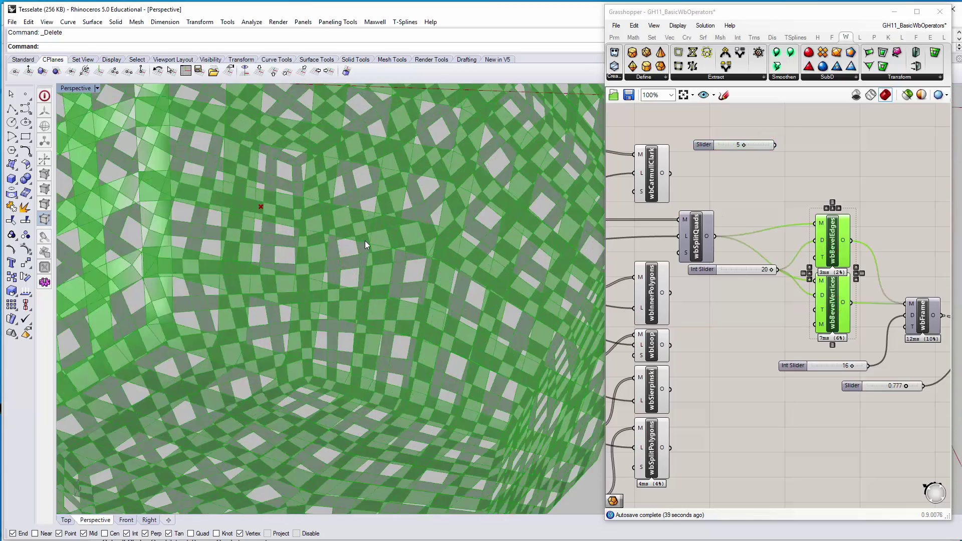
{"action": "left_click", "coordinate": [779, 340]}
{"action": "left_click", "coordinate": [832, 241]}
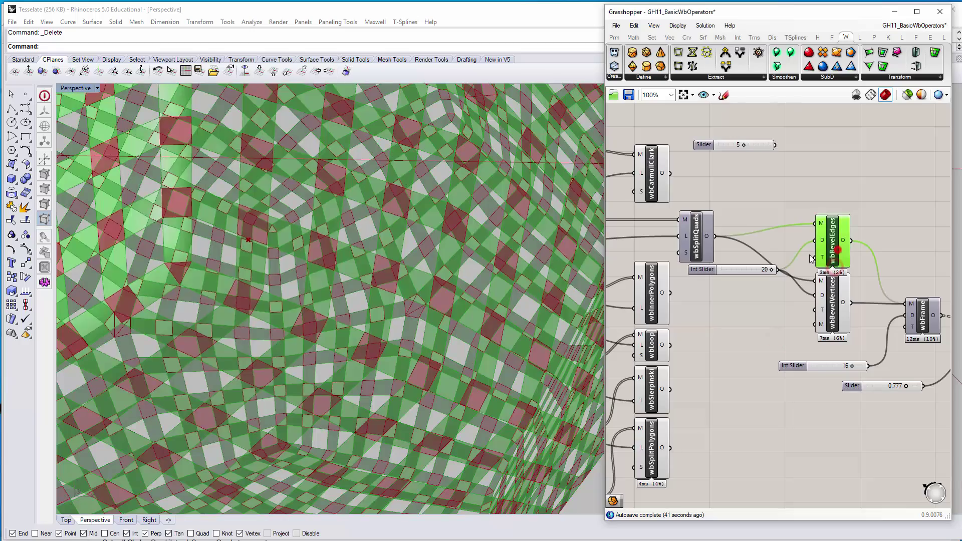
{"action": "mouse_move", "coordinate": [441, 250]}
{"action": "right_mouse_down"}
{"action": "mouse_move", "coordinate": [420, 260]}
{"action": "mouse_move", "coordinate": [441, 245]}
{"action": "right_mouse_up"}
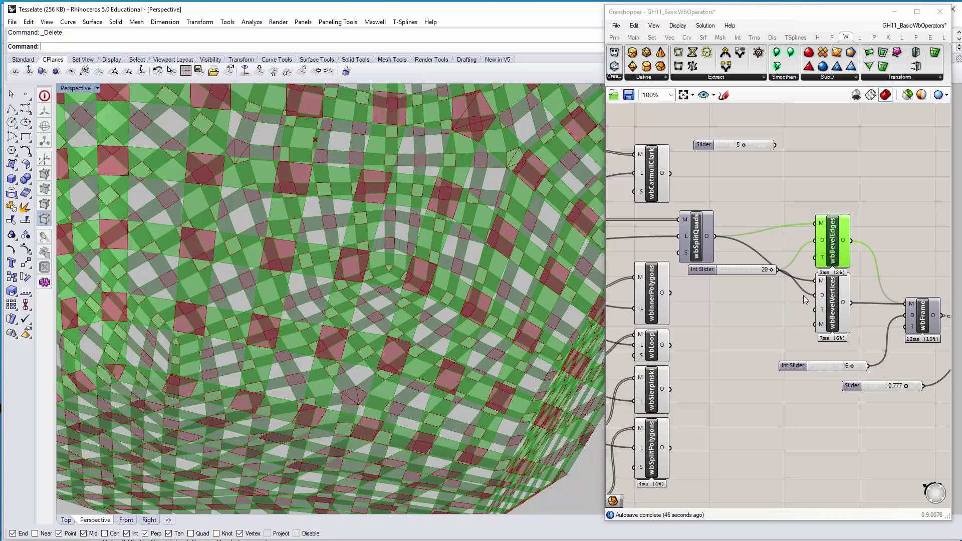
Highlight wbBevelEdges and wbBevelVertices together and examine the combined mesh close up and as a whole
{"action": "left_click", "coordinate": [833, 308], "text": "shift"}
{"action": "scroll", "coordinate": [265, 289], "scroll_direction": "down", "scroll_amount": 8}
{"action": "right_click_drag", "start_coordinate": [272, 265], "coordinate": [278, 291]}
{"action": "right_click_drag", "start_coordinate": [289, 231], "coordinate": [351, 288]}
{"action": "scroll", "coordinate": [259, 269], "scroll_direction": "up", "scroll_amount": 10}
{"action": "scroll", "coordinate": [265, 284], "scroll_direction": "down", "scroll_amount": 10}
{"action": "right_click_drag", "start_coordinate": [927, 225], "coordinate": [397, 301]}
{"action": "right_click_drag", "start_coordinate": [397, 301], "coordinate": [415, 262], "text": "shift"}
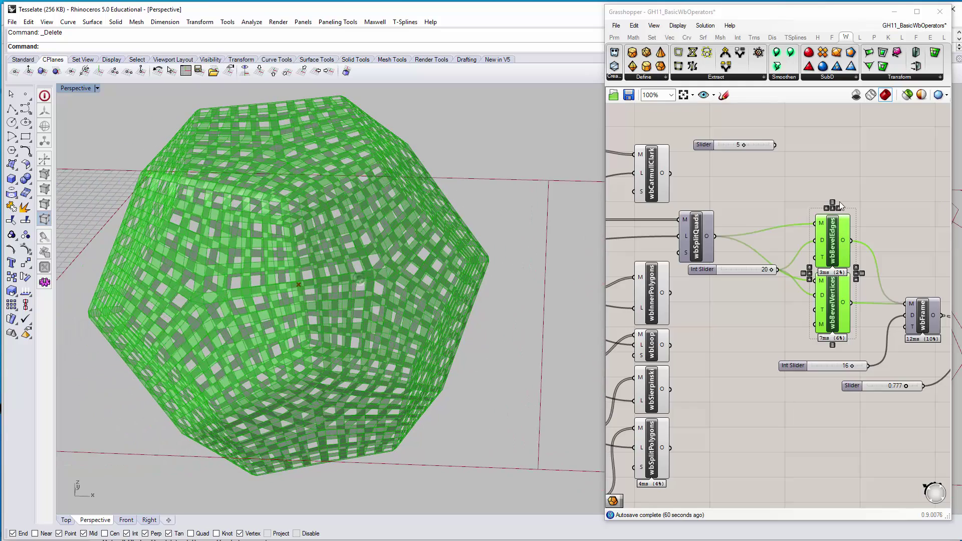
Hide the wbBevelEdges and wbBevelVertices previews, show the wbFrame preview, and examine its picture frames close up
{"action": "right_click_drag", "start_coordinate": [878, 240], "coordinate": [789, 215]}
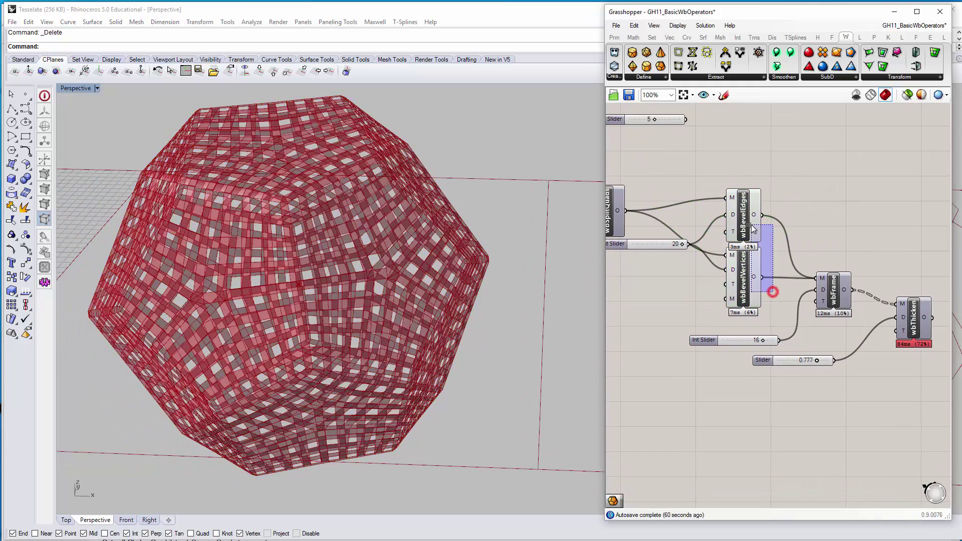
{"action": "left_click", "coordinate": [817, 191]}
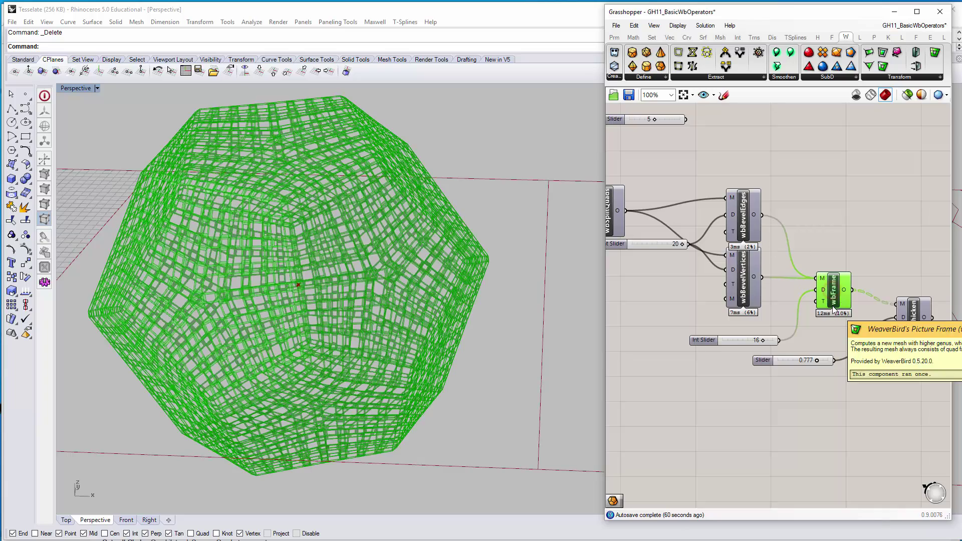
{"action": "left_click", "coordinate": [832, 243]}
{"action": "right_click_drag", "start_coordinate": [345, 301], "coordinate": [331, 309]}
{"action": "scroll", "coordinate": [332, 309], "scroll_direction": "up", "scroll_amount": 8}
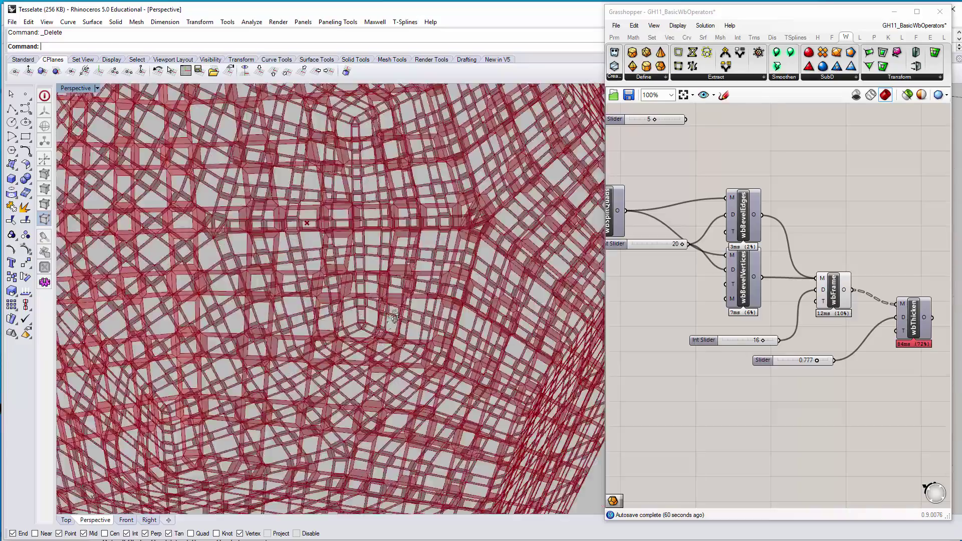
{"action": "scroll", "coordinate": [420, 303], "scroll_direction": "down", "scroll_amount": 6}
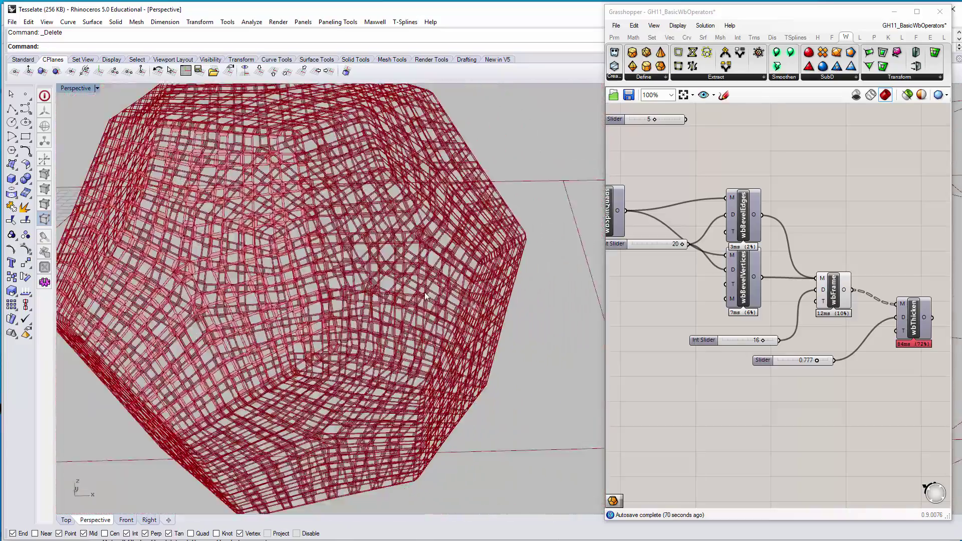
{"action": "scroll", "coordinate": [419, 299], "scroll_direction": "up", "scroll_amount": 7}
{"action": "scroll", "coordinate": [430, 265], "scroll_direction": "up", "scroll_amount": 2}
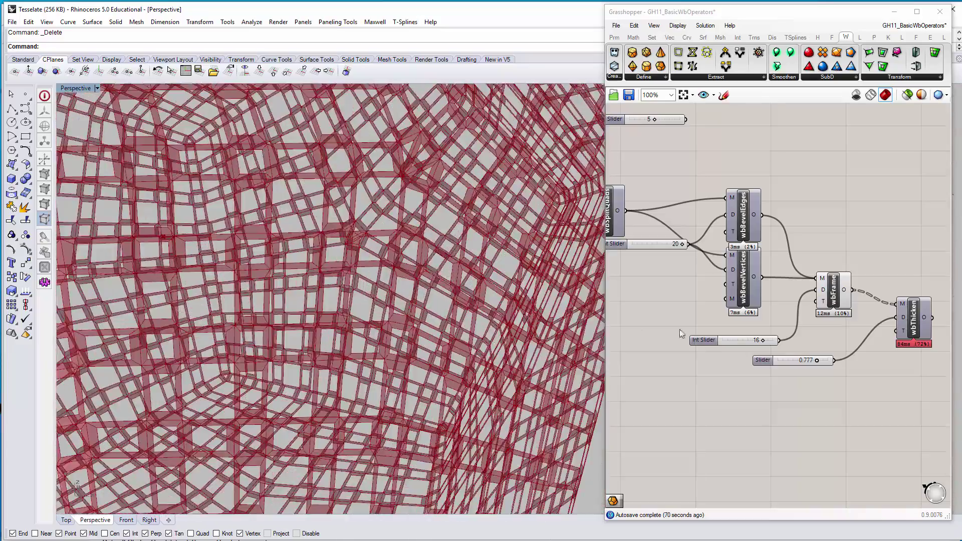
{"action": "right_click_drag", "start_coordinate": [549, 315], "coordinate": [471, 315]}
{"action": "scroll", "coordinate": [476, 326], "scroll_direction": "down", "scroll_amount": 3}
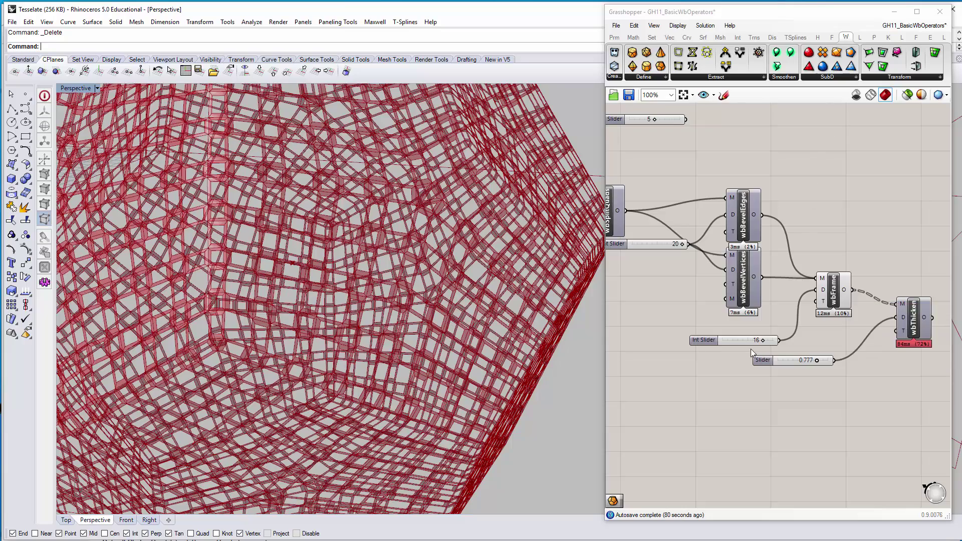
Test the wbFrame distance slider at 0, set it to 18, and examine the wider frames close up
{"action": "left_click_drag", "start_coordinate": [764, 343], "coordinate": [714, 332]}
{"action": "right_click_drag", "start_coordinate": [446, 321], "coordinate": [428, 314]}
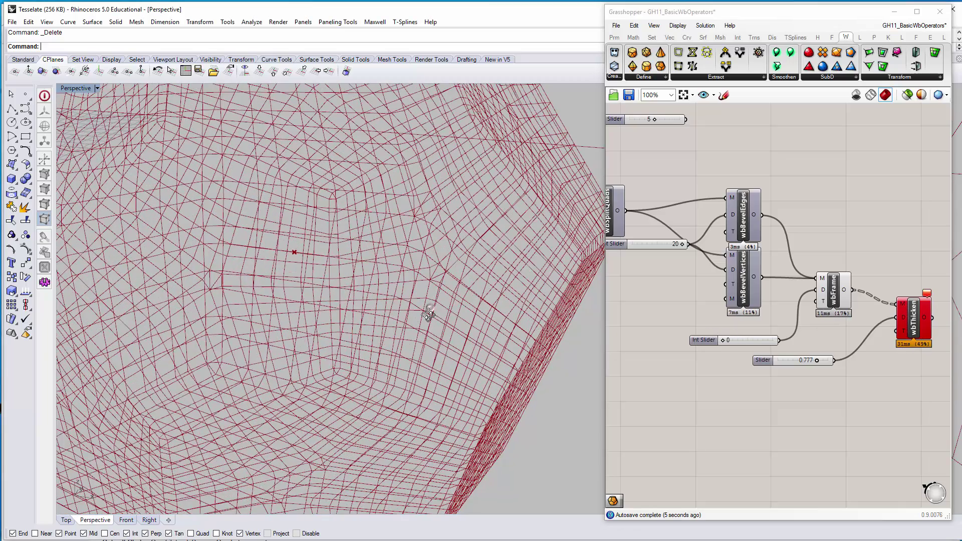
{"action": "left_click_drag", "start_coordinate": [724, 339], "coordinate": [768, 346]}
{"action": "right_click_drag", "start_coordinate": [436, 278], "coordinate": [422, 334]}
{"action": "scroll", "coordinate": [412, 265], "scroll_direction": "up", "scroll_amount": 5}
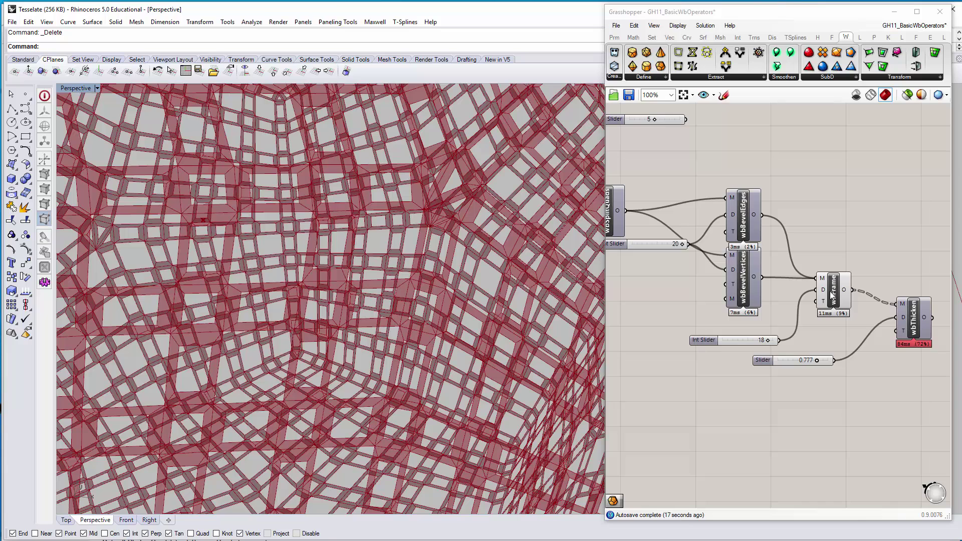
Switch the preview from wbFrame to wbThicken and examine the thickened frame mesh from several angles
{"action": "right_click_drag", "start_coordinate": [860, 294], "coordinate": [791, 261]}
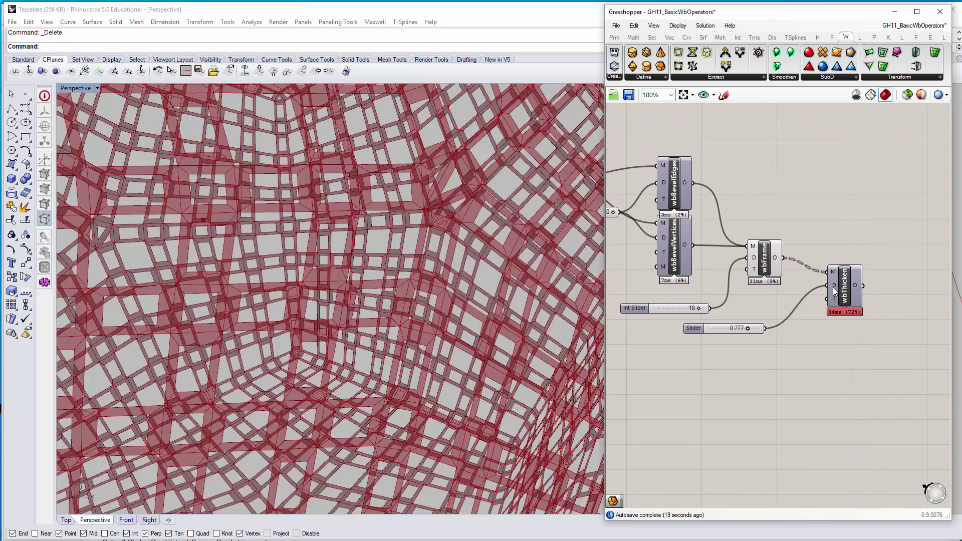
{"action": "left_click", "coordinate": [768, 256]}
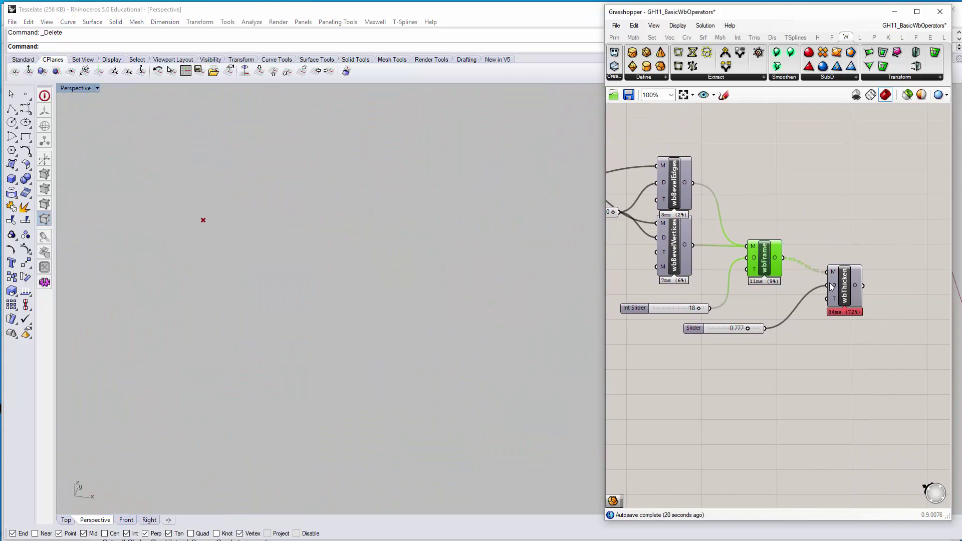
{"action": "left_click", "coordinate": [845, 285]}
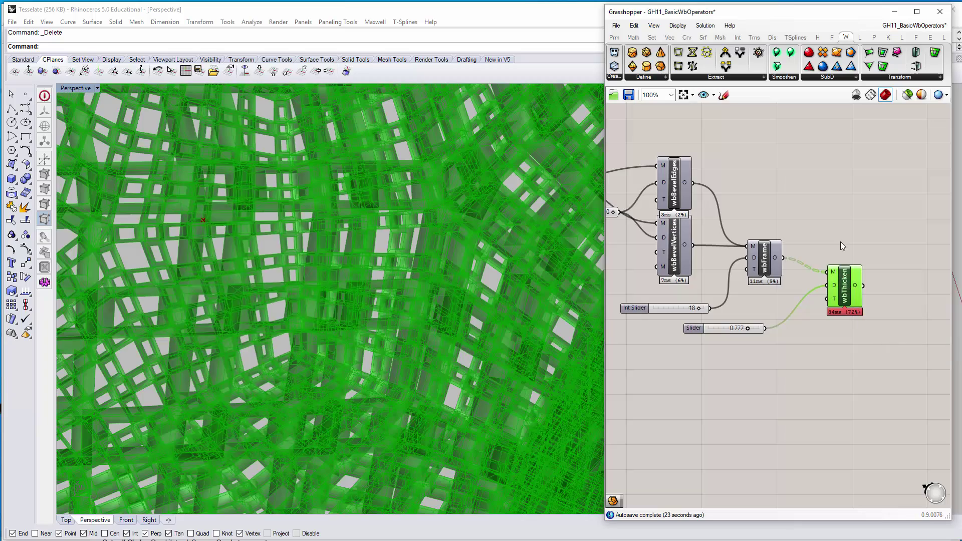
{"action": "right_click_drag", "start_coordinate": [361, 221], "coordinate": [411, 219]}
{"action": "scroll", "coordinate": [362, 221], "scroll_direction": "down", "scroll_amount": 10}
{"action": "scroll", "coordinate": [393, 278], "scroll_direction": "up", "scroll_amount": 3}
{"action": "scroll", "coordinate": [392, 279], "scroll_direction": "down", "scroll_amount": 3}
{"action": "right_click_drag", "start_coordinate": [393, 279], "coordinate": [551, 226]}
{"action": "scroll", "coordinate": [461, 362], "scroll_direction": "up", "scroll_amount": 4}
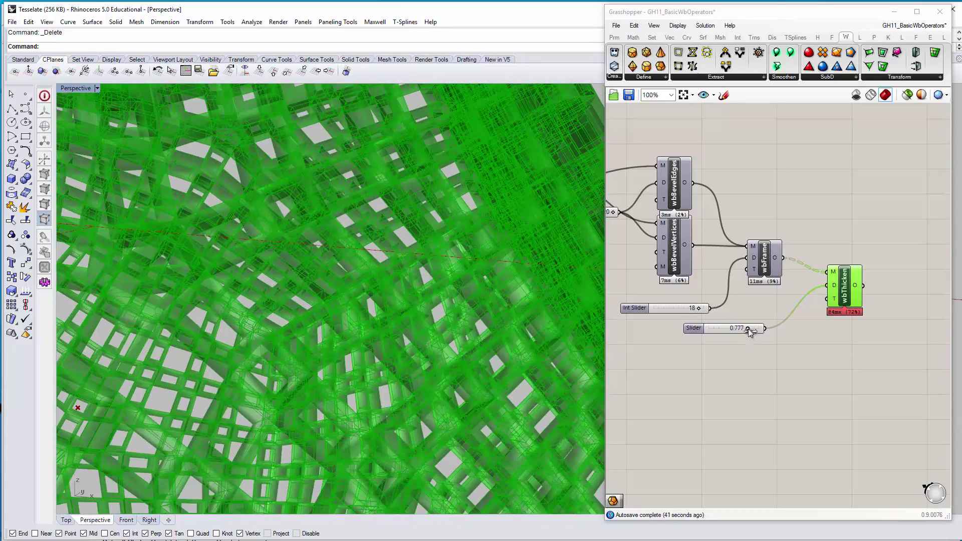
Set the wbThicken distance slider to 1.000 and view the whole thickened dodecahedron
{"action": "mouse_move", "coordinate": [749, 329]}
{"action": "left_mouse_down"}
{"action": "mouse_move", "coordinate": [740, 330]}
{"action": "mouse_move", "coordinate": [758, 330]}
{"action": "mouse_move", "coordinate": [707, 331]}
{"action": "mouse_move", "coordinate": [760, 325]}
{"action": "left_mouse_up"}
{"action": "scroll", "coordinate": [393, 287], "scroll_direction": "down", "scroll_amount": 5}
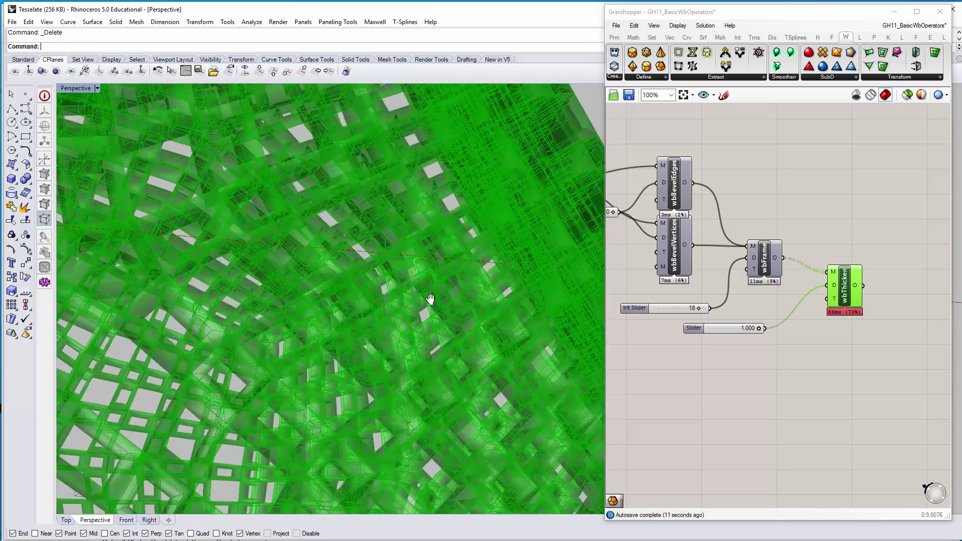
{"action": "scroll", "coordinate": [376, 259], "scroll_direction": "down", "scroll_amount": 5}
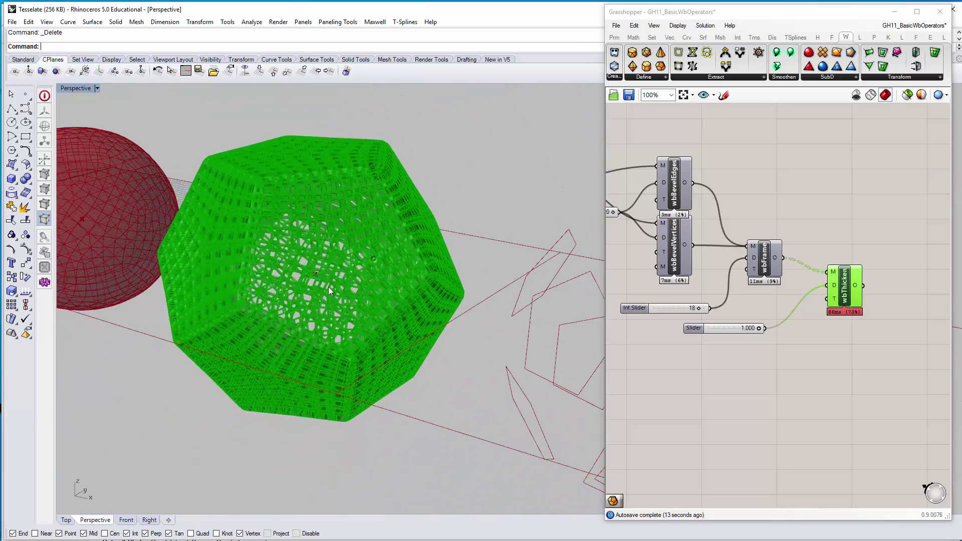
Examine the thickened mesh up close, and read the Mesh Thicken and Offset Mesh descriptions among the Weaverbird components
{"action": "right_click_drag", "start_coordinate": [328, 287], "coordinate": [444, 269]}
{"action": "scroll", "coordinate": [339, 285], "scroll_direction": "up", "scroll_amount": 6}
{"action": "scroll", "coordinate": [416, 265], "scroll_direction": "up", "scroll_amount": 4}
{"action": "scroll", "coordinate": [275, 285], "scroll_direction": "down", "scroll_amount": 5}
{"action": "scroll", "coordinate": [444, 269], "scroll_direction": "up", "scroll_amount": 3}
{"action": "scroll", "coordinate": [446, 273], "scroll_direction": "up", "scroll_amount": 1}
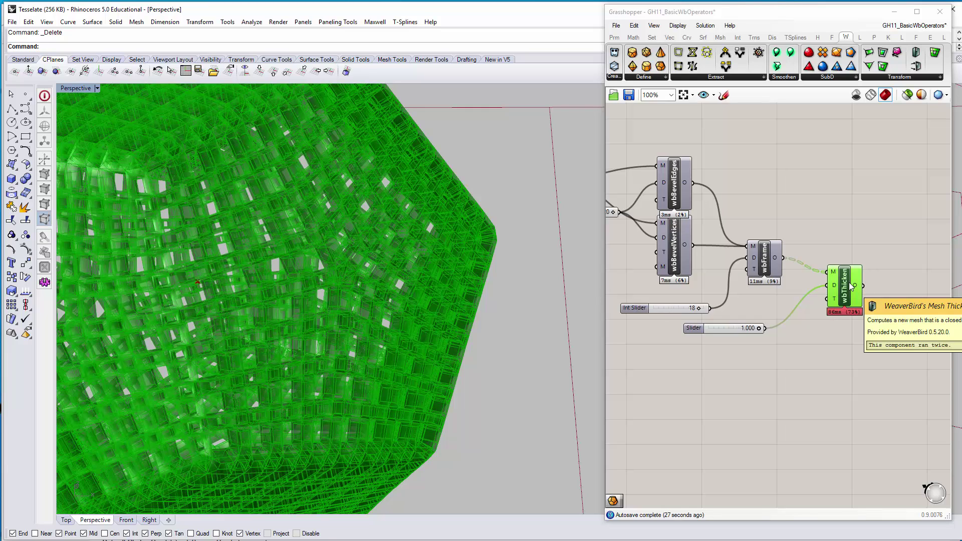
{"action": "left_click", "coordinate": [904, 78]}
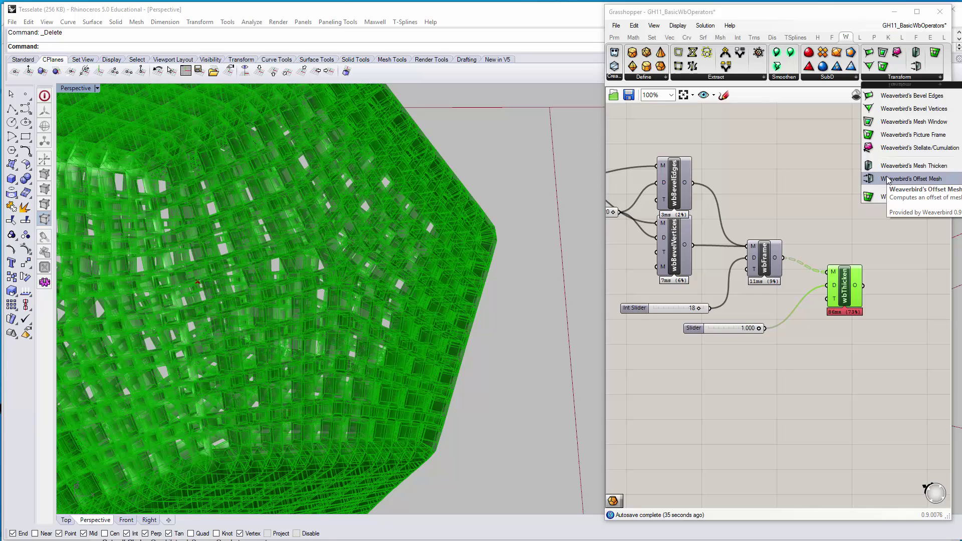
{"action": "left_click_drag", "start_coordinate": [887, 179], "coordinate": [852, 339]}
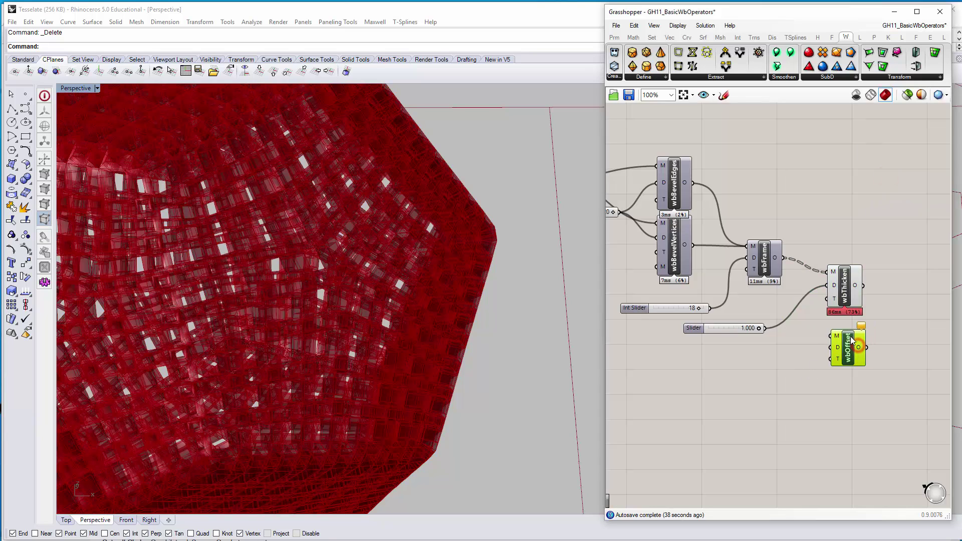
{"action": "left_click", "coordinate": [851, 287]}
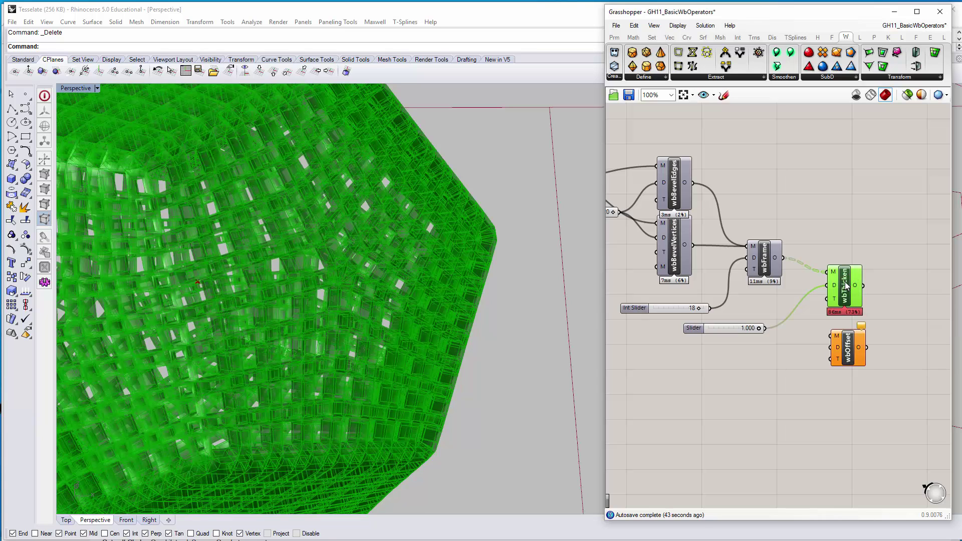
{"action": "left_click", "coordinate": [839, 344]}
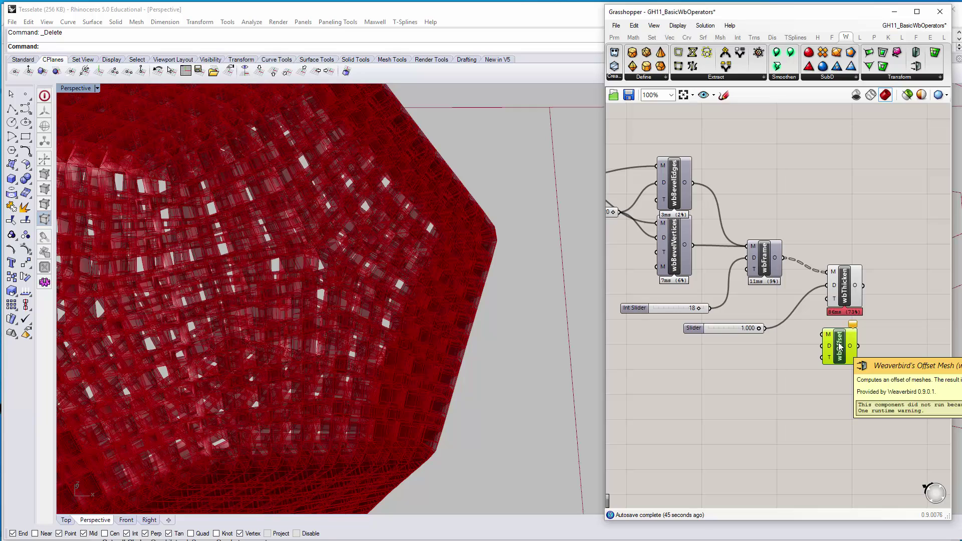
{"action": "key", "text": "Delete"}
Bake the wbThicken output mesh onto Layer 01
{"action": "right_click_drag", "start_coordinate": [417, 266], "coordinate": [423, 273]}
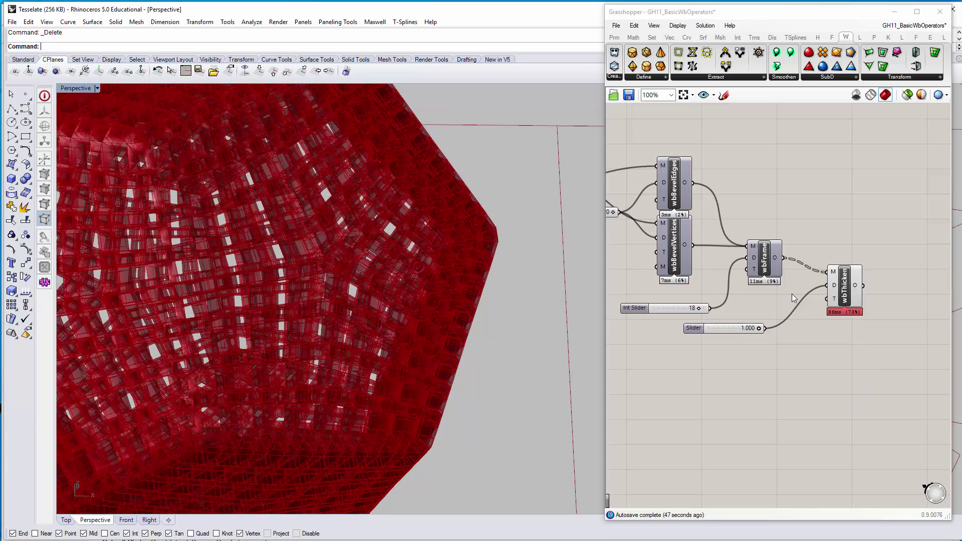
{"action": "scroll", "coordinate": [395, 253], "scroll_direction": "down", "scroll_amount": 2}
{"action": "scroll", "coordinate": [877, 275], "scroll_direction": "down", "scroll_amount": 1}
{"action": "right_click", "coordinate": [811, 281]}
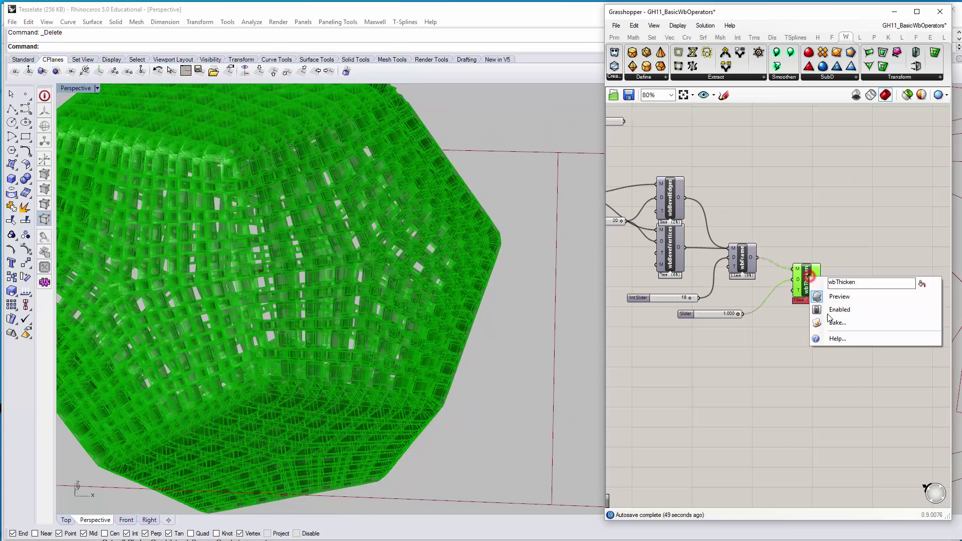
{"action": "left_click", "coordinate": [833, 325]}
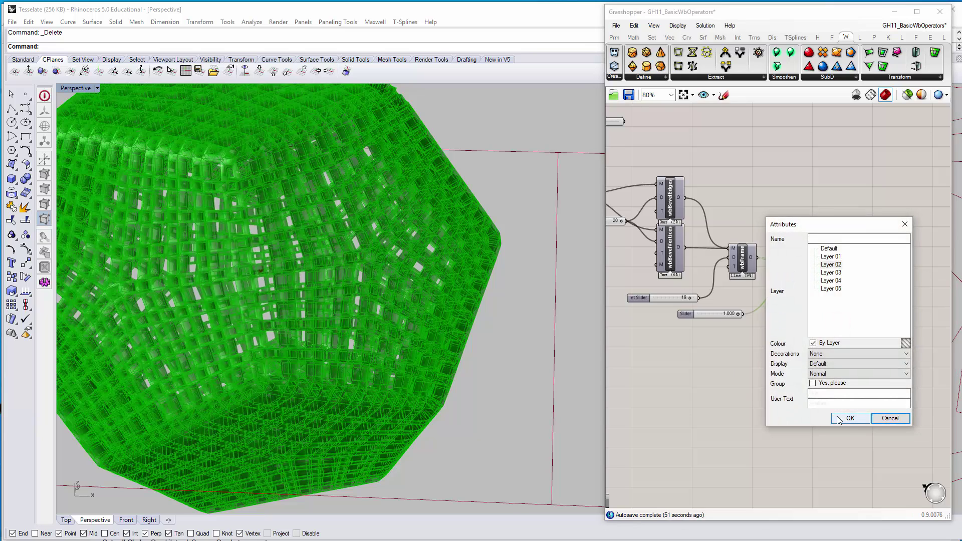
{"action": "left_click", "coordinate": [835, 258]}
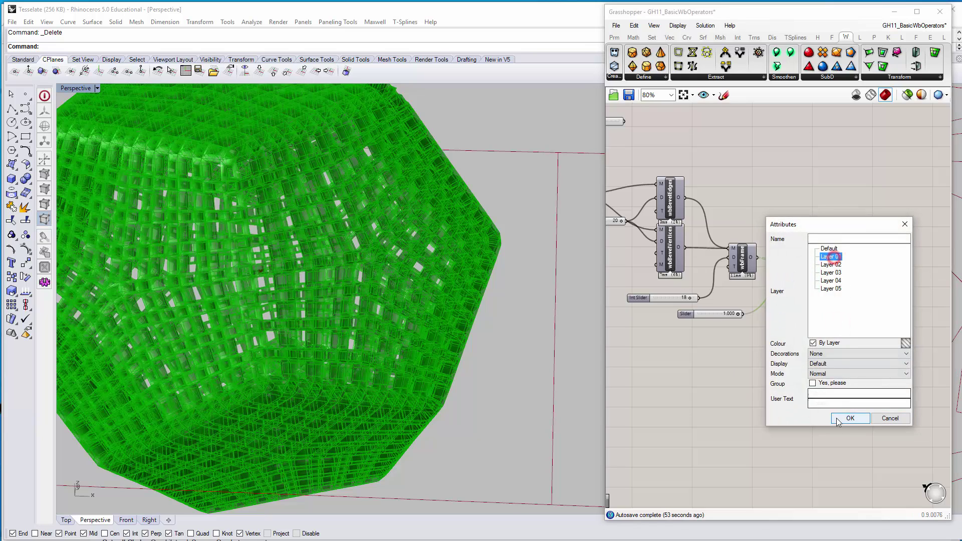
{"action": "left_click", "coordinate": [847, 418]}
Turn off the Grasshopper geometry preview and display the Perspective viewport shaded, zoomed to the baked mesh
{"action": "left_click", "coordinate": [543, 296]}
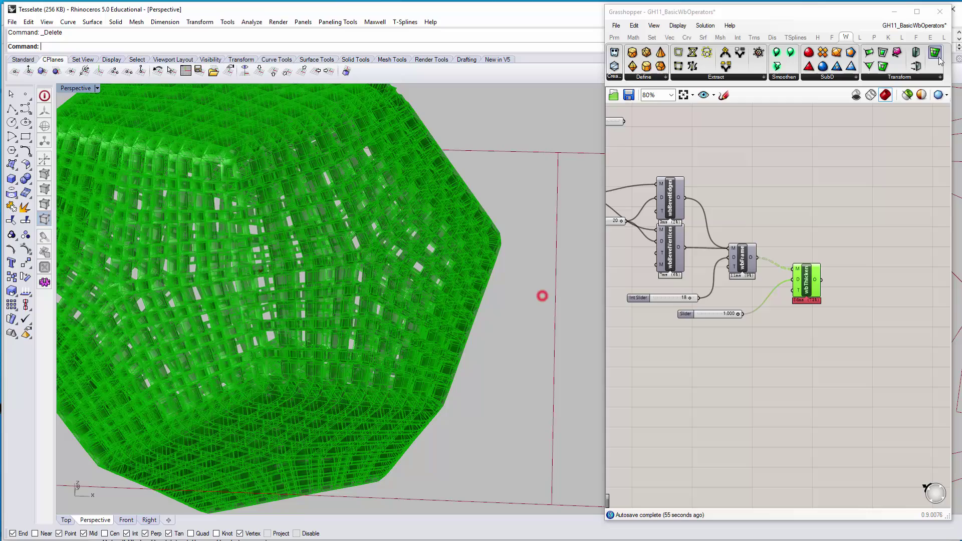
{"action": "left_click", "coordinate": [856, 95]}
{"action": "scroll", "coordinate": [250, 161], "scroll_direction": "down", "scroll_amount": 5}
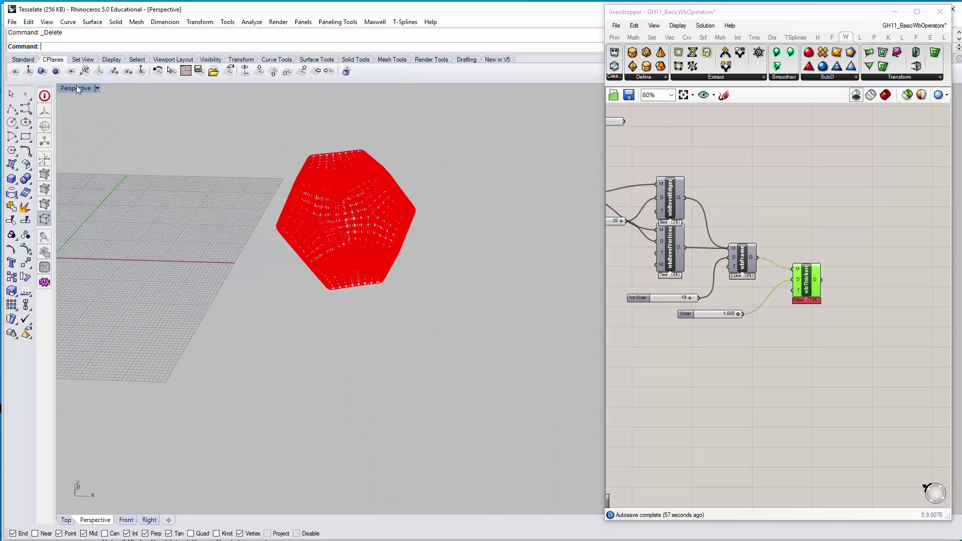
{"action": "right_click", "coordinate": [76, 87]}
{"action": "left_click", "coordinate": [83, 126]}
{"action": "left_click", "coordinate": [354, 189]}
{"action": "scroll", "coordinate": [328, 213], "scroll_direction": "down", "scroll_amount": 6}
{"action": "right_click_drag", "start_coordinate": [327, 218], "coordinate": [328, 245]}
{"action": "left_click_drag", "start_coordinate": [332, 187], "coordinate": [297, 405]}
{"action": "type", "text": "zs"}
{"action": "key", "text": "Return"}
{"action": "left_click", "coordinate": [210, 300]}
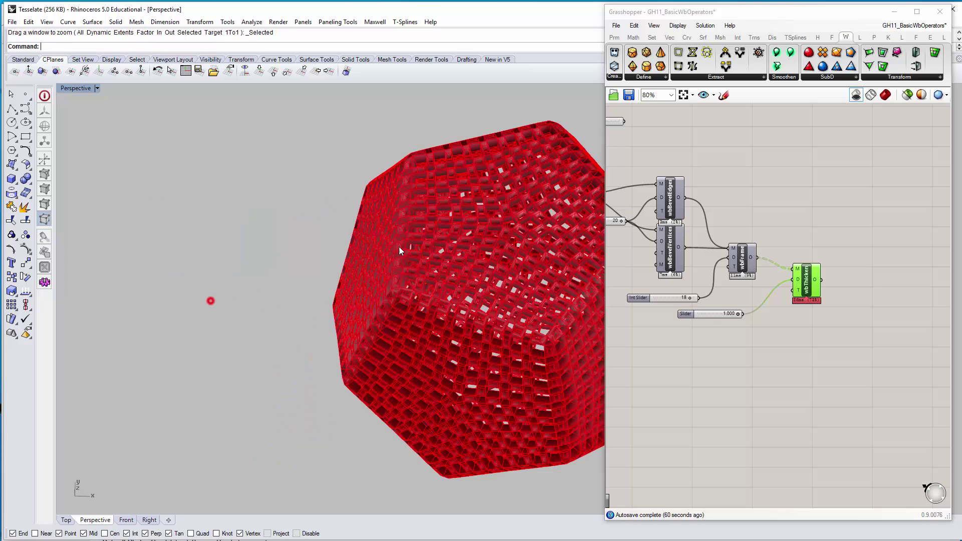
Select the baked thickened mesh and move it to the Default layer
{"action": "right_click_drag", "start_coordinate": [399, 246], "coordinate": [527, 247]}
{"action": "right_click_drag", "start_coordinate": [527, 247], "coordinate": [307, 250], "text": "shift"}
{"action": "left_click", "coordinate": [305, 249]}
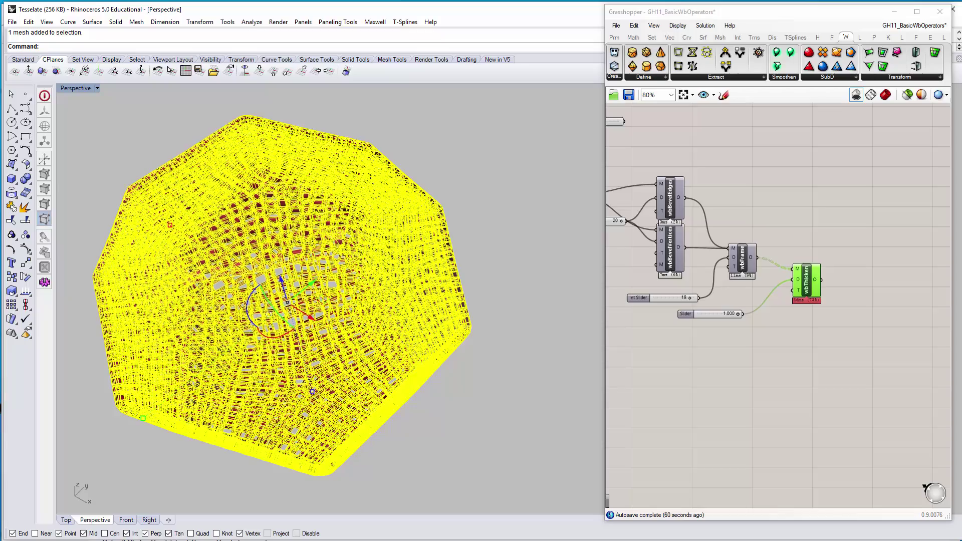
{"action": "left_click", "coordinate": [550, 261]}
Examine the baked lattice up close and from several sides, looking at its thickened frames and openings
{"action": "mouse_move", "coordinate": [514, 281]}
{"action": "right_mouse_down"}
{"action": "mouse_move", "coordinate": [301, 281]}
{"action": "mouse_move", "coordinate": [362, 204]}
{"action": "right_mouse_up"}
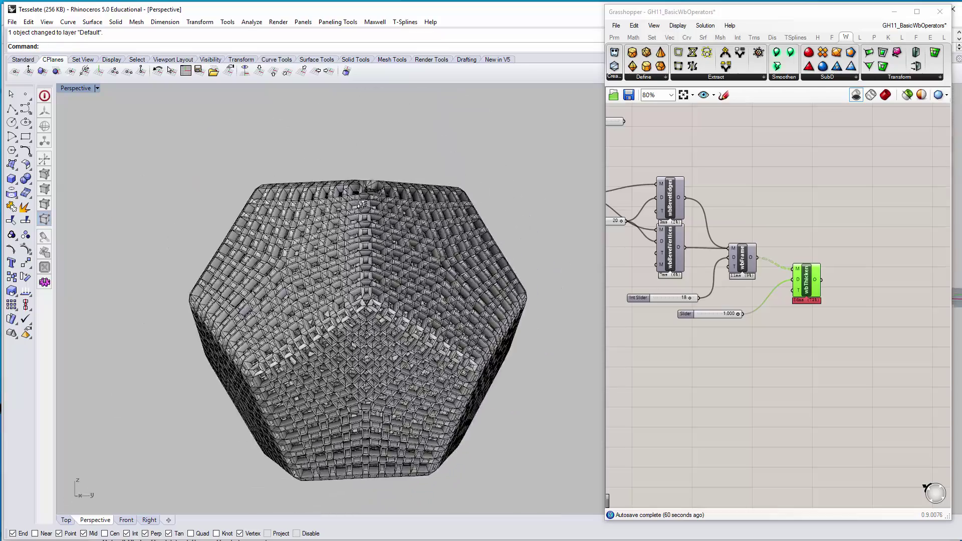
{"action": "scroll", "coordinate": [346, 248], "scroll_direction": "up", "scroll_amount": 10}
{"action": "scroll", "coordinate": [440, 324], "scroll_direction": "up", "scroll_amount": 2}
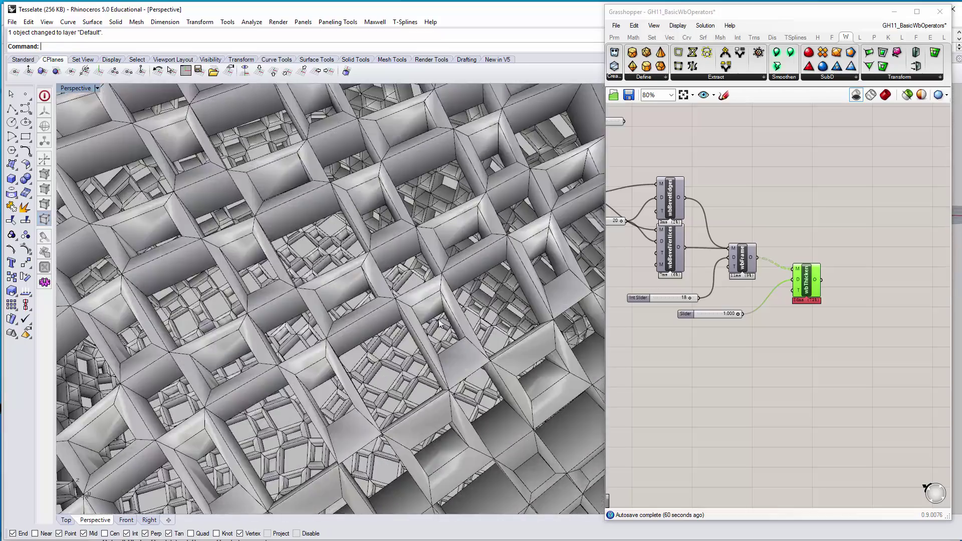
{"action": "left_click", "coordinate": [419, 299]}
{"action": "scroll", "coordinate": [419, 300], "scroll_direction": "down", "scroll_amount": 5}
{"action": "type", "text": "zs"}
{"action": "key", "text": "Return"}
{"action": "left_click", "coordinate": [310, 274]}
{"action": "right_click_drag", "start_coordinate": [320, 273], "coordinate": [426, 320]}
{"action": "scroll", "coordinate": [425, 321], "scroll_direction": "up", "scroll_amount": 9}
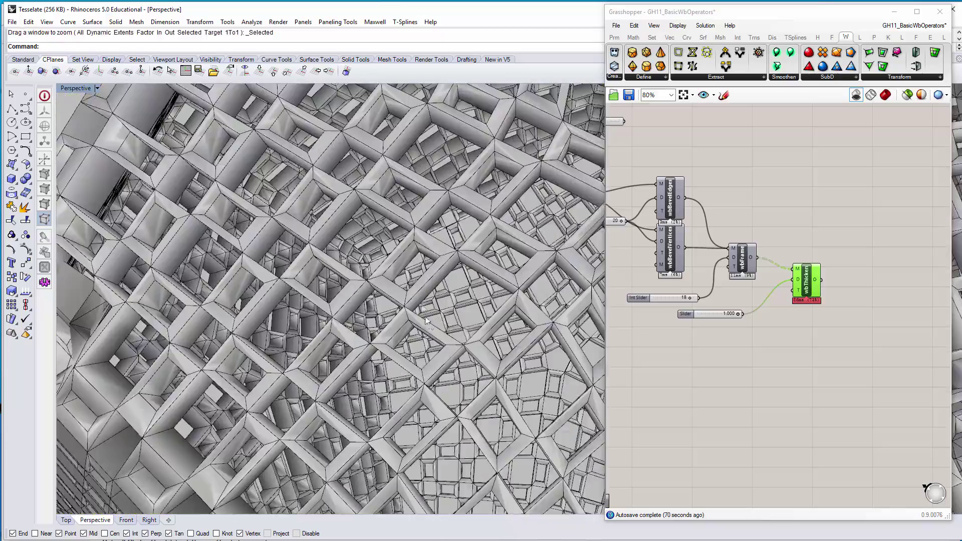
{"action": "scroll", "coordinate": [421, 304], "scroll_direction": "up", "scroll_amount": 3}
{"action": "right_click_drag", "start_coordinate": [364, 303], "coordinate": [470, 353]}
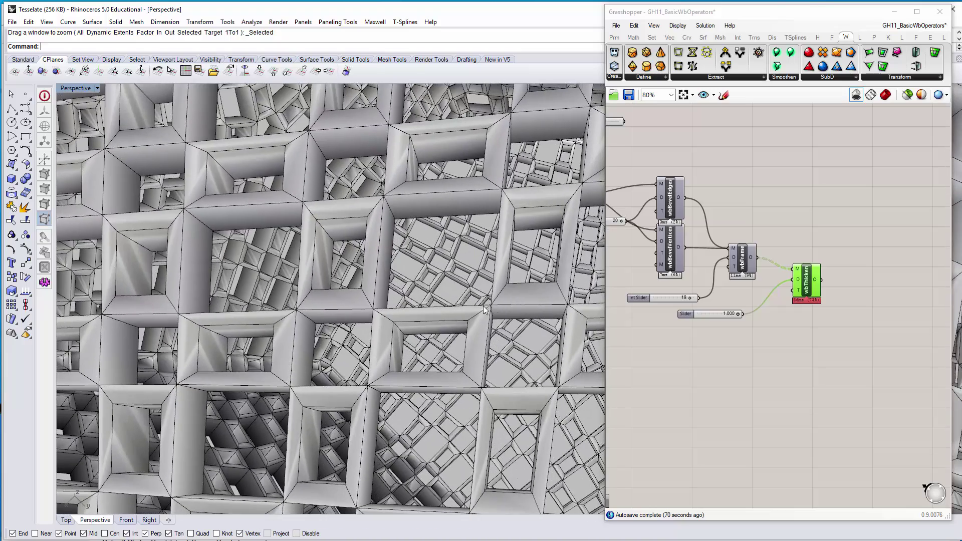
{"action": "right_click_drag", "start_coordinate": [371, 387], "coordinate": [502, 383]}
{"action": "scroll", "coordinate": [502, 383], "scroll_direction": "up", "scroll_amount": 5}
{"action": "scroll", "coordinate": [476, 345], "scroll_direction": "down", "scroll_amount": 5}
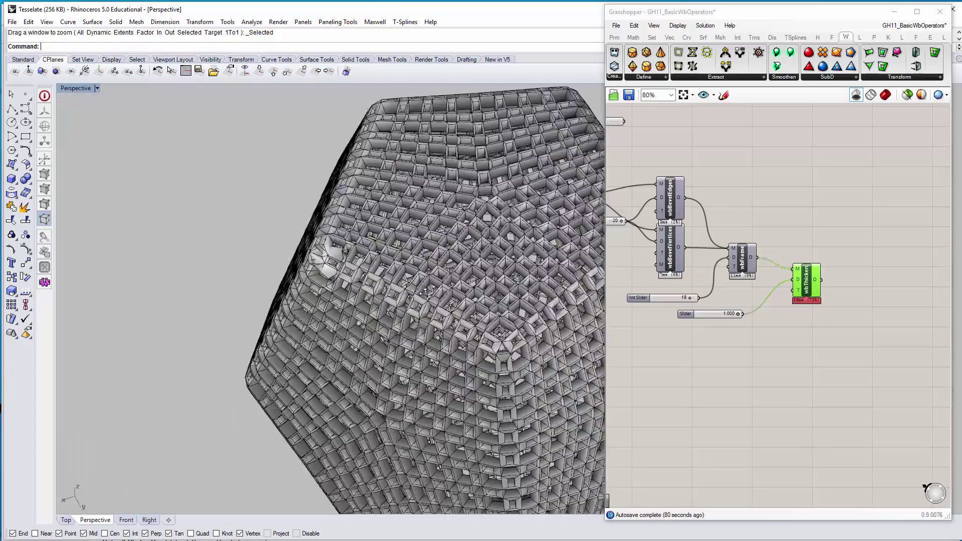
{"action": "right_click_drag", "start_coordinate": [477, 345], "coordinate": [378, 286]}
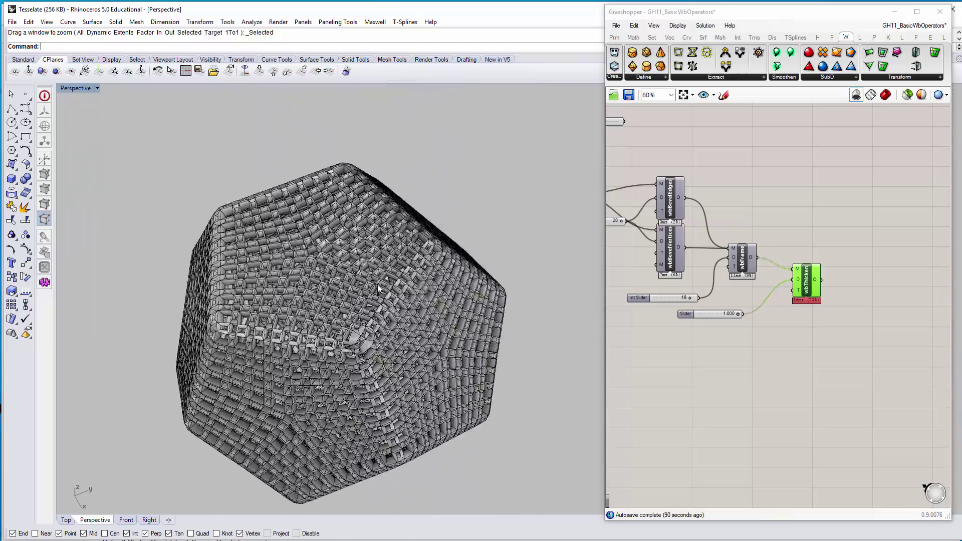
Delete the baked mesh from the Default layer and turn the shaded Grasshopper preview back on
{"action": "left_click", "coordinate": [379, 287]}
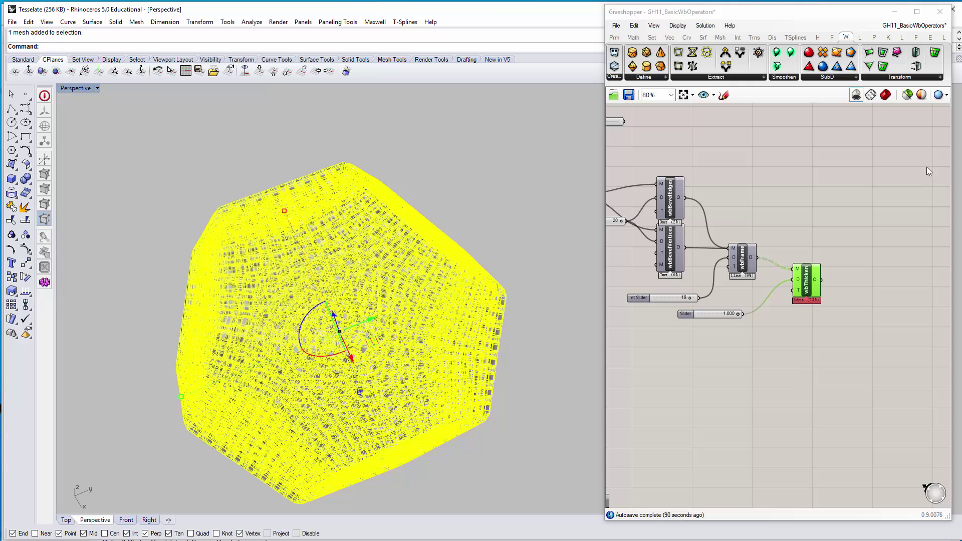
{"action": "key", "text": "Delete"}
{"action": "left_click", "coordinate": [885, 94]}
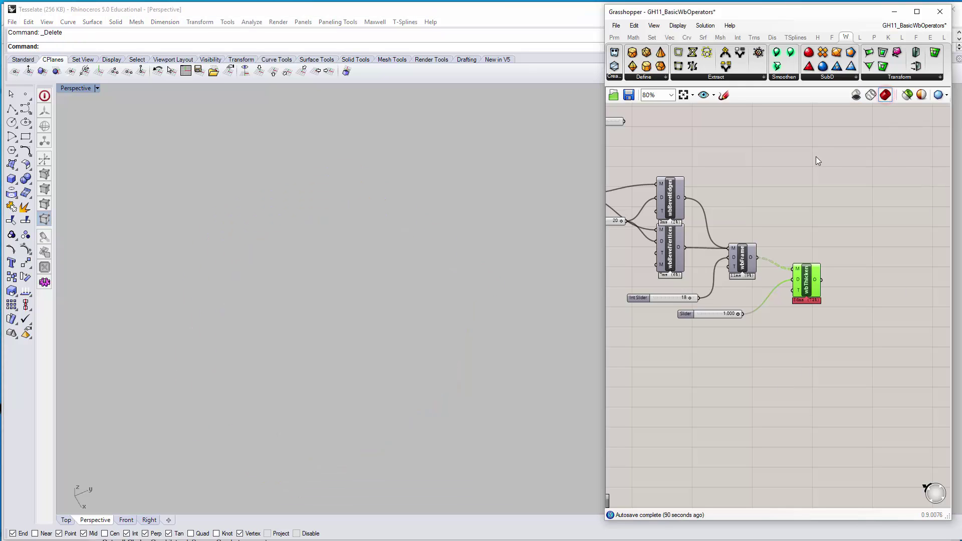
{"action": "left_click", "coordinate": [845, 153]}
{"action": "right_click_drag", "start_coordinate": [374, 273], "coordinate": [371, 321]}
{"action": "scroll", "coordinate": [371, 321], "scroll_direction": "up", "scroll_amount": 8}
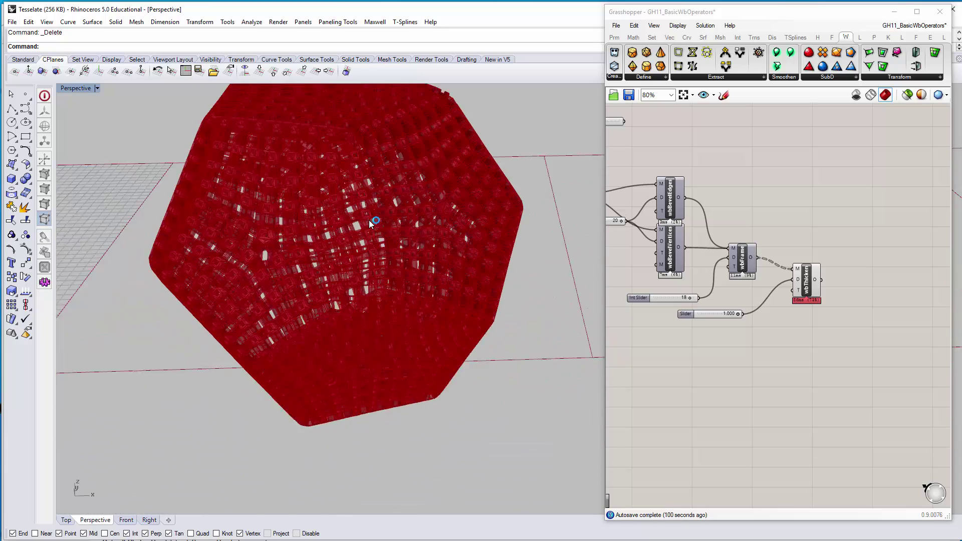
Switch off the wbThicken preview and widen the Grasshopper window to show the whole definition and the SubD components
{"action": "right_click_drag", "start_coordinate": [684, 251], "coordinate": [740, 247]}
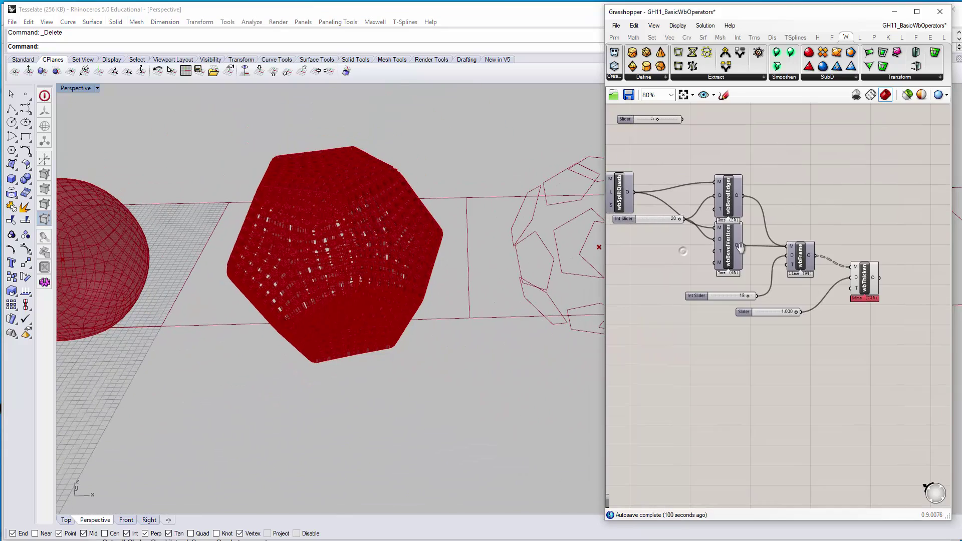
{"action": "left_click", "coordinate": [869, 285]}
{"action": "left_click_drag", "start_coordinate": [601, 271], "coordinate": [350, 271]}
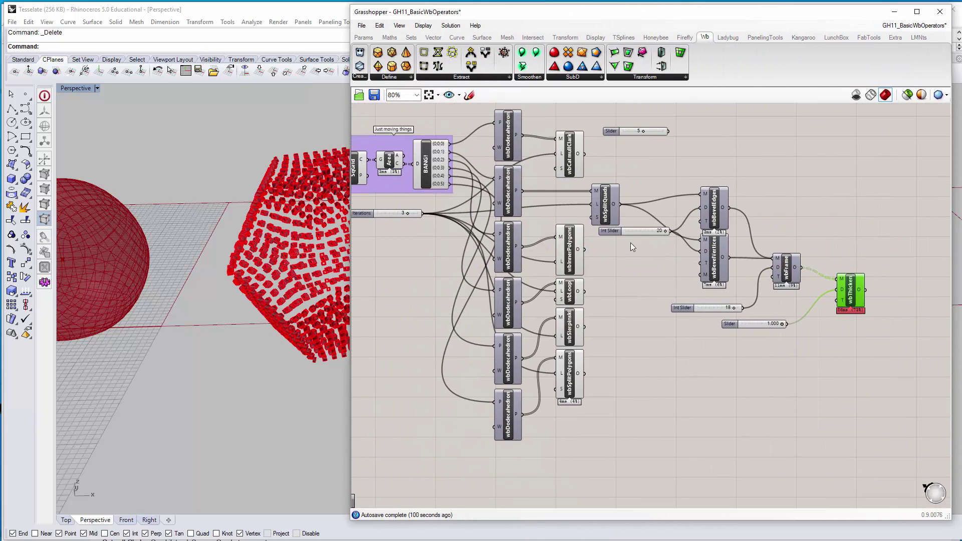
{"action": "left_click", "coordinate": [567, 78]}
{"action": "left_click", "coordinate": [726, 109]}
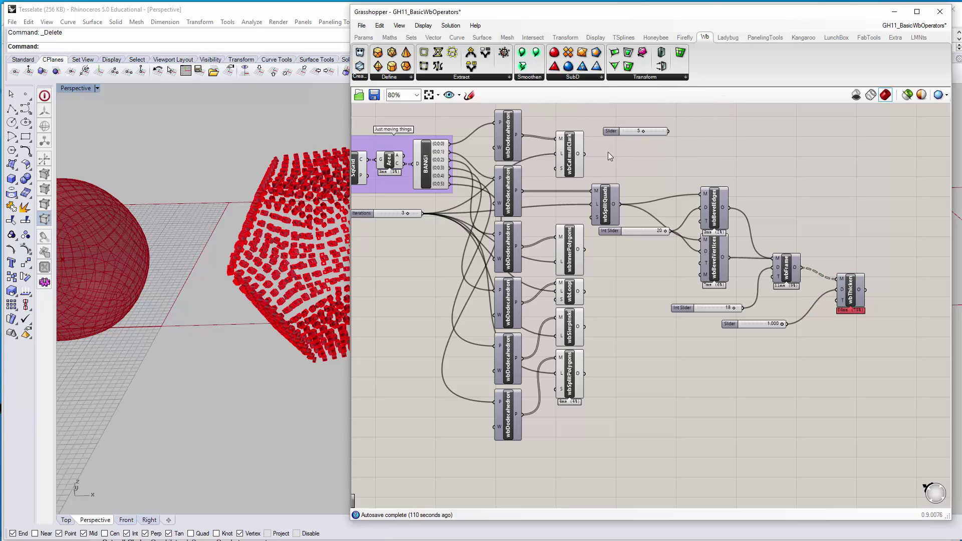
Move the unconnected slider clear of the other components and set the SubD Iterations slider to 1
{"action": "left_click_drag", "start_coordinate": [612, 130], "coordinate": [618, 111]}
{"action": "right_click_drag", "start_coordinate": [593, 169], "coordinate": [590, 241]}
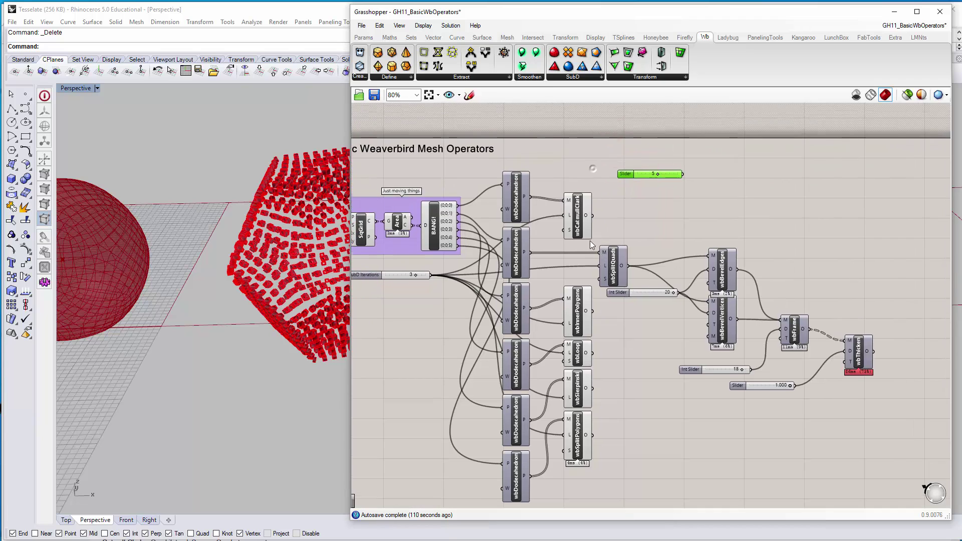
{"action": "scroll", "coordinate": [536, 236], "scroll_direction": "up", "scroll_amount": 3}
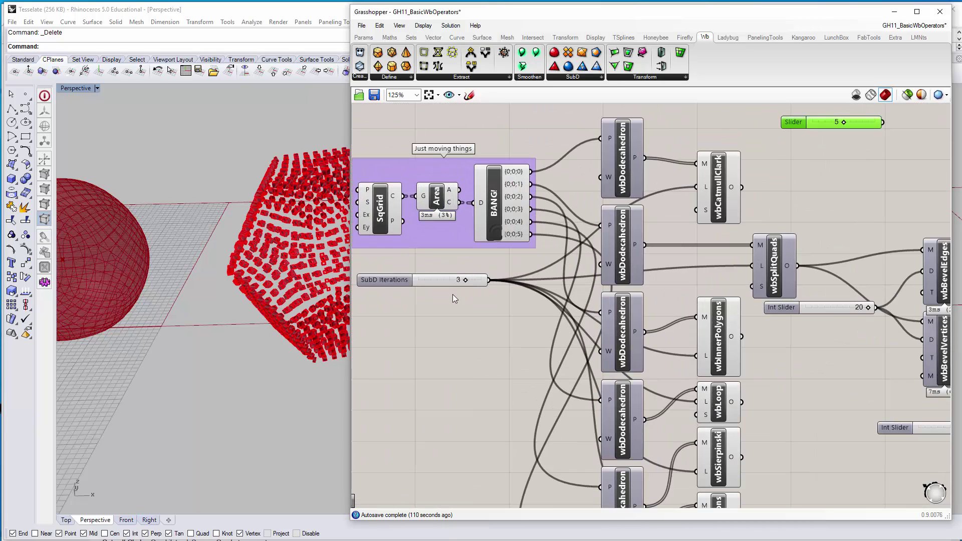
{"action": "left_click_drag", "start_coordinate": [465, 282], "coordinate": [440, 287]}
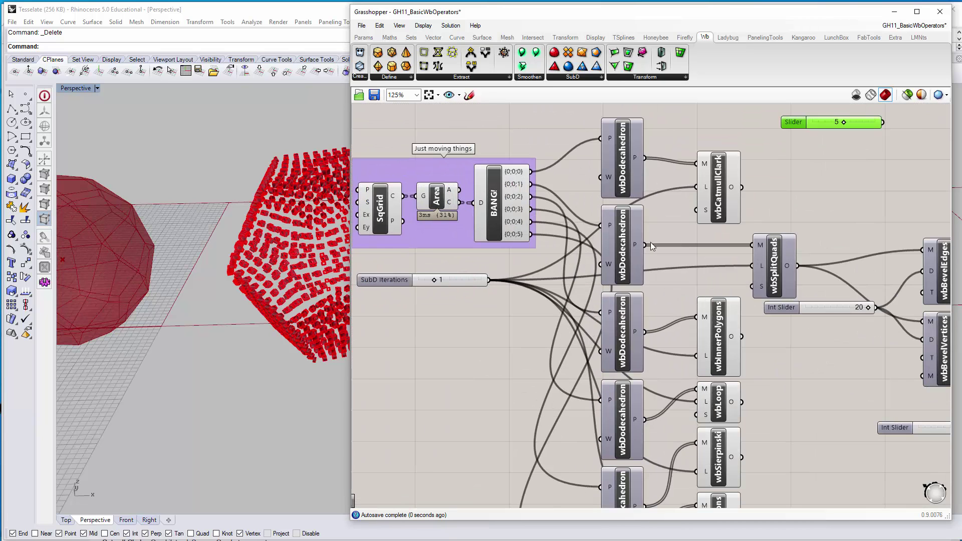
Duplicate wbCatmullClark beside wbSplitQuads and connect the wbSplitQuads output to the copy's M input
{"action": "right_click_drag", "start_coordinate": [799, 256], "coordinate": [644, 305]}
{"action": "left_click", "coordinate": [568, 240]}
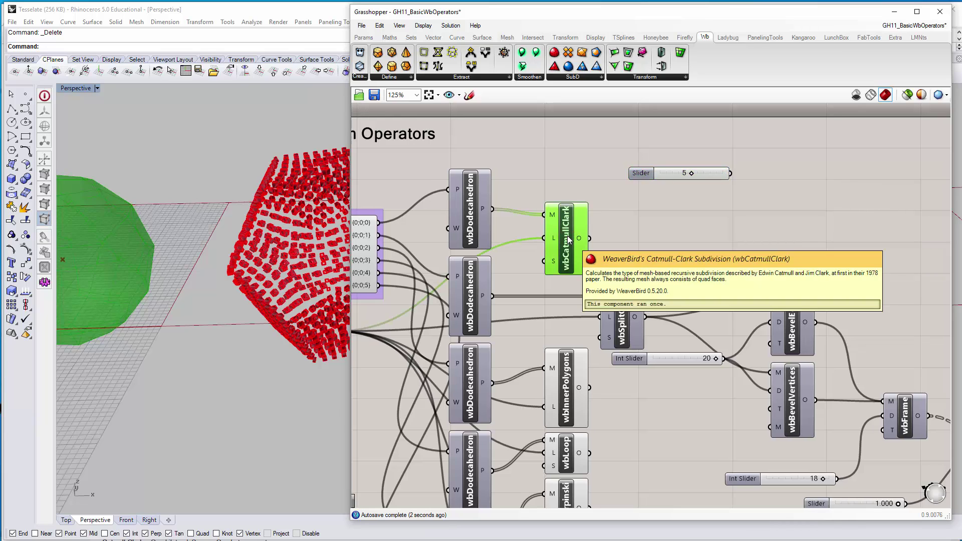
{"action": "left_click_drag", "start_coordinate": [568, 239], "coordinate": [750, 232], "text": "alt"}
{"action": "left_click", "coordinate": [669, 272]}
{"action": "left_click_drag", "start_coordinate": [671, 274], "coordinate": [724, 206]}
{"action": "right_click_drag", "start_coordinate": [338, 278], "coordinate": [290, 279]}
{"action": "left_click", "coordinate": [741, 230]}
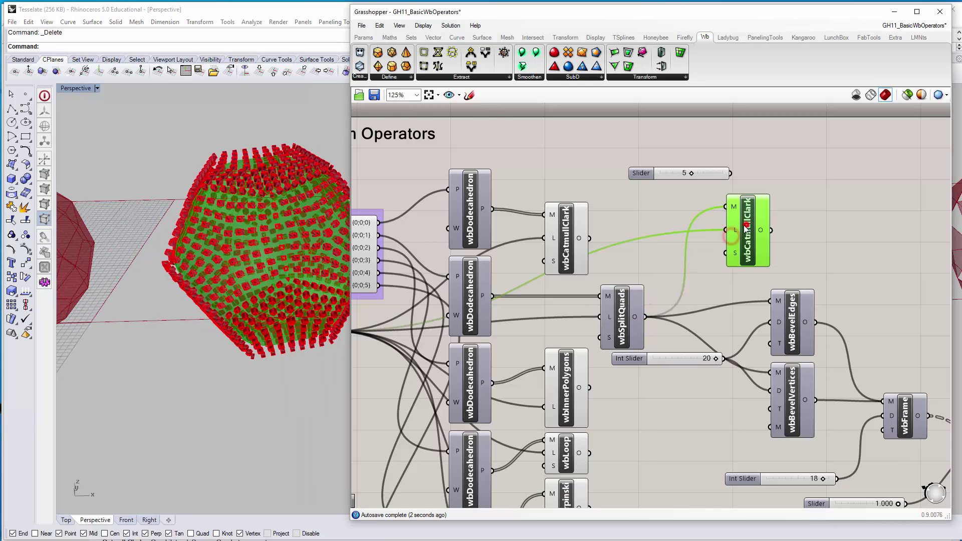
Delete the leftover baked red mesh covering the Catmull-Clark result and view the smoothed dodecahedron
{"action": "left_click", "coordinate": [566, 236]}
{"action": "right_click_drag", "start_coordinate": [703, 260], "coordinate": [694, 252]}
{"action": "scroll", "coordinate": [694, 252], "scroll_direction": "down", "scroll_amount": 3}
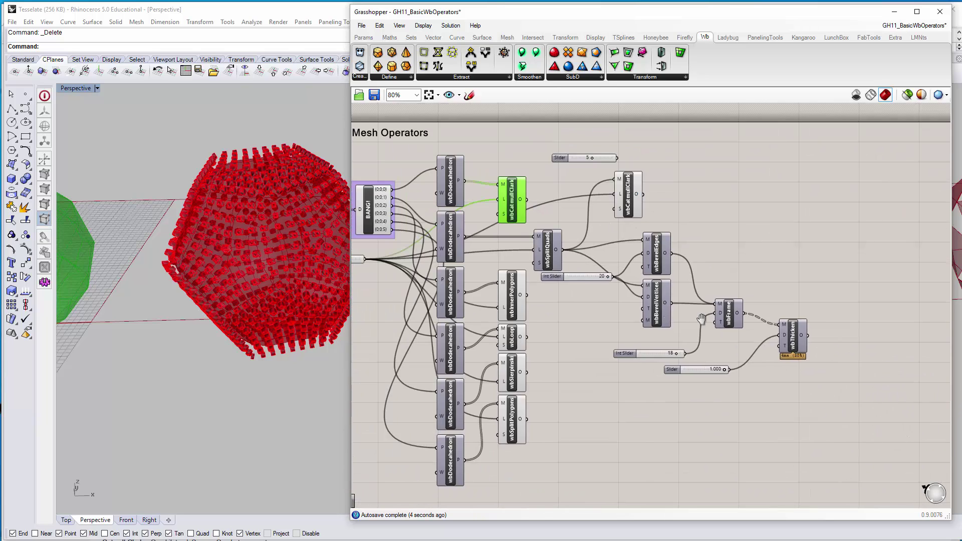
{"action": "right_click_drag", "start_coordinate": [701, 318], "coordinate": [769, 328]}
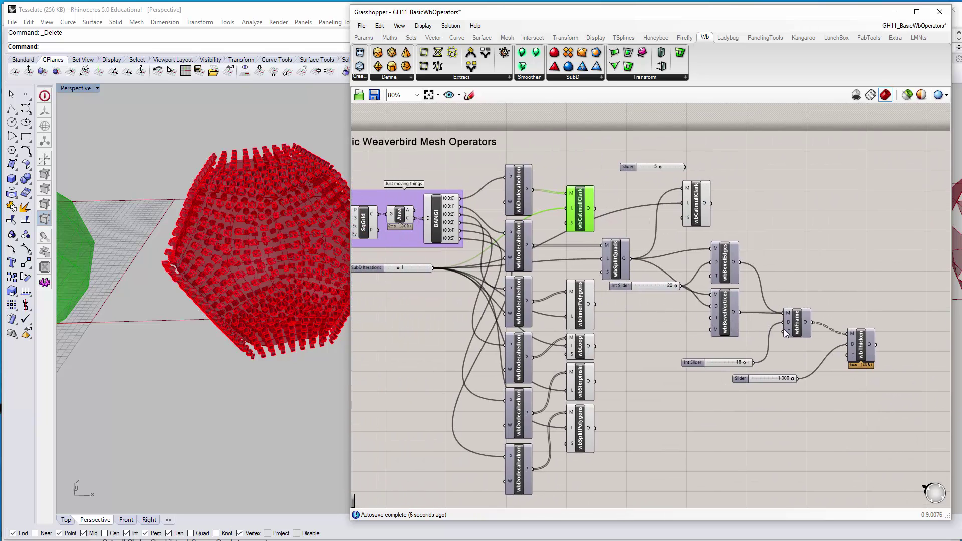
{"action": "left_click", "coordinate": [297, 244]}
{"action": "key", "text": "Delete"}
{"action": "right_click_drag", "start_coordinate": [218, 244], "coordinate": [251, 190]}
{"action": "right_click_drag", "start_coordinate": [572, 236], "coordinate": [574, 253]}
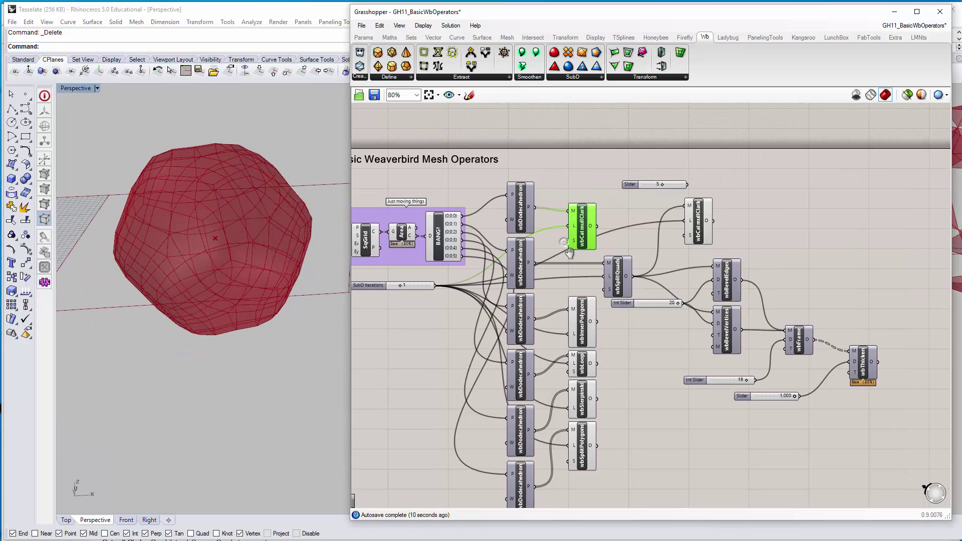
Duplicate the SubD Iterations slider and connect the copy to the L input of the second wbCatmullClark
{"action": "left_click_drag", "start_coordinate": [687, 232], "coordinate": [705, 227]}
{"action": "left_click", "coordinate": [371, 287]}
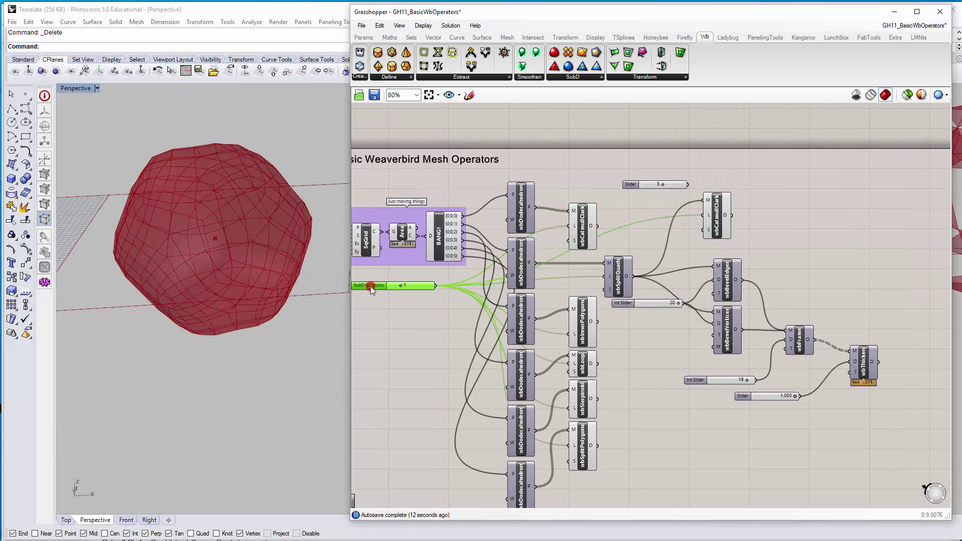
{"action": "left_click_drag", "start_coordinate": [387, 290], "coordinate": [702, 215], "text": "alt"}
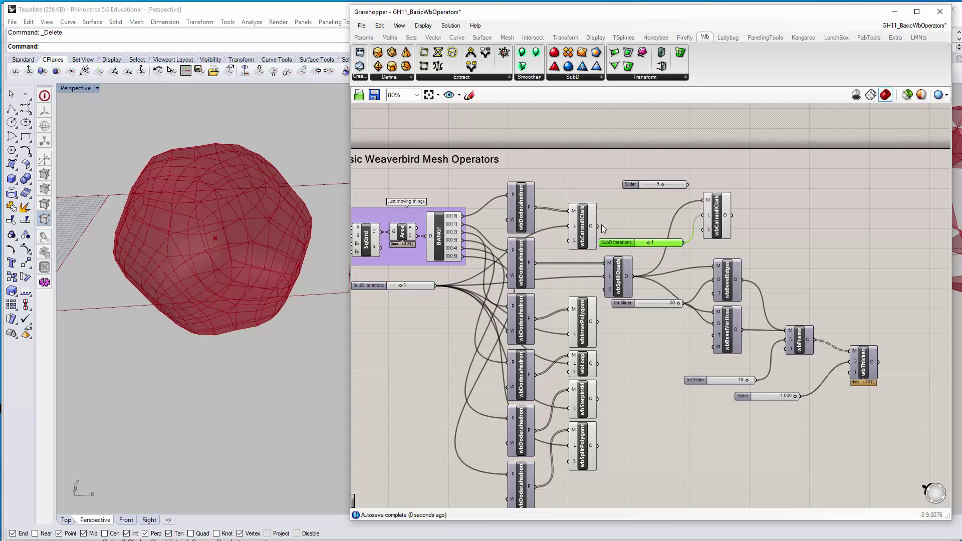
Hide the previews of both wbCatmullClark components and show the wbSplitQuads preview instead
{"action": "scroll", "coordinate": [618, 252], "scroll_direction": "up", "scroll_amount": 2}
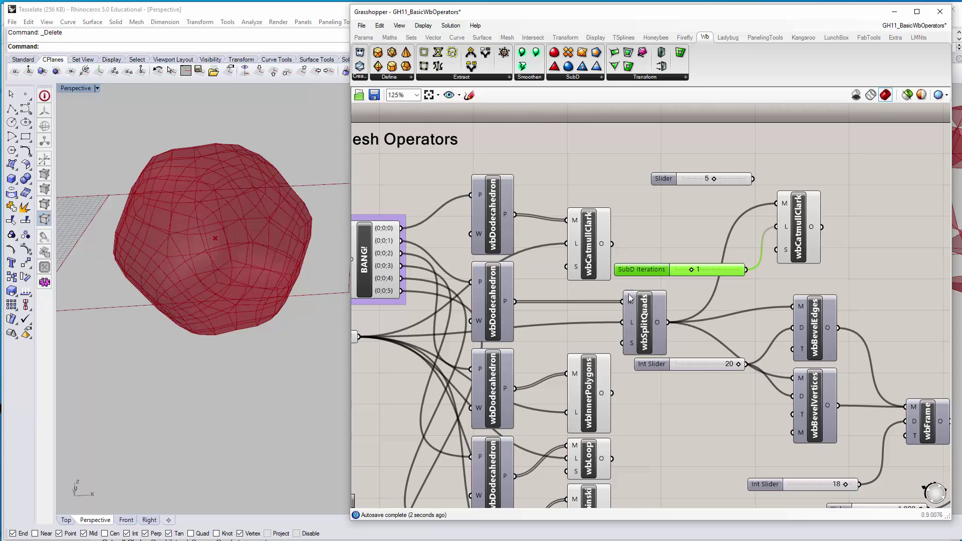
{"action": "left_click", "coordinate": [645, 314]}
{"action": "left_click", "coordinate": [604, 244]}
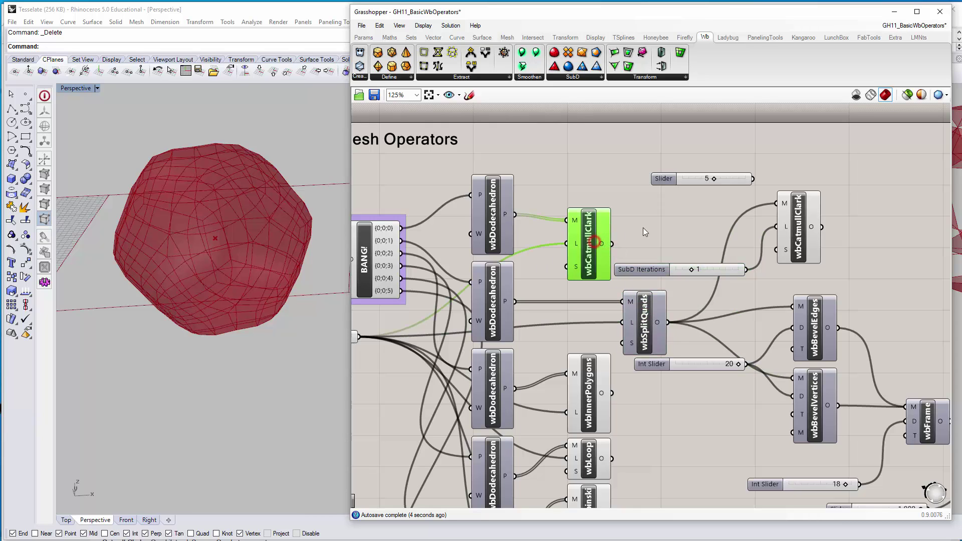
{"action": "left_click", "coordinate": [642, 316]}
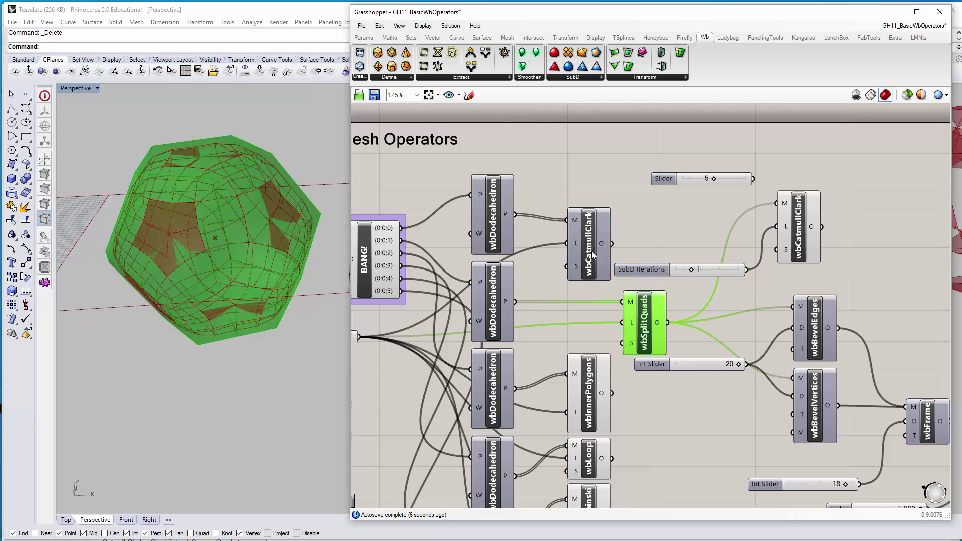
{"action": "left_click", "coordinate": [800, 233]}
{"action": "mouse_move", "coordinate": [260, 216]}
{"action": "right_mouse_down"}
{"action": "mouse_move", "coordinate": [256, 189]}
{"action": "mouse_move", "coordinate": [302, 189]}
{"action": "mouse_move", "coordinate": [268, 209]}
{"action": "right_mouse_up"}
{"action": "right_click_drag", "start_coordinate": [573, 307], "coordinate": [700, 279]}
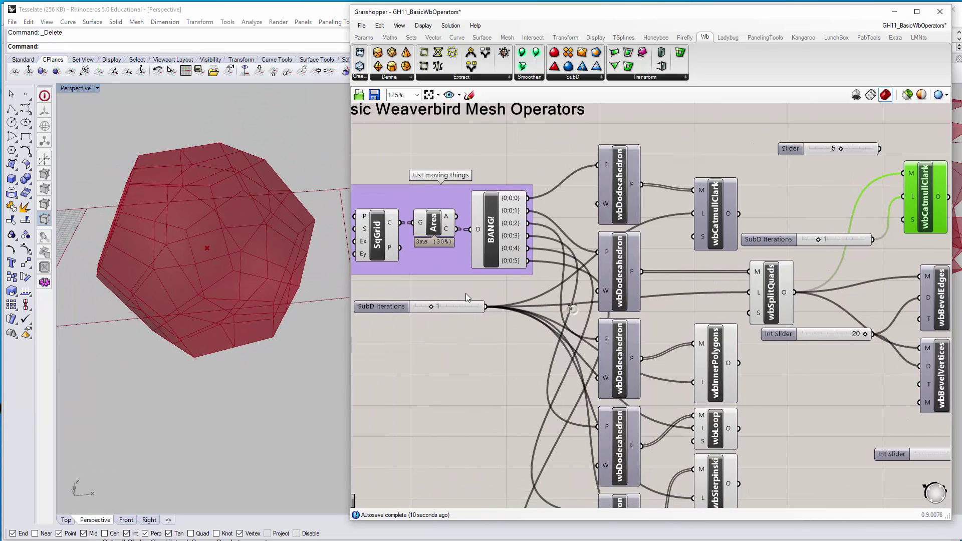
Enable the preview of the wbCatmullClark component fed by wbSplitQuads and hide the wbSplitQuads preview
{"action": "right_click_drag", "start_coordinate": [757, 275], "coordinate": [618, 311]}
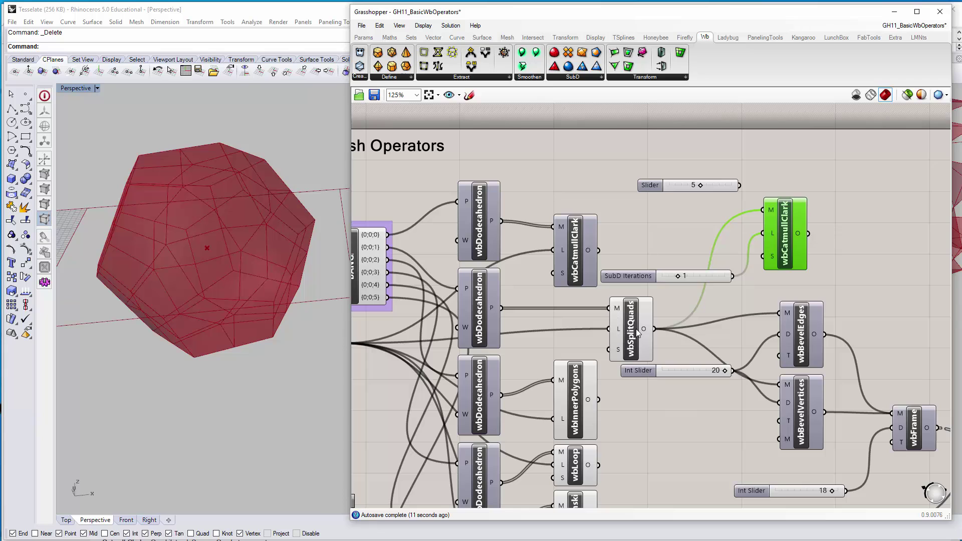
{"action": "left_click", "coordinate": [831, 244]}
{"action": "left_click", "coordinate": [784, 241]}
{"action": "left_click", "coordinate": [646, 215]}
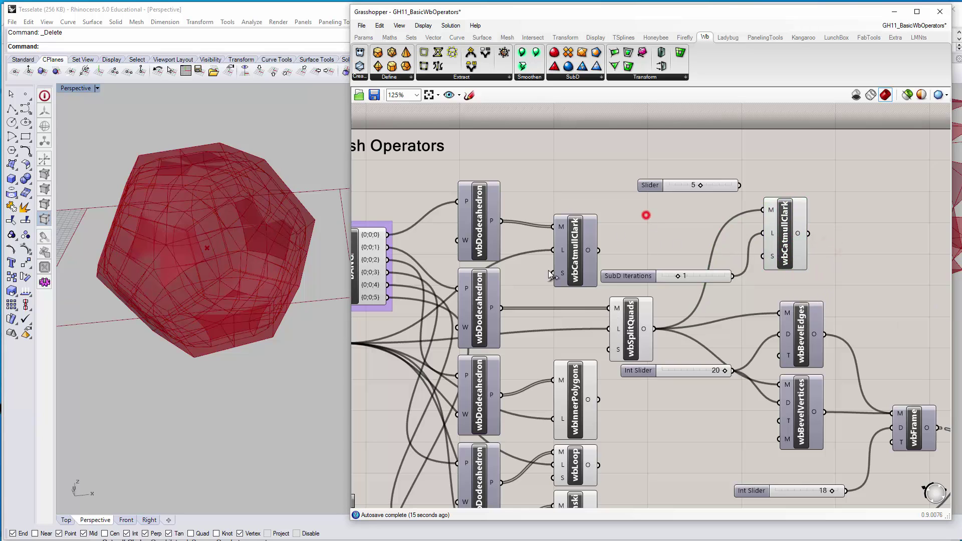
{"action": "left_click", "coordinate": [630, 329]}
{"action": "scroll", "coordinate": [224, 212], "scroll_direction": "up", "scroll_amount": 5}
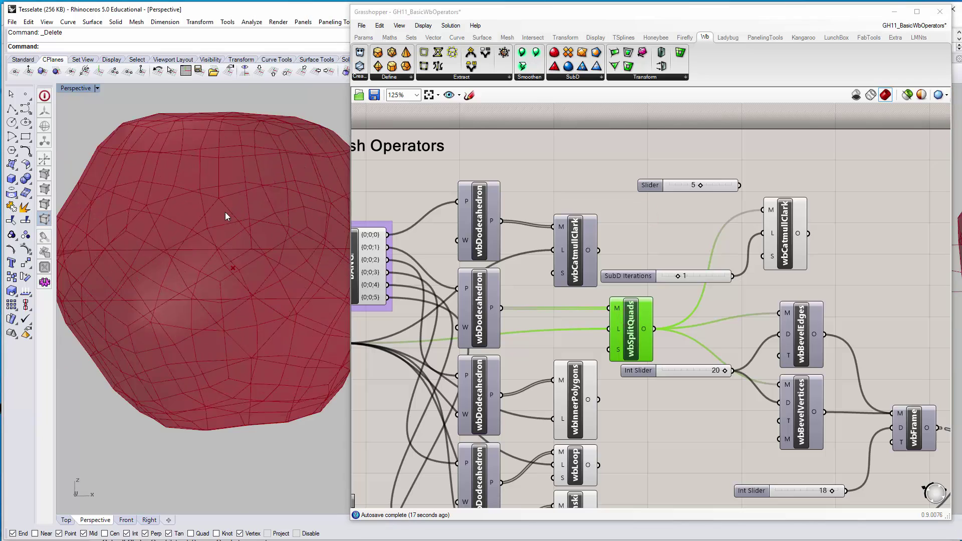
{"action": "right_click_drag", "start_coordinate": [225, 212], "coordinate": [188, 236]}
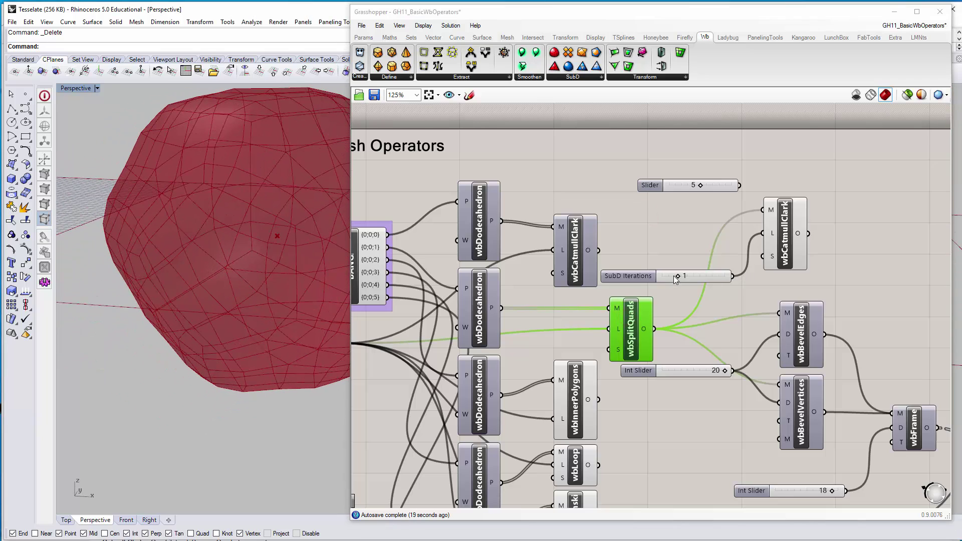
Try 3 on the SubD Iterations slider feeding the previewed wbCatmullClark, and settle on 2
{"action": "left_click_drag", "start_coordinate": [678, 275], "coordinate": [704, 279]}
{"action": "right_click_drag", "start_coordinate": [321, 225], "coordinate": [214, 282]}
{"action": "left_click", "coordinate": [785, 235]}
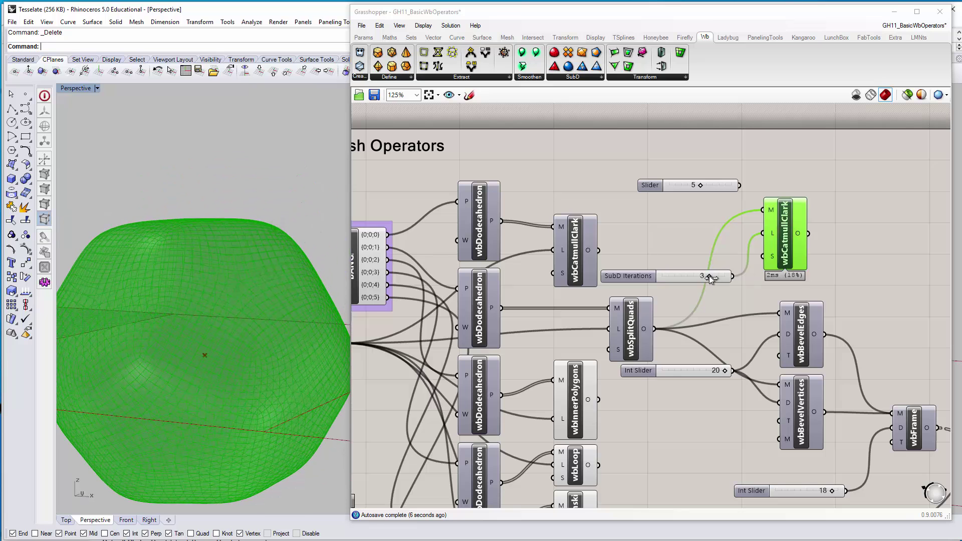
{"action": "left_click_drag", "start_coordinate": [709, 276], "coordinate": [696, 274]}
{"action": "right_click_drag", "start_coordinate": [172, 266], "coordinate": [371, 234]}
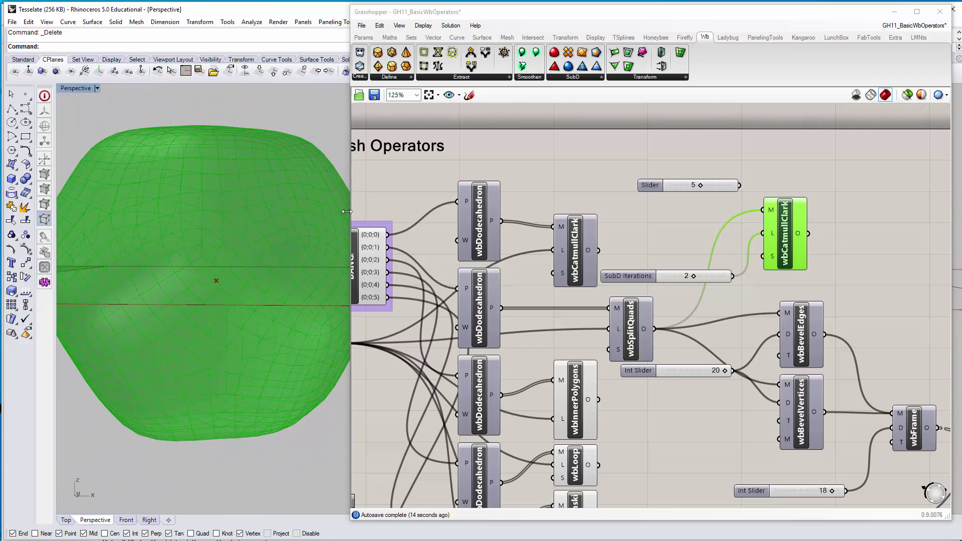
Narrow the Grasshopper window to widen the Rhino perspective viewport and bring the whole mesh into view
{"action": "left_click_drag", "start_coordinate": [345, 211], "coordinate": [494, 221]}
{"action": "right_click_drag", "start_coordinate": [449, 234], "coordinate": [410, 258]}
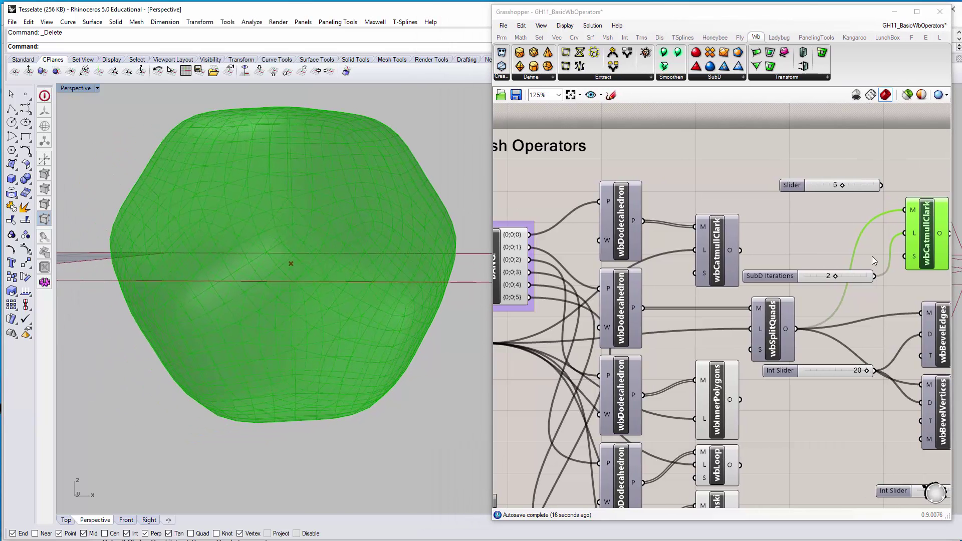
{"action": "scroll", "coordinate": [873, 260], "scroll_direction": "down", "scroll_amount": 3}
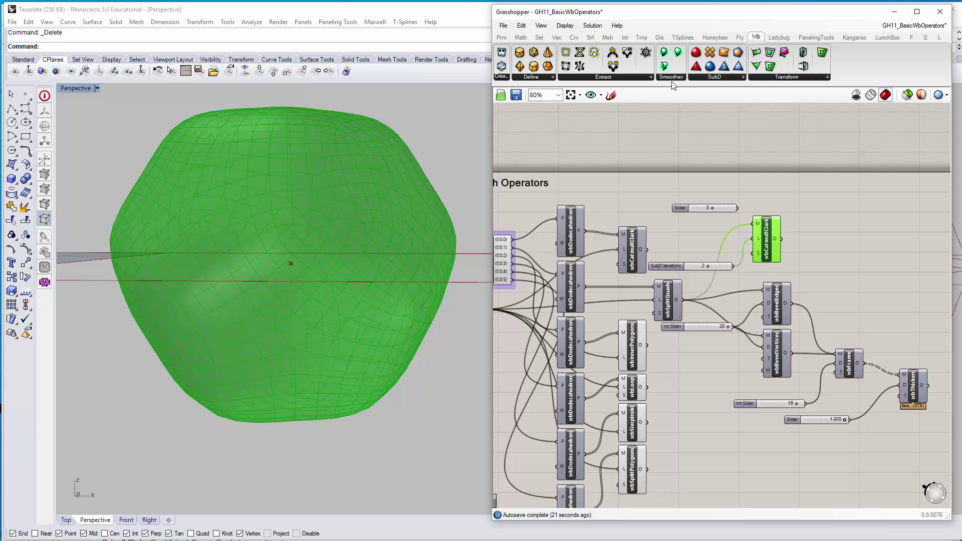
Look over the available SubD components and the mesh subdivision operators placed in the definition
{"action": "left_click", "coordinate": [705, 79]}
{"action": "left_click", "coordinate": [632, 138]}
{"action": "right_click_drag", "start_coordinate": [646, 189], "coordinate": [657, 161]}
{"action": "mouse_move", "coordinate": [652, 329]}
{"action": "right_mouse_down"}
{"action": "mouse_move", "coordinate": [644, 306]}
{"action": "mouse_move", "coordinate": [641, 323]}
{"action": "right_mouse_up"}
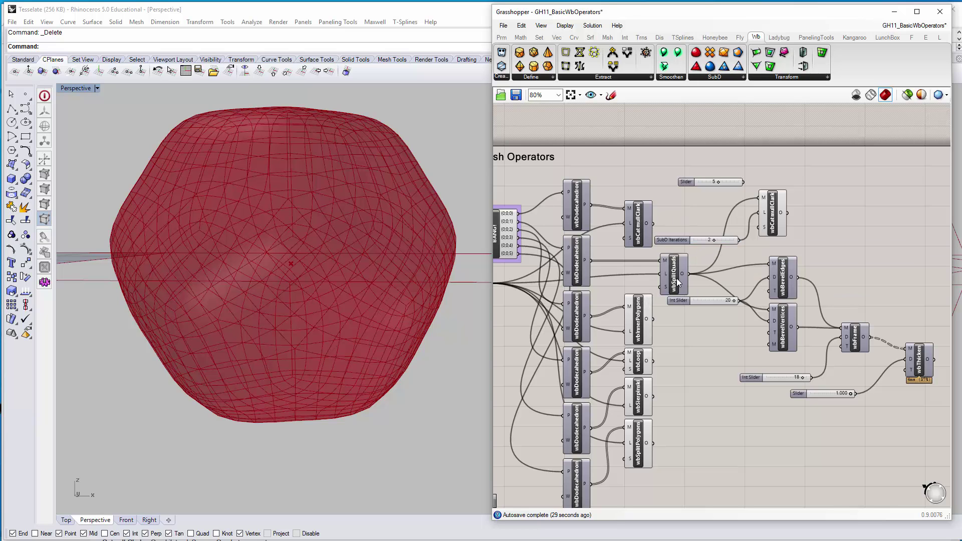
{"action": "left_click", "coordinate": [677, 283]}
{"action": "scroll", "coordinate": [741, 299], "scroll_direction": "up", "scroll_amount": 3}
{"action": "left_click", "coordinate": [746, 298]}
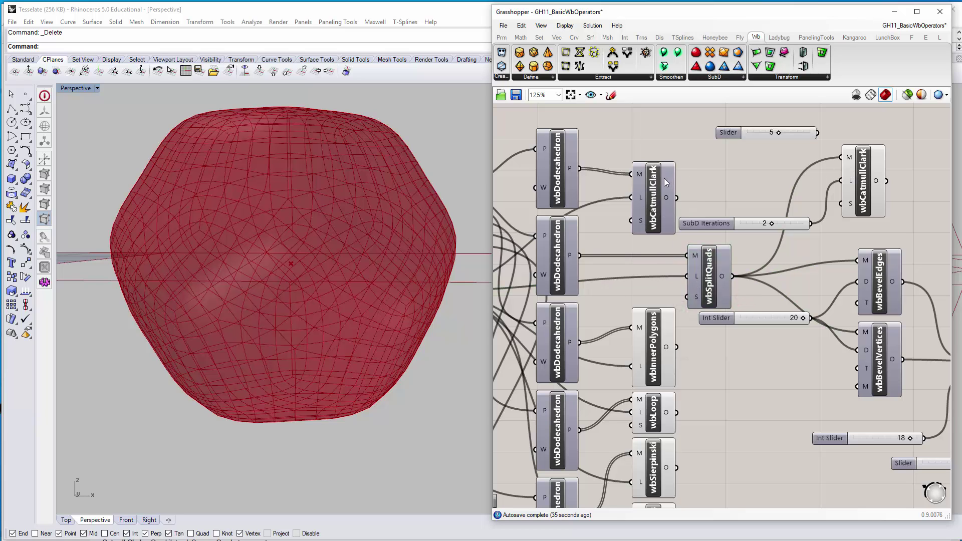
{"action": "right_click_drag", "start_coordinate": [738, 399], "coordinate": [728, 309]}
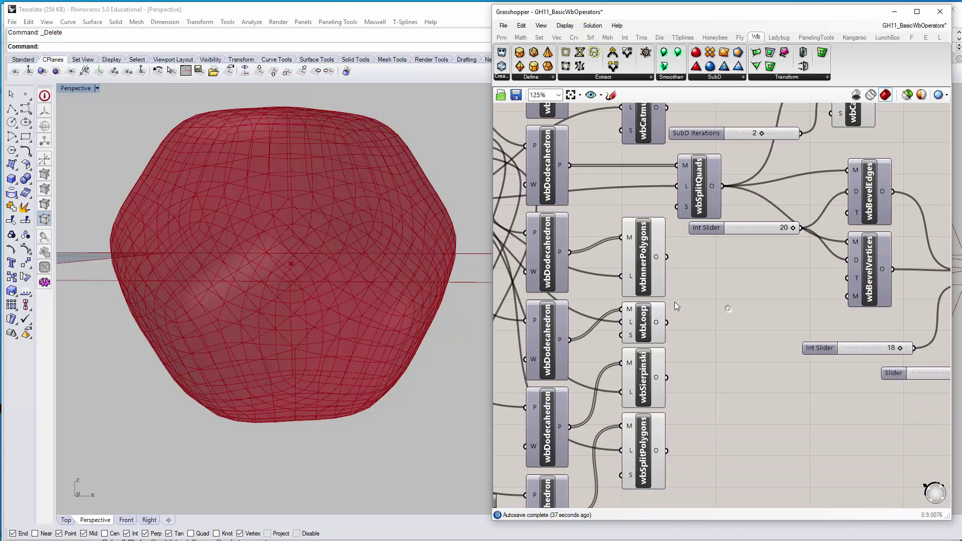
{"action": "scroll", "coordinate": [713, 359], "scroll_direction": "down", "scroll_amount": 3}
{"action": "scroll", "coordinate": [708, 317], "scroll_direction": "up", "scroll_amount": 3}
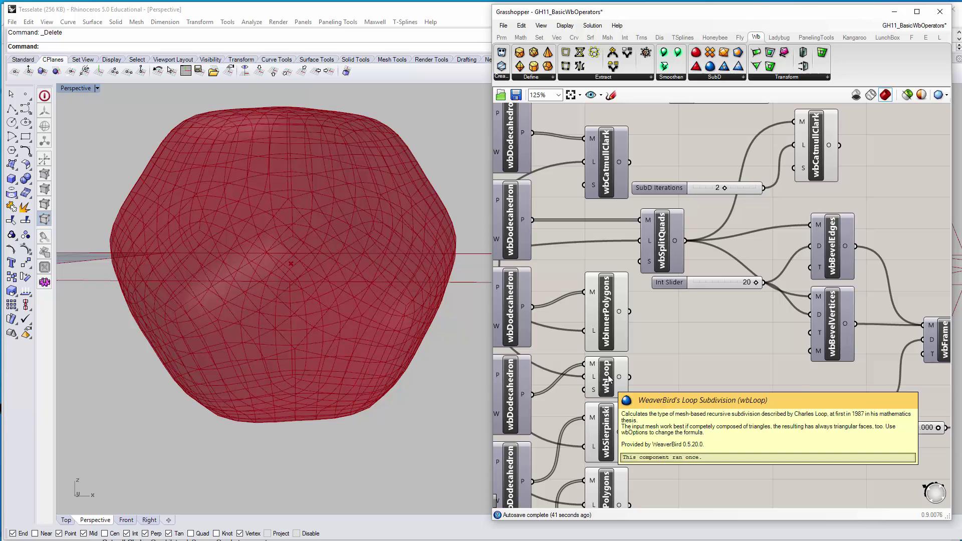
Relocate wbLoop beside the previewed wbCatmullClark and connect the wbCatmullClark output to its mesh input
{"action": "left_click", "coordinate": [605, 381]}
{"action": "scroll", "coordinate": [610, 383], "scroll_direction": "down", "scroll_amount": 2}
{"action": "left_click_drag", "start_coordinate": [611, 383], "coordinate": [847, 266]}
{"action": "scroll", "coordinate": [783, 230], "scroll_direction": "up", "scroll_amount": 4}
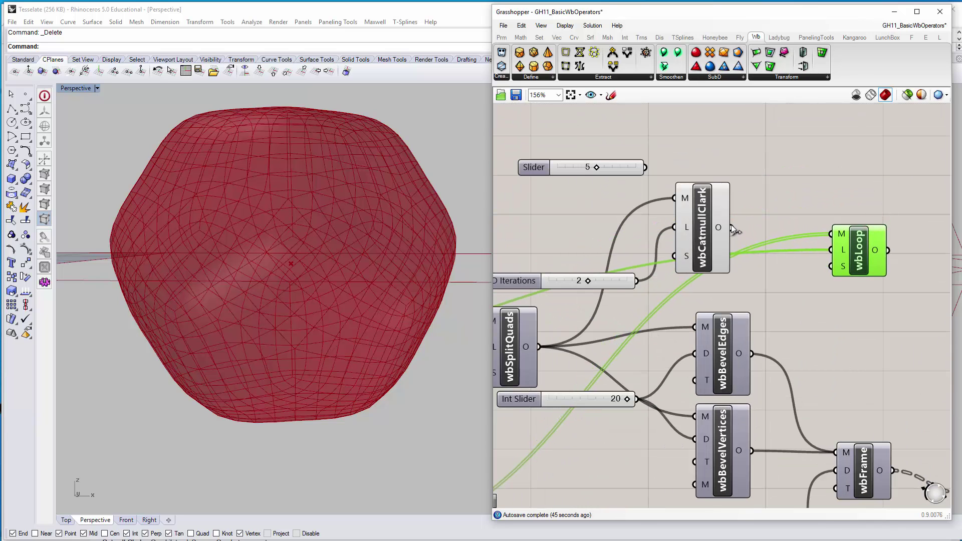
{"action": "left_click_drag", "start_coordinate": [731, 227], "coordinate": [832, 233]}
Duplicate the SubD Iterations slider and connect the copy to the level input of wbLoop
{"action": "right_click_drag", "start_coordinate": [554, 168], "coordinate": [591, 147]}
{"action": "left_click", "coordinate": [582, 143]}
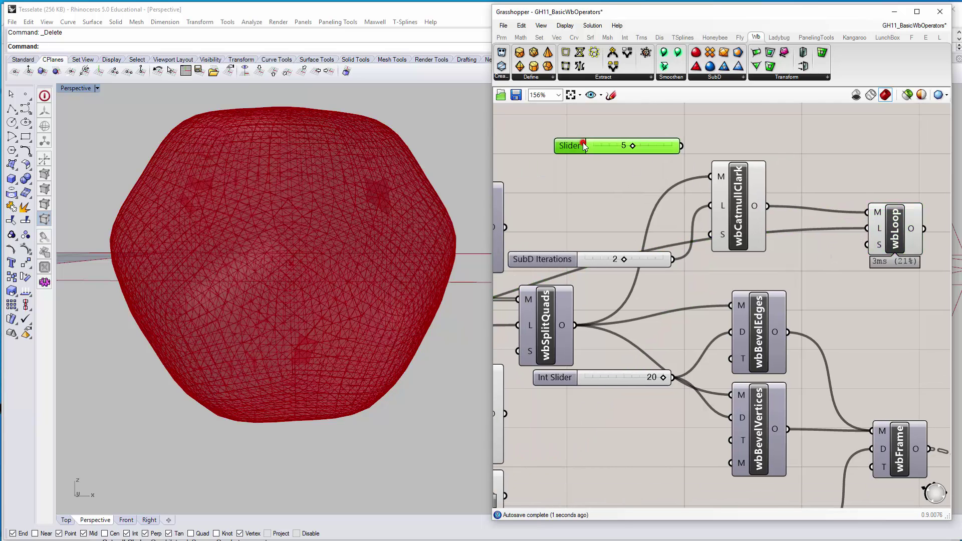
{"action": "left_click", "coordinate": [554, 257]}
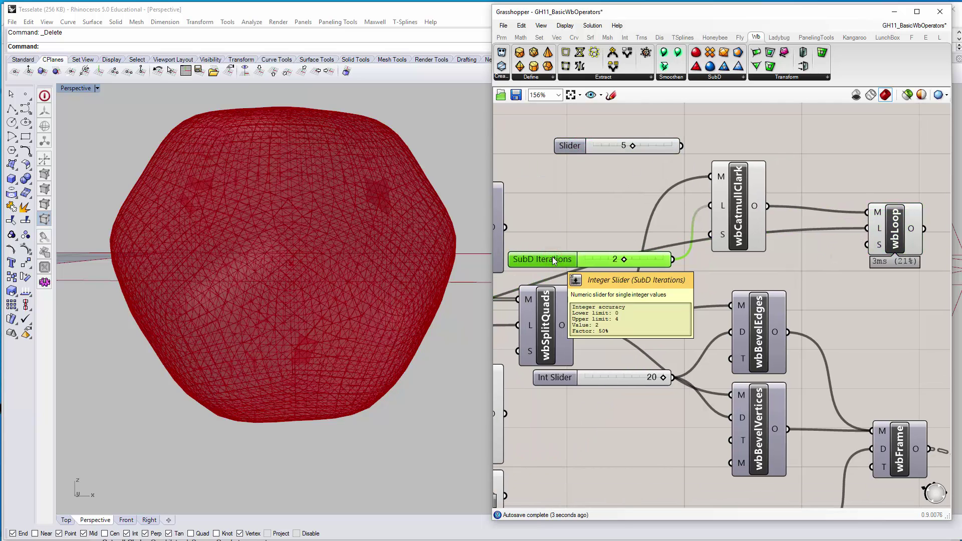
{"action": "left_click_drag", "start_coordinate": [553, 259], "coordinate": [681, 273], "text": "alt"}
{"action": "left_click_drag", "start_coordinate": [809, 274], "coordinate": [867, 228]}
Hide the wbCatmullClark preview and set the SubD Iterations slider of wbLoop to 1
{"action": "left_click", "coordinate": [739, 215]}
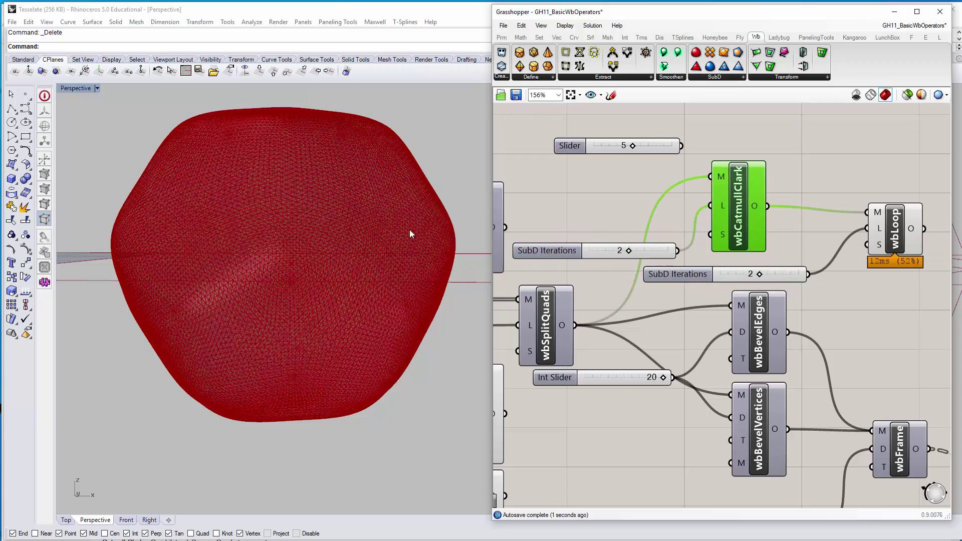
{"action": "scroll", "coordinate": [396, 261], "scroll_direction": "up", "scroll_amount": 8}
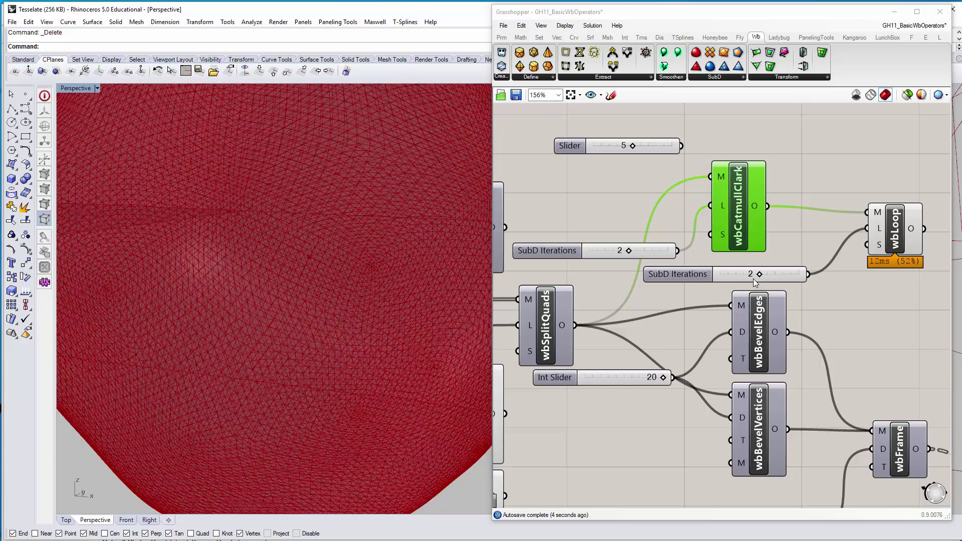
{"action": "left_click", "coordinate": [909, 229]}
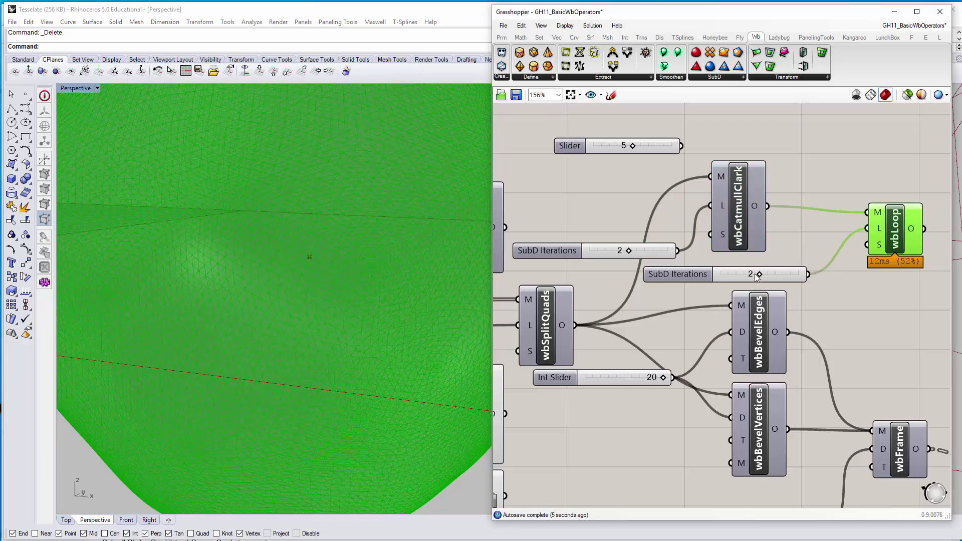
{"action": "left_click_drag", "start_coordinate": [751, 274], "coordinate": [741, 274]}
{"action": "left_click", "coordinate": [823, 211]}
{"action": "right_click_drag", "start_coordinate": [305, 305], "coordinate": [344, 344]}
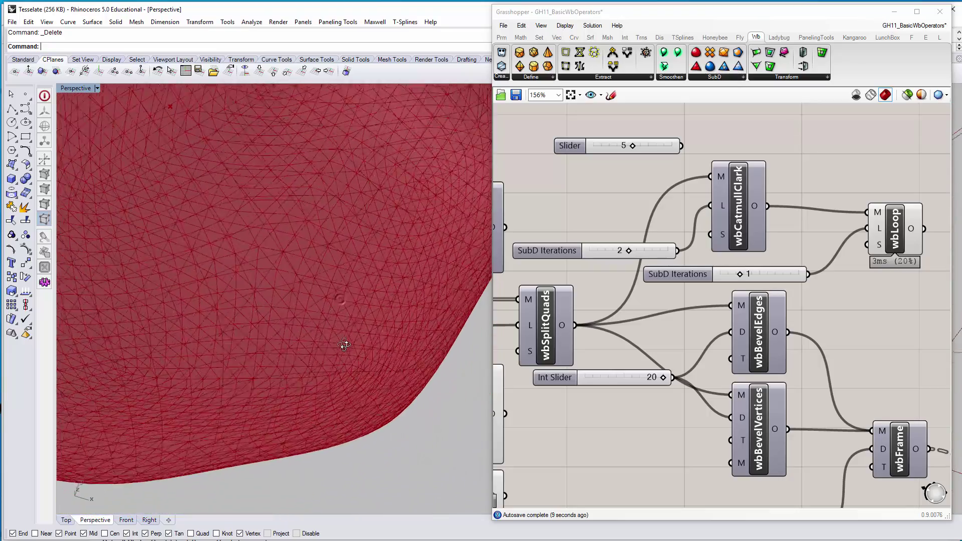
Compare the wbCatmullClark mesh with the wbLoop mesh, and hide the previews of both components
{"action": "left_click", "coordinate": [736, 203]}
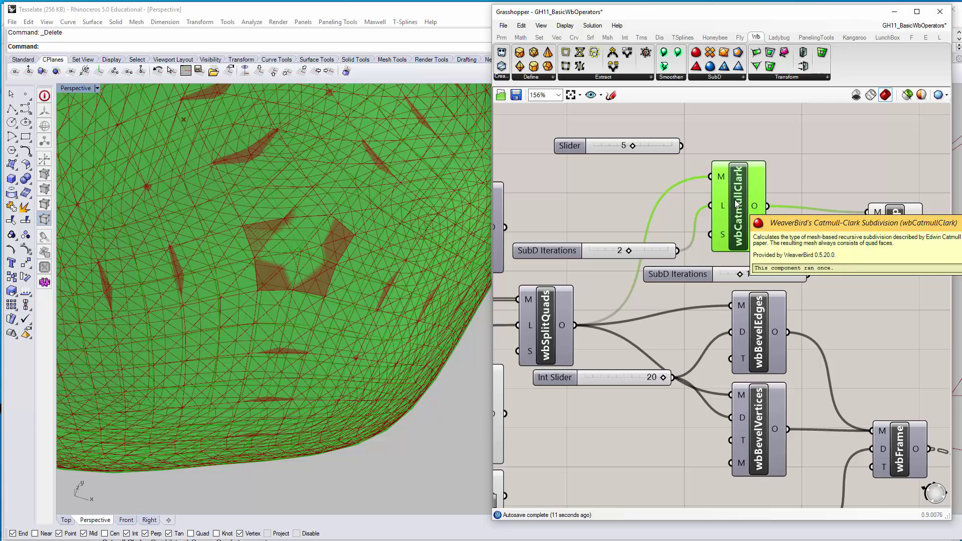
{"action": "left_click", "coordinate": [897, 223]}
{"action": "left_click", "coordinate": [843, 172]}
{"action": "right_click_drag", "start_coordinate": [749, 223], "coordinate": [754, 213]}
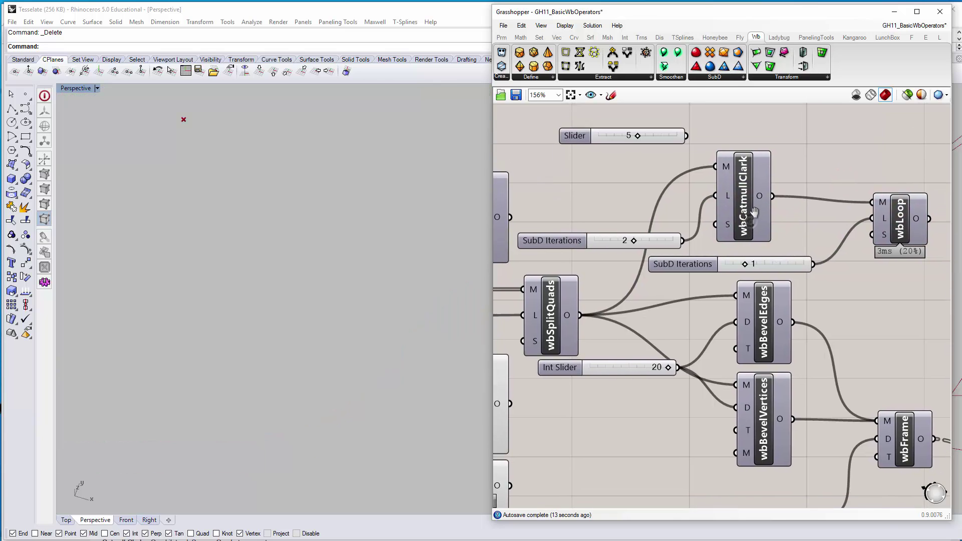
{"action": "scroll", "coordinate": [754, 213], "scroll_direction": "down", "scroll_amount": 5}
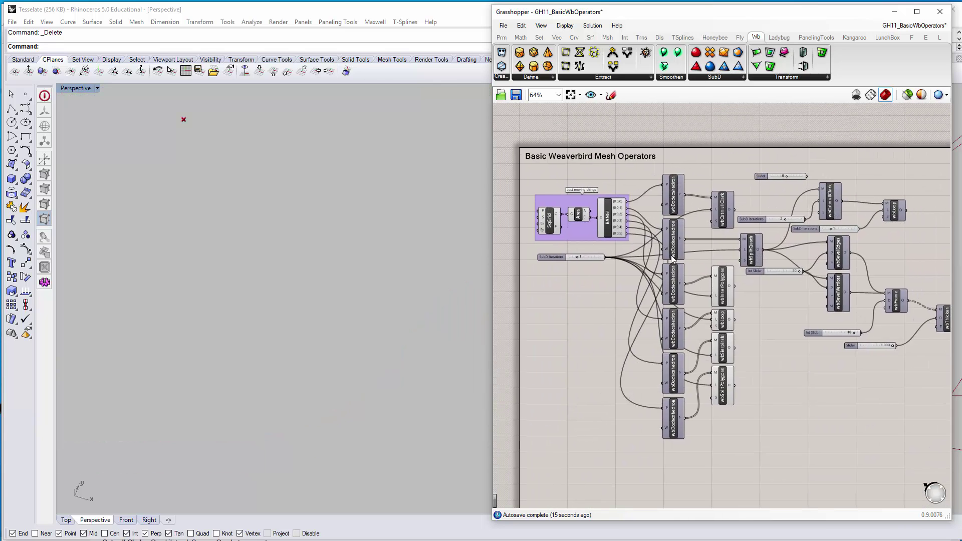
{"action": "right_click_drag", "start_coordinate": [655, 305], "coordinate": [635, 270]}
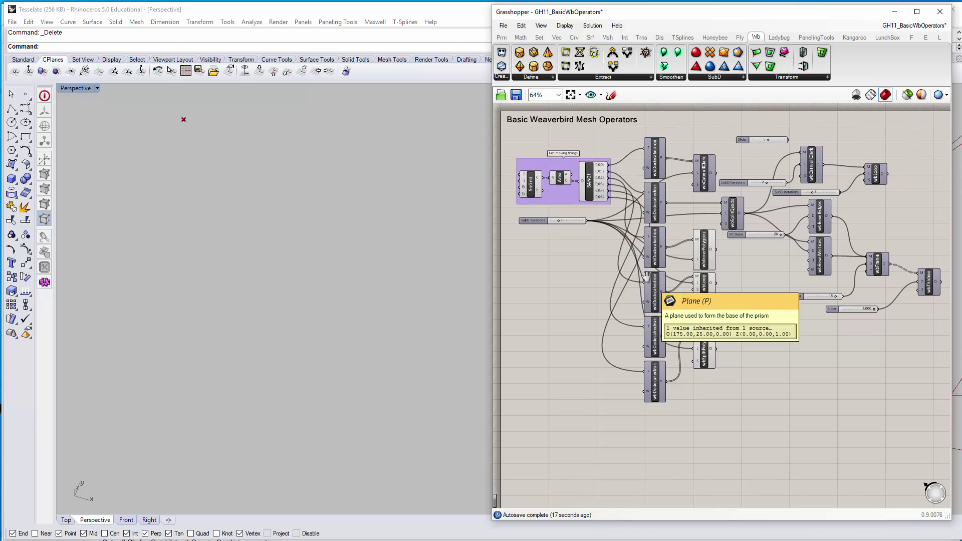
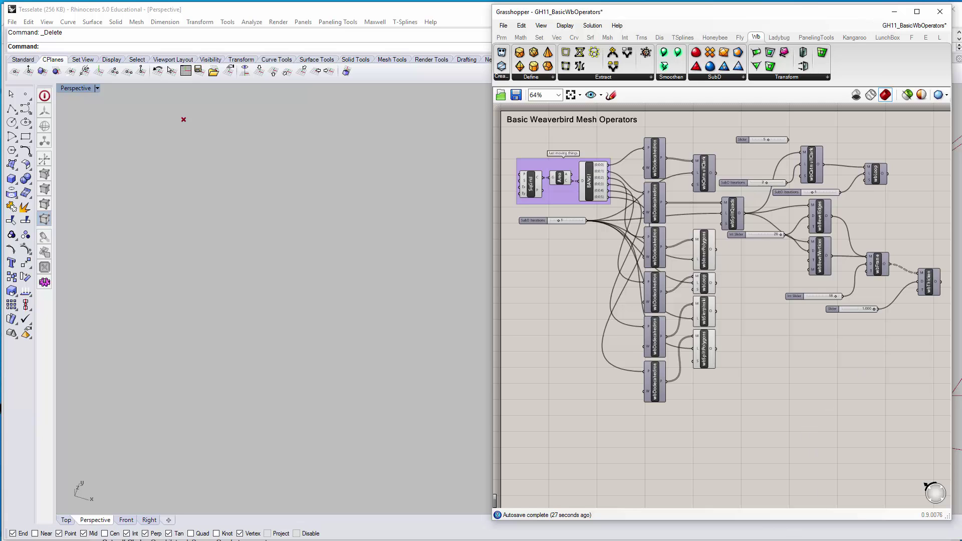
Switch to the Weaverbird Basics page in the browser and review the operator notes, transforms and Mesh Relaxation section
{"action": "left_click", "coordinate": [796, 540]}
{"action": "left_click", "coordinate": [872, 373]}
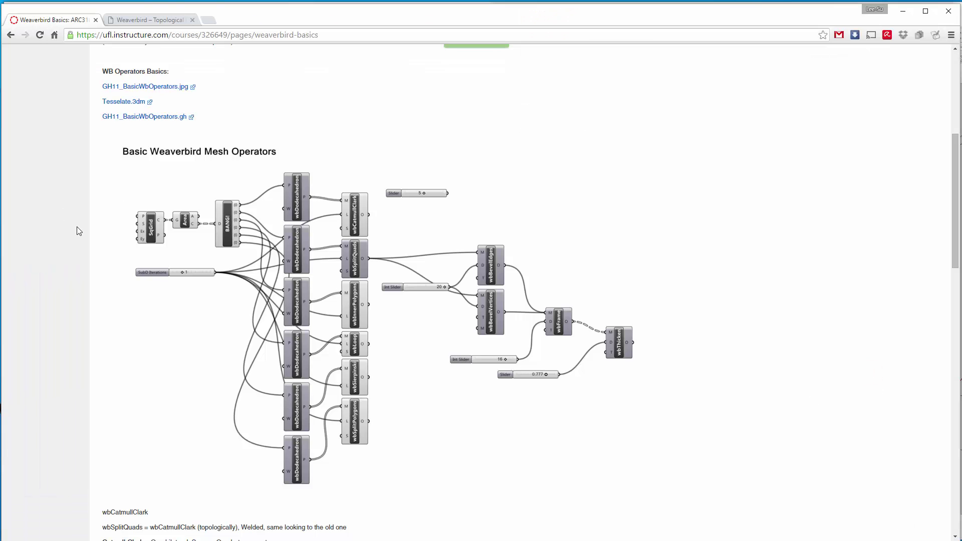
{"action": "scroll", "coordinate": [124, 273], "scroll_direction": "down", "scroll_amount": 3}
{"action": "scroll", "coordinate": [30, 253], "scroll_direction": "down", "scroll_amount": 3}
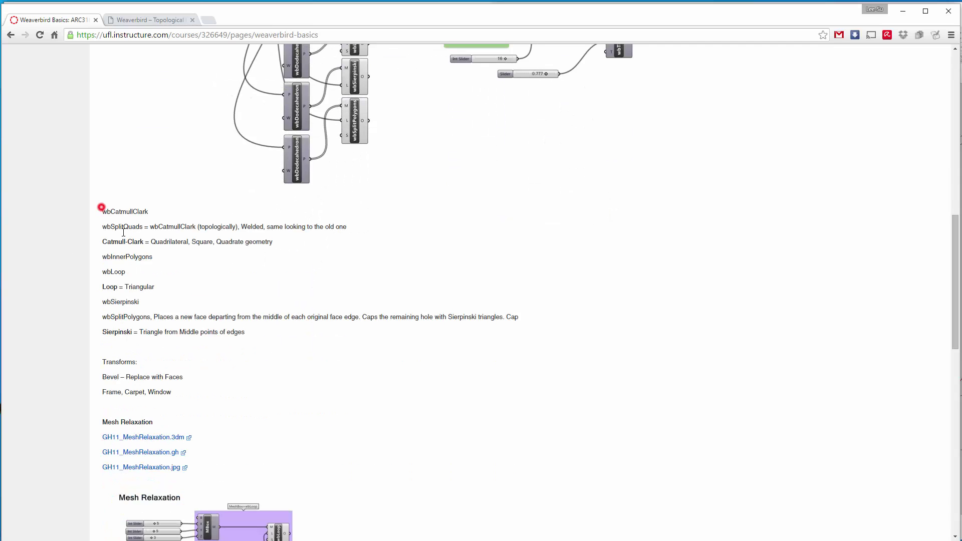
{"action": "left_click_drag", "start_coordinate": [102, 207], "coordinate": [251, 332]}
{"action": "left_click", "coordinate": [247, 331]}
{"action": "scroll", "coordinate": [251, 328], "scroll_direction": "down", "scroll_amount": 1}
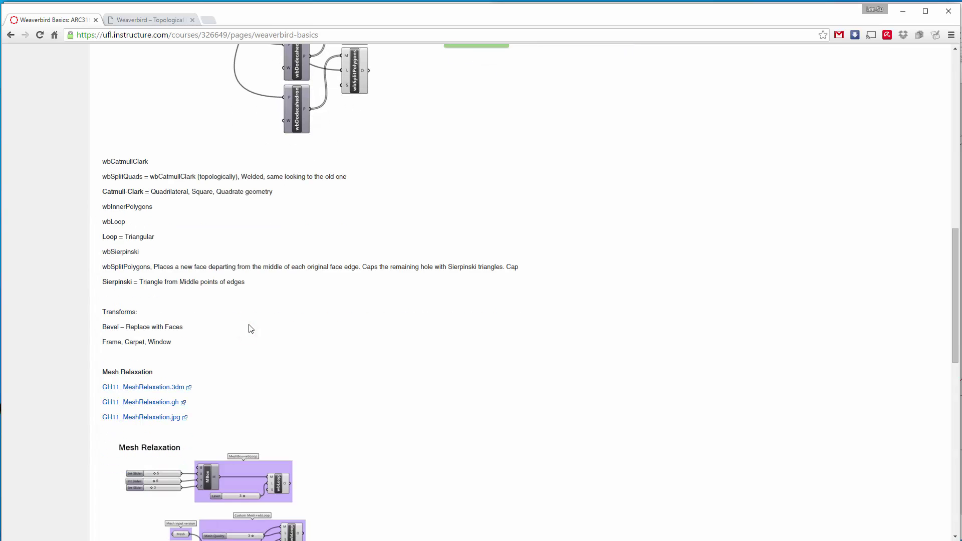
{"action": "scroll", "coordinate": [242, 309], "scroll_direction": "down", "scroll_amount": 1}
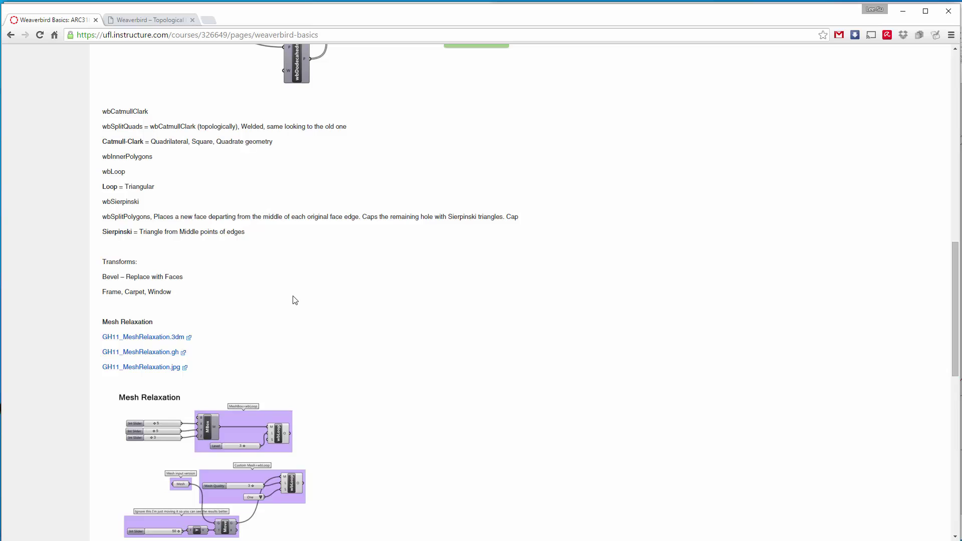
{"action": "scroll", "coordinate": [180, 277], "scroll_direction": "down", "scroll_amount": 1}
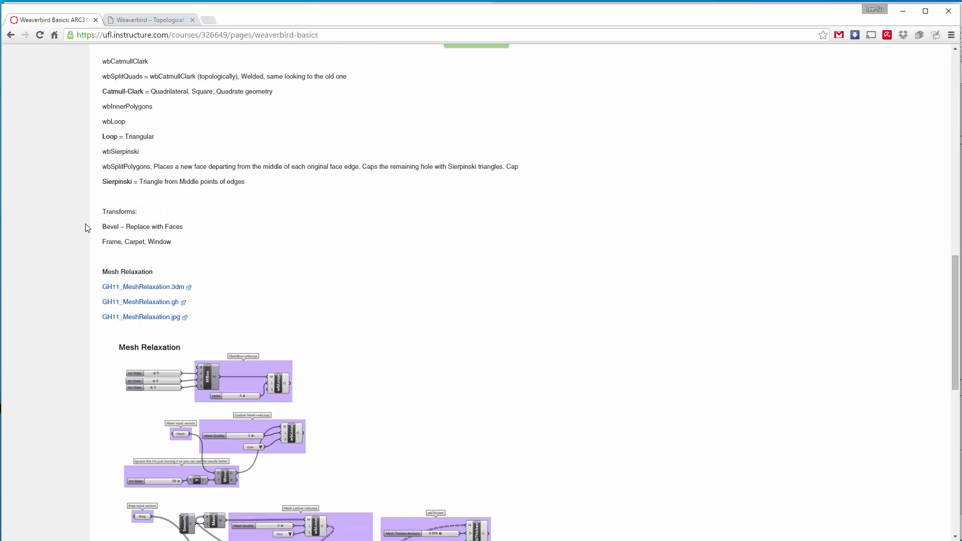
{"action": "scroll", "coordinate": [153, 224], "scroll_direction": "down", "scroll_amount": 3}
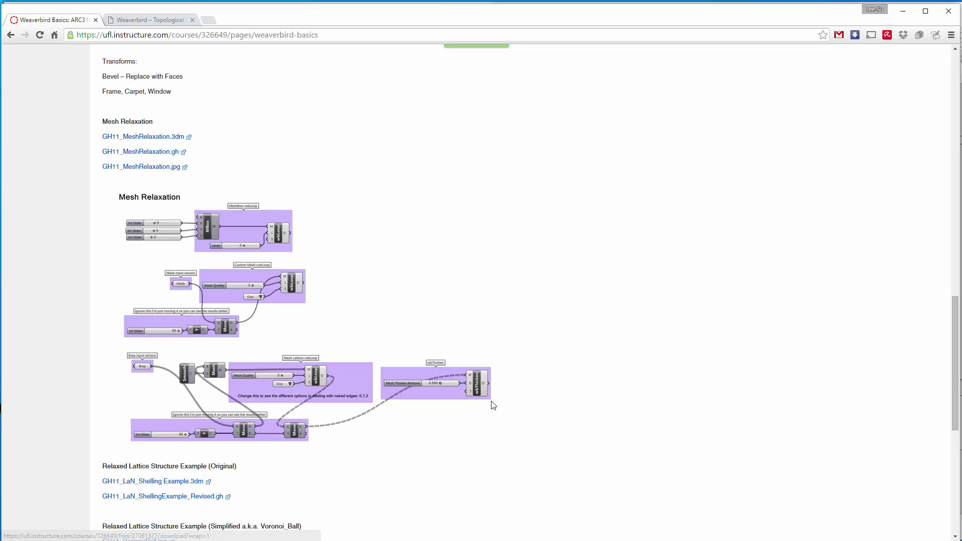
Return to Rhino and close Grasshopper and the Tesselate model, leaving the Grasshopper document's changes unsaved
{"action": "key", "text": "alt+Tab"}
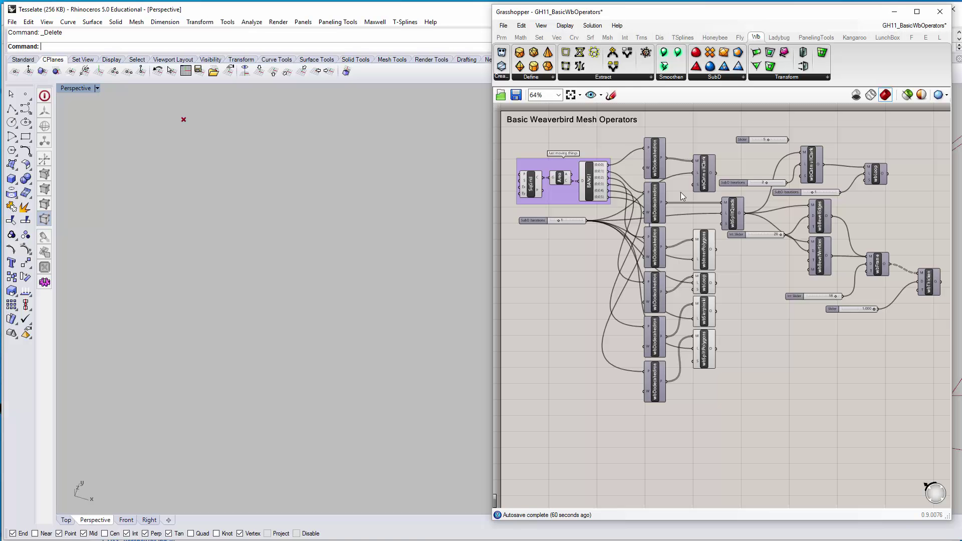
{"action": "left_click", "coordinate": [940, 11]}
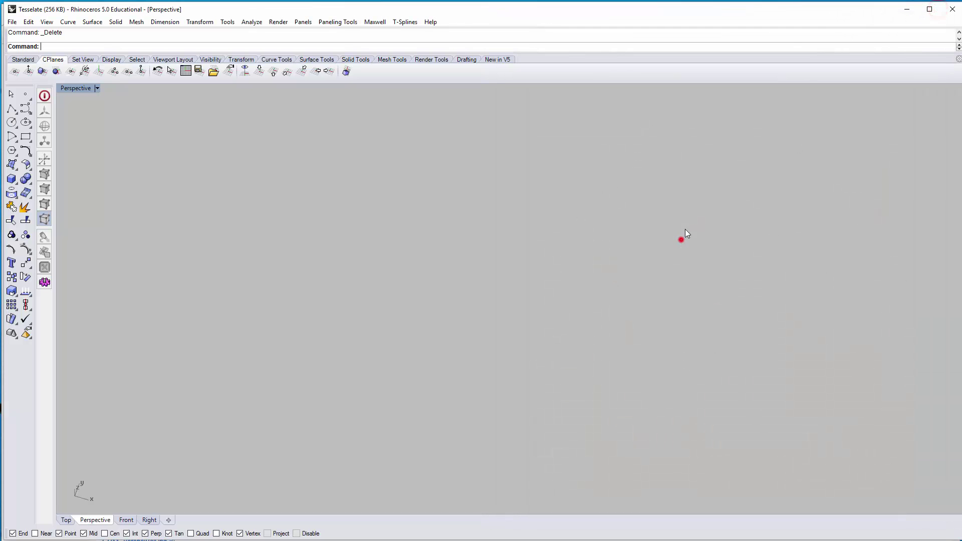
{"action": "left_click", "coordinate": [952, 9]}
{"action": "left_click", "coordinate": [494, 300]}
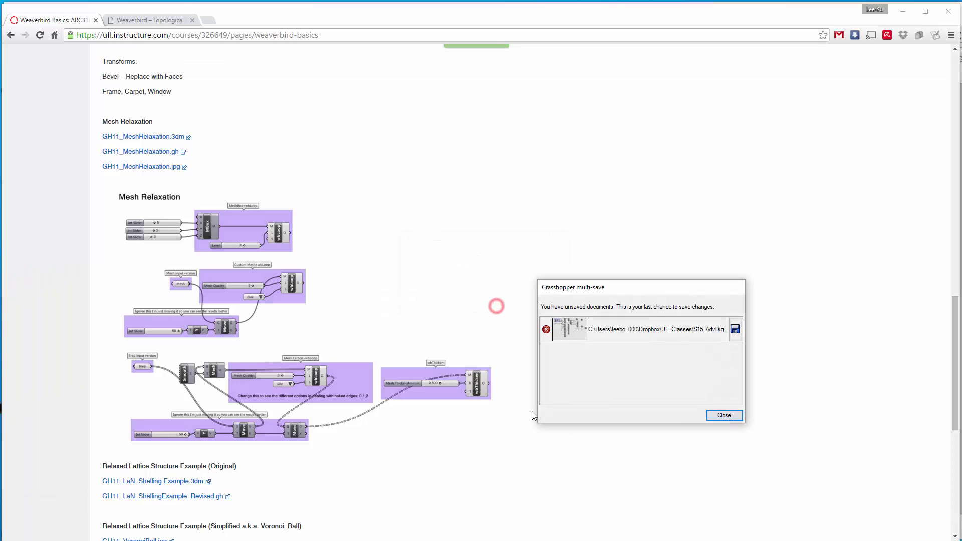
{"action": "left_click", "coordinate": [729, 414]}
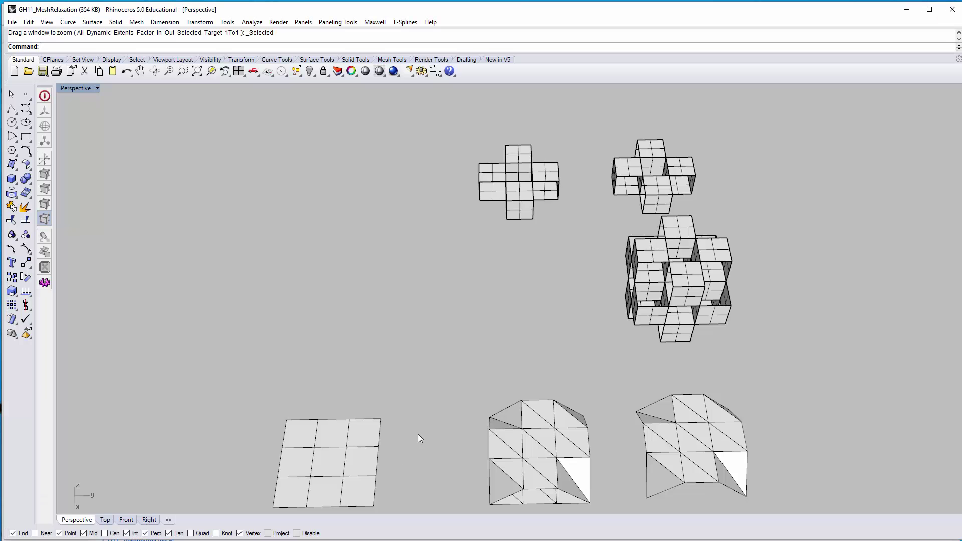
Look over the sample geometry in the MeshRelaxation model, checking the stacked-block objects, folded meshes and flat grid of separate meshes
{"action": "scroll", "coordinate": [524, 294], "scroll_direction": "down", "scroll_amount": 5}
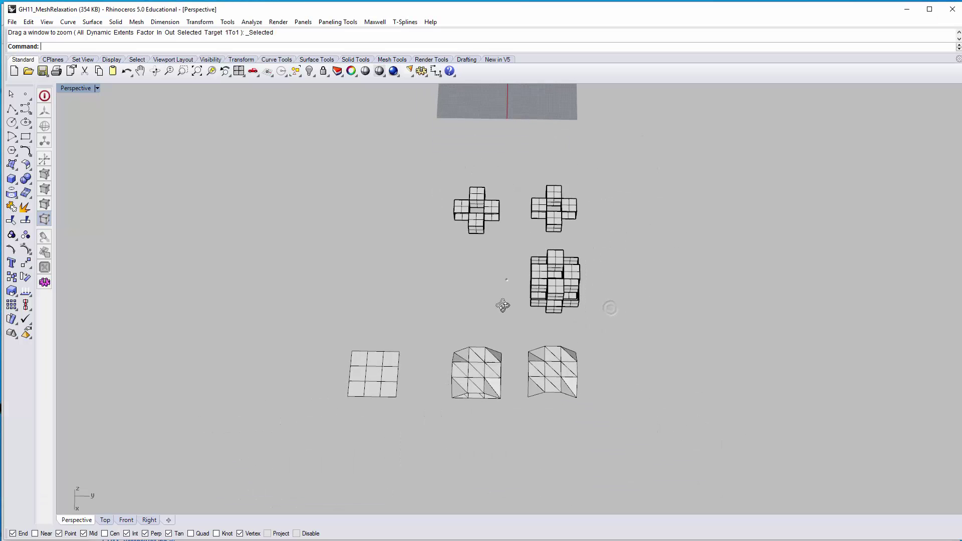
{"action": "right_click_drag", "start_coordinate": [503, 303], "coordinate": [544, 312]}
{"action": "left_click", "coordinate": [376, 301]}
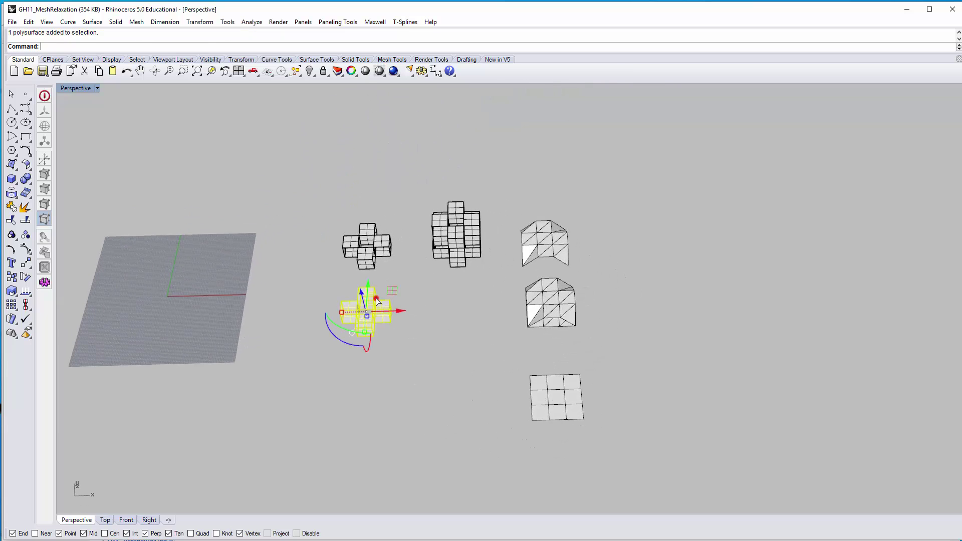
{"action": "left_click", "coordinate": [472, 296]}
{"action": "scroll", "coordinate": [472, 296], "scroll_direction": "up", "scroll_amount": 3}
{"action": "left_click", "coordinate": [513, 401]}
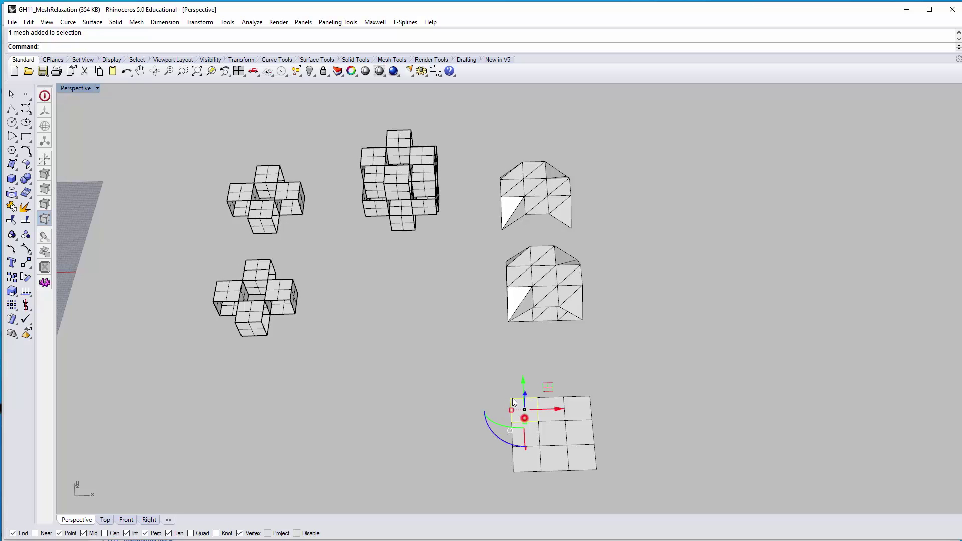
{"action": "left_click", "coordinate": [550, 365]}
{"action": "left_click", "coordinate": [551, 297]}
{"action": "left_click", "coordinate": [455, 307]}
{"action": "left_click", "coordinate": [421, 196]}
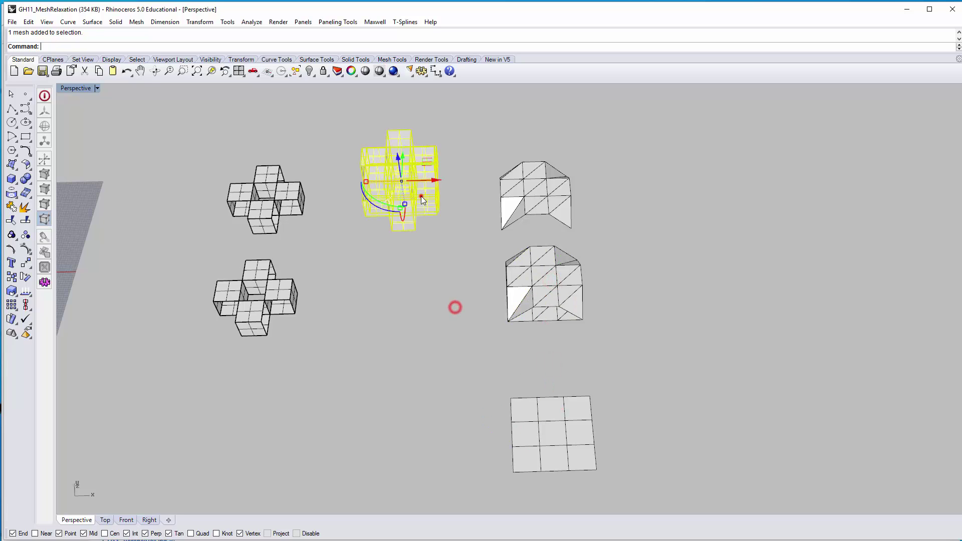
{"action": "left_click", "coordinate": [424, 289]}
{"action": "left_click", "coordinate": [408, 192]}
{"action": "left_click", "coordinate": [343, 250]}
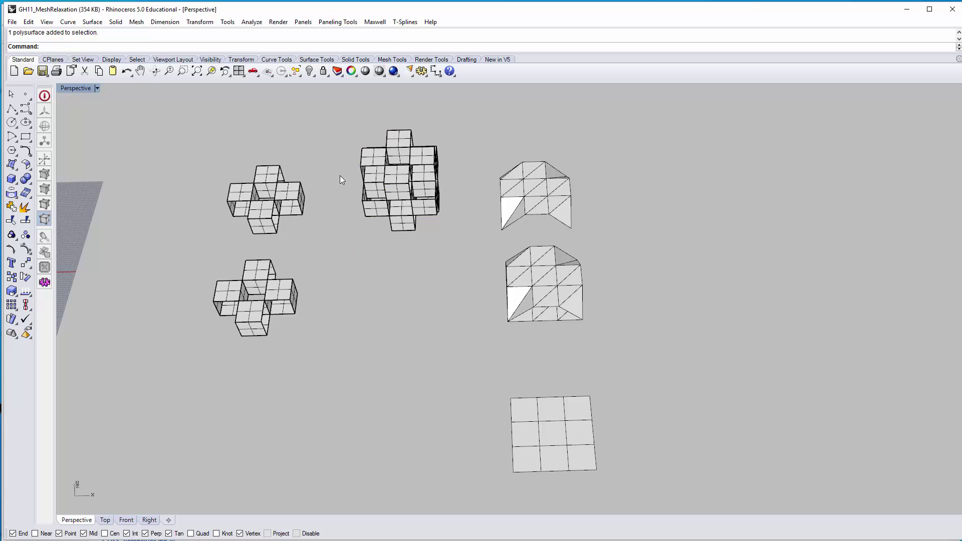
Compare the stacked-block objects with the two folded meshes and the individual faces of the flat grid by selecting them in turn
{"action": "left_click", "coordinate": [398, 172]}
{"action": "left_click", "coordinate": [287, 203]}
{"action": "left_click", "coordinate": [297, 283]}
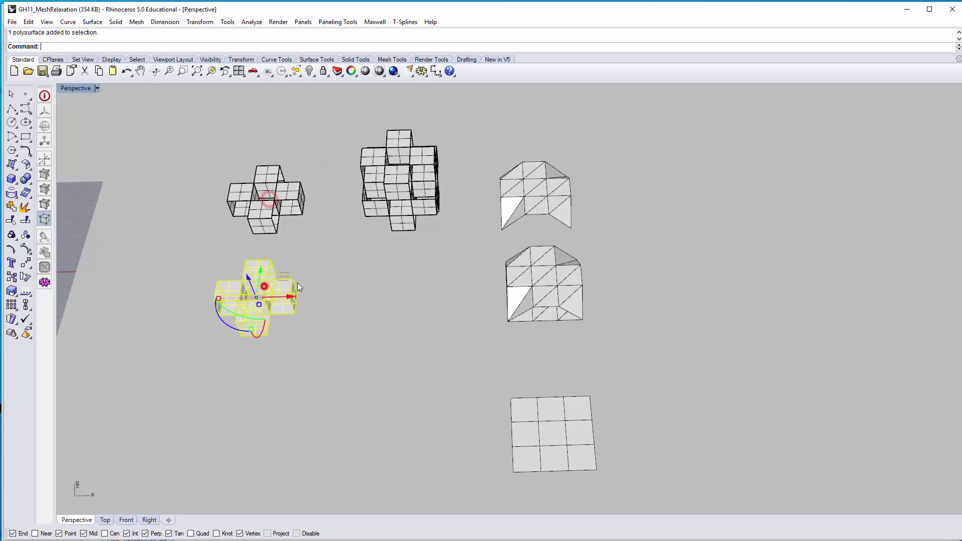
{"action": "left_click", "coordinate": [511, 292]}
{"action": "left_click", "coordinate": [553, 185]}
{"action": "left_click", "coordinate": [559, 259]}
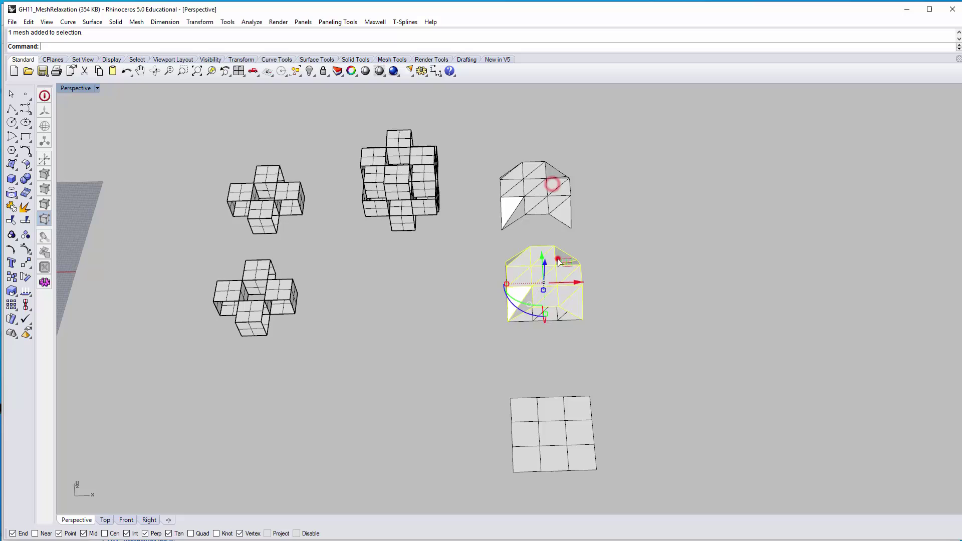
{"action": "left_click", "coordinate": [563, 400]}
{"action": "left_click", "coordinate": [556, 426]}
{"action": "left_click", "coordinate": [519, 436]}
{"action": "left_click", "coordinate": [545, 402]}
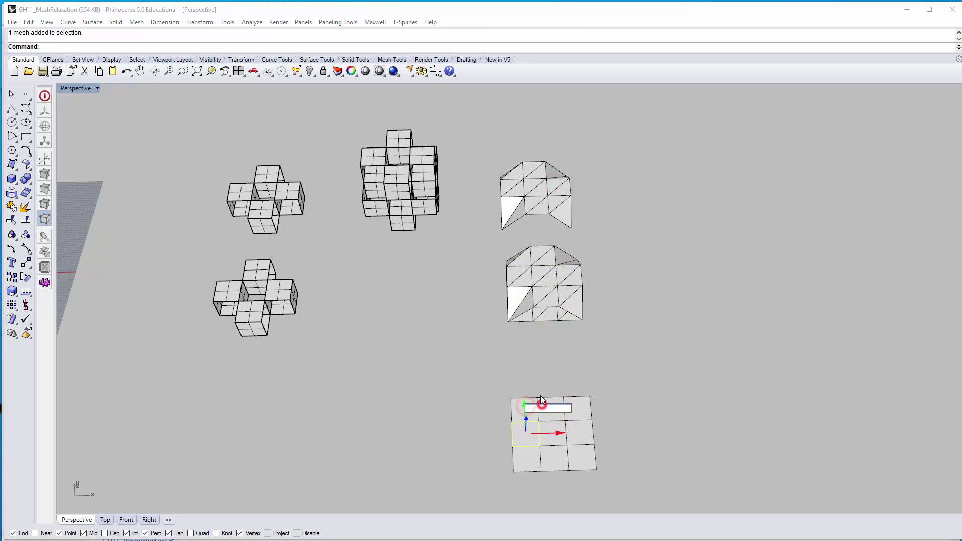
{"action": "left_click", "coordinate": [610, 354]}
{"action": "right_click_drag", "start_coordinate": [486, 350], "coordinate": [483, 337]}
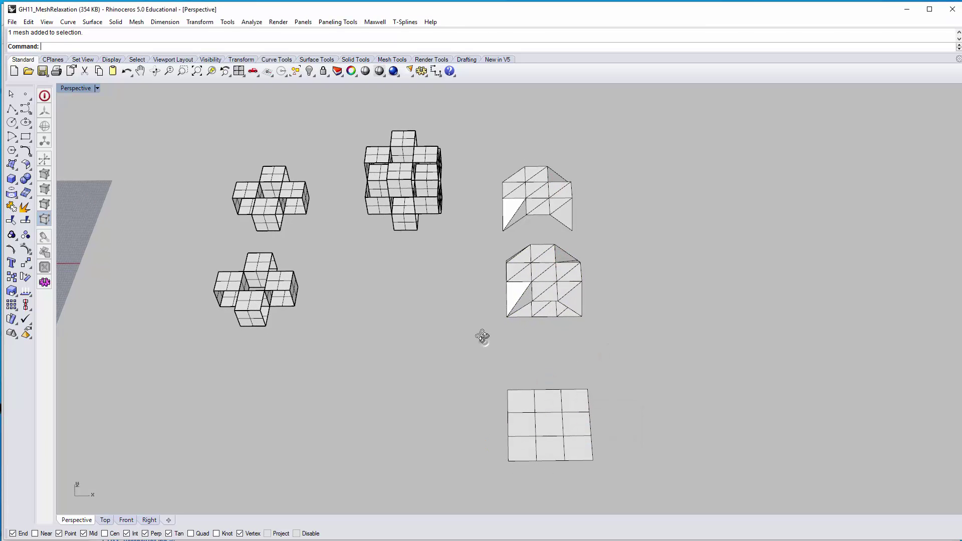
Launch Grasshopper and load the GH11_MeshRelaxation definition from the Week11 Weaverbird folder
{"action": "type", "text": "gh"}
{"action": "key", "text": "Return"}
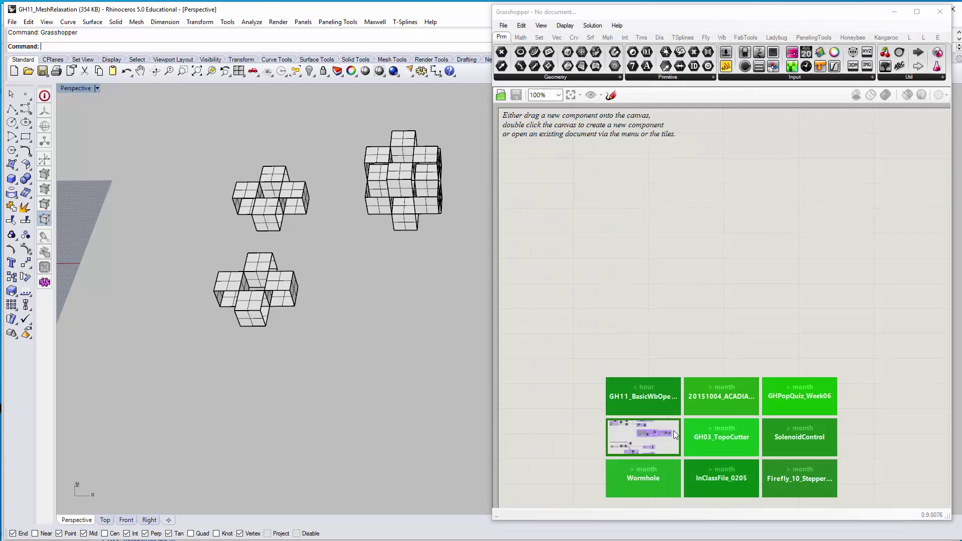
{"action": "key", "text": "alt+Tab"}
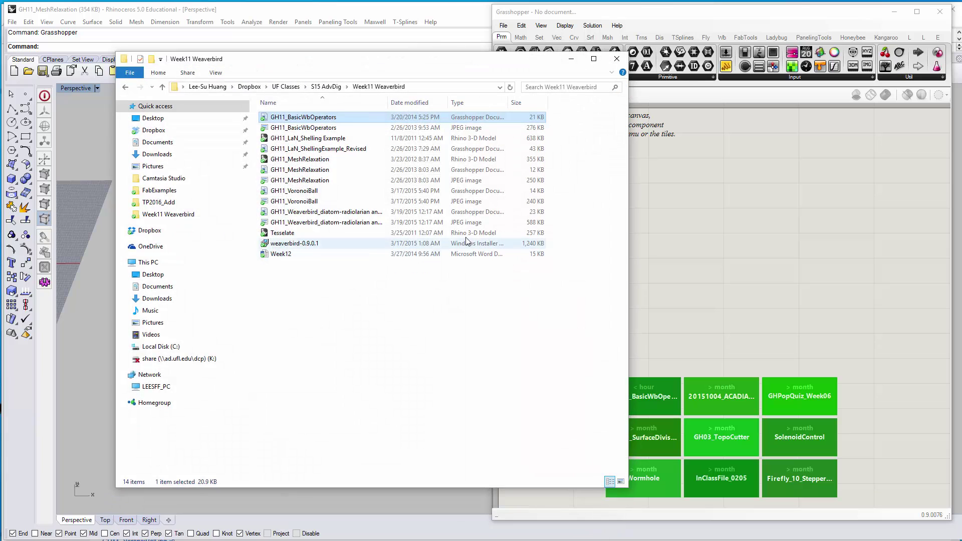
{"action": "left_click", "coordinate": [408, 346]}
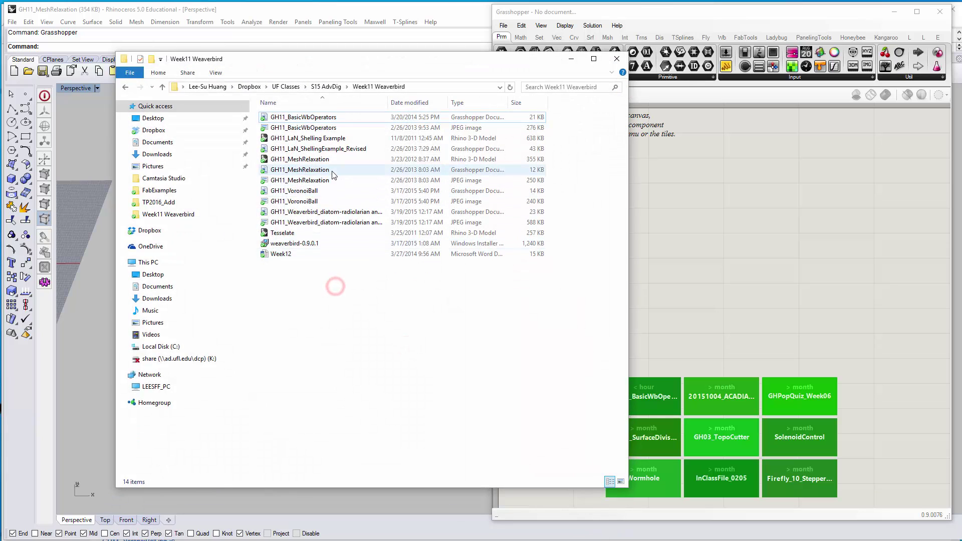
{"action": "left_click_drag", "start_coordinate": [335, 169], "coordinate": [709, 198]}
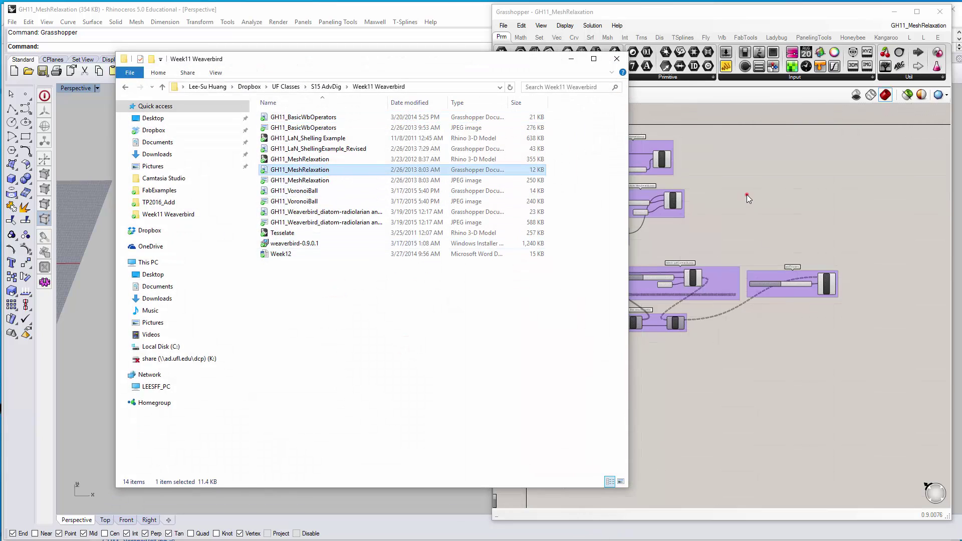
{"action": "left_click", "coordinate": [747, 194]}
Examine the subdivided previews beside the source blocks and the component groups in the Mesh Relaxation definition
{"action": "right_click_drag", "start_coordinate": [362, 194], "coordinate": [407, 166], "text": "shift"}
{"action": "right_click_drag", "start_coordinate": [322, 225], "coordinate": [344, 189]}
{"action": "right_click_drag", "start_coordinate": [369, 130], "coordinate": [353, 187], "text": "shift"}
{"action": "right_click_drag", "start_coordinate": [581, 183], "coordinate": [587, 229]}
{"action": "scroll", "coordinate": [586, 228], "scroll_direction": "up", "scroll_amount": 4}
{"action": "right_click_drag", "start_coordinate": [678, 236], "coordinate": [696, 286]}
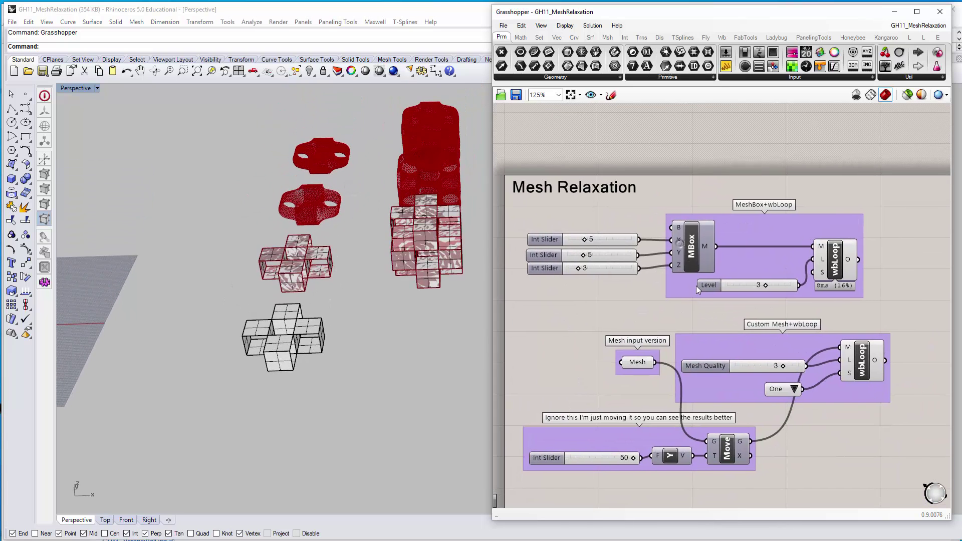
{"action": "scroll", "coordinate": [696, 285], "scroll_direction": "up", "scroll_amount": 1}
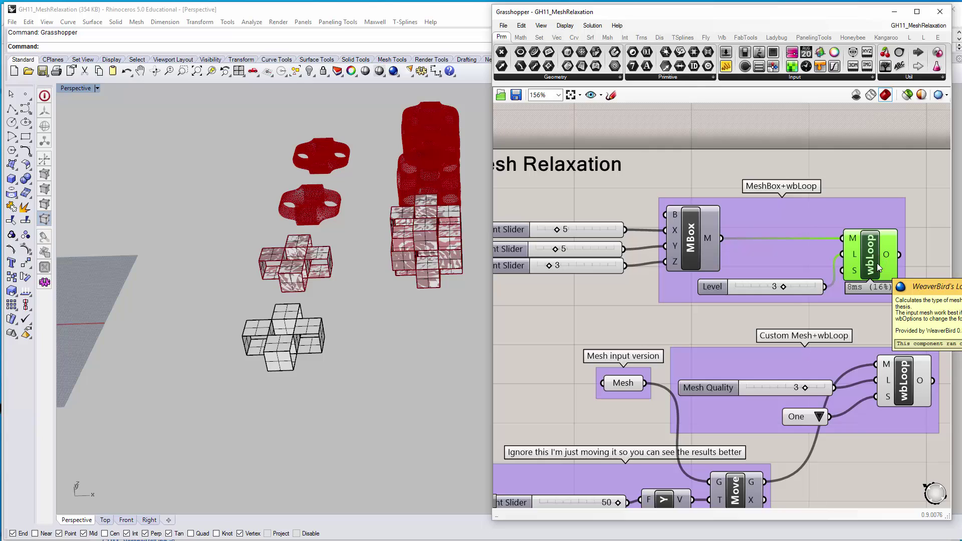
{"action": "left_click", "coordinate": [684, 308]}
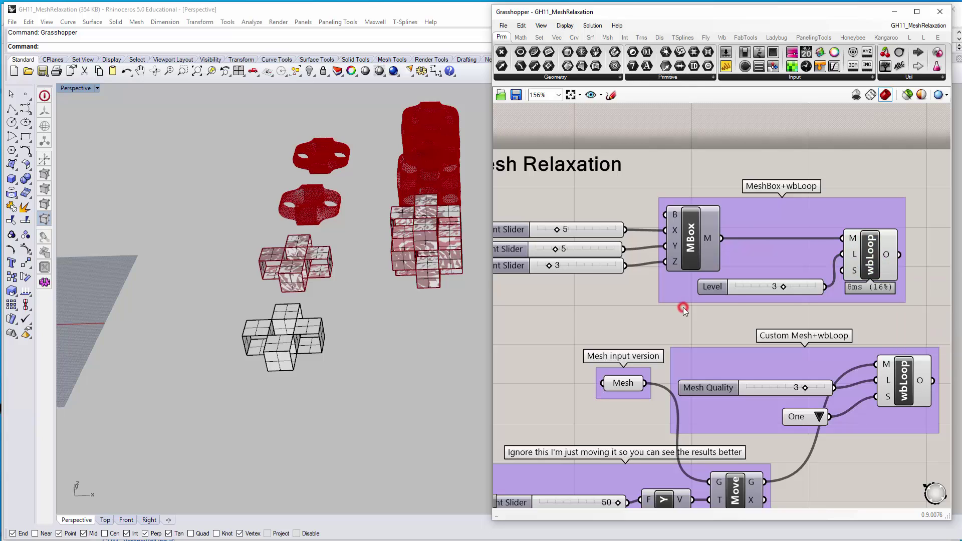
Turn on the preview of the Mesh Box component in the MeshBox+wbLoop group
{"action": "left_click", "coordinate": [682, 236]}
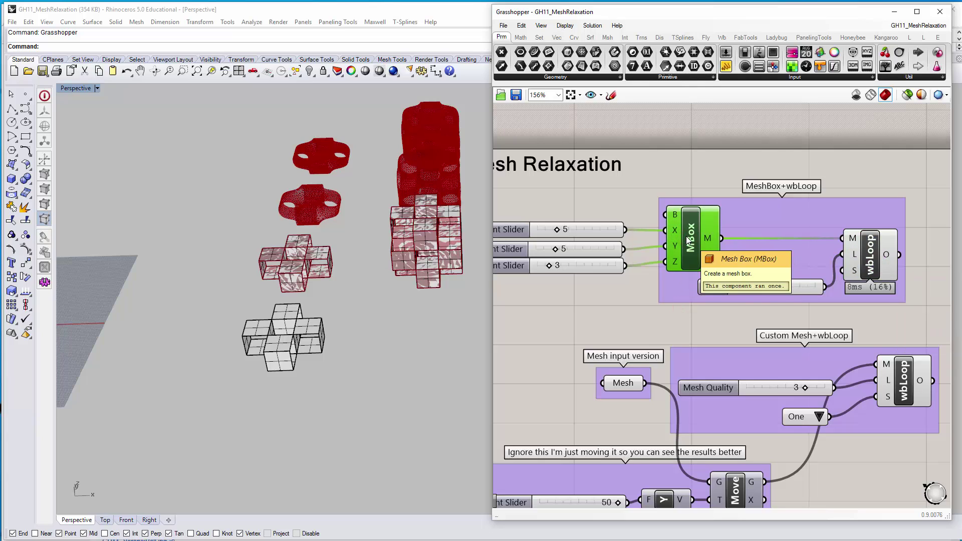
{"action": "key", "text": "ctrl+q"}
{"action": "left_click", "coordinate": [608, 341]}
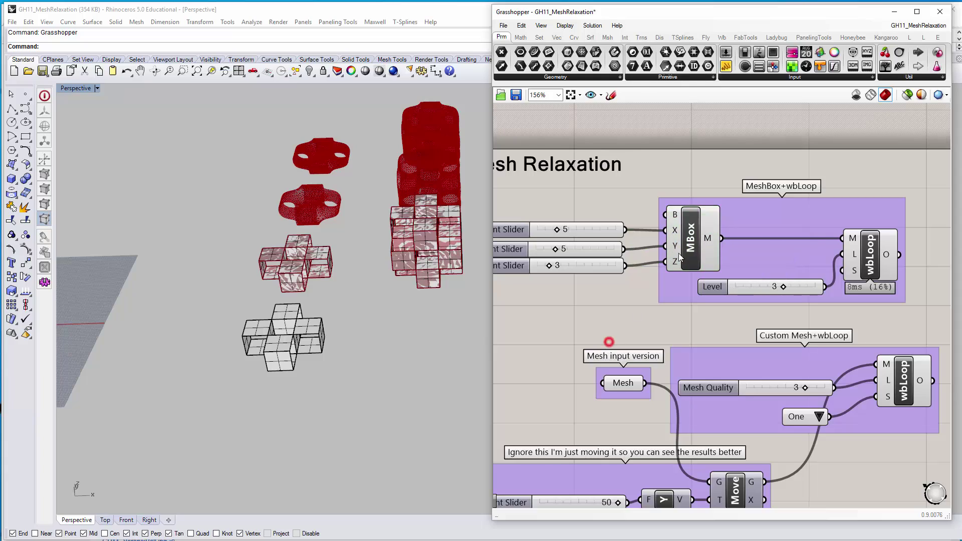
Inspect the Mesh Box at the model origin against its wbLoop result, highlighting the Mesh Box component on and off
{"action": "left_click", "coordinate": [679, 252]}
{"action": "right_click_drag", "start_coordinate": [356, 272], "coordinate": [245, 296], "text": "shift"}
{"action": "scroll", "coordinate": [246, 296], "scroll_direction": "down", "scroll_amount": 6}
{"action": "right_click_drag", "start_coordinate": [334, 282], "coordinate": [341, 307]}
{"action": "right_click_drag", "start_coordinate": [103, 280], "coordinate": [326, 253], "text": "shift"}
{"action": "scroll", "coordinate": [286, 300], "scroll_direction": "up", "scroll_amount": 10}
{"action": "scroll", "coordinate": [387, 293], "scroll_direction": "up", "scroll_amount": 5}
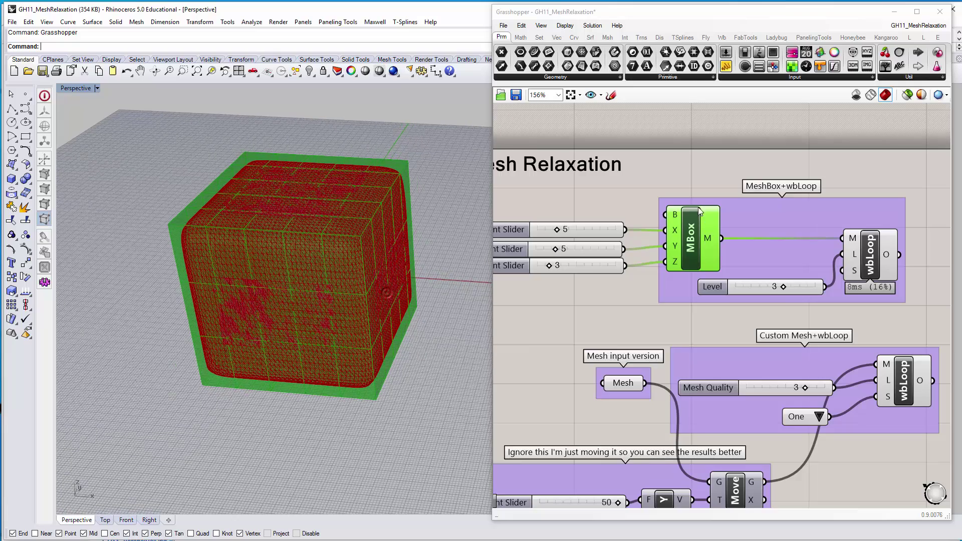
{"action": "left_click", "coordinate": [695, 177]}
{"action": "left_click", "coordinate": [686, 229]}
{"action": "left_click", "coordinate": [691, 150]}
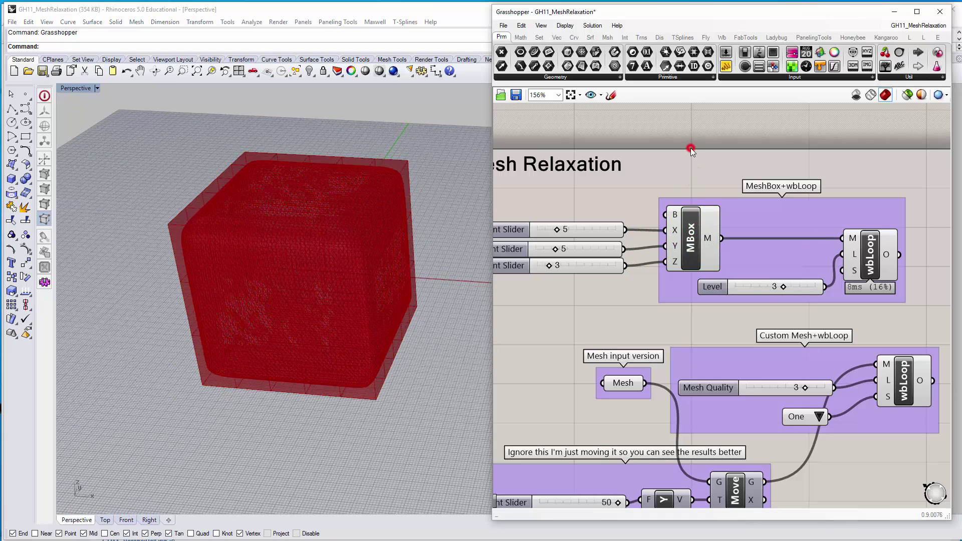
{"action": "left_click", "coordinate": [691, 232]}
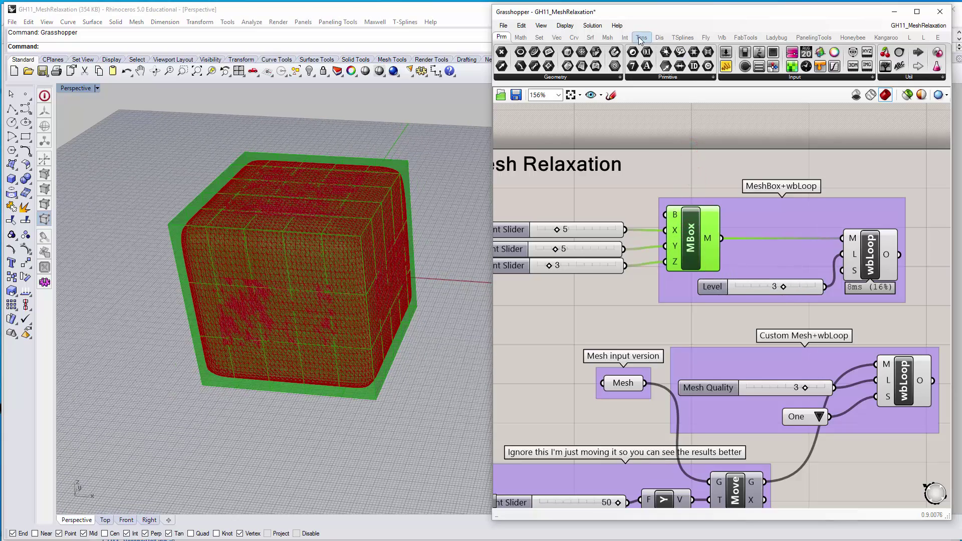
Place an extra Mesh Box component from the mesh primitives above the MeshBox+wbLoop group and delete it
{"action": "left_click", "coordinate": [607, 37]}
{"action": "left_click", "coordinate": [604, 77]}
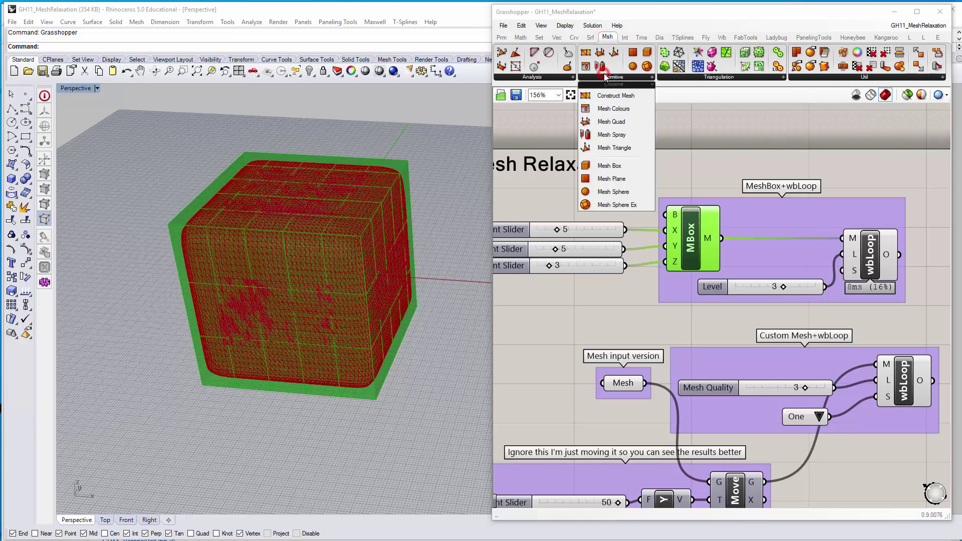
{"action": "left_click_drag", "start_coordinate": [609, 167], "coordinate": [687, 147]}
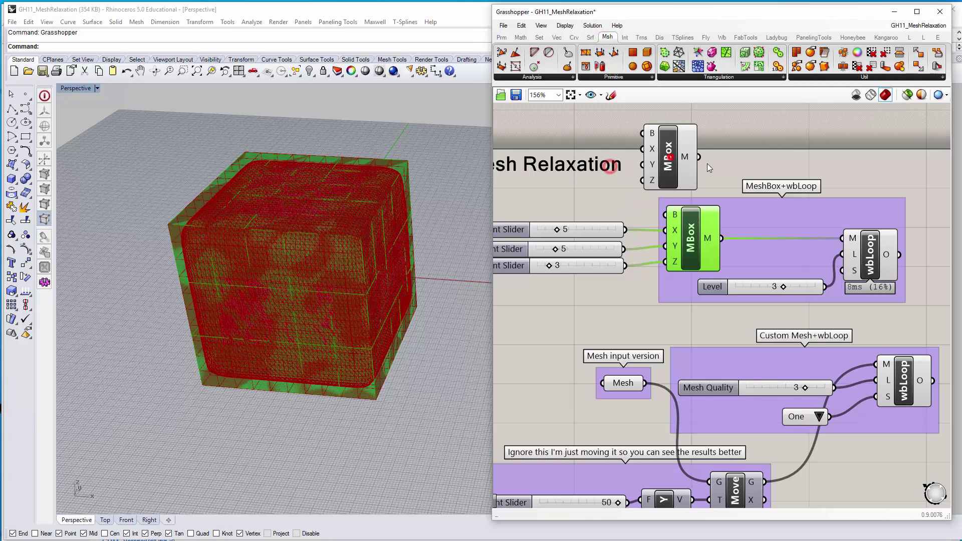
{"action": "key", "text": "Delete"}
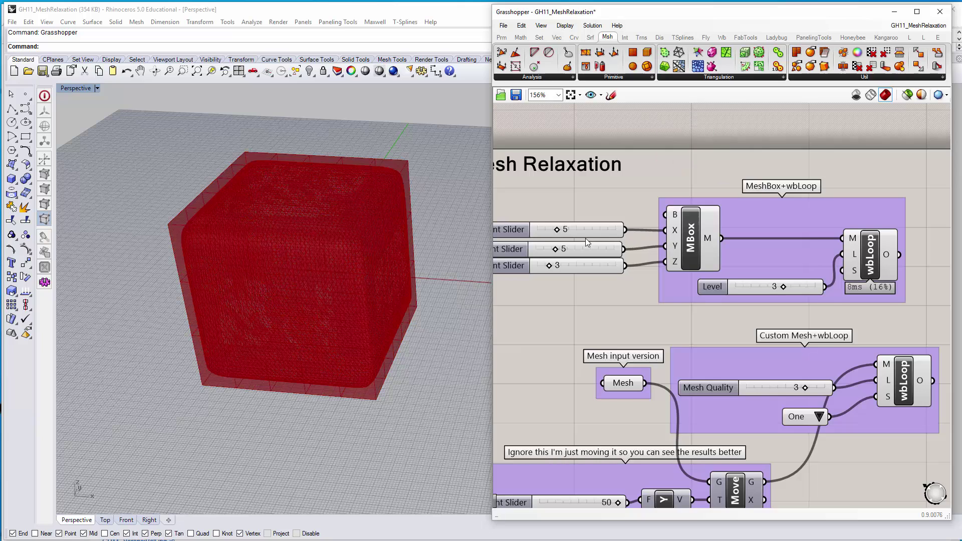
Set the integer slider feeding the Mesh Box's Z input to 5
{"action": "right_click_drag", "start_coordinate": [586, 239], "coordinate": [634, 237]}
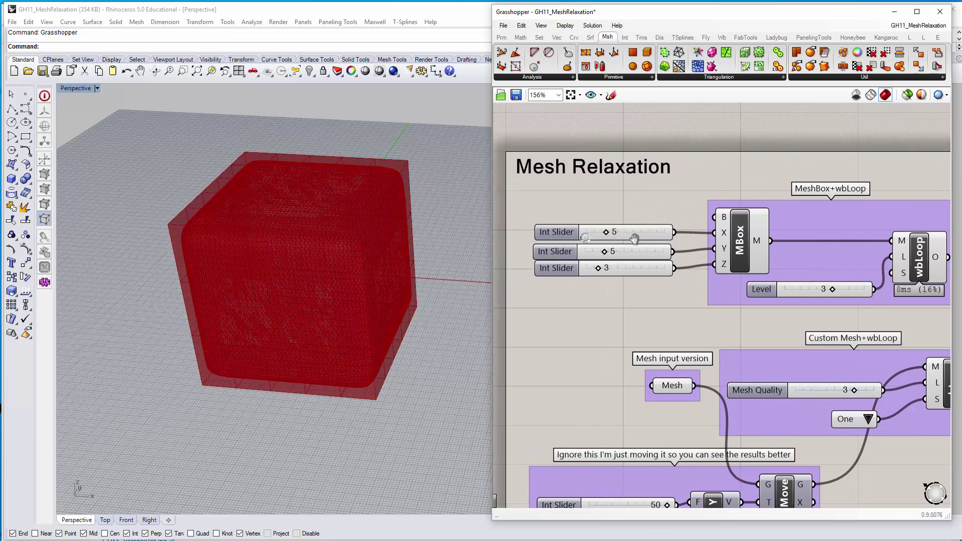
{"action": "left_click", "coordinate": [755, 243]}
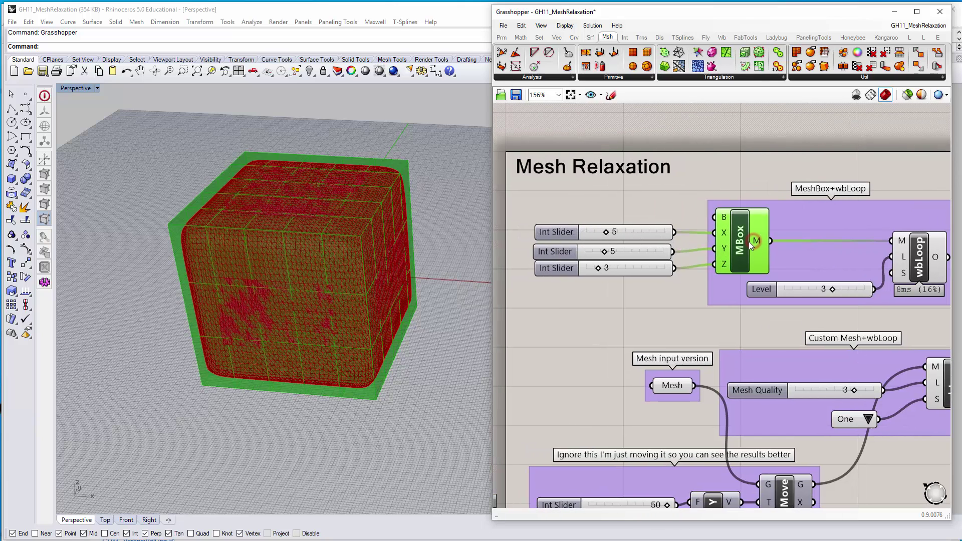
{"action": "right_click_drag", "start_coordinate": [327, 288], "coordinate": [283, 273]}
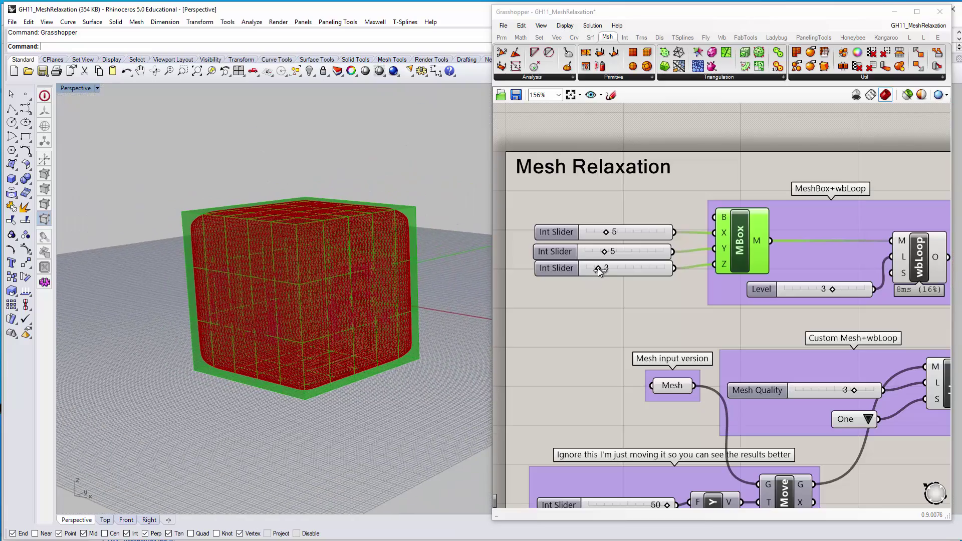
{"action": "mouse_move", "coordinate": [597, 269]}
{"action": "left_mouse_down"}
{"action": "mouse_move", "coordinate": [615, 269]}
{"action": "mouse_move", "coordinate": [603, 266]}
{"action": "left_mouse_up"}
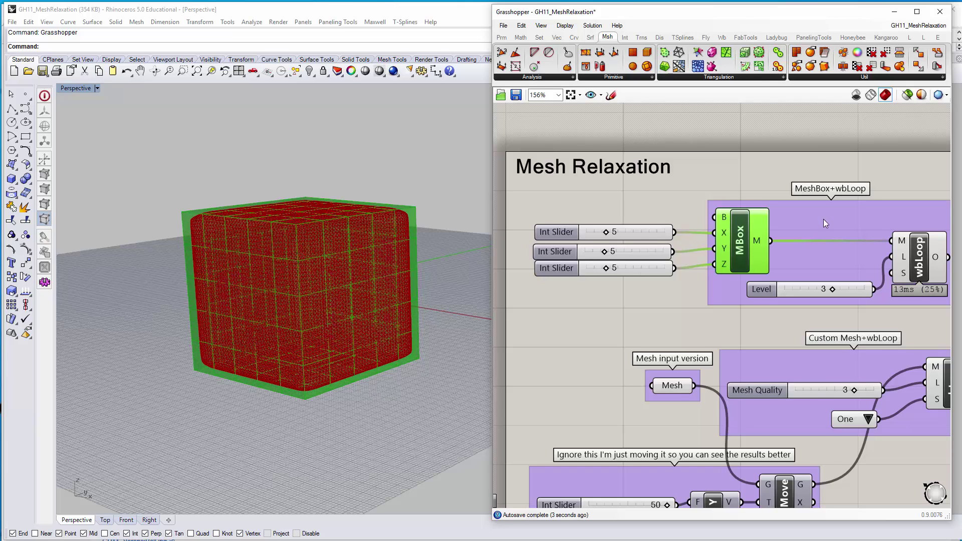
Hide the wbLoop preview and nudge the MeshBox+wbLoop group slightly, leaving the Mesh Box selected for inspection
{"action": "right_click_drag", "start_coordinate": [825, 224], "coordinate": [774, 232]}
{"action": "left_click", "coordinate": [855, 266]}
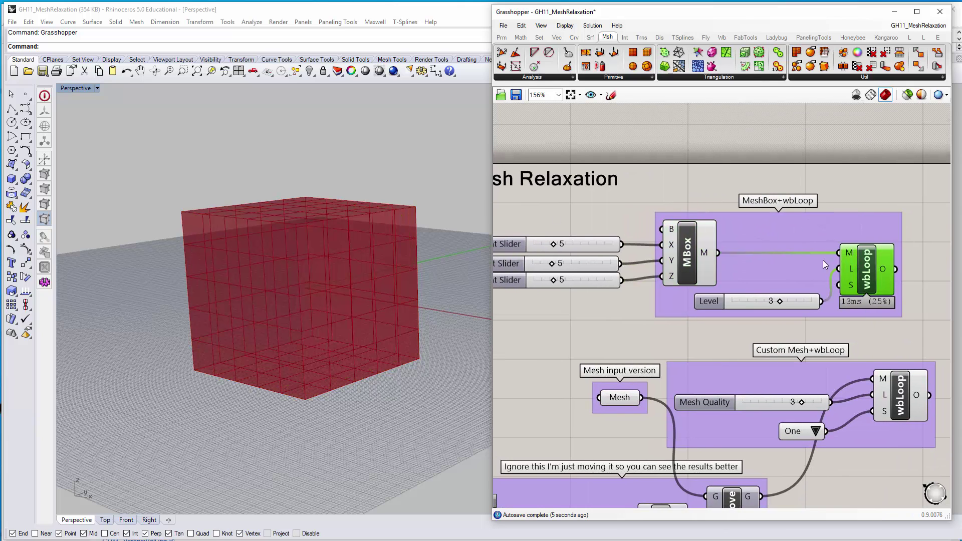
{"action": "left_click_drag", "start_coordinate": [837, 221], "coordinate": [844, 217]}
{"action": "left_click", "coordinate": [868, 177]}
{"action": "right_click_drag", "start_coordinate": [313, 256], "coordinate": [323, 254]}
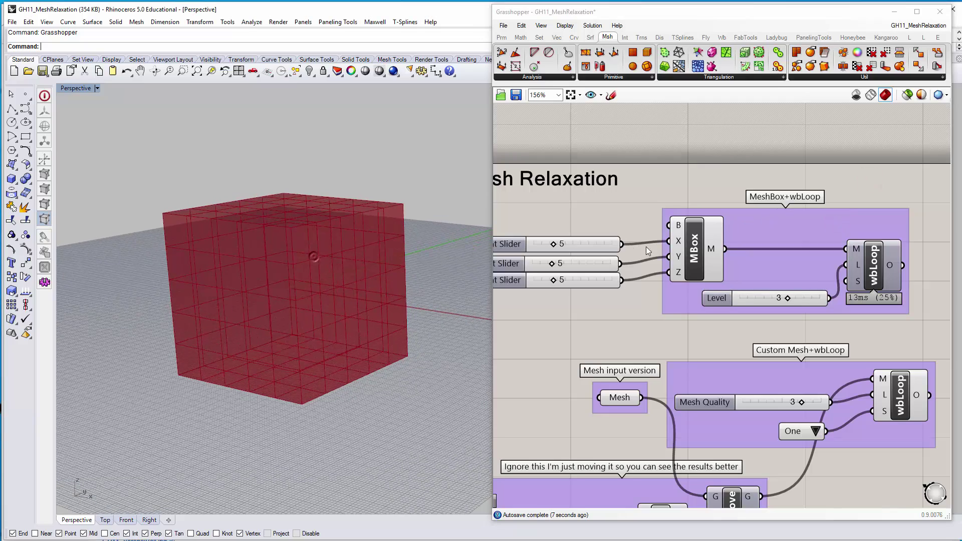
{"action": "left_click", "coordinate": [687, 253]}
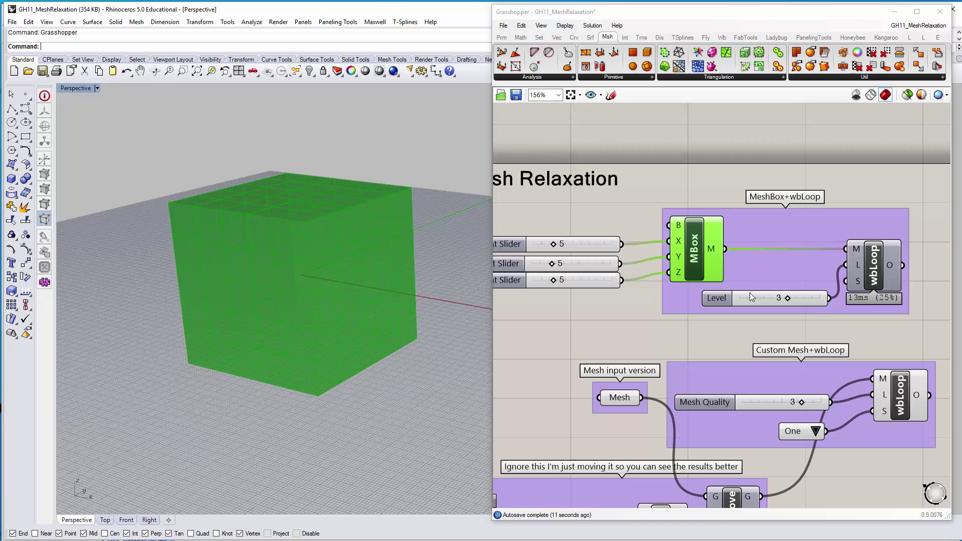
{"action": "right_click_drag", "start_coordinate": [660, 291], "coordinate": [677, 288]}
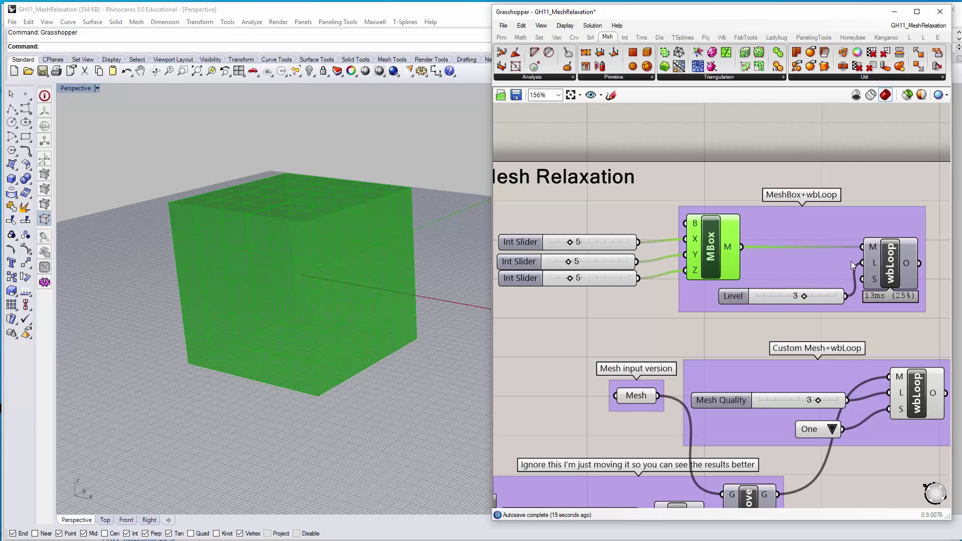
Show the wbLoop preview again and examine its subdivided mesh up close inside the Mesh Box
{"action": "left_click", "coordinate": [885, 258]}
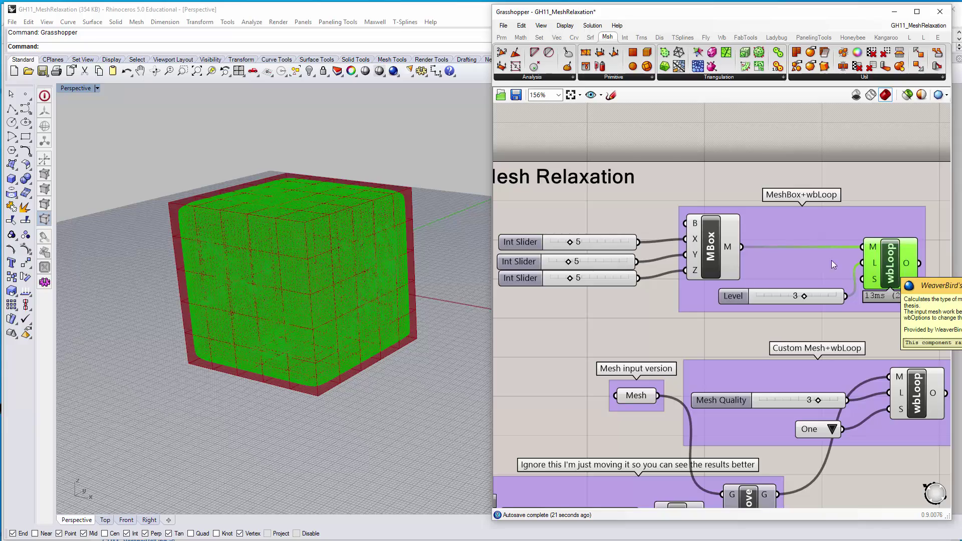
{"action": "right_click_drag", "start_coordinate": [227, 245], "coordinate": [252, 257]}
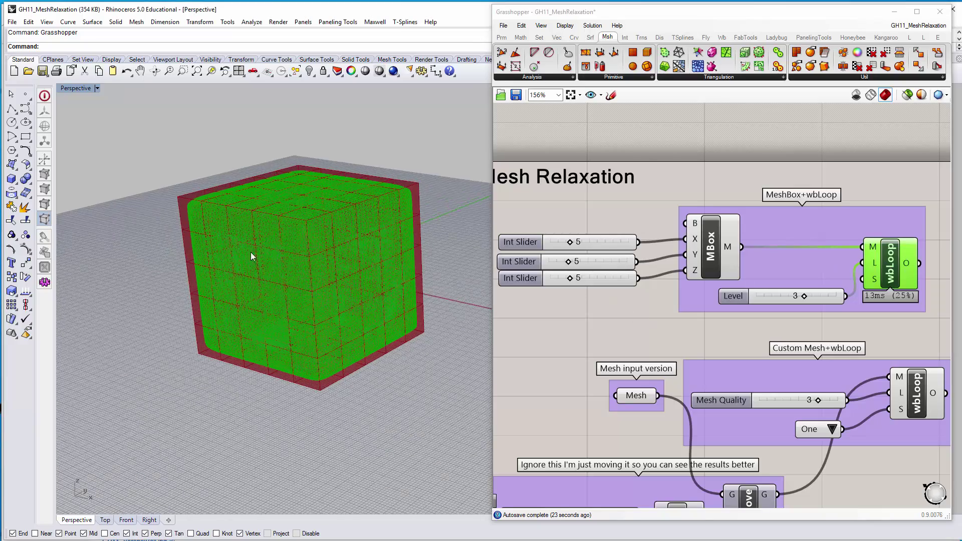
{"action": "scroll", "coordinate": [301, 286], "scroll_direction": "up", "scroll_amount": 5}
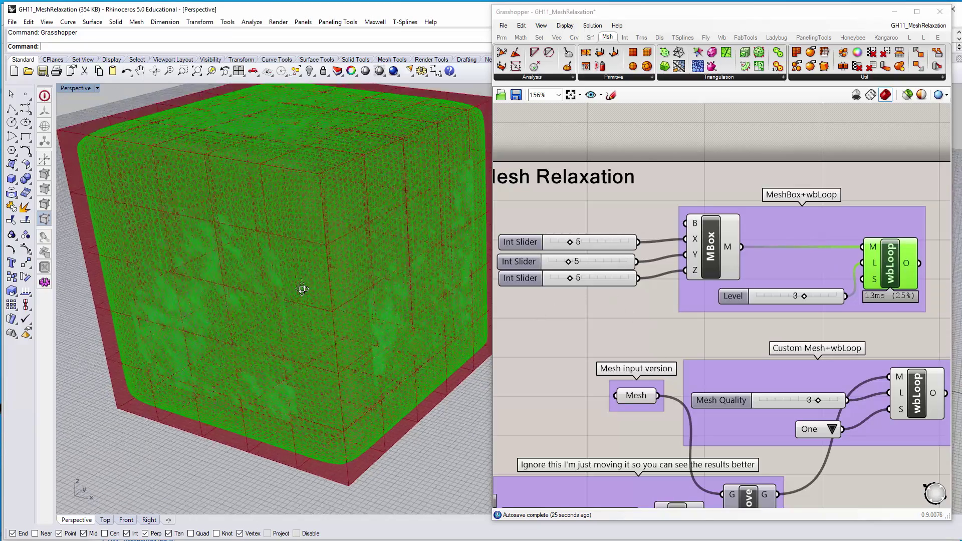
Set the MeshBox+wbLoop Level slider to 1, back to 3, and to 1 again to compare subdivision levels
{"action": "left_click_drag", "start_coordinate": [804, 296], "coordinate": [774, 296]}
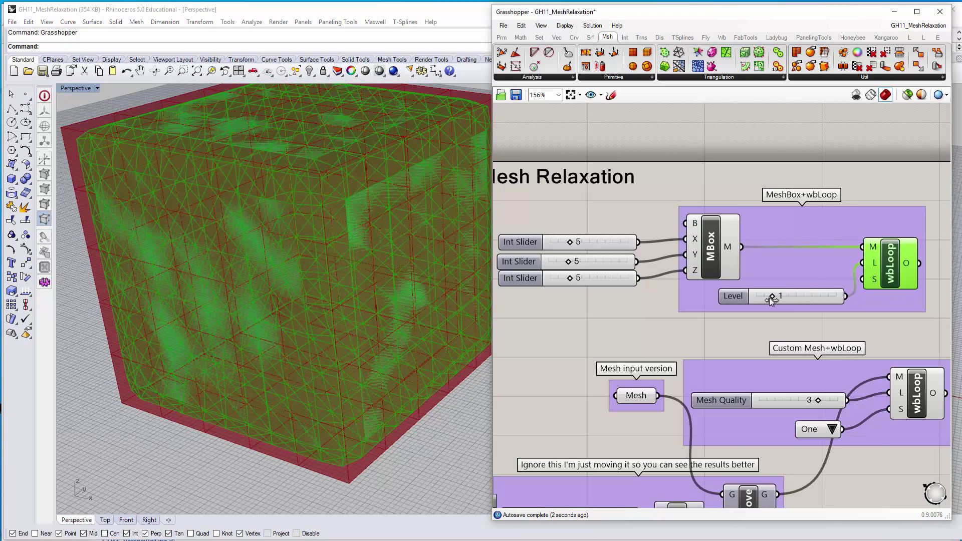
{"action": "left_click", "coordinate": [772, 296]}
{"action": "left_click_drag", "start_coordinate": [777, 296], "coordinate": [805, 304]}
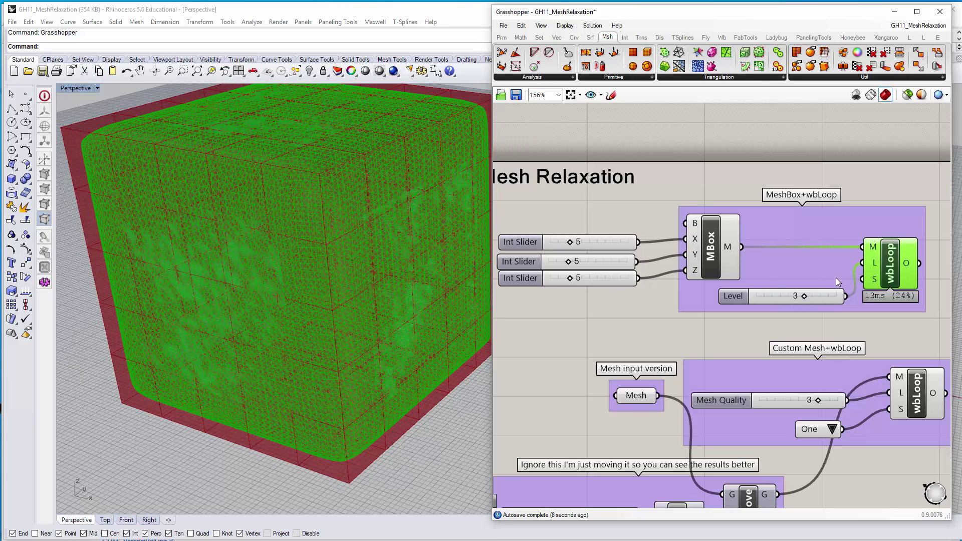
{"action": "left_click_drag", "start_coordinate": [803, 297], "coordinate": [780, 293]}
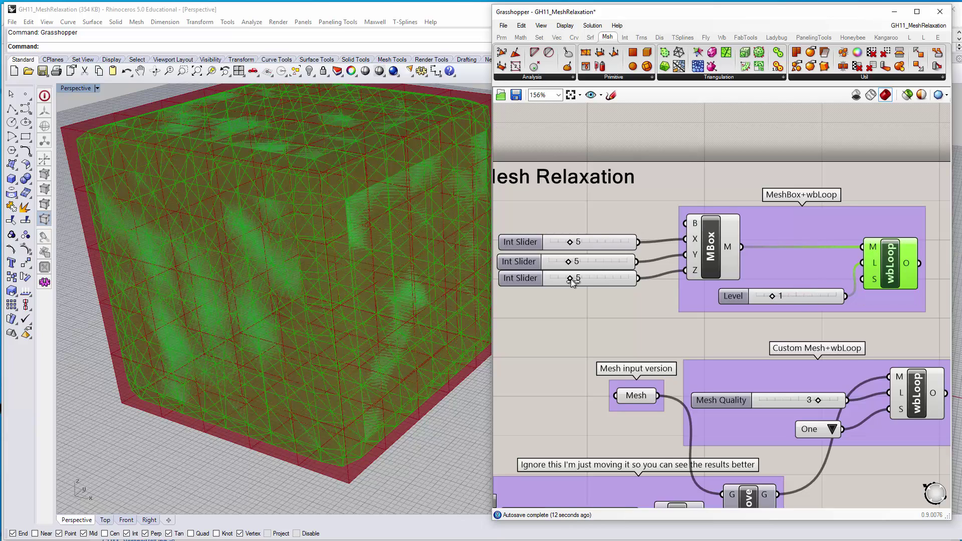
Set the three integer sliders feeding the Mesh Box's X, Y and Z inputs to 10
{"action": "left_click_drag", "start_coordinate": [569, 281], "coordinate": [593, 245]}
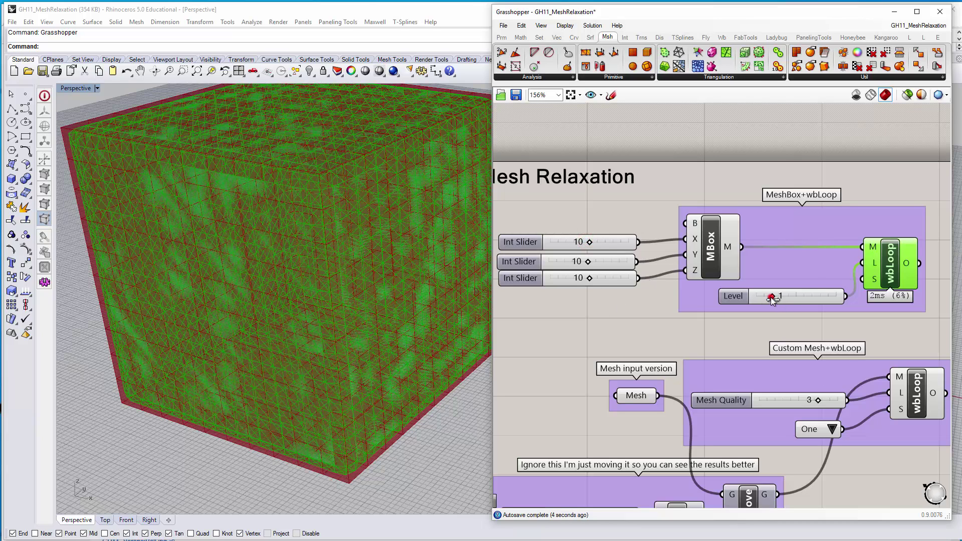
{"action": "mouse_move", "coordinate": [771, 300]}
{"action": "left_mouse_down"}
{"action": "mouse_move", "coordinate": [801, 304]}
{"action": "mouse_move", "coordinate": [777, 296]}
{"action": "left_mouse_up"}
Set the Mesh Box's X, Y and Z sliders to 3 and the wbLoop Level to 3
{"action": "left_click_drag", "start_coordinate": [589, 243], "coordinate": [562, 282]}
{"action": "right_click_drag", "start_coordinate": [306, 295], "coordinate": [235, 245]}
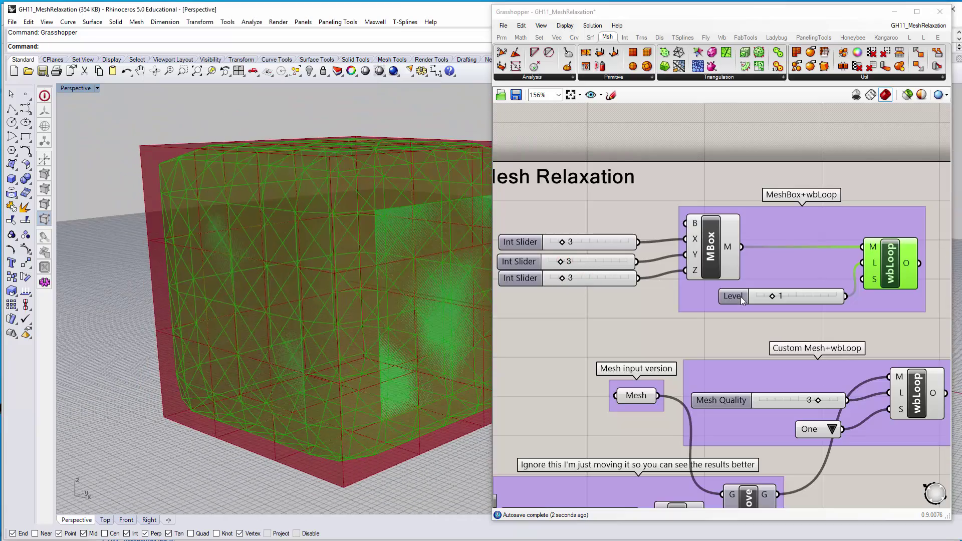
{"action": "left_click_drag", "start_coordinate": [772, 300], "coordinate": [806, 300]}
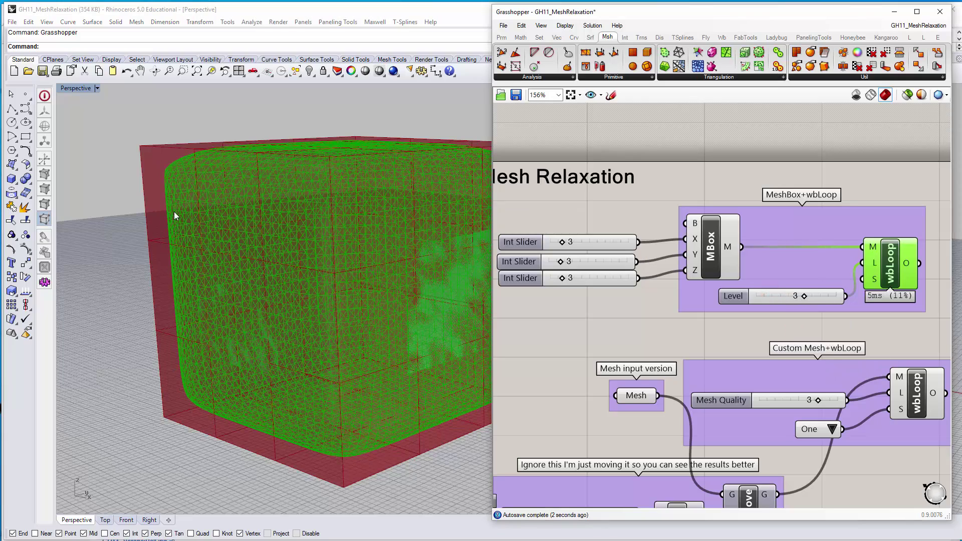
{"action": "right_click_drag", "start_coordinate": [281, 250], "coordinate": [389, 268]}
{"action": "scroll", "coordinate": [388, 267], "scroll_direction": "down", "scroll_amount": 6}
{"action": "mouse_move", "coordinate": [341, 226]}
{"action": "right_mouse_down"}
{"action": "mouse_move", "coordinate": [330, 313]}
{"action": "mouse_move", "coordinate": [332, 251]}
{"action": "mouse_move", "coordinate": [316, 217]}
{"action": "mouse_move", "coordinate": [342, 230]}
{"action": "right_mouse_up"}
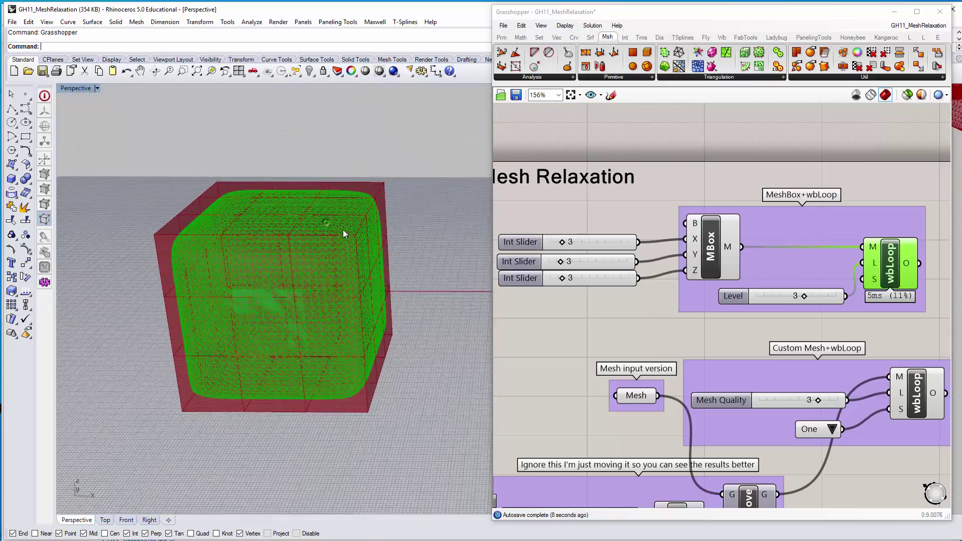
{"action": "scroll", "coordinate": [348, 215], "scroll_direction": "up", "scroll_amount": 2}
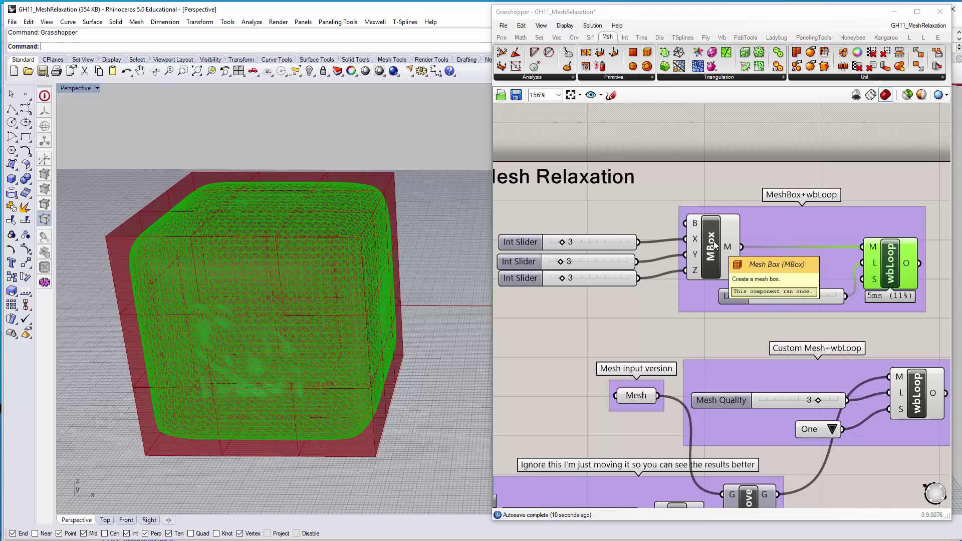
Hide the preview of the MeshBox group's wbLoop and select the Mesh Box to examine it alone
{"action": "left_click", "coordinate": [893, 258]}
{"action": "key", "text": "ctrl+q"}
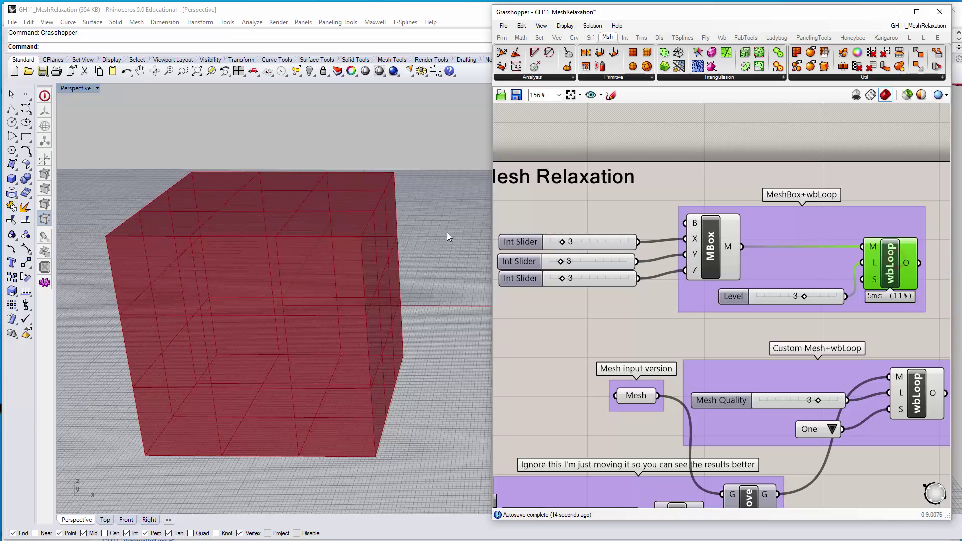
{"action": "right_click_drag", "start_coordinate": [339, 240], "coordinate": [337, 268]}
{"action": "left_click", "coordinate": [720, 253]}
{"action": "right_click_drag", "start_coordinate": [365, 190], "coordinate": [354, 215]}
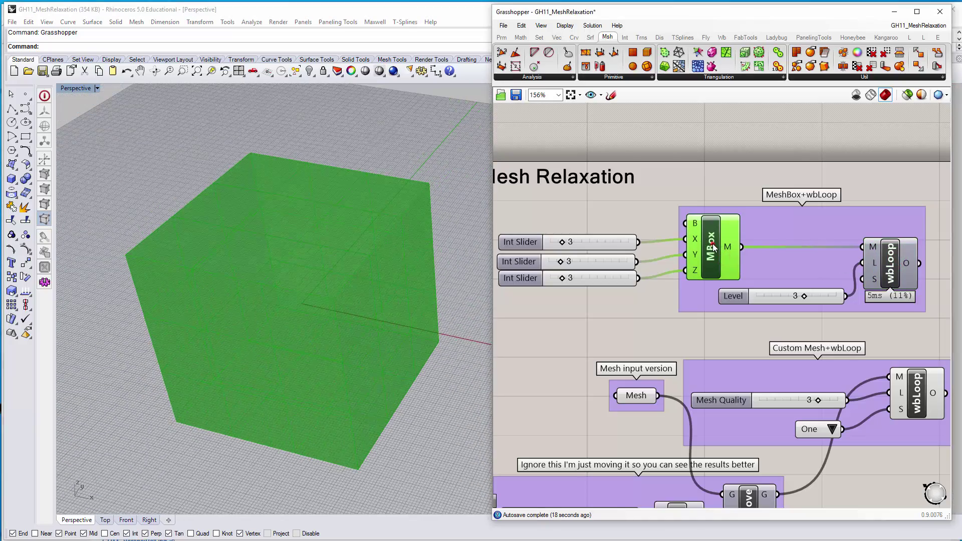
Hide the Mesh Box preview and show the wbLoop preview to examine the smoothed box by itself
{"action": "key", "text": "ctrl+q"}
{"action": "left_click", "coordinate": [888, 252]}
{"action": "key", "text": "ctrl+q"}
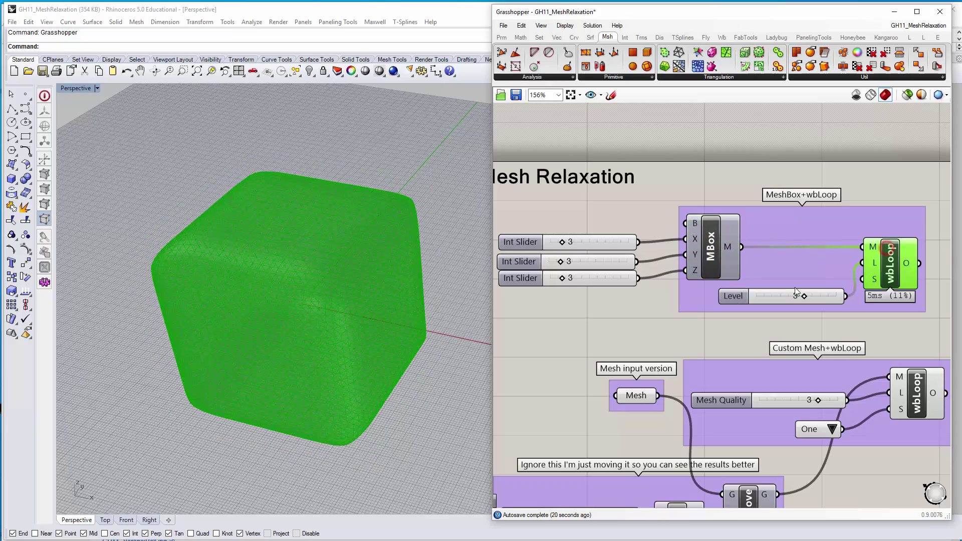
{"action": "right_click_drag", "start_coordinate": [398, 287], "coordinate": [320, 297]}
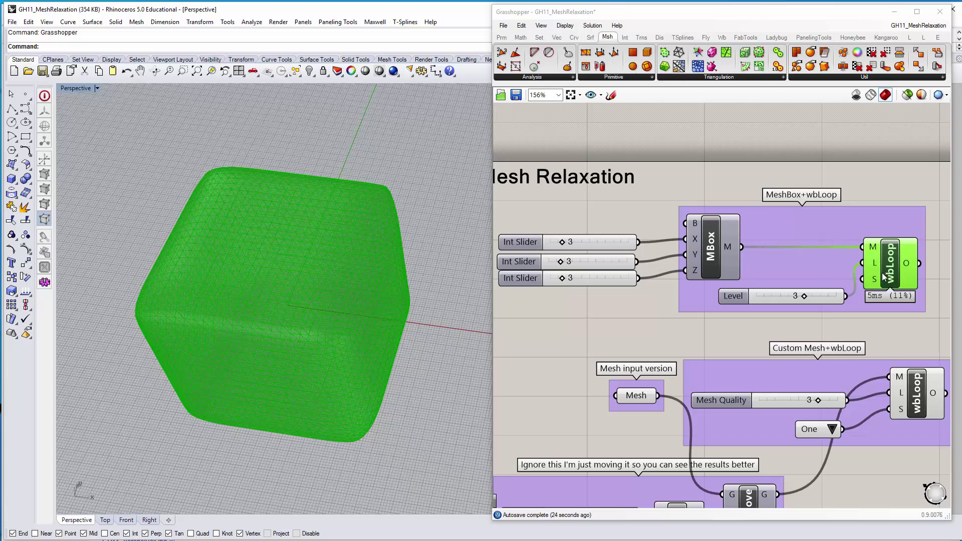
Hide the preview of the MeshBox group's wbLoop and clear the component selection
{"action": "right_click_drag", "start_coordinate": [886, 298], "coordinate": [845, 283]}
{"action": "key", "text": "ctrl+q"}
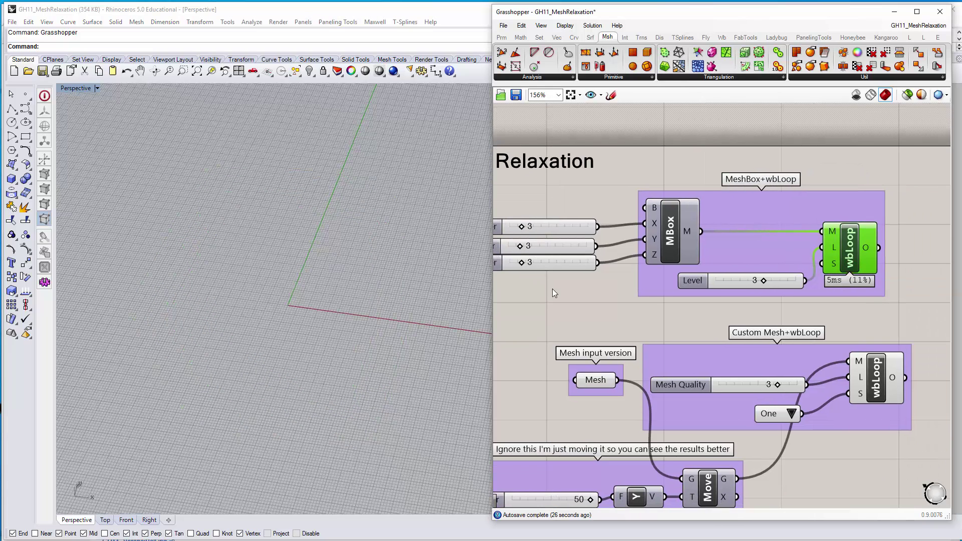
{"action": "right_click_drag", "start_coordinate": [633, 304], "coordinate": [655, 264]}
{"action": "left_click", "coordinate": [655, 264]}
Select the Mesh parameter under Mesh input version and locate its referenced mesh in the Perspective viewport
{"action": "scroll", "coordinate": [634, 266], "scroll_direction": "down", "scroll_amount": 3}
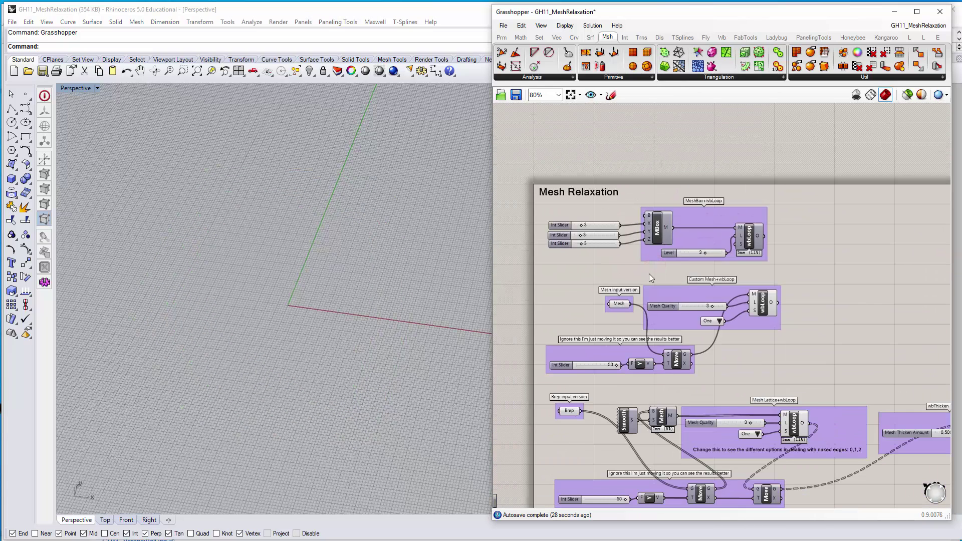
{"action": "right_click_drag", "start_coordinate": [684, 313], "coordinate": [682, 273]}
{"action": "scroll", "coordinate": [703, 255], "scroll_direction": "up", "scroll_amount": 1}
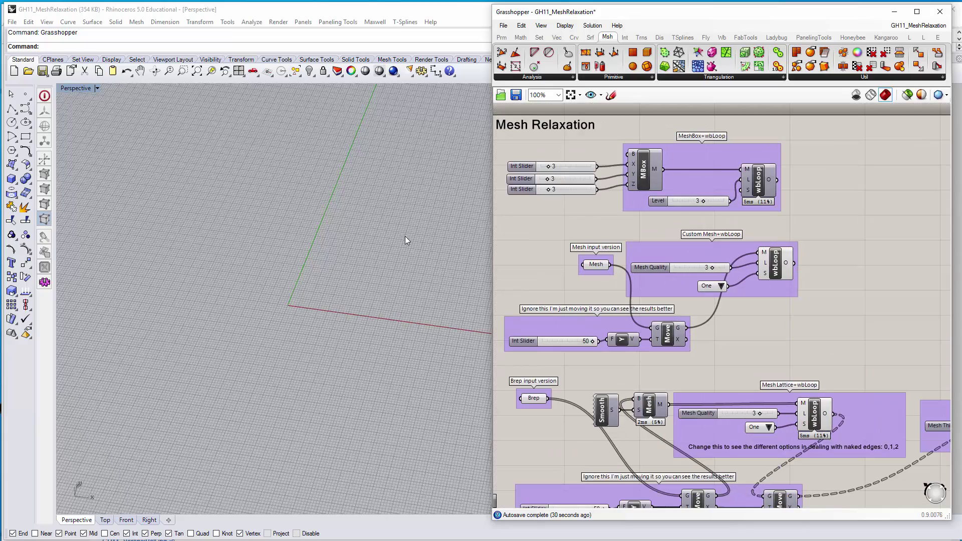
{"action": "right_click_drag", "start_coordinate": [405, 236], "coordinate": [233, 270], "text": "shift"}
{"action": "left_click", "coordinate": [597, 264]}
{"action": "scroll", "coordinate": [233, 270], "scroll_direction": "down", "scroll_amount": 10}
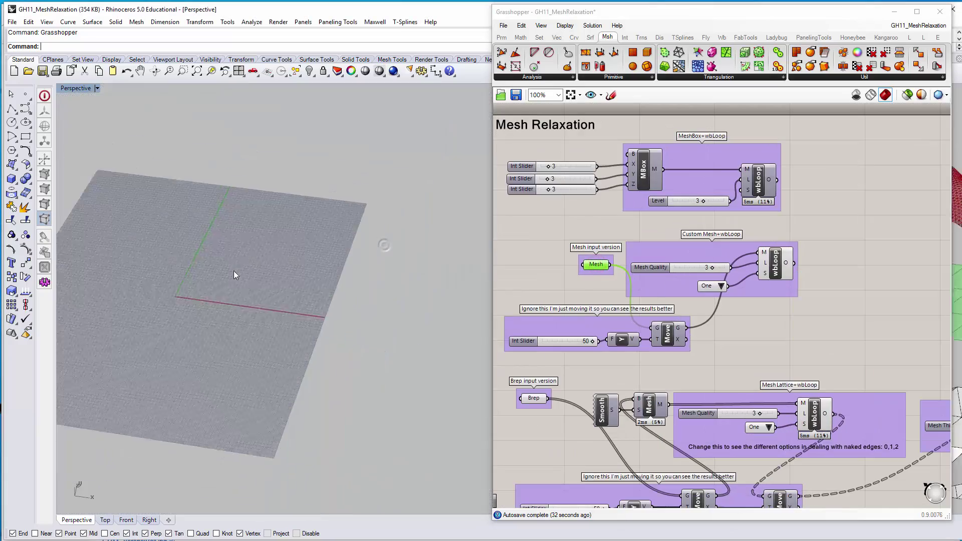
{"action": "right_click_drag", "start_coordinate": [333, 271], "coordinate": [239, 306], "text": "shift"}
{"action": "right_click_drag", "start_coordinate": [310, 284], "coordinate": [330, 278]}
{"action": "right_click_drag", "start_coordinate": [441, 280], "coordinate": [358, 264], "text": "shift"}
{"action": "scroll", "coordinate": [367, 268], "scroll_direction": "up", "scroll_amount": 7}
{"action": "scroll", "coordinate": [402, 299], "scroll_direction": "up", "scroll_amount": 4}
{"action": "right_click_drag", "start_coordinate": [399, 296], "coordinate": [379, 293]}
{"action": "scroll", "coordinate": [377, 293], "scroll_direction": "down", "scroll_amount": 6}
{"action": "right_click_drag", "start_coordinate": [356, 346], "coordinate": [362, 232], "text": "shift"}
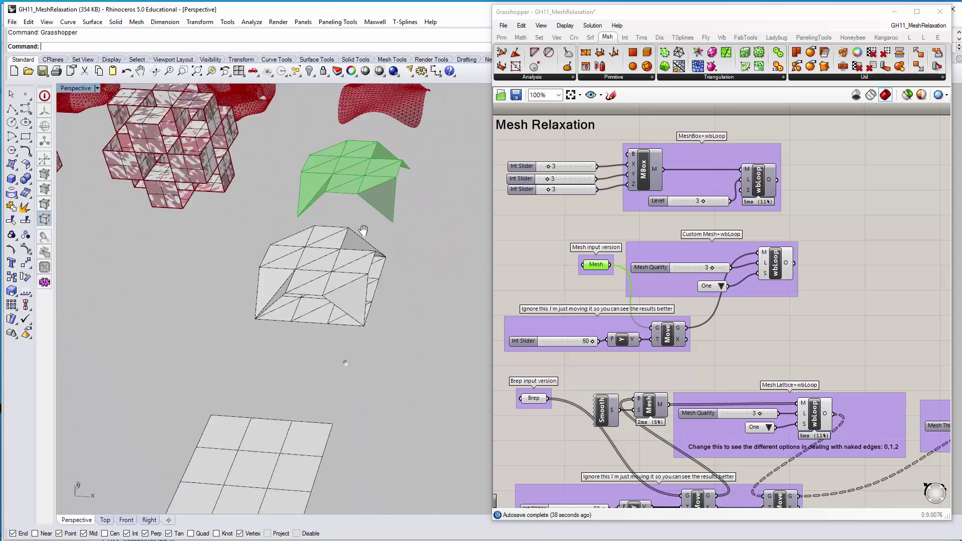
Select individual meshes of the flat three-by-three grid in turn to examine its separate faces, leaving nothing selected
{"action": "right_click_drag", "start_coordinate": [344, 362], "coordinate": [380, 284], "text": "shift"}
{"action": "left_click", "coordinate": [329, 377]}
{"action": "left_click", "coordinate": [269, 374]}
{"action": "left_click", "coordinate": [258, 337]}
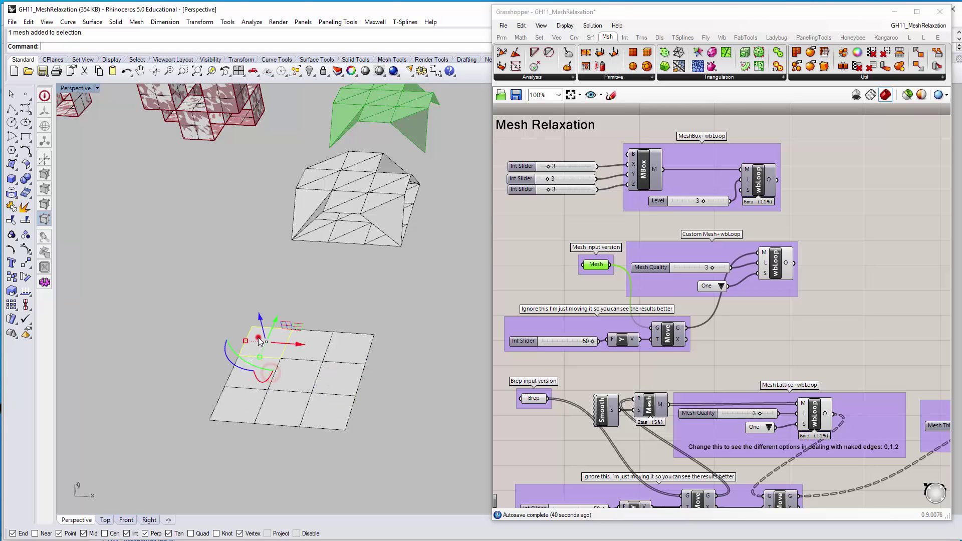
{"action": "left_click", "coordinate": [280, 283]}
{"action": "right_click_drag", "start_coordinate": [309, 308], "coordinate": [329, 325]}
{"action": "left_click", "coordinate": [343, 280]}
{"action": "left_click", "coordinate": [340, 322]}
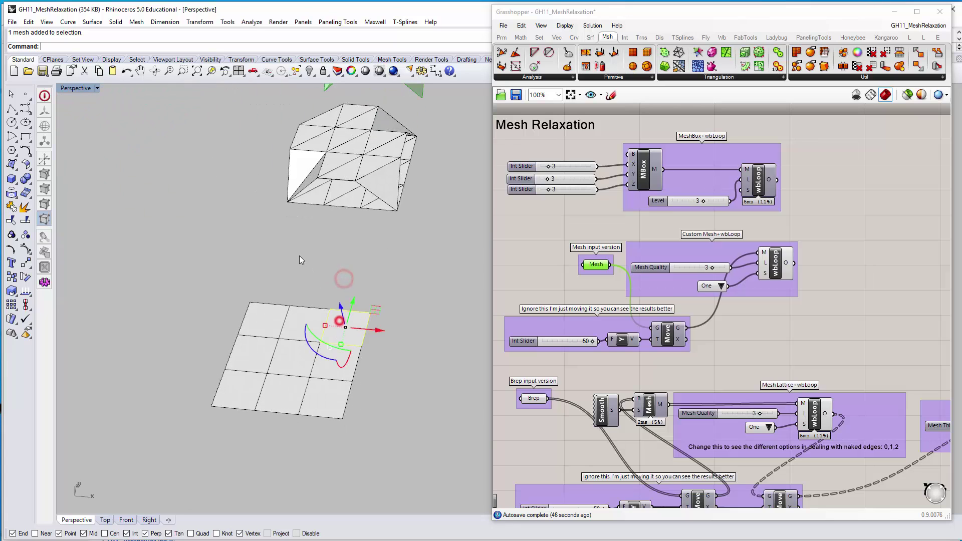
{"action": "left_click", "coordinate": [300, 256]}
{"action": "mouse_move", "coordinate": [302, 275]}
{"action": "right_mouse_down"}
{"action": "mouse_move", "coordinate": [307, 306]}
{"action": "mouse_move", "coordinate": [301, 282]}
{"action": "mouse_move", "coordinate": [327, 300]}
{"action": "right_mouse_up"}
{"action": "left_click", "coordinate": [327, 297]}
{"action": "left_click", "coordinate": [280, 294]}
{"action": "left_click", "coordinate": [233, 293]}
{"action": "left_click", "coordinate": [253, 217]}
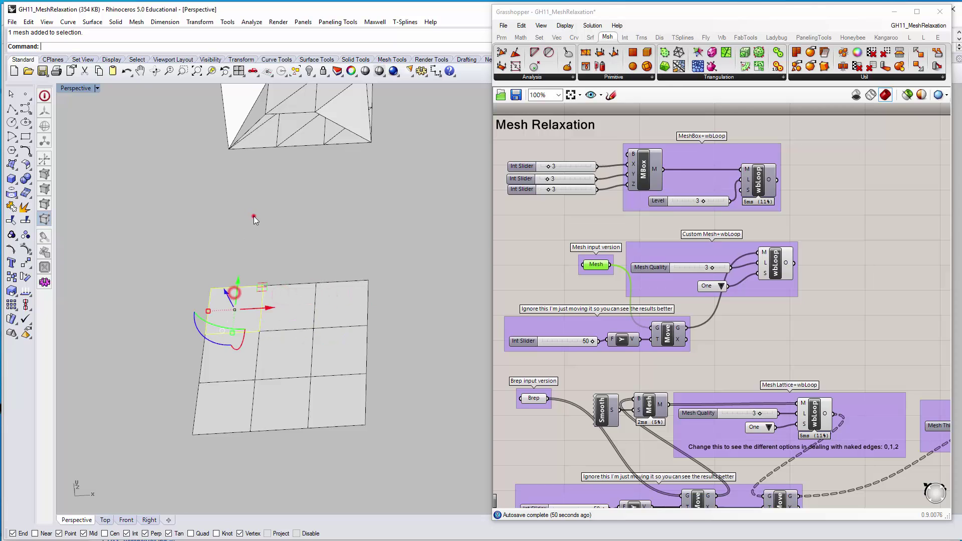
Draw a triangular 3-D Face mesh between the flat three-by-three grid and the triangulated mesh
{"action": "left_click", "coordinate": [137, 22]}
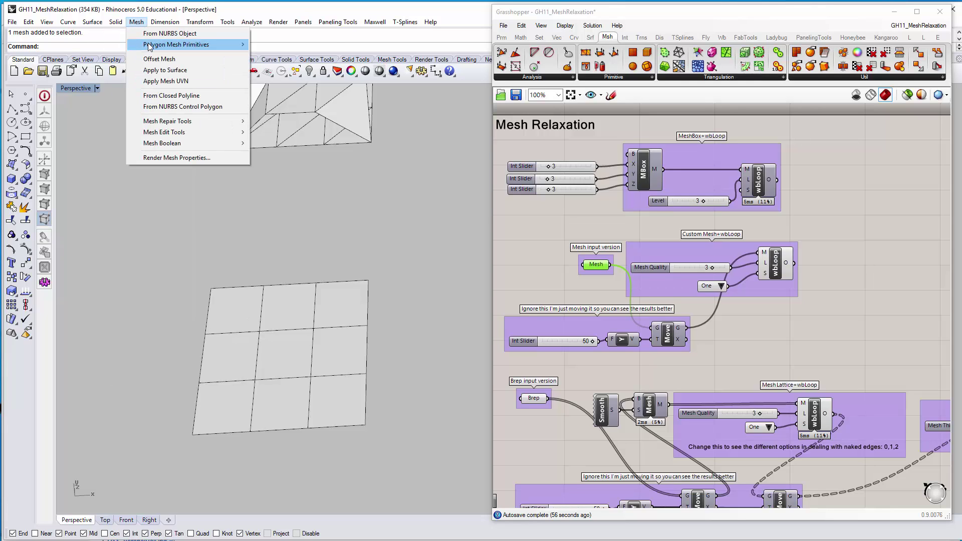
{"action": "mouse_move", "coordinate": [149, 46]}
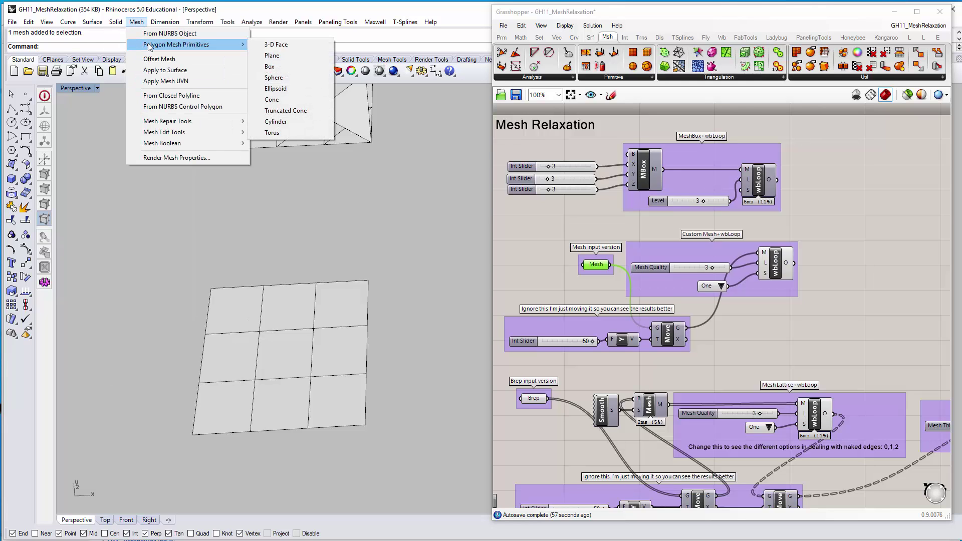
{"action": "left_click", "coordinate": [311, 44]}
{"action": "left_click", "coordinate": [262, 265]}
{"action": "left_click", "coordinate": [269, 185]}
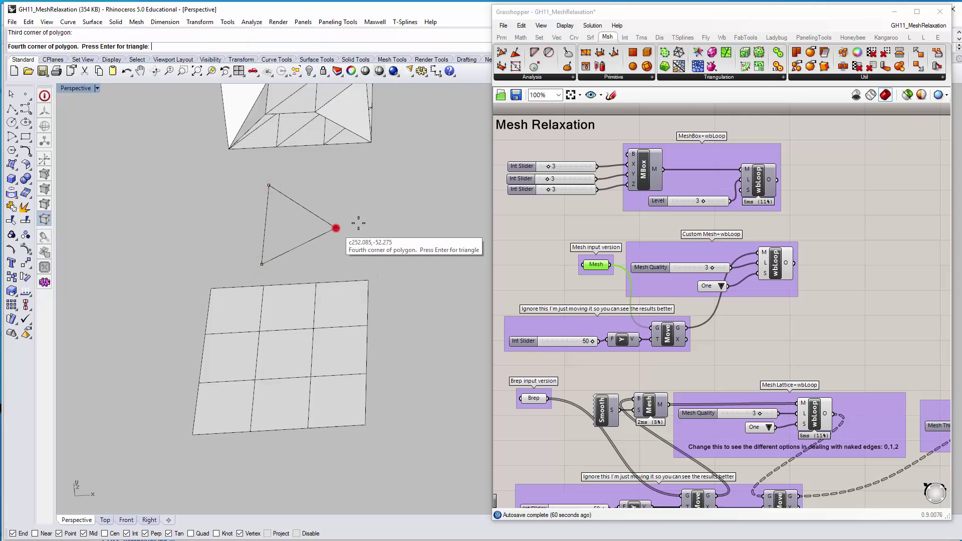
{"action": "left_click", "coordinate": [335, 227]}
{"action": "key", "text": "Return"}
Draw a four-cornered 3-D Face mesh beside the triangular one
{"action": "right_click_drag", "start_coordinate": [265, 211], "coordinate": [199, 203]}
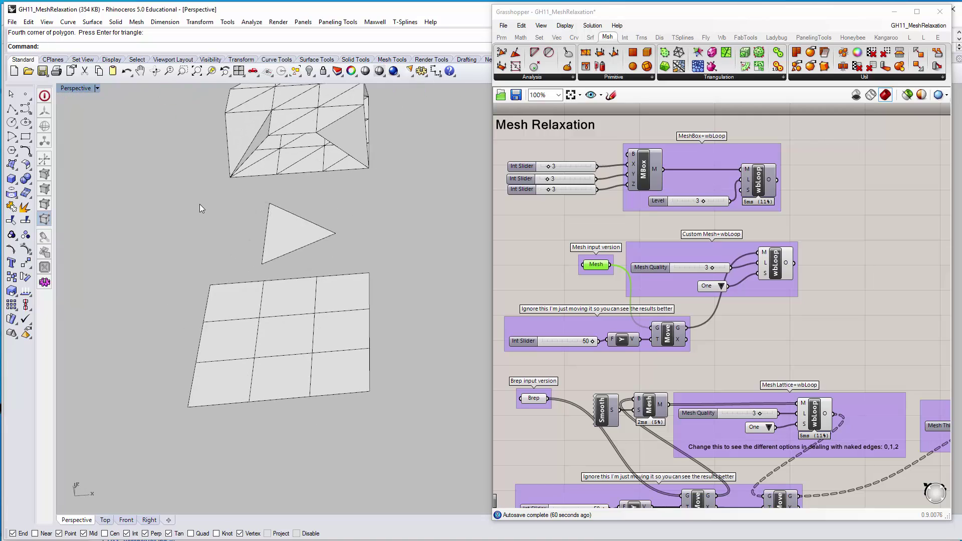
{"action": "left_click", "coordinate": [15, 168]}
{"action": "left_click", "coordinate": [176, 183]}
{"action": "left_click", "coordinate": [371, 213]}
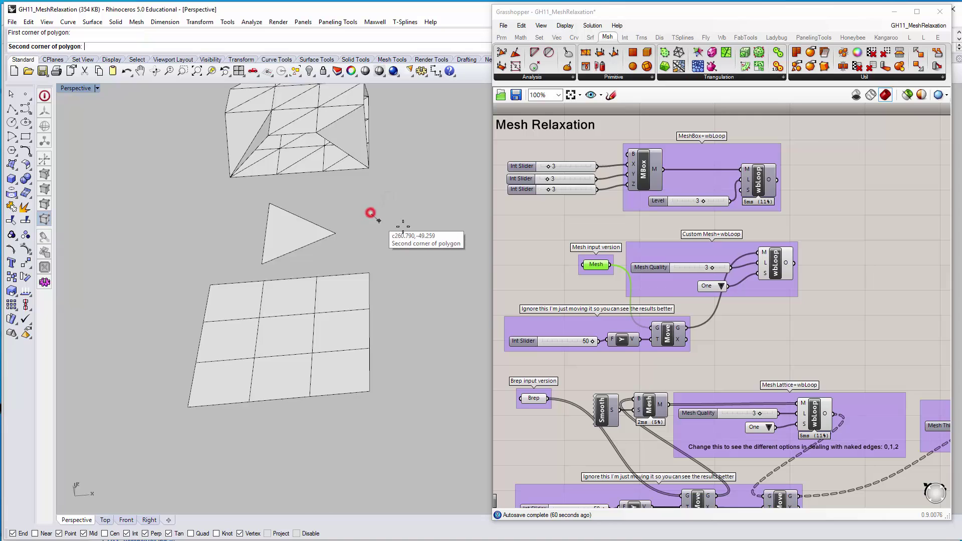
{"action": "left_click", "coordinate": [409, 207]}
{"action": "left_click", "coordinate": [411, 245]}
{"action": "left_click", "coordinate": [351, 243]}
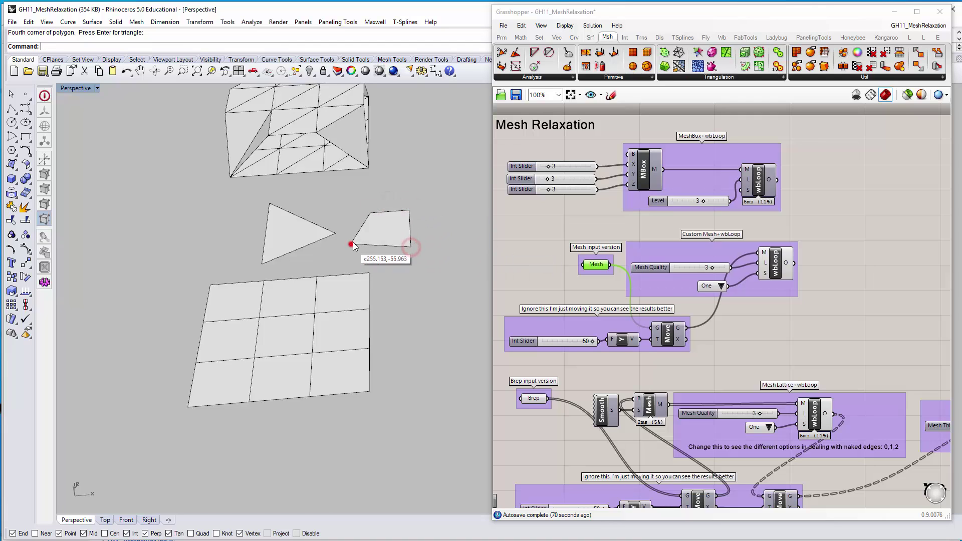
Delete the triangular and four-cornered mesh faces
{"action": "left_click", "coordinate": [378, 230]}
{"action": "left_click_drag", "start_coordinate": [429, 253], "coordinate": [289, 209]}
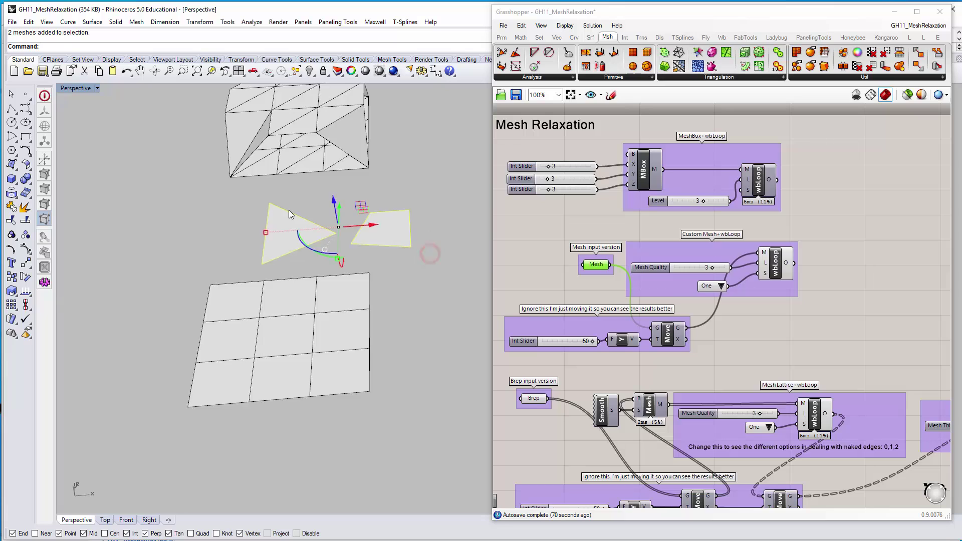
{"action": "key", "text": "Delete"}
Draw a mesh plane with 10 XFaces and 10 YFaces, starting from a corner of the three-by-three grid
{"action": "left_click", "coordinate": [136, 22]}
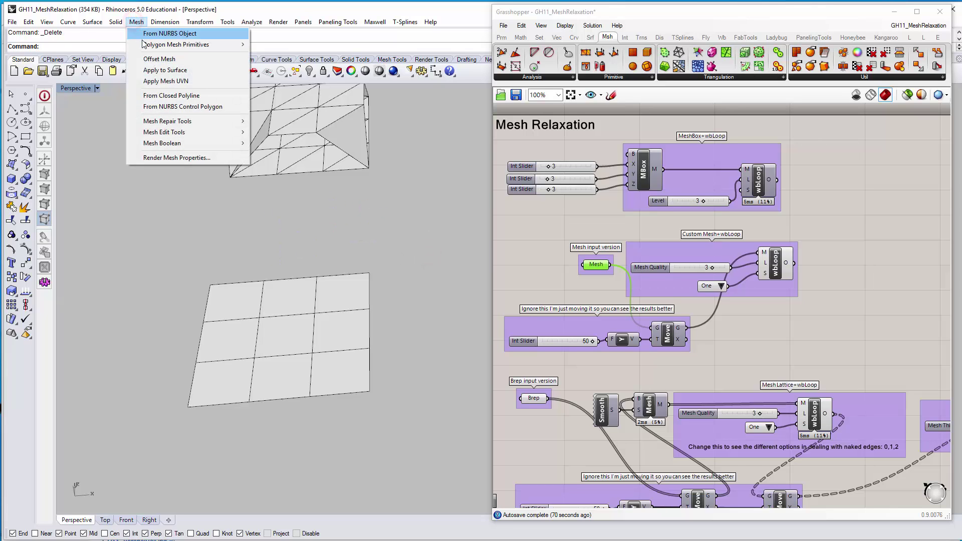
{"action": "mouse_move", "coordinate": [146, 44]}
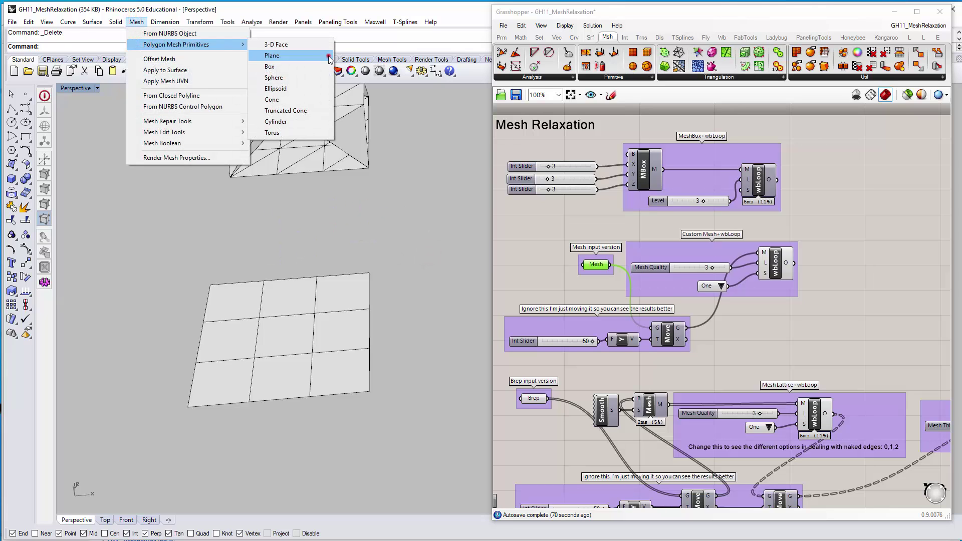
{"action": "left_click", "coordinate": [329, 56]}
{"action": "left_click", "coordinate": [210, 285]}
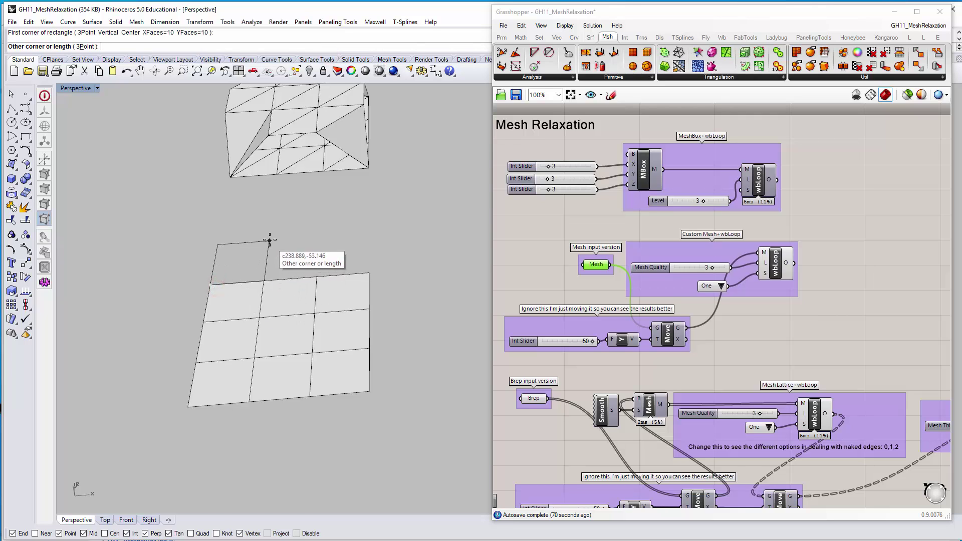
{"action": "left_click", "coordinate": [275, 223]}
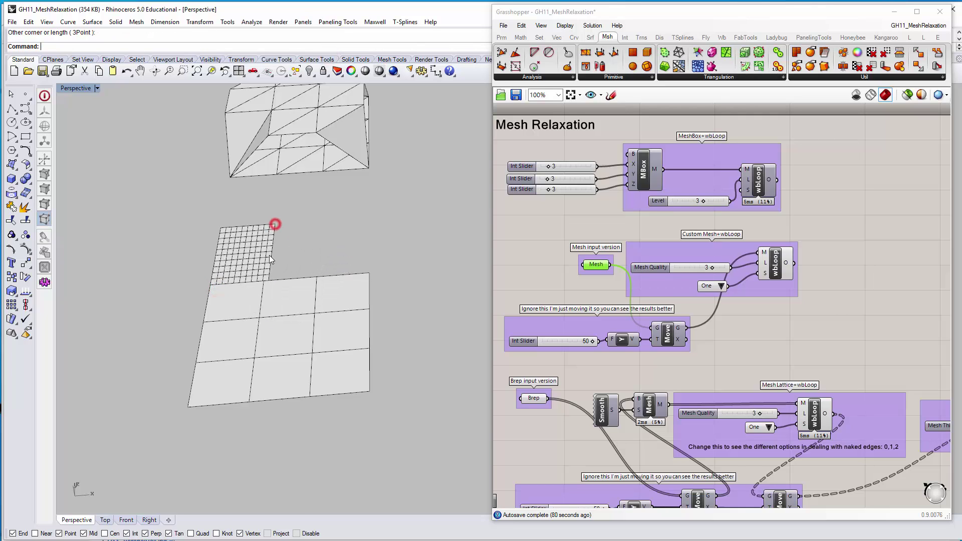
Delete the dense 10 by 10 mesh plane beside the three-by-three grid
{"action": "right_click_drag", "start_coordinate": [275, 223], "coordinate": [251, 236]}
{"action": "left_click", "coordinate": [253, 237]}
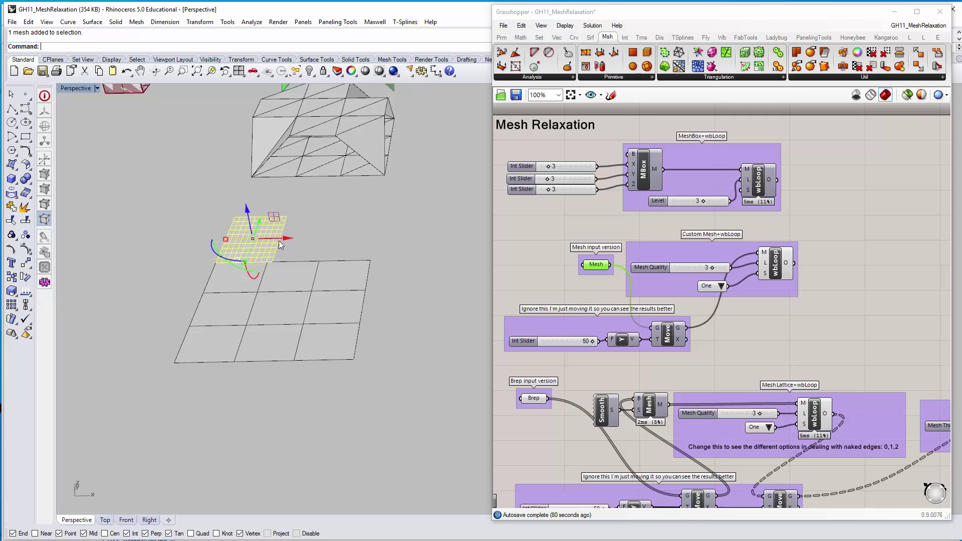
{"action": "key", "text": "Delete"}
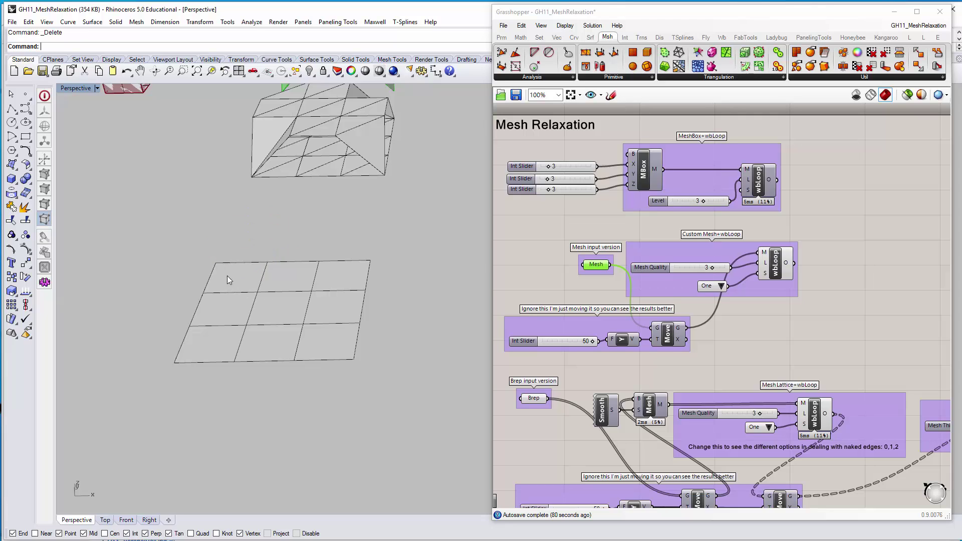
Draw a mesh plane with 3 XFaces and 3 YFaces in front of the existing three-by-three grid
{"action": "key", "text": "Return"}
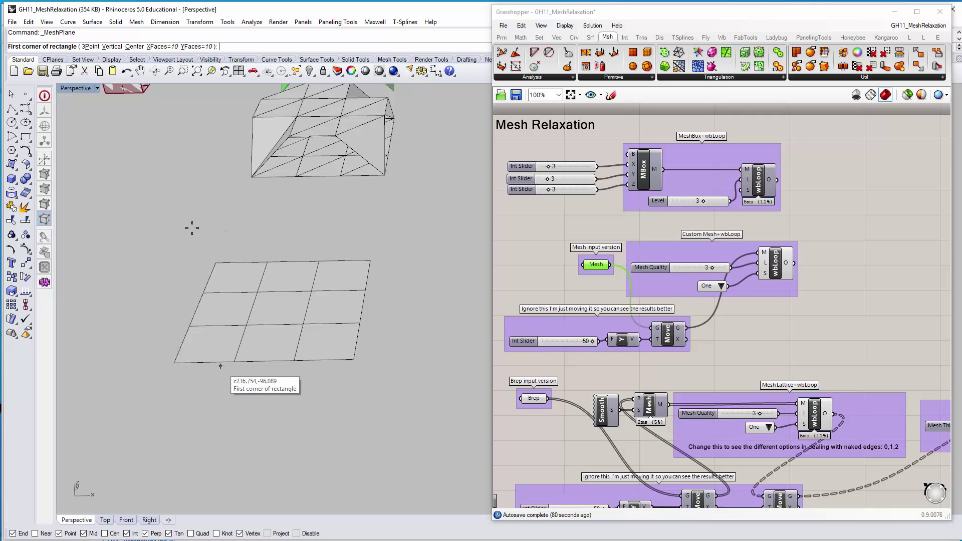
{"action": "left_click", "coordinate": [172, 47]}
{"action": "type", "text": "3"}
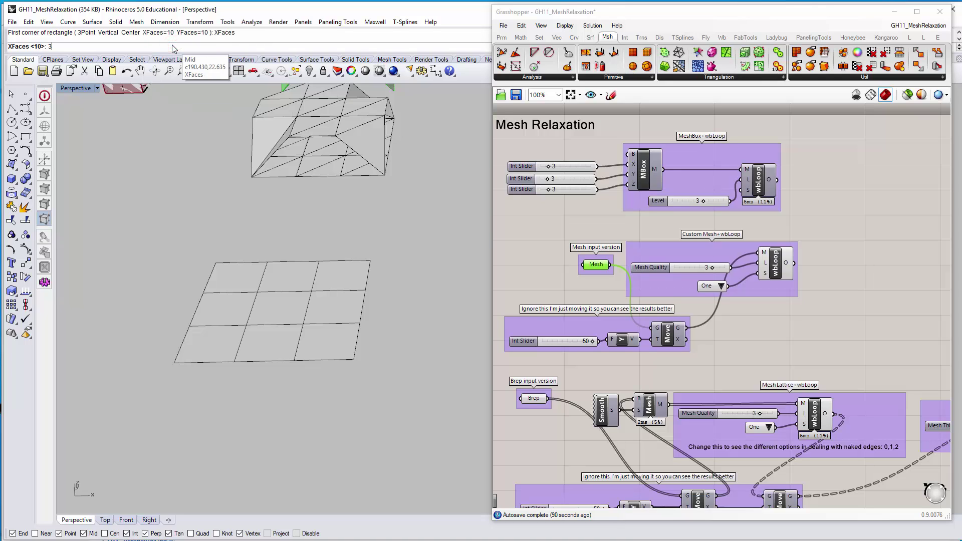
{"action": "key", "text": "Return"}
{"action": "left_click", "coordinate": [205, 47]}
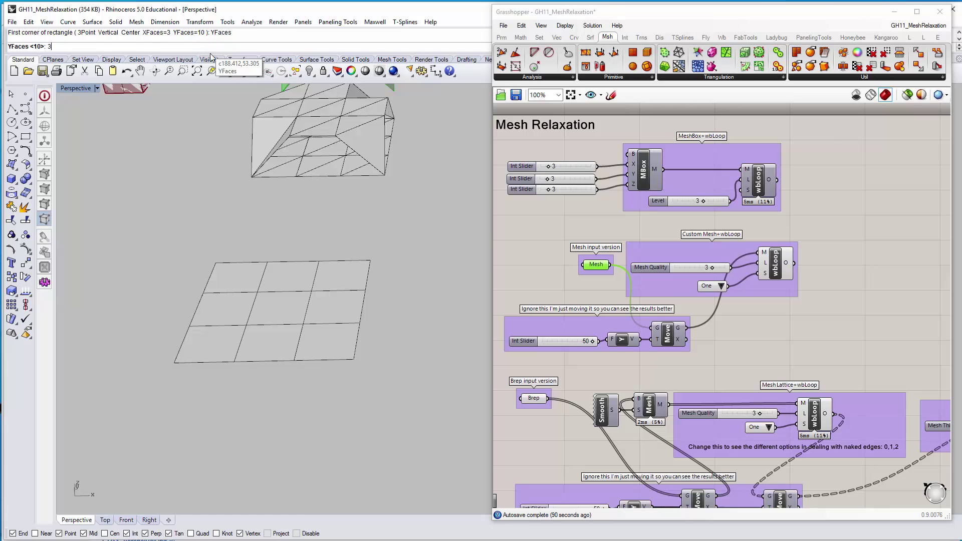
{"action": "key", "text": "Return"}
{"action": "left_click", "coordinate": [177, 488]}
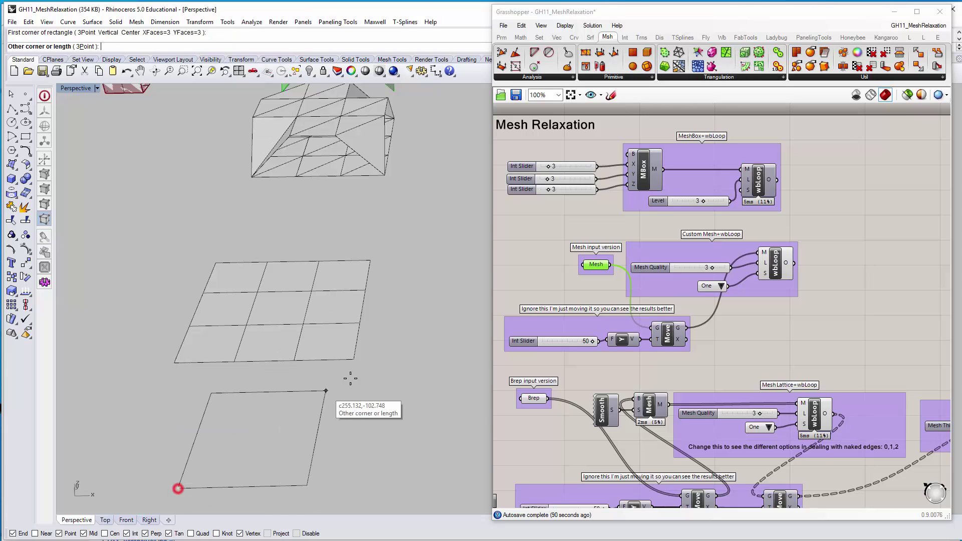
{"action": "left_click", "coordinate": [354, 382]}
Try to explode the new 3 by 3 mesh plane into faces, and delete the plane
{"action": "left_click", "coordinate": [302, 416]}
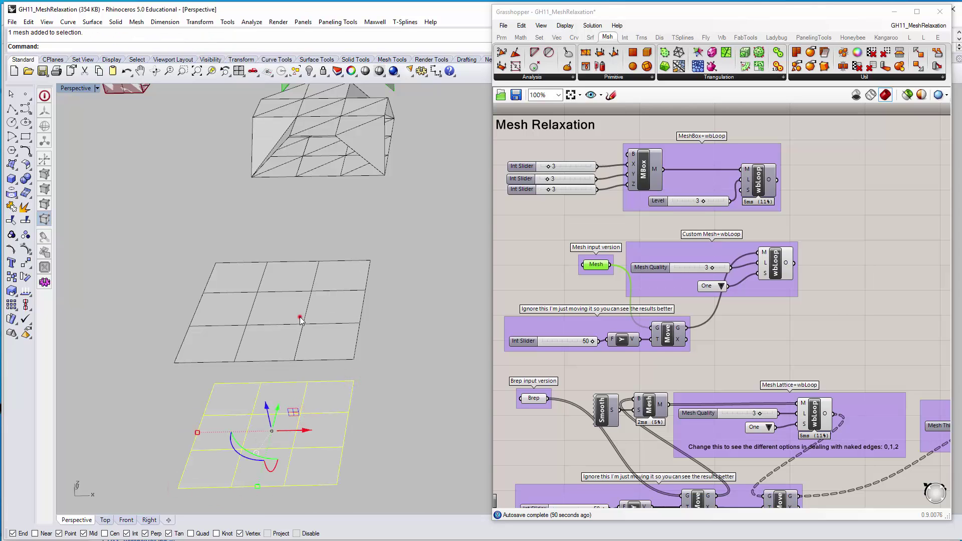
{"action": "left_click", "coordinate": [32, 210]}
{"action": "left_click", "coordinate": [105, 364]}
{"action": "left_click", "coordinate": [265, 434]}
{"action": "key", "text": "Delete"}
Shift the faceted custom mesh slightly, and undo both the drag and the last explode
{"action": "left_click", "coordinate": [322, 333]}
{"action": "left_click", "coordinate": [340, 232]}
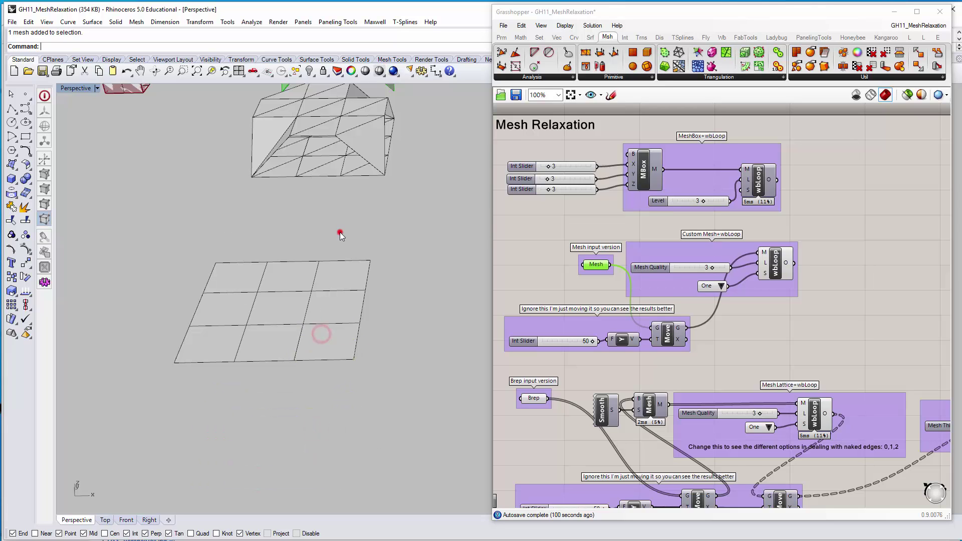
{"action": "right_click_drag", "start_coordinate": [340, 232], "coordinate": [355, 365], "text": "shift"}
{"action": "left_click", "coordinate": [366, 290]}
{"action": "type", "text": "zs"}
{"action": "key", "text": "Return"}
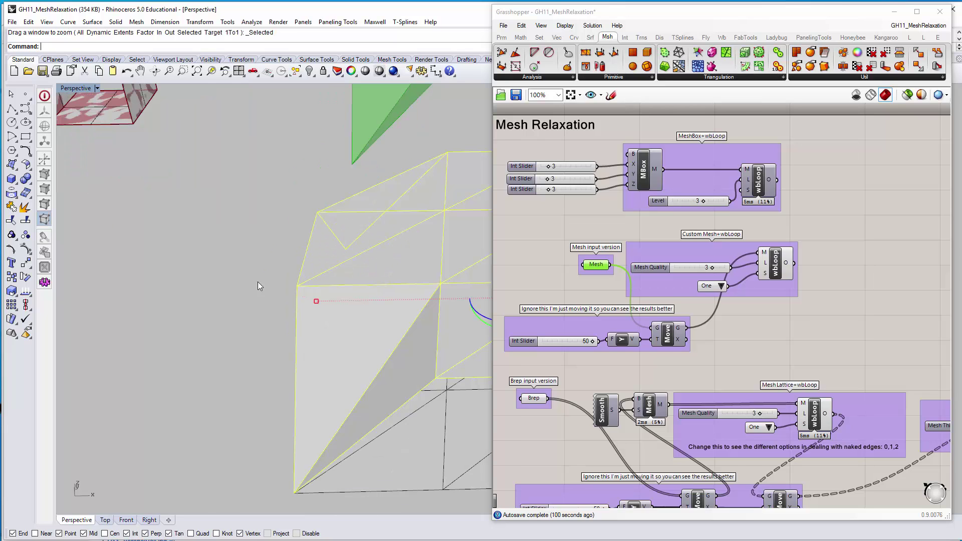
{"action": "left_click", "coordinate": [243, 282]}
{"action": "scroll", "coordinate": [243, 282], "scroll_direction": "down", "scroll_amount": 8}
{"action": "scroll", "coordinate": [301, 293], "scroll_direction": "up", "scroll_amount": 8}
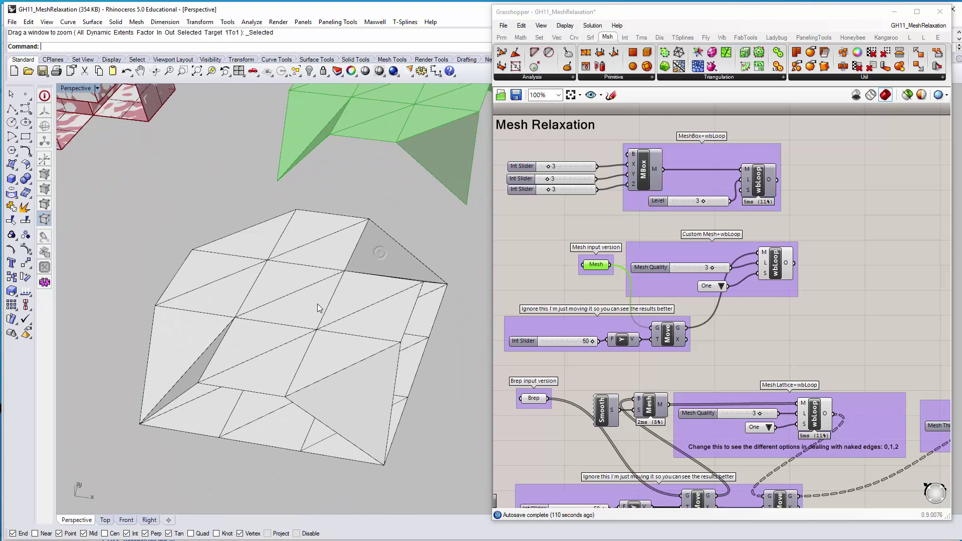
{"action": "left_click_drag", "start_coordinate": [311, 346], "coordinate": [326, 325]}
{"action": "key", "text": "ctrl+z"}
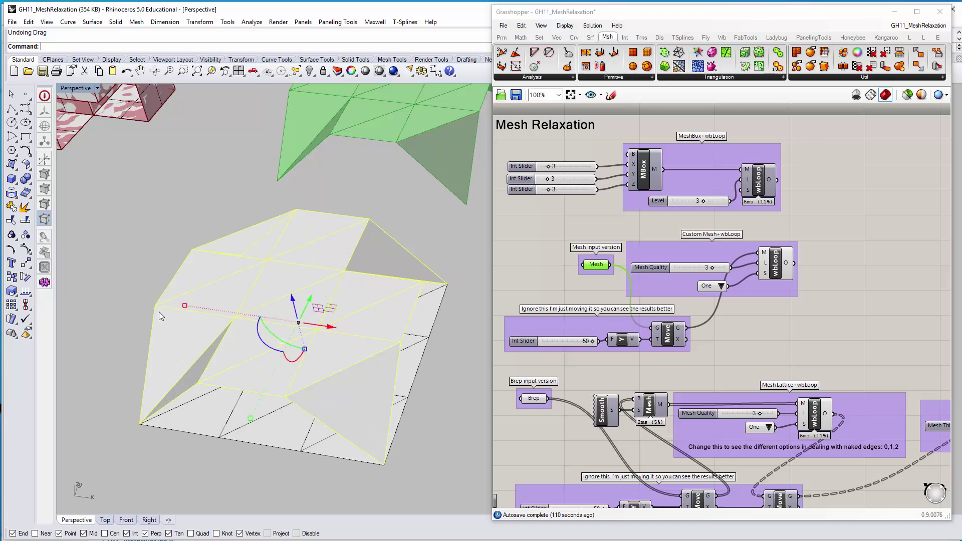
{"action": "right_click_drag", "start_coordinate": [158, 311], "coordinate": [173, 287]}
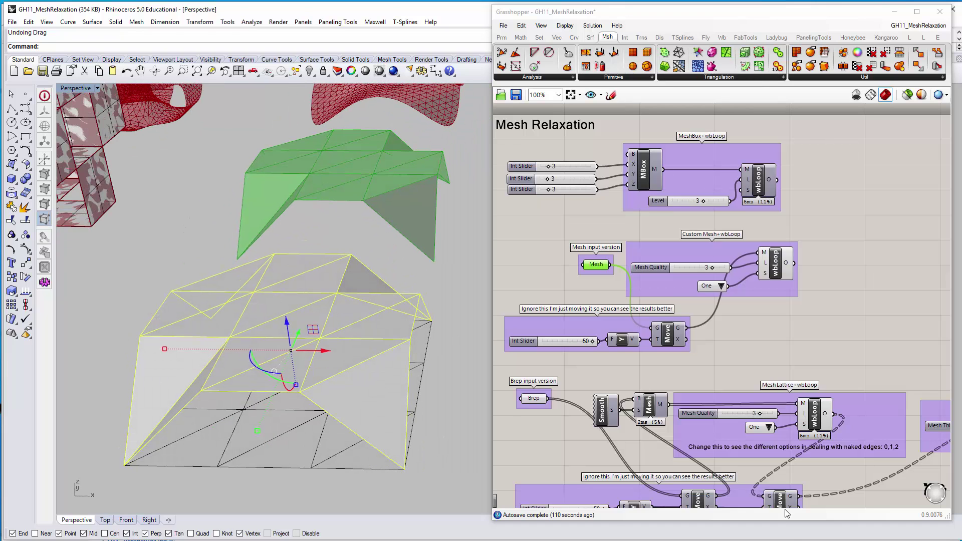
{"action": "key", "text": "ctrl+z"}
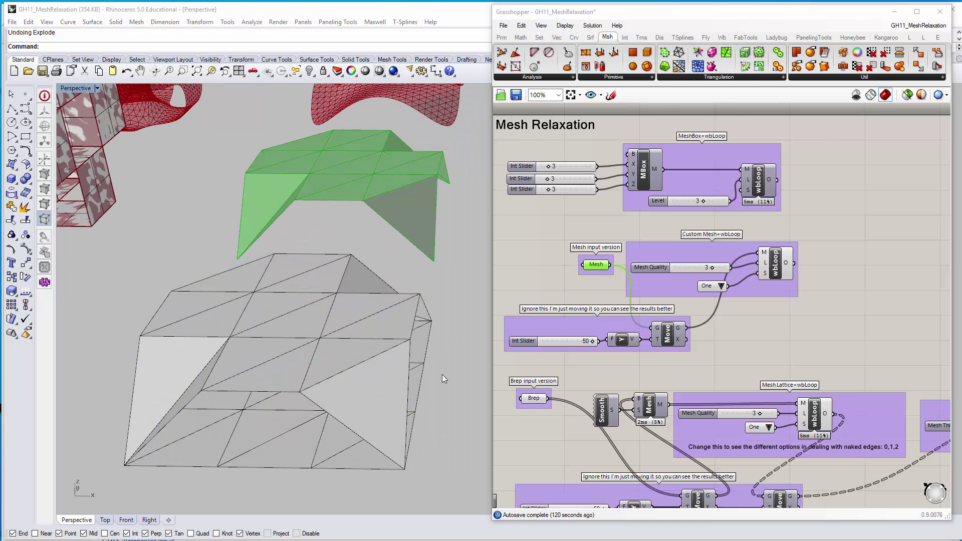
Explode the faceted custom mesh and select several of its individual faces, including the front corner leg
{"action": "left_click", "coordinate": [172, 256]}
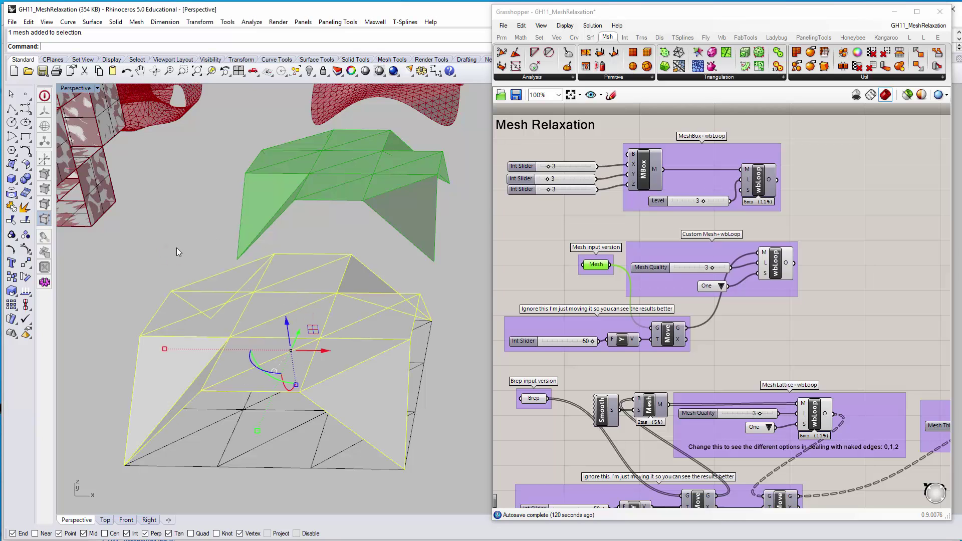
{"action": "left_click", "coordinate": [23, 210]}
{"action": "left_click", "coordinate": [227, 364]}
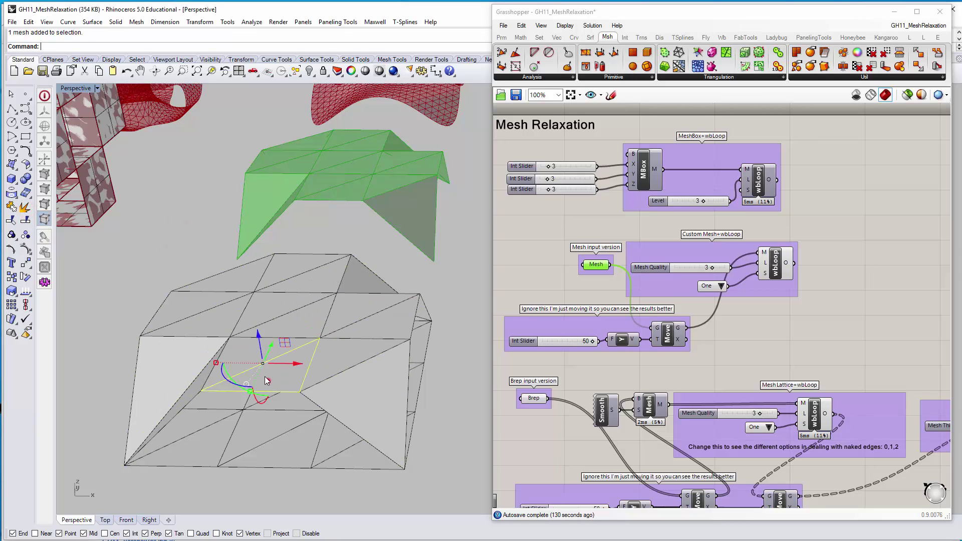
{"action": "left_click", "coordinate": [290, 324]}
{"action": "left_click", "coordinate": [197, 324]}
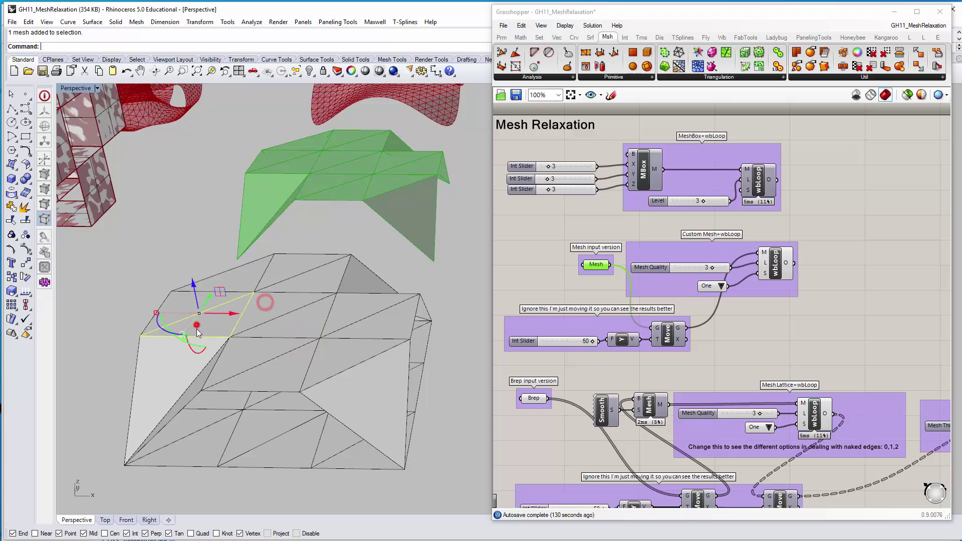
{"action": "left_click", "coordinate": [162, 369]}
{"action": "key", "text": "Delete"}
Select the exploded faces together and join them, checking the pieces by selecting parts of the mesh
{"action": "right_click_drag", "start_coordinate": [462, 341], "coordinate": [456, 293]}
{"action": "left_click_drag", "start_coordinate": [462, 293], "coordinate": [336, 216]}
{"action": "right_click_drag", "start_coordinate": [335, 220], "coordinate": [321, 411]}
{"action": "key", "text": "ctrl+j"}
{"action": "left_click", "coordinate": [219, 282]}
{"action": "left_click", "coordinate": [324, 298]}
{"action": "left_click", "coordinate": [326, 434]}
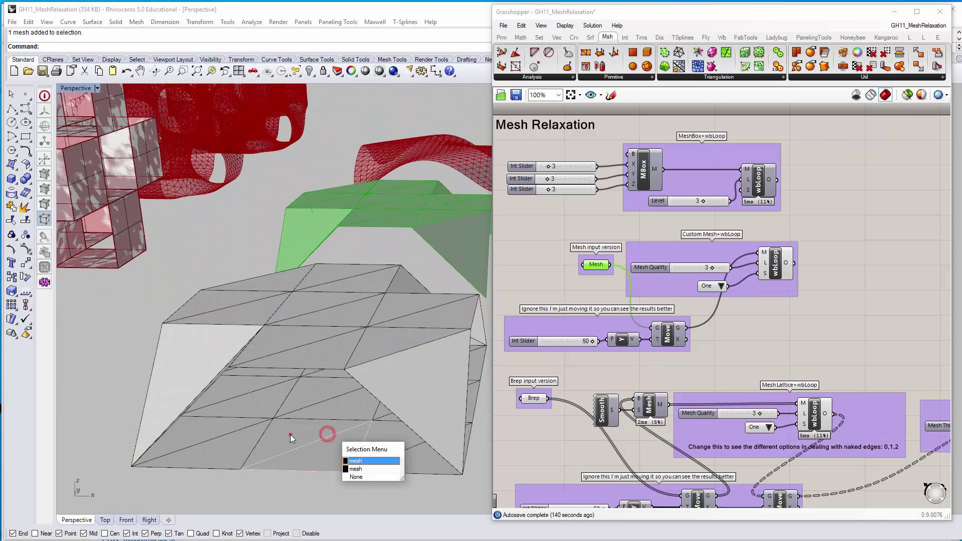
{"action": "key", "text": "Escape"}
Examine the moved preview copy of the custom input mesh up close
{"action": "right_click_drag", "start_coordinate": [148, 361], "coordinate": [279, 341]}
{"action": "left_click", "coordinate": [301, 278]}
{"action": "type", "text": "zs"}
{"action": "key", "text": "Return"}
{"action": "left_click", "coordinate": [272, 232]}
{"action": "right_click_drag", "start_coordinate": [256, 271], "coordinate": [232, 285], "text": "shift"}
{"action": "scroll", "coordinate": [232, 285], "scroll_direction": "down", "scroll_amount": 4}
{"action": "right_click_drag", "start_coordinate": [368, 229], "coordinate": [303, 308]}
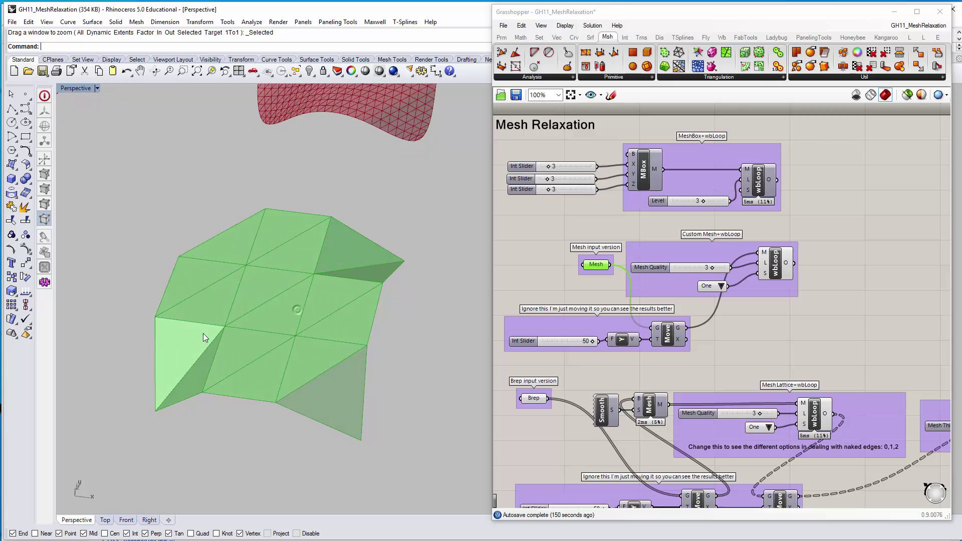
{"action": "scroll", "coordinate": [172, 357], "scroll_direction": "up", "scroll_amount": 2}
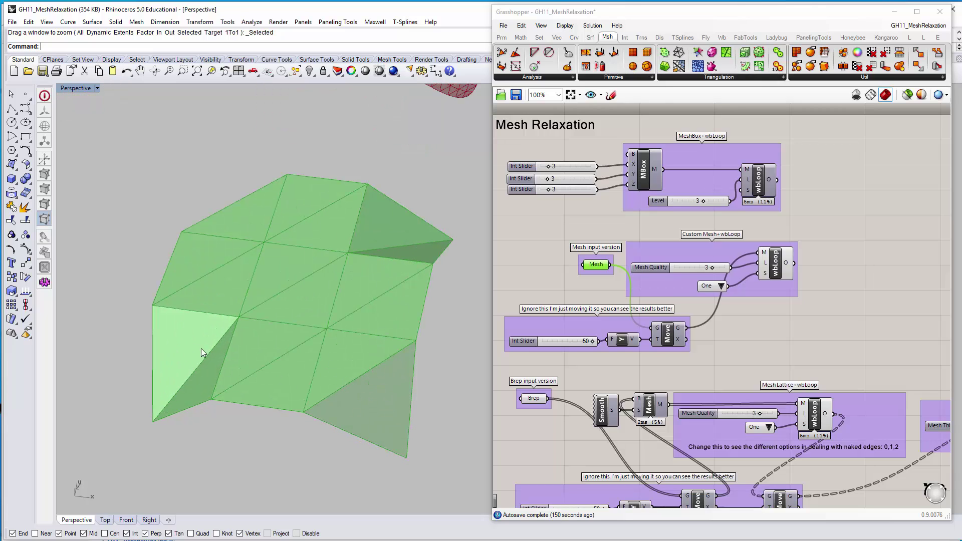
Set the Mesh Quality slider of the Custom Mesh+wbLoop group to 0, with its wbLoop component selected
{"action": "left_click", "coordinate": [779, 331]}
{"action": "right_click_drag", "start_coordinate": [752, 331], "coordinate": [779, 327]}
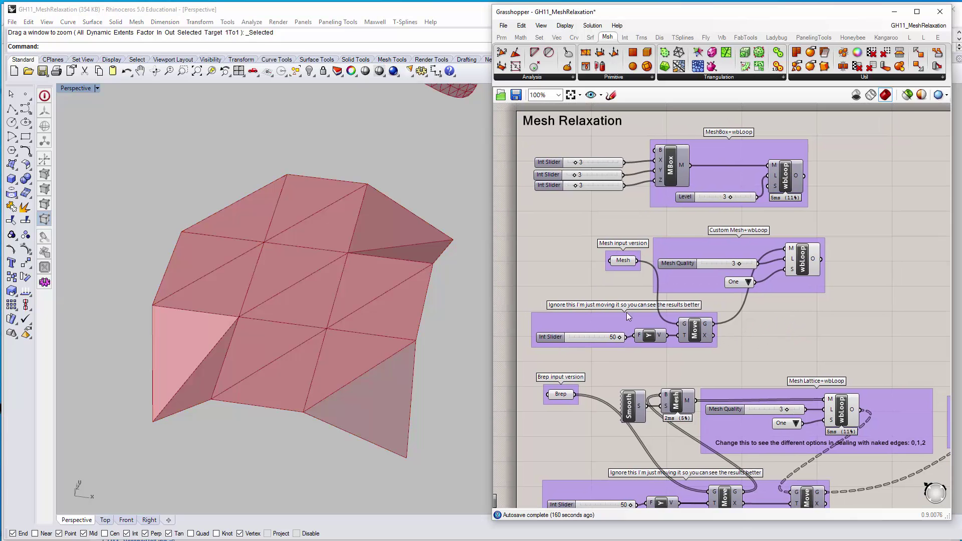
{"action": "left_click", "coordinate": [656, 318]}
{"action": "right_click_drag", "start_coordinate": [410, 153], "coordinate": [339, 352], "text": "shift"}
{"action": "scroll", "coordinate": [344, 266], "scroll_direction": "up", "scroll_amount": 3}
{"action": "left_click", "coordinate": [838, 338]}
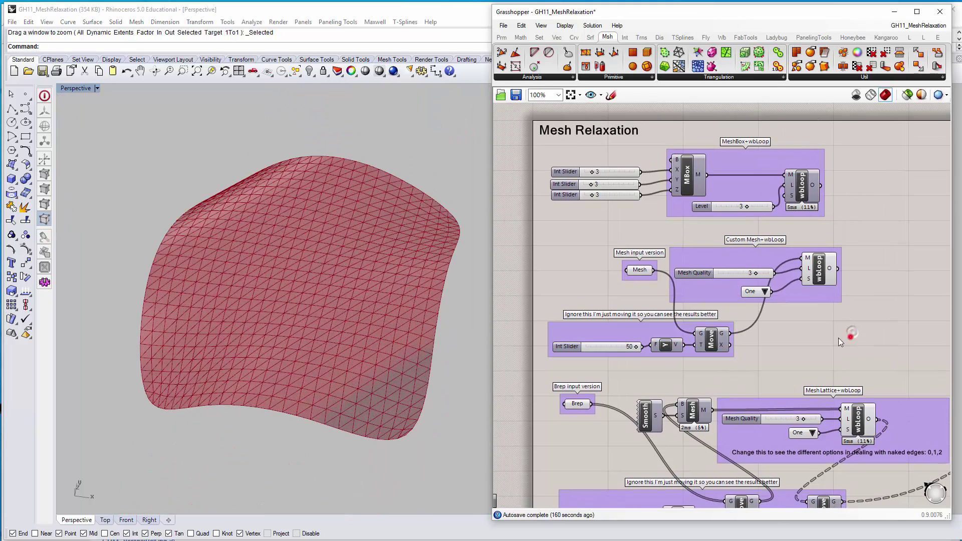
{"action": "scroll", "coordinate": [811, 332], "scroll_direction": "up", "scroll_amount": 4}
{"action": "left_click", "coordinate": [851, 270]}
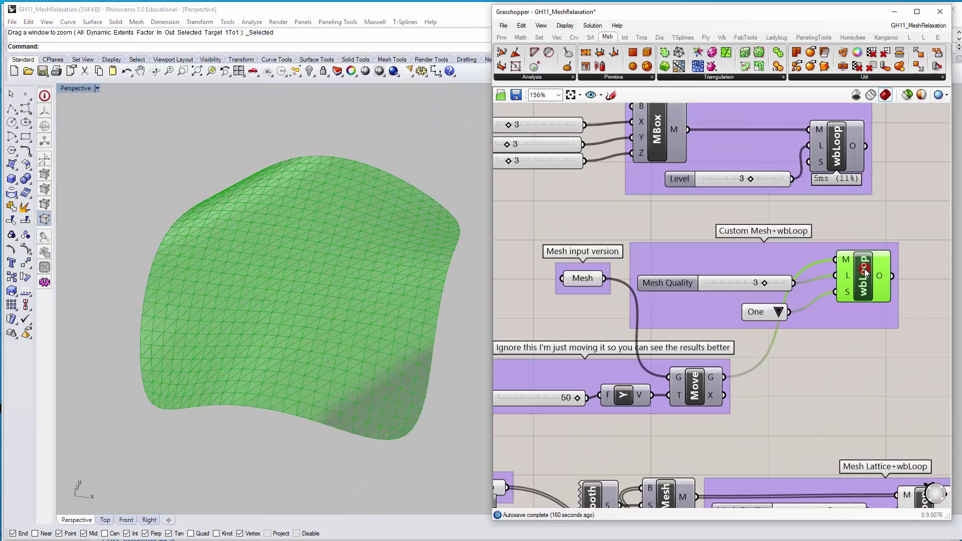
{"action": "left_click_drag", "start_coordinate": [765, 285], "coordinate": [704, 289]}
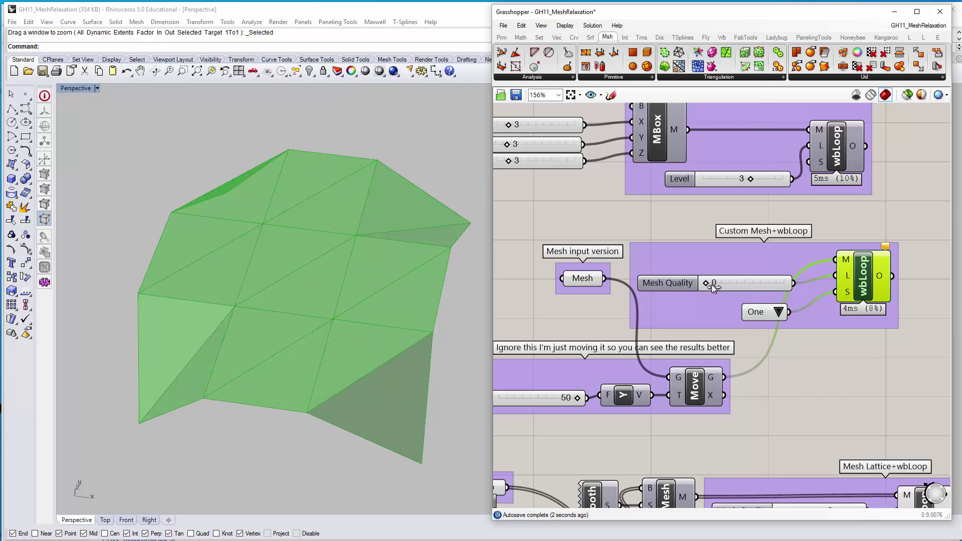
{"action": "right_click_drag", "start_coordinate": [292, 328], "coordinate": [307, 350]}
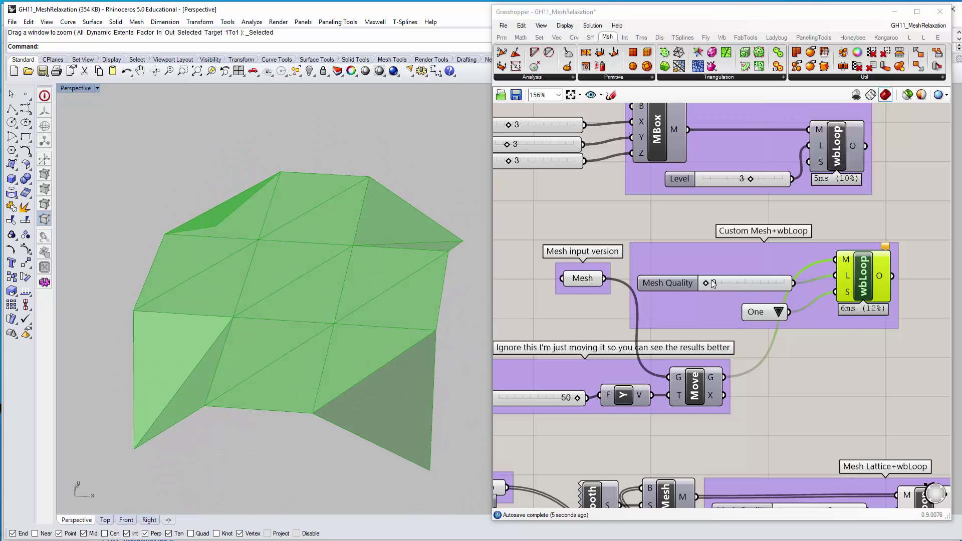
Set the Mesh Quality slider of the Custom Mesh+wbLoop group to 3 and check the faceted input mesh
{"action": "left_click_drag", "start_coordinate": [705, 284], "coordinate": [764, 293]}
{"action": "mouse_move", "coordinate": [466, 221]}
{"action": "right_mouse_down"}
{"action": "mouse_move", "coordinate": [381, 274]}
{"action": "mouse_move", "coordinate": [328, 369]}
{"action": "right_mouse_up"}
{"action": "scroll", "coordinate": [329, 370], "scroll_direction": "down", "scroll_amount": 7}
{"action": "right_click_drag", "start_coordinate": [286, 476], "coordinate": [303, 395], "text": "shift"}
{"action": "scroll", "coordinate": [302, 395], "scroll_direction": "up", "scroll_amount": 7}
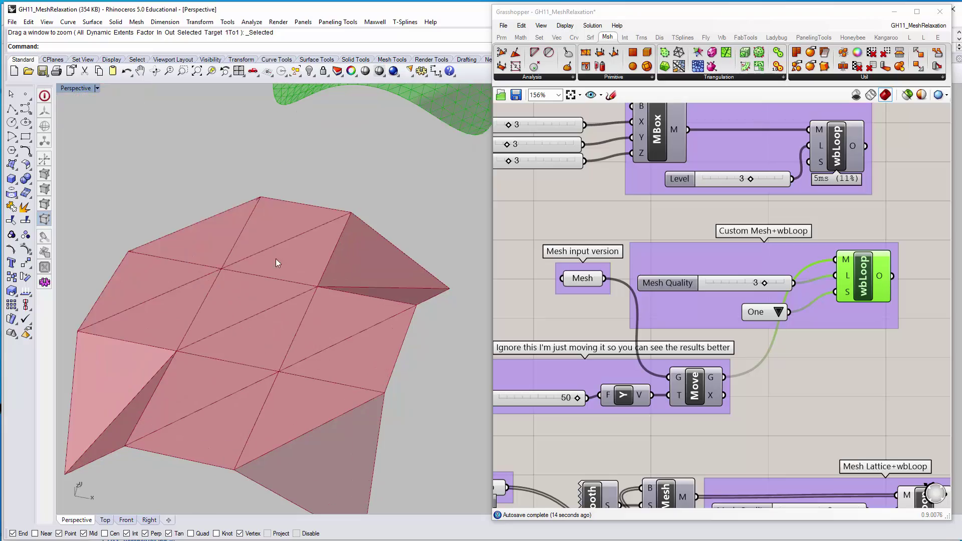
Compare the curved wbLoop result with the faceted input mesh, examining its surface and rounded corners
{"action": "right_click_drag", "start_coordinate": [368, 243], "coordinate": [329, 305], "text": "shift"}
{"action": "right_click_drag", "start_coordinate": [403, 211], "coordinate": [348, 420], "text": "shift"}
{"action": "scroll", "coordinate": [327, 359], "scroll_direction": "up", "scroll_amount": 7}
{"action": "mouse_move", "coordinate": [327, 359]}
{"action": "right_mouse_down"}
{"action": "mouse_move", "coordinate": [291, 294]}
{"action": "mouse_move", "coordinate": [331, 370]}
{"action": "right_mouse_up"}
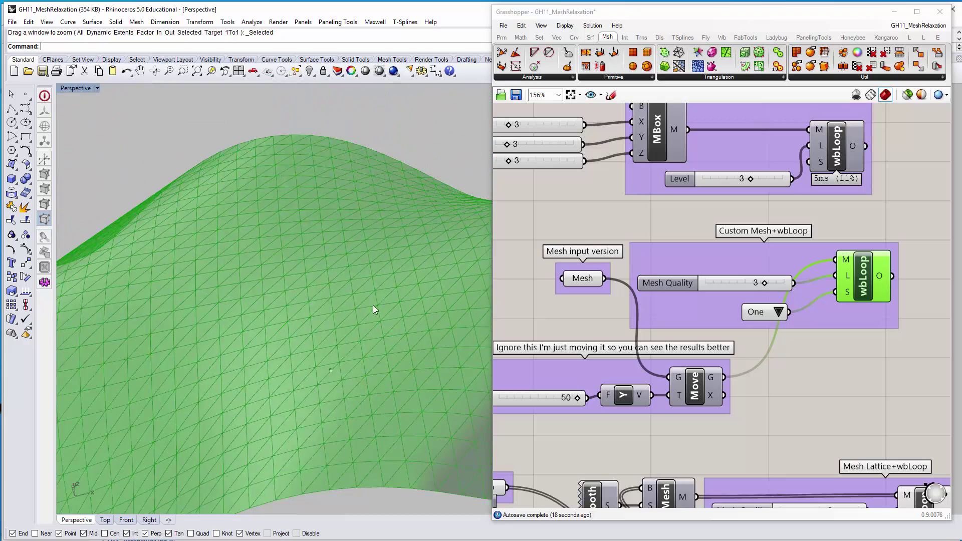
{"action": "right_click_drag", "start_coordinate": [373, 310], "coordinate": [338, 357]}
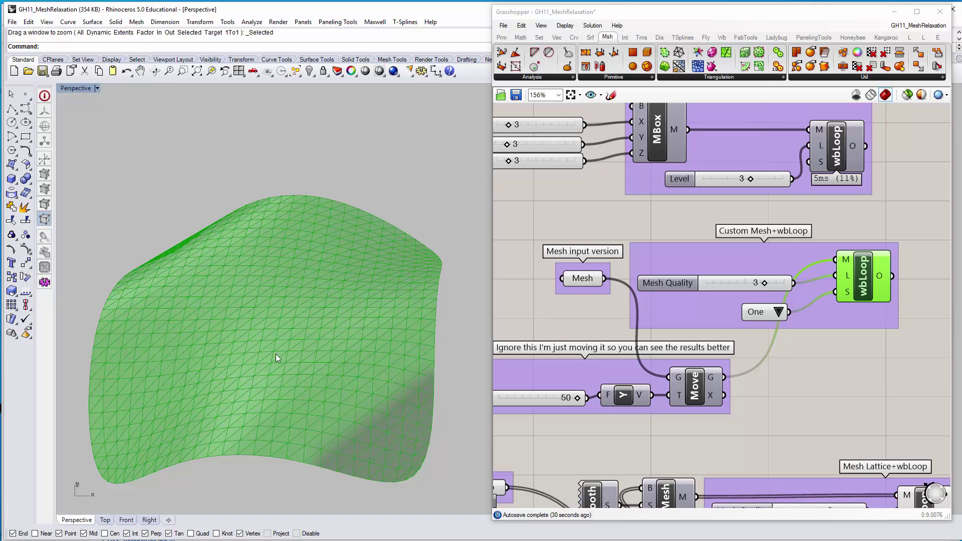
{"action": "right_click_drag", "start_coordinate": [293, 396], "coordinate": [233, 414]}
{"action": "right_click_drag", "start_coordinate": [397, 439], "coordinate": [443, 357], "text": "shift"}
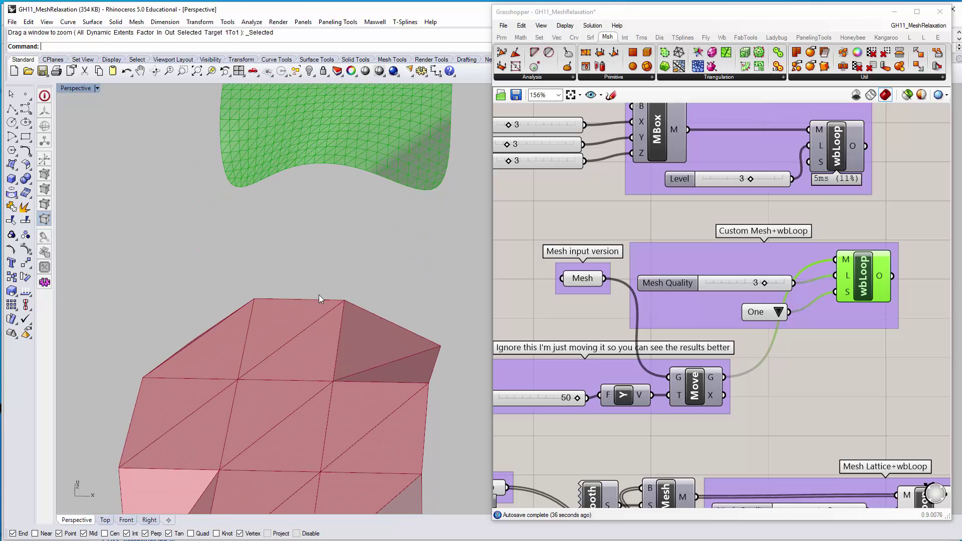
{"action": "right_click_drag", "start_coordinate": [368, 152], "coordinate": [356, 287]}
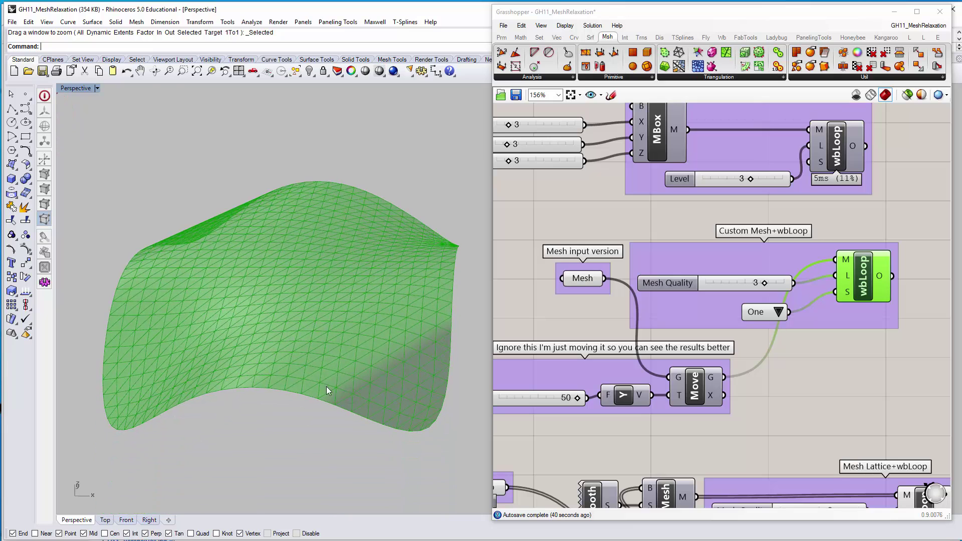
Set the Custom Mesh wbLoop's Smooth Naked Edges option to Zero and inspect the mesh's edges and corners
{"action": "left_click", "coordinate": [778, 312]}
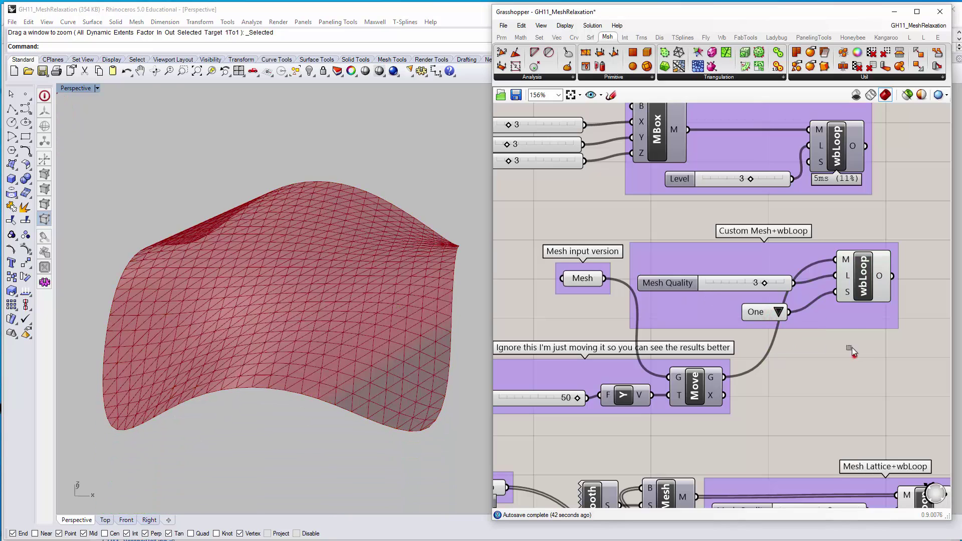
{"action": "left_click", "coordinate": [852, 347]}
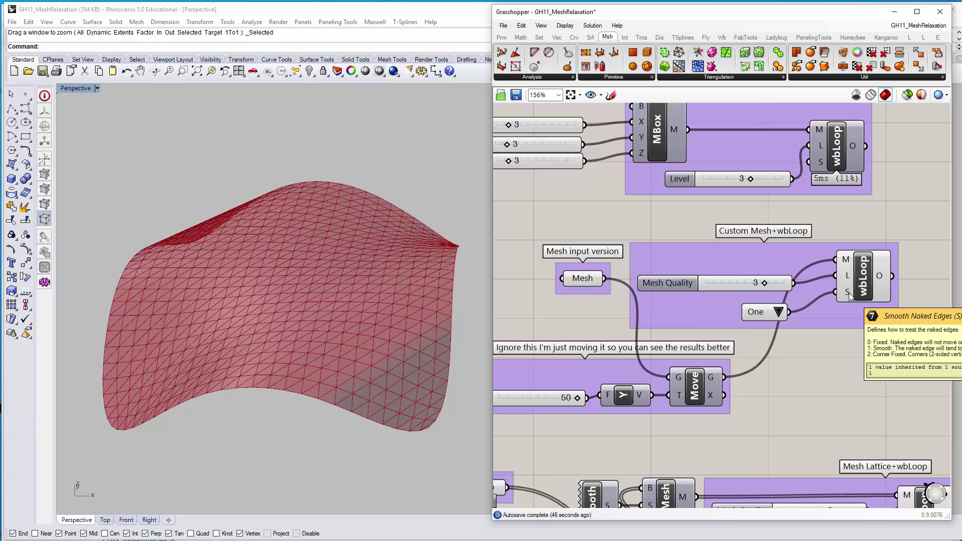
{"action": "left_click", "coordinate": [773, 315]}
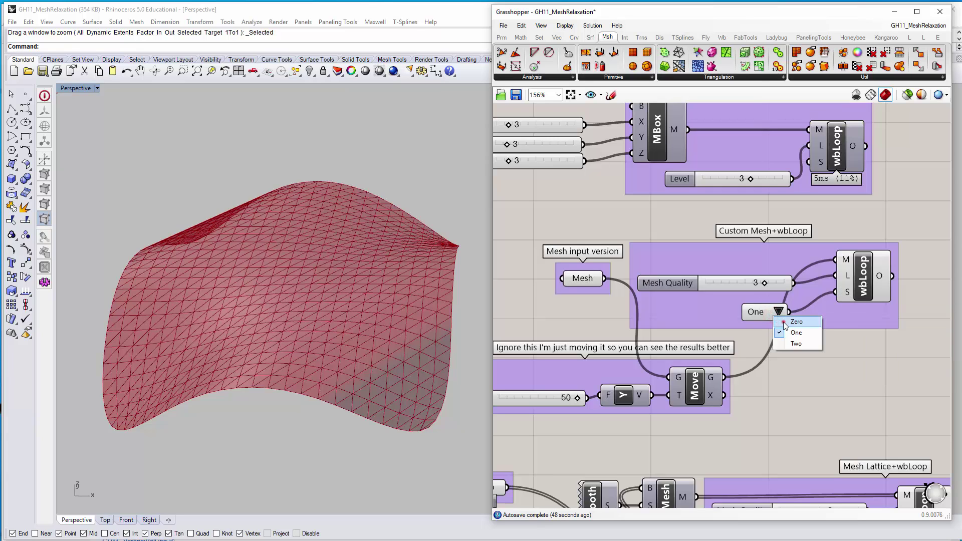
{"action": "left_click", "coordinate": [796, 321]}
{"action": "right_click_drag", "start_coordinate": [445, 393], "coordinate": [238, 392]}
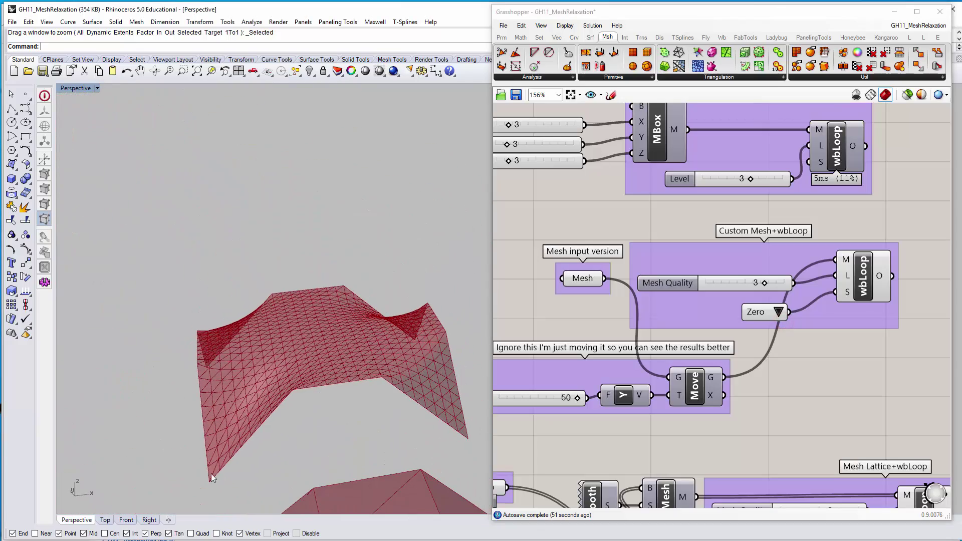
{"action": "right_click_drag", "start_coordinate": [212, 478], "coordinate": [335, 434]}
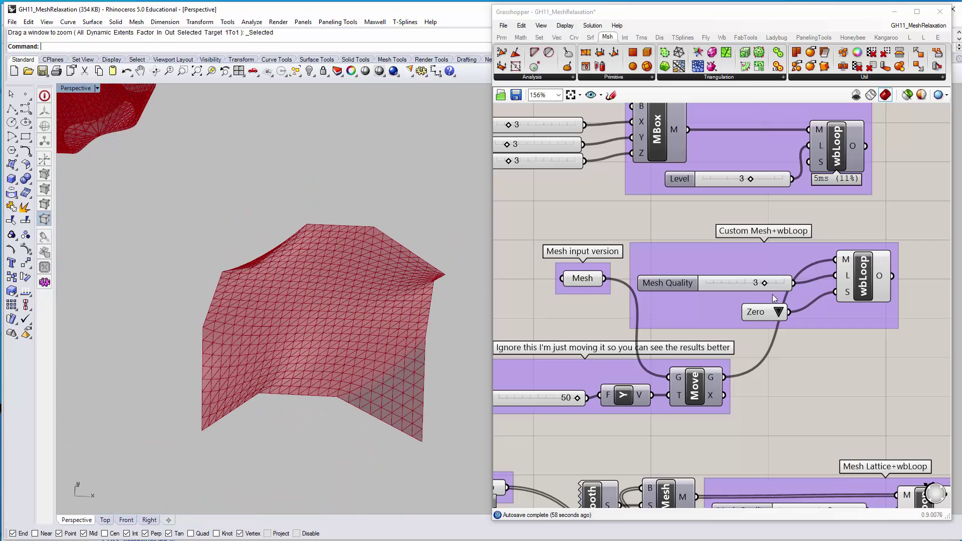
Set the Custom Mesh wbLoop's Smooth Naked Edges option to One and inspect the mesh edges
{"action": "left_click", "coordinate": [756, 312]}
{"action": "left_click", "coordinate": [779, 311]}
{"action": "left_click", "coordinate": [798, 330]}
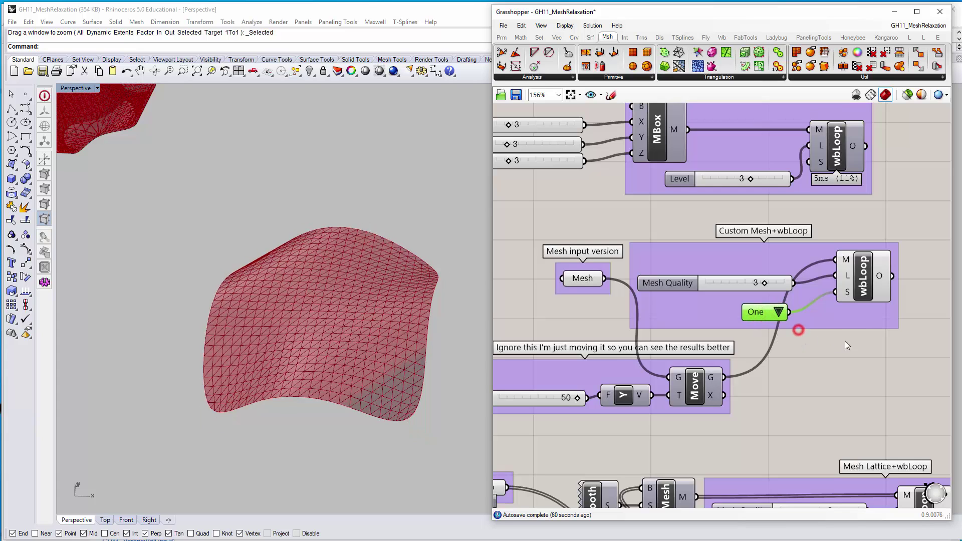
{"action": "mouse_move", "coordinate": [848, 298]}
{"action": "mouse_move", "coordinate": [361, 365]}
{"action": "right_mouse_down"}
{"action": "mouse_move", "coordinate": [315, 341]}
{"action": "mouse_move", "coordinate": [275, 354]}
{"action": "mouse_move", "coordinate": [280, 345]}
{"action": "right_mouse_up"}
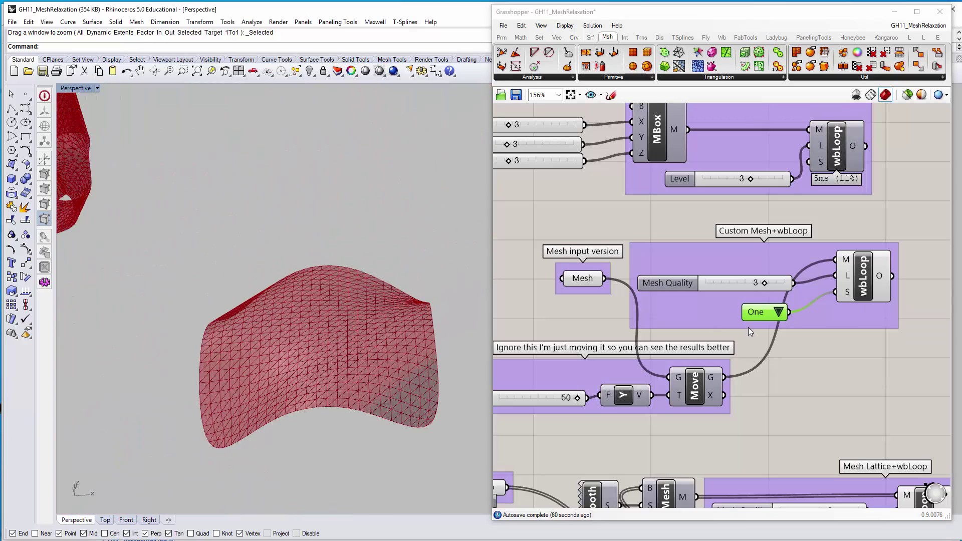
Set the Custom Mesh wbLoop's Smooth Naked Edges option to Two and compare the result with the input mesh
{"action": "left_click", "coordinate": [778, 312]}
{"action": "left_click", "coordinate": [783, 345]}
{"action": "right_click_drag", "start_coordinate": [344, 421], "coordinate": [336, 299], "text": "shift"}
{"action": "scroll", "coordinate": [438, 322], "scroll_direction": "down", "scroll_amount": 6}
{"action": "right_click_drag", "start_coordinate": [423, 363], "coordinate": [398, 315], "text": "shift"}
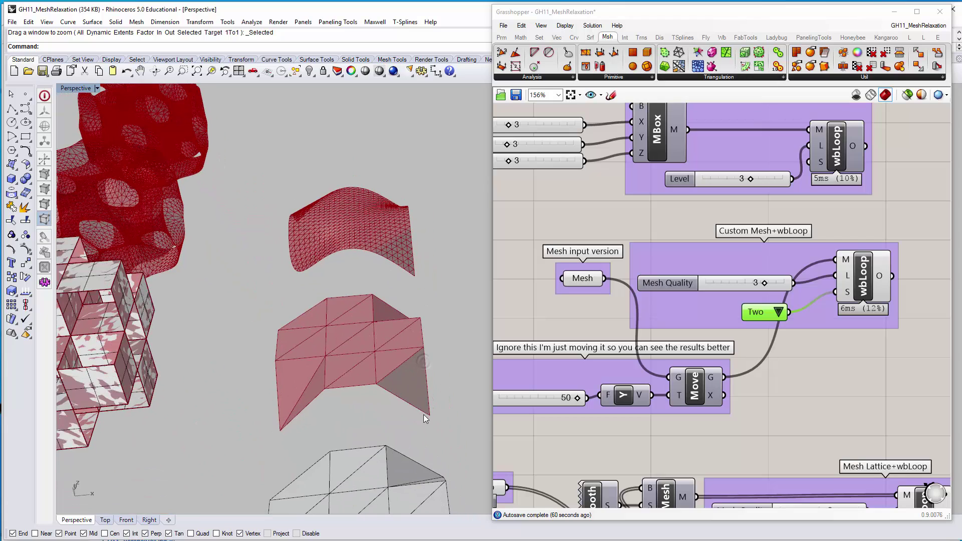
Examine the Custom Mesh wbLoop result's corners and naked edges from several angles, comparing them with the faceted input mesh
{"action": "scroll", "coordinate": [401, 347], "scroll_direction": "up", "scroll_amount": 2}
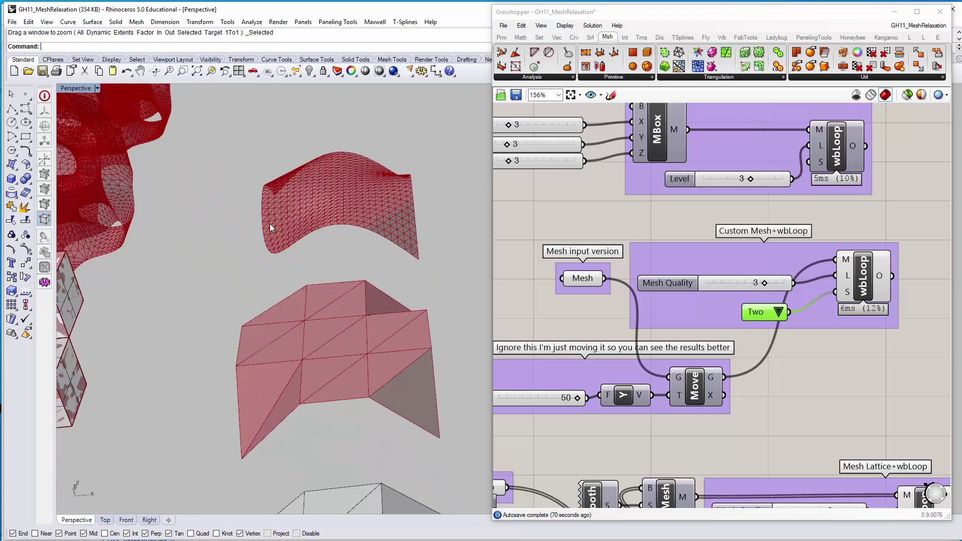
{"action": "mouse_move", "coordinate": [329, 205]}
{"action": "right_mouse_down"}
{"action": "mouse_move", "coordinate": [371, 272]}
{"action": "mouse_move", "coordinate": [372, 306]}
{"action": "right_mouse_up"}
{"action": "right_click_drag", "start_coordinate": [373, 311], "coordinate": [353, 251], "text": "shift"}
{"action": "scroll", "coordinate": [353, 251], "scroll_direction": "up", "scroll_amount": 5}
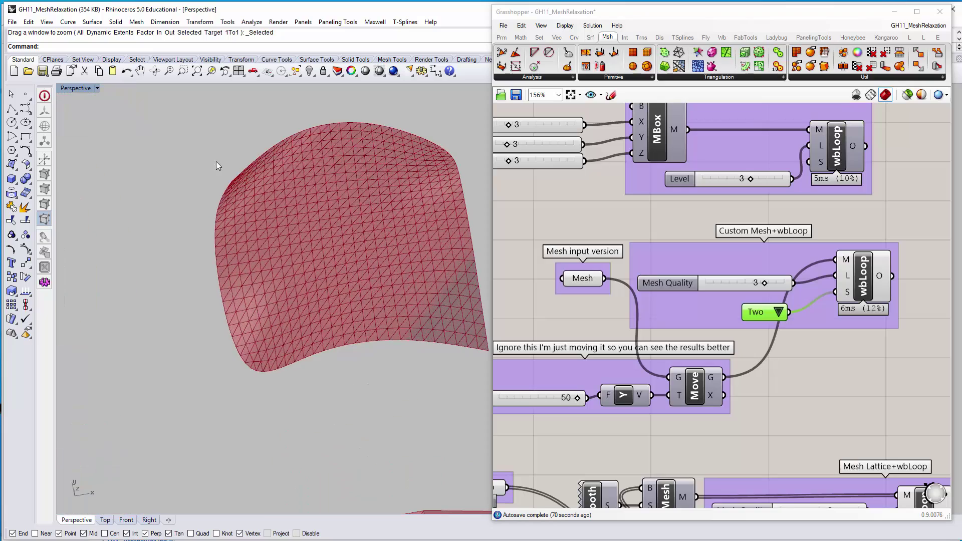
{"action": "right_click_drag", "start_coordinate": [488, 307], "coordinate": [446, 355], "text": "shift"}
{"action": "right_click_drag", "start_coordinate": [286, 323], "coordinate": [258, 312]}
{"action": "scroll", "coordinate": [257, 321], "scroll_direction": "down", "scroll_amount": 4}
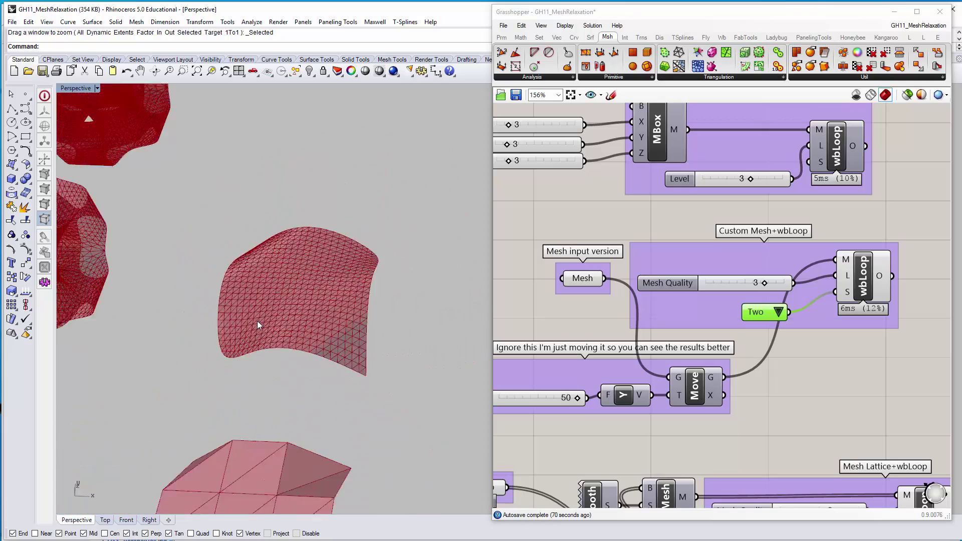
{"action": "scroll", "coordinate": [257, 321], "scroll_direction": "down", "scroll_amount": 2}
{"action": "right_click_drag", "start_coordinate": [281, 441], "coordinate": [283, 368], "text": "shift"}
{"action": "right_click_drag", "start_coordinate": [218, 373], "coordinate": [207, 361]}
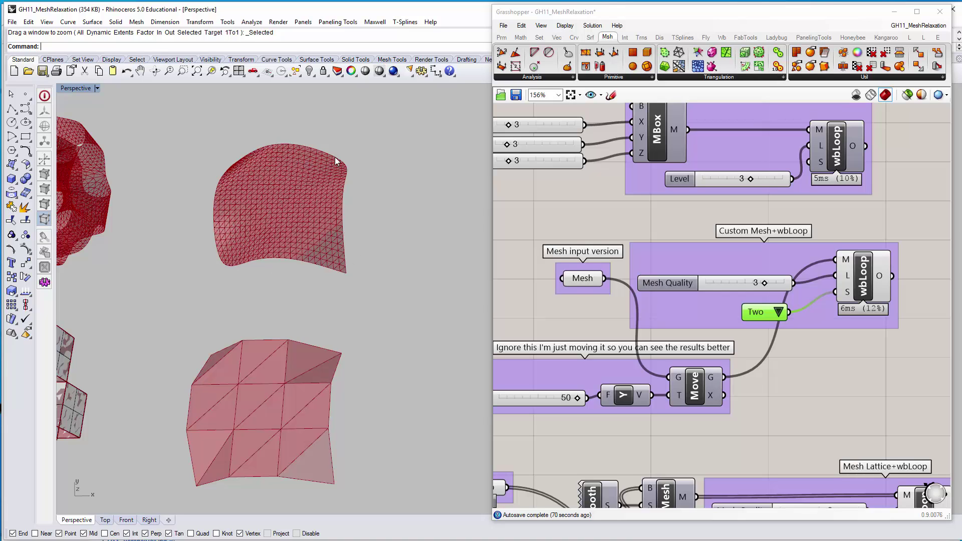
Set the Custom Mesh wbLoop's Smooth Naked Edges option to One and compare the rounded result with the input mesh
{"action": "left_click", "coordinate": [778, 313]}
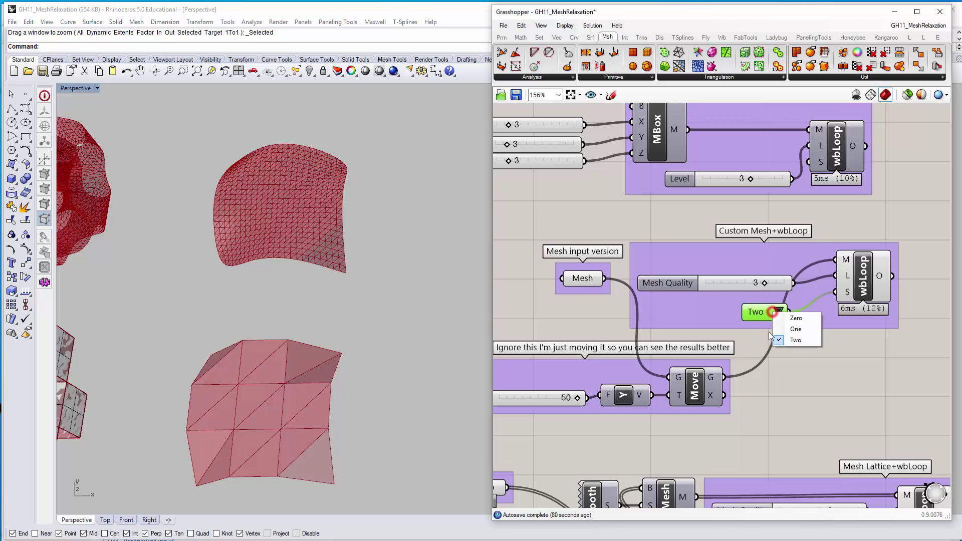
{"action": "left_click", "coordinate": [769, 328]}
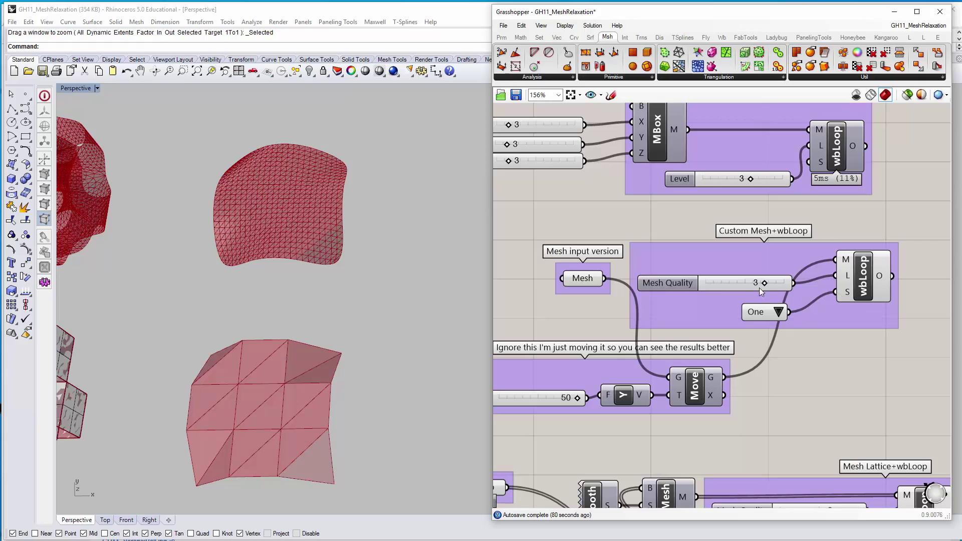
{"action": "right_click_drag", "start_coordinate": [327, 183], "coordinate": [344, 236]}
{"action": "left_click", "coordinate": [329, 271]}
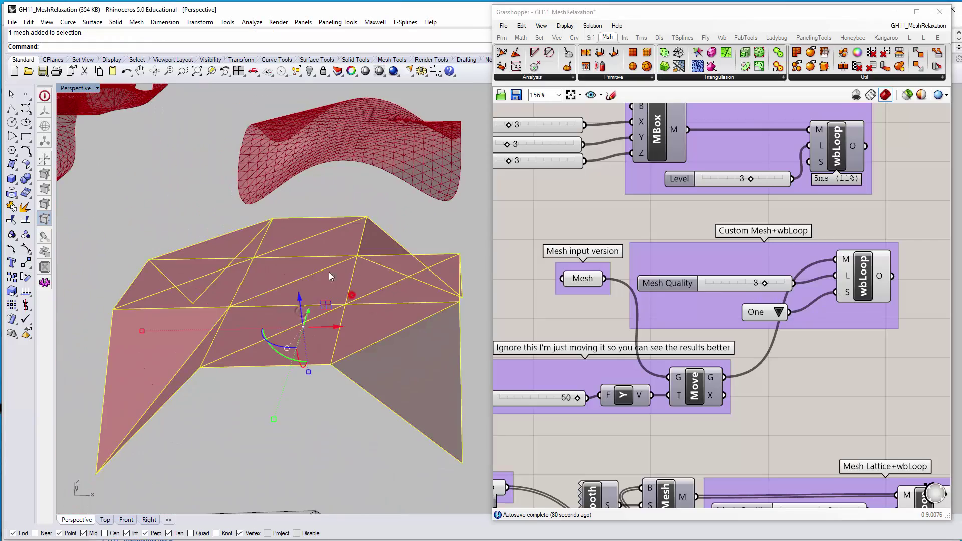
{"action": "left_click", "coordinate": [407, 206]}
Locate the Mesh Lattice+wbLoop definition and highlight the lattice polysurfaces referenced by its Brep input
{"action": "scroll", "coordinate": [753, 299], "scroll_direction": "down", "scroll_amount": 4}
{"action": "right_click_drag", "start_coordinate": [753, 300], "coordinate": [689, 228]}
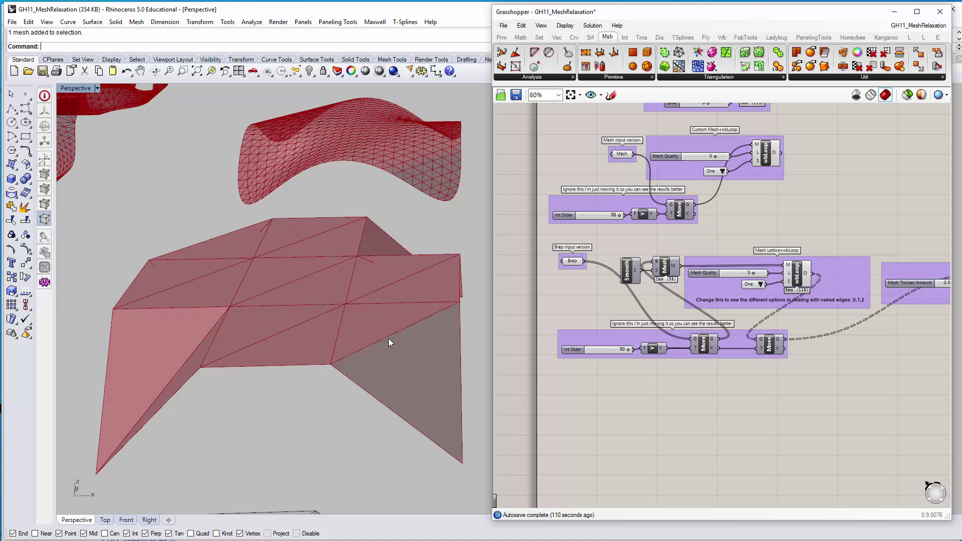
{"action": "right_click_drag", "start_coordinate": [266, 236], "coordinate": [353, 301]}
{"action": "scroll", "coordinate": [250, 235], "scroll_direction": "down", "scroll_amount": 6}
{"action": "right_click_drag", "start_coordinate": [231, 233], "coordinate": [371, 254], "text": "shift"}
{"action": "left_click", "coordinate": [371, 254]}
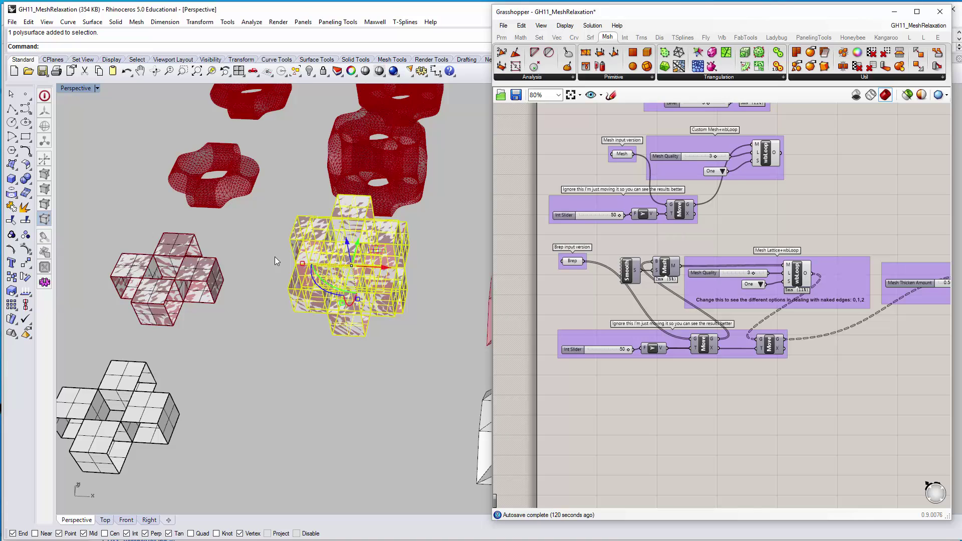
{"action": "right_click_drag", "start_coordinate": [286, 282], "coordinate": [460, 281]}
{"action": "right_click_drag", "start_coordinate": [588, 249], "coordinate": [581, 283]}
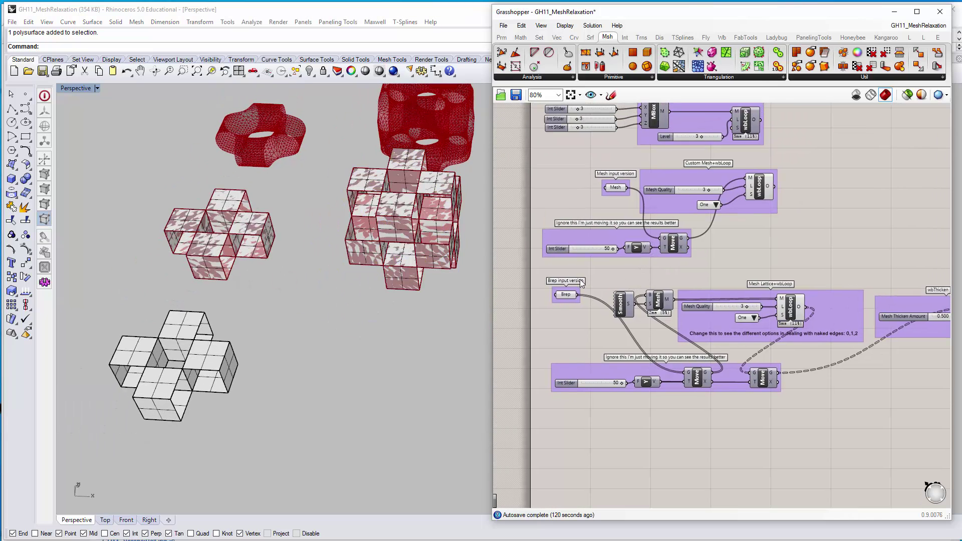
{"action": "left_click", "coordinate": [564, 296]}
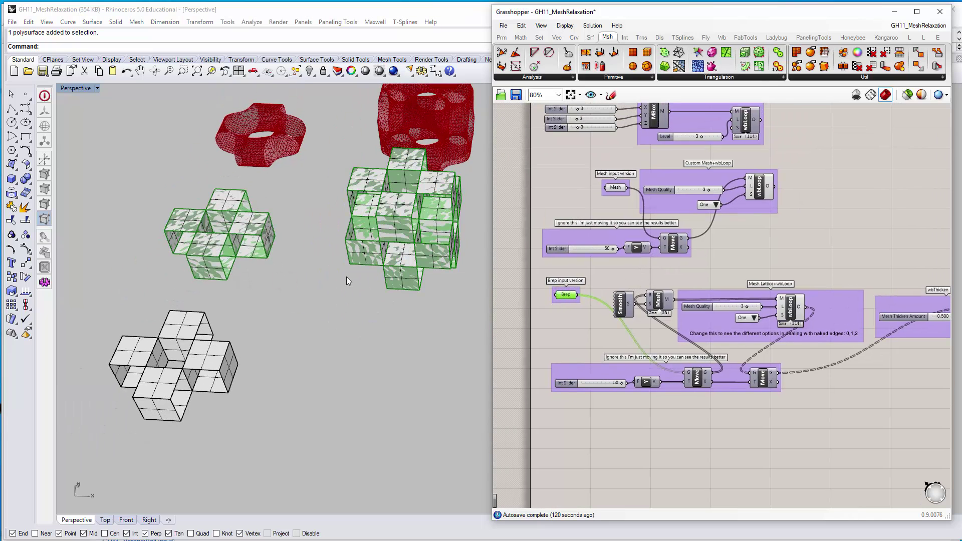
{"action": "right_click_drag", "start_coordinate": [347, 276], "coordinate": [275, 245]}
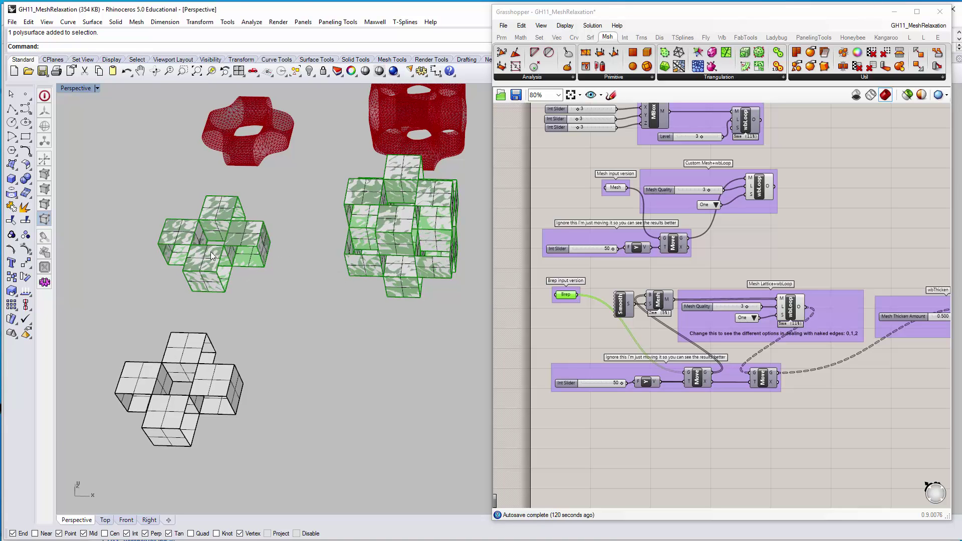
{"action": "right_click_drag", "start_coordinate": [261, 295], "coordinate": [248, 268]}
{"action": "right_click_drag", "start_coordinate": [253, 297], "coordinate": [389, 279], "text": "shift"}
{"action": "left_click", "coordinate": [361, 412]}
Zoom to the single cross-shaped lattice polysurface and inspect its box faces and openings from several angles
{"action": "scroll", "coordinate": [313, 375], "scroll_direction": "up", "scroll_amount": 4}
{"action": "left_click", "coordinate": [253, 302]}
{"action": "type", "text": "zs"}
{"action": "key", "text": "Return"}
{"action": "left_click", "coordinate": [219, 327]}
{"action": "right_click_drag", "start_coordinate": [309, 303], "coordinate": [241, 297]}
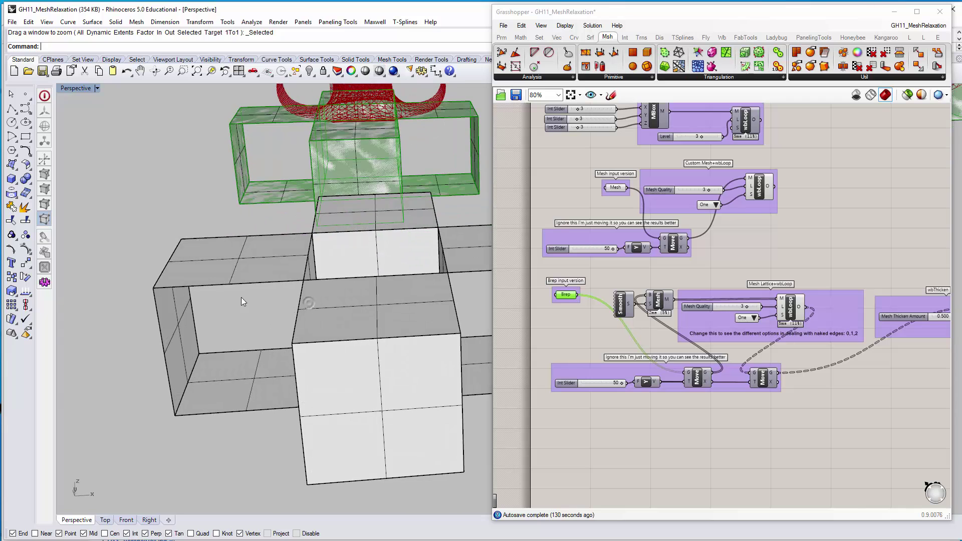
{"action": "right_click_drag", "start_coordinate": [356, 292], "coordinate": [333, 269]}
{"action": "left_click", "coordinate": [331, 268]}
{"action": "right_click_drag", "start_coordinate": [278, 149], "coordinate": [318, 288]}
{"action": "left_click", "coordinate": [329, 440]}
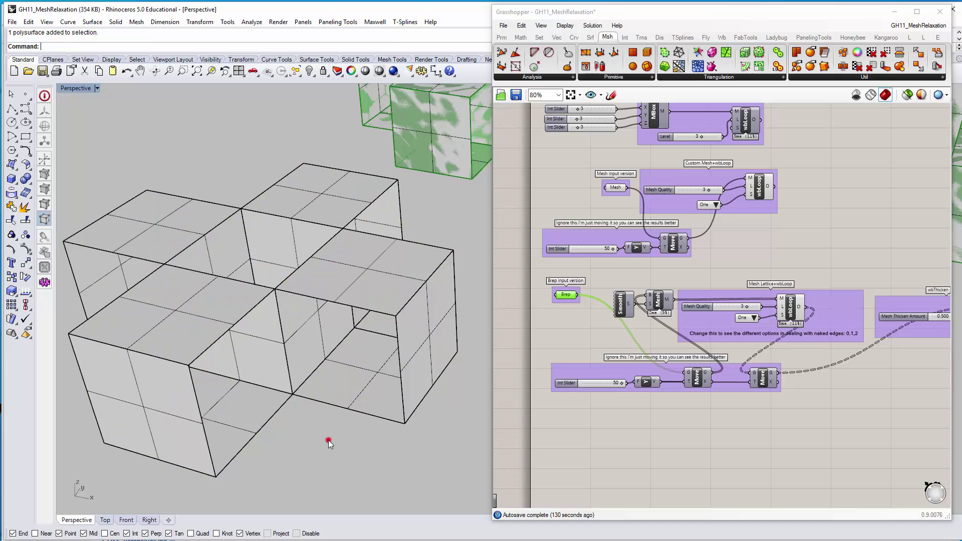
{"action": "right_click_drag", "start_coordinate": [328, 440], "coordinate": [259, 321]}
{"action": "right_click_drag", "start_coordinate": [226, 243], "coordinate": [167, 346]}
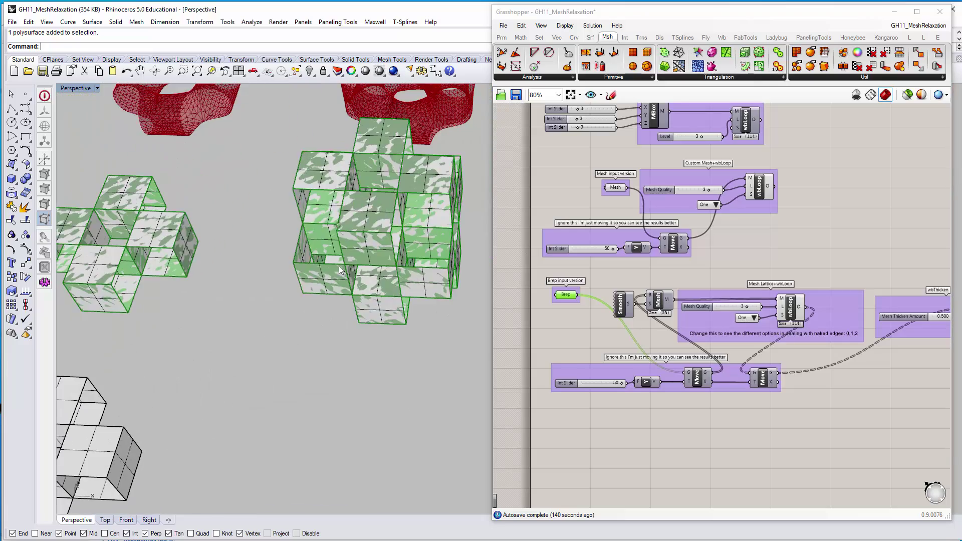
Zoom to the stacked lattice polysurface and inspect how its box modules and open ends connect
{"action": "left_click", "coordinate": [341, 266]}
{"action": "type", "text": "zs"}
{"action": "key", "text": "Return"}
{"action": "left_click", "coordinate": [260, 271]}
{"action": "right_click_drag", "start_coordinate": [416, 271], "coordinate": [402, 369], "text": "shift"}
{"action": "right_click_drag", "start_coordinate": [364, 340], "coordinate": [364, 294]}
{"action": "right_click_drag", "start_coordinate": [346, 337], "coordinate": [236, 314]}
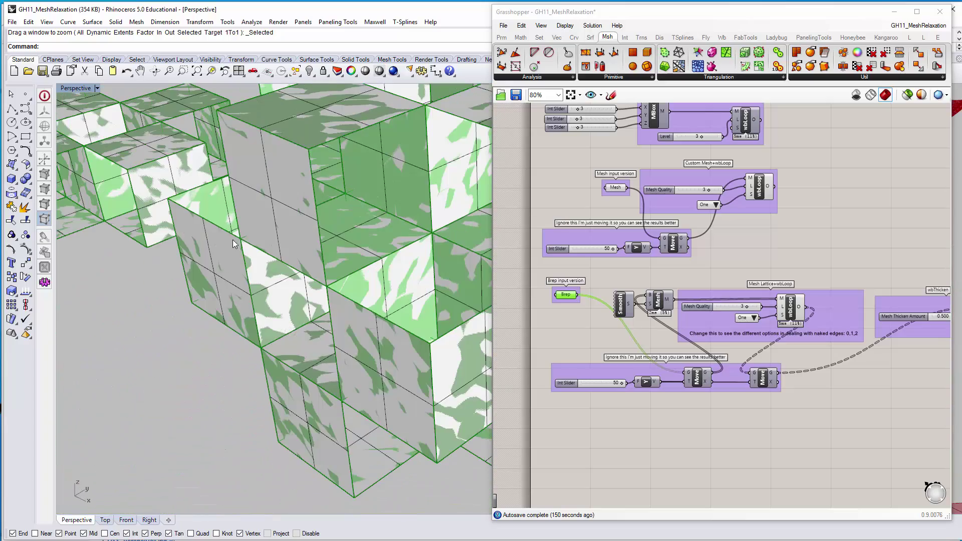
{"action": "right_click_drag", "start_coordinate": [232, 239], "coordinate": [331, 225]}
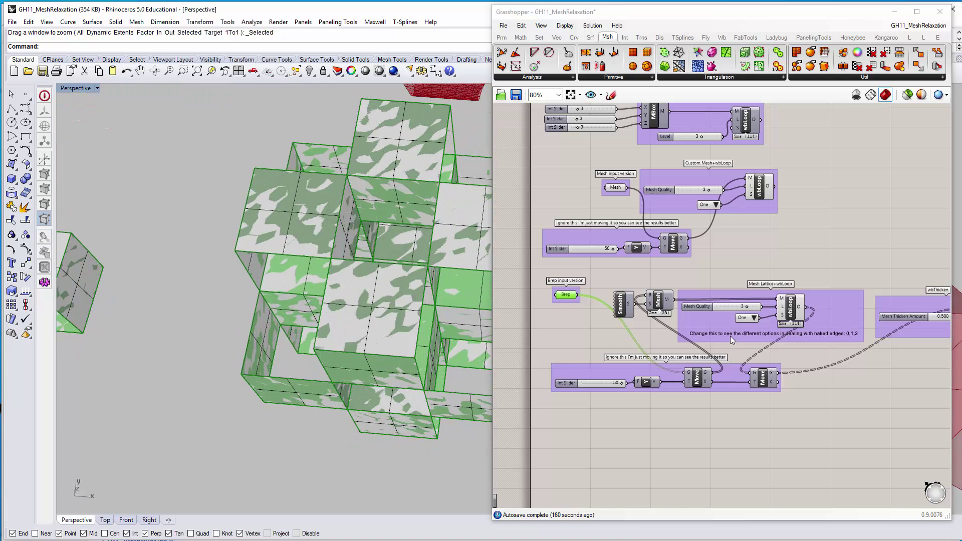
Trace the Brep input through the Move components and compare the lattice breps with their smoothed meshes
{"action": "scroll", "coordinate": [730, 335], "scroll_direction": "up", "scroll_amount": 5}
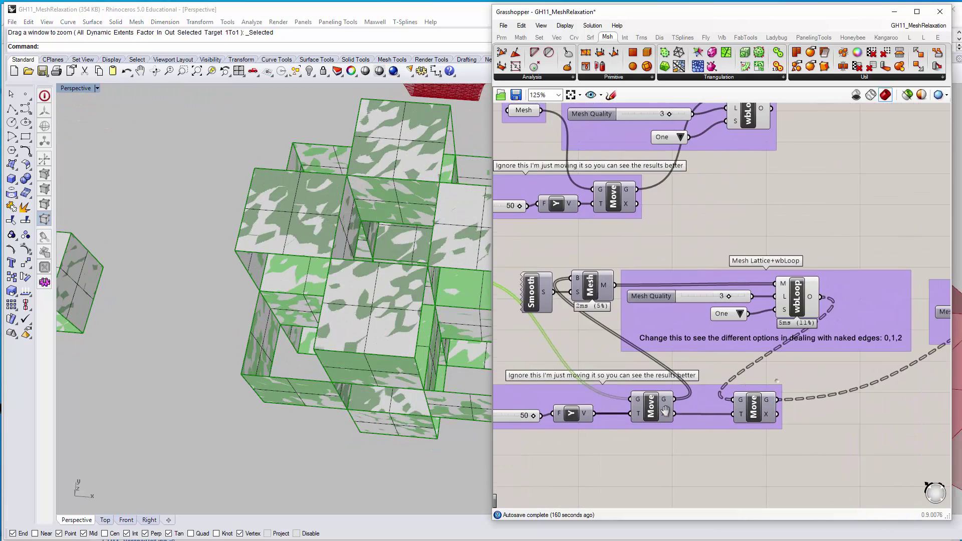
{"action": "right_click_drag", "start_coordinate": [665, 411], "coordinate": [714, 385]}
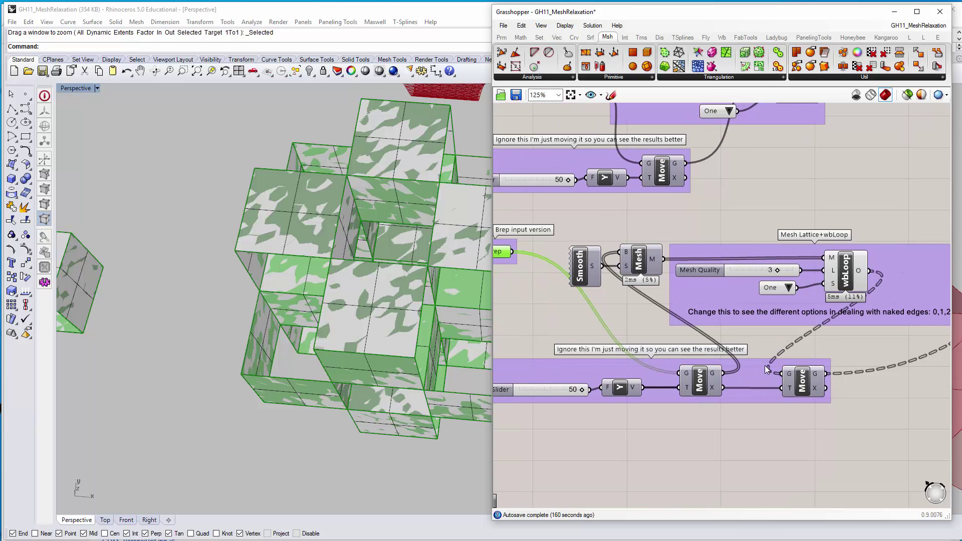
{"action": "left_click", "coordinate": [756, 371]}
{"action": "left_click", "coordinate": [739, 428]}
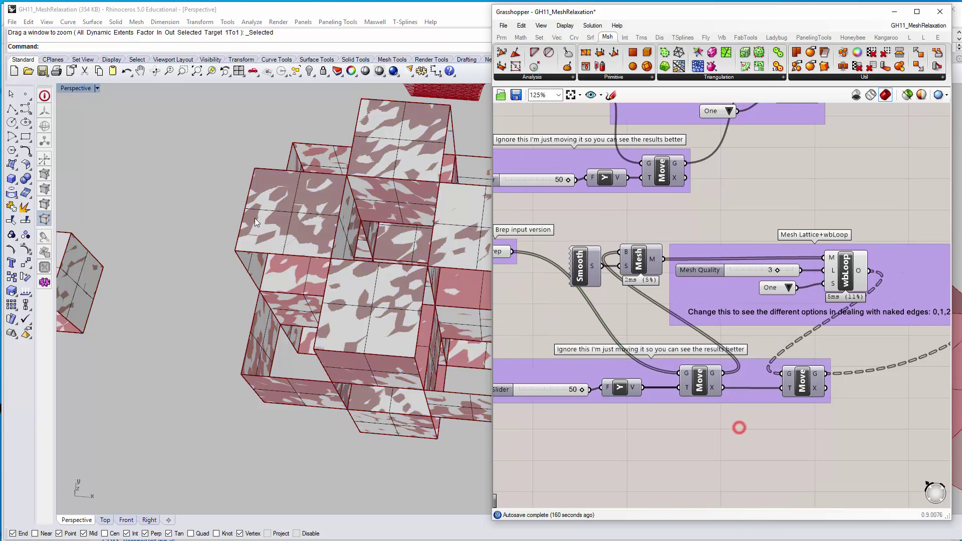
{"action": "scroll", "coordinate": [281, 230], "scroll_direction": "down", "scroll_amount": 5}
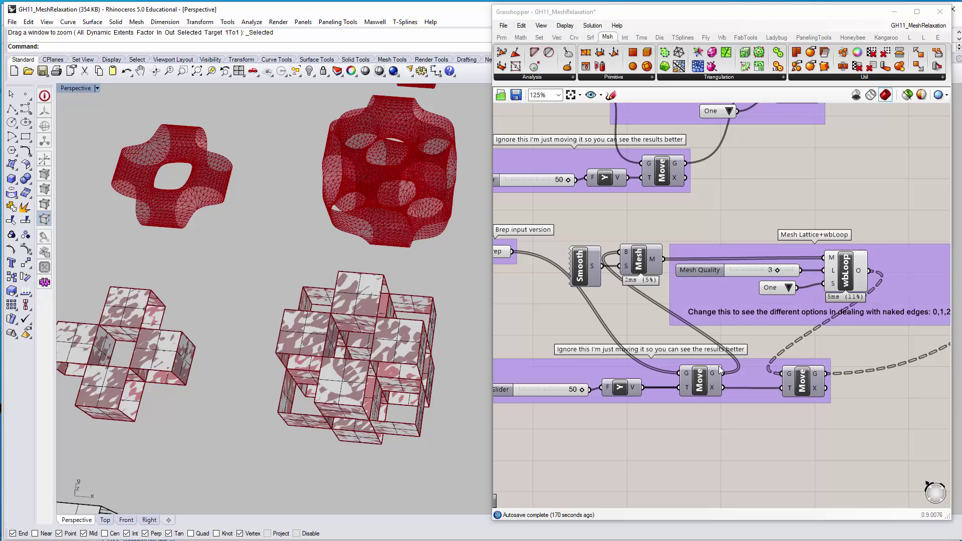
{"action": "left_click", "coordinate": [619, 305]}
{"action": "right_click_drag", "start_coordinate": [614, 299], "coordinate": [755, 320]}
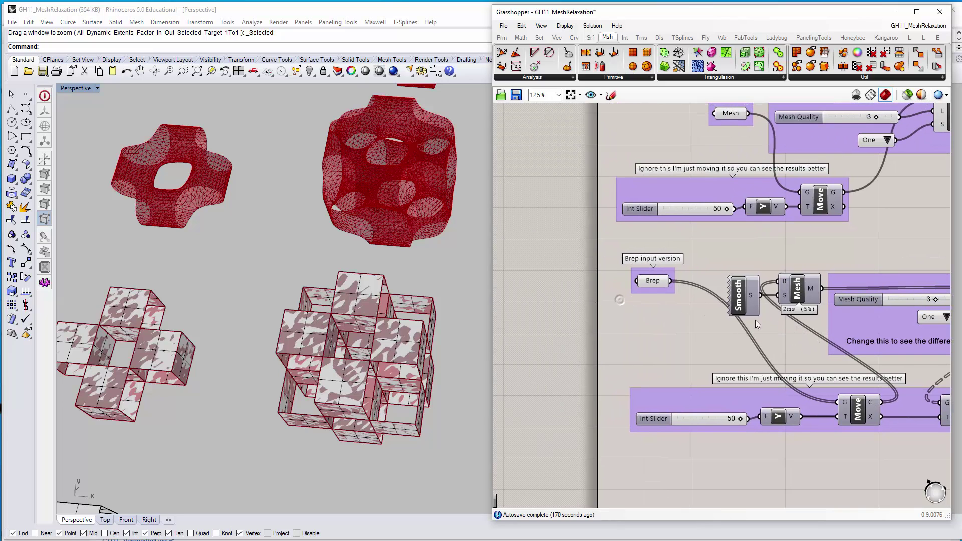
{"action": "left_click", "coordinate": [662, 280]}
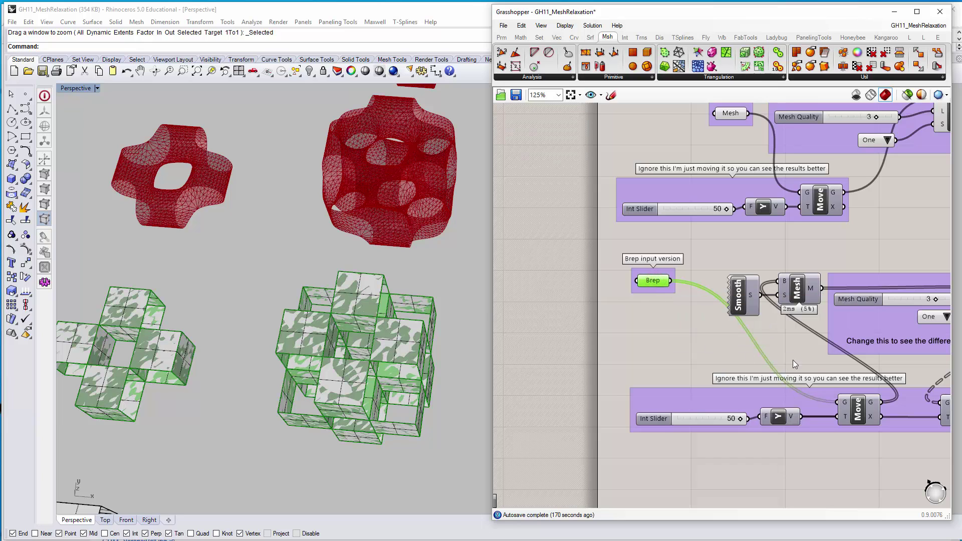
Add a Mesh Brep component below the Brep input version and connect the Brep parameter to its B input
{"action": "left_click", "coordinate": [801, 284]}
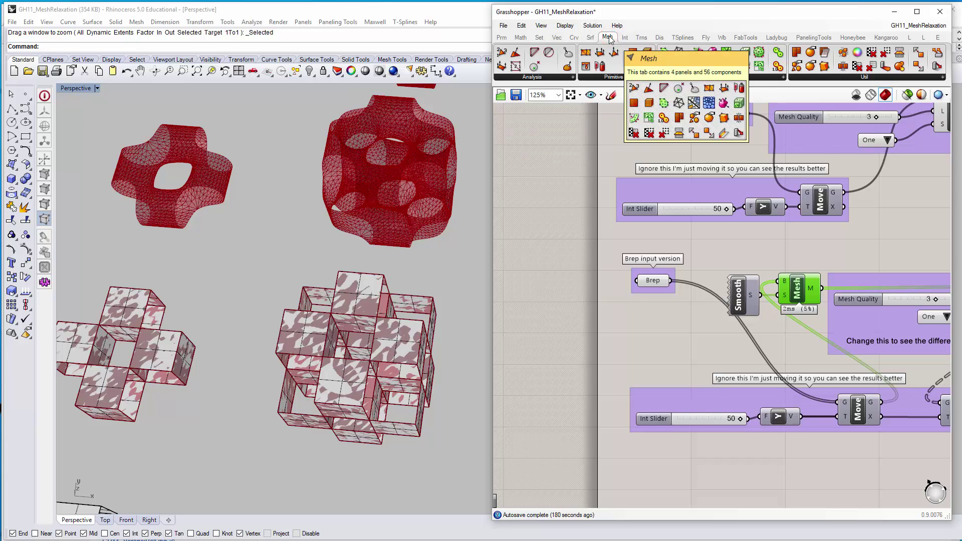
{"action": "left_click", "coordinate": [835, 76]}
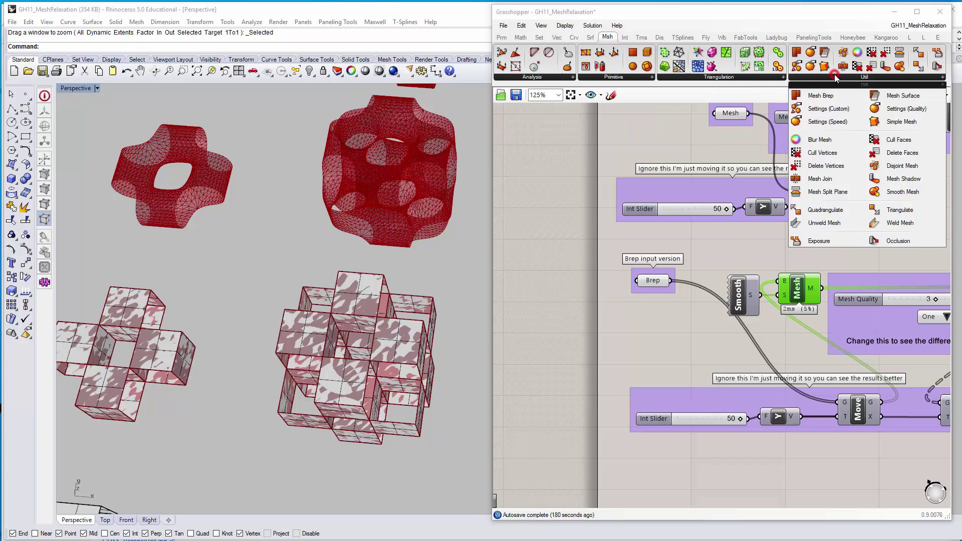
{"action": "left_click", "coordinate": [835, 97]}
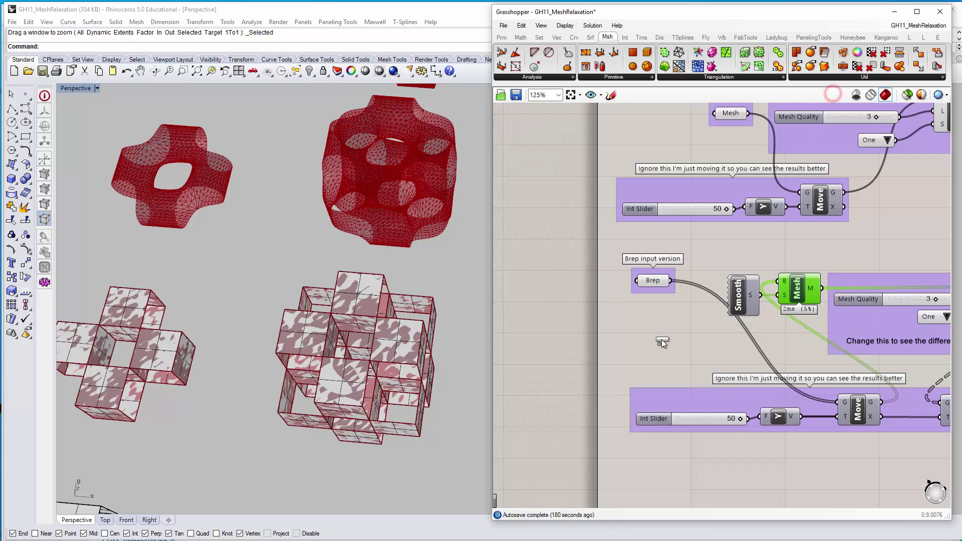
{"action": "left_click", "coordinate": [691, 348]}
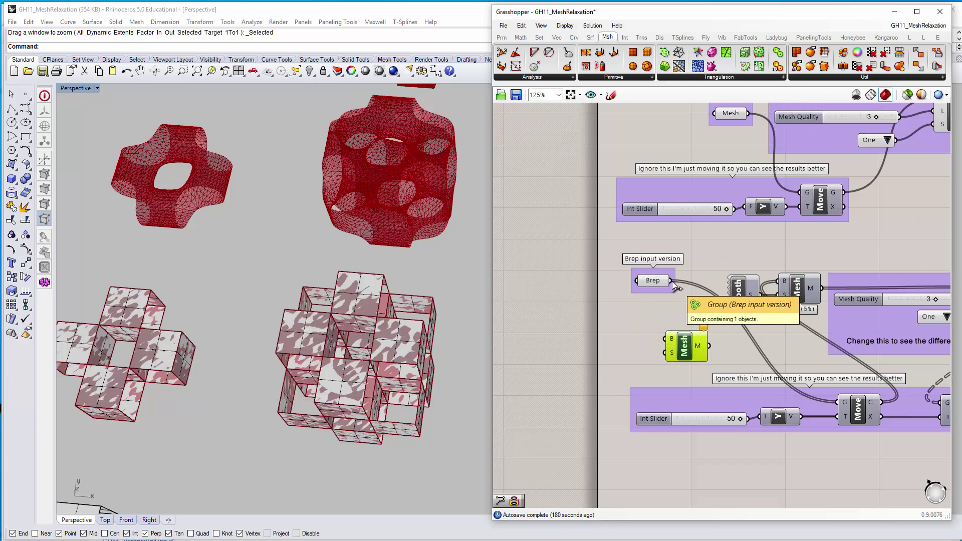
{"action": "left_click_drag", "start_coordinate": [672, 281], "coordinate": [665, 338]}
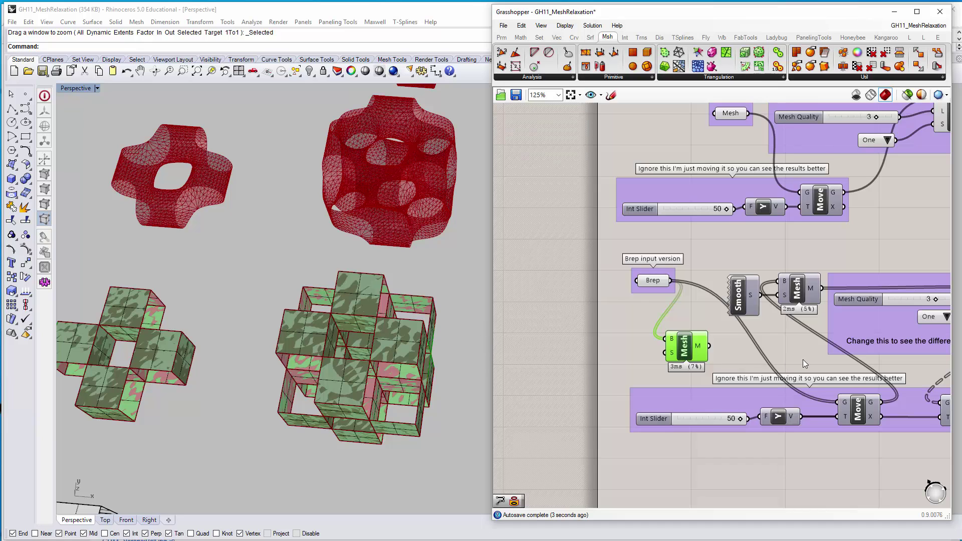
Add a Settings (Quality) component beside the new Mesh Brep, connect it to the S input, and review the alternative mesh settings
{"action": "right_click_drag", "start_coordinate": [741, 344], "coordinate": [709, 332]}
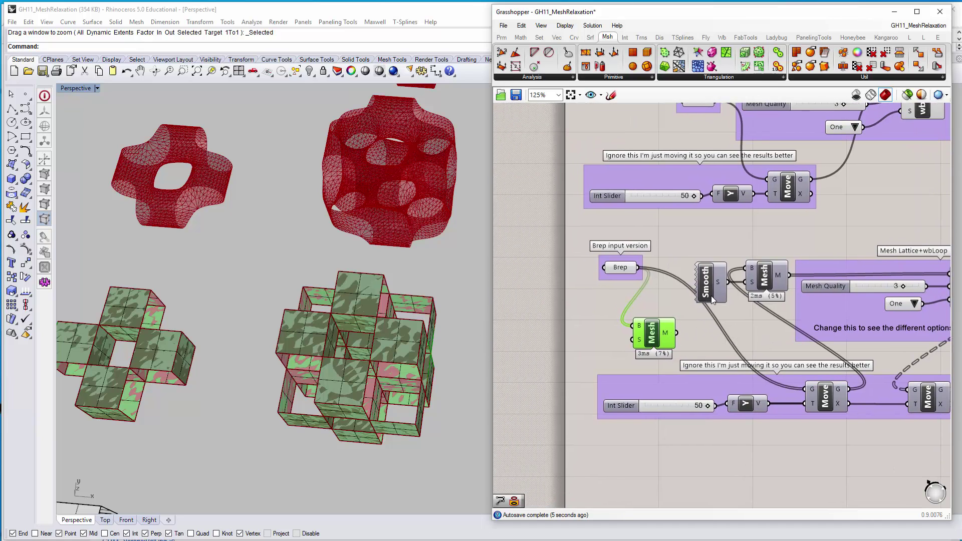
{"action": "mouse_move", "coordinate": [640, 339]}
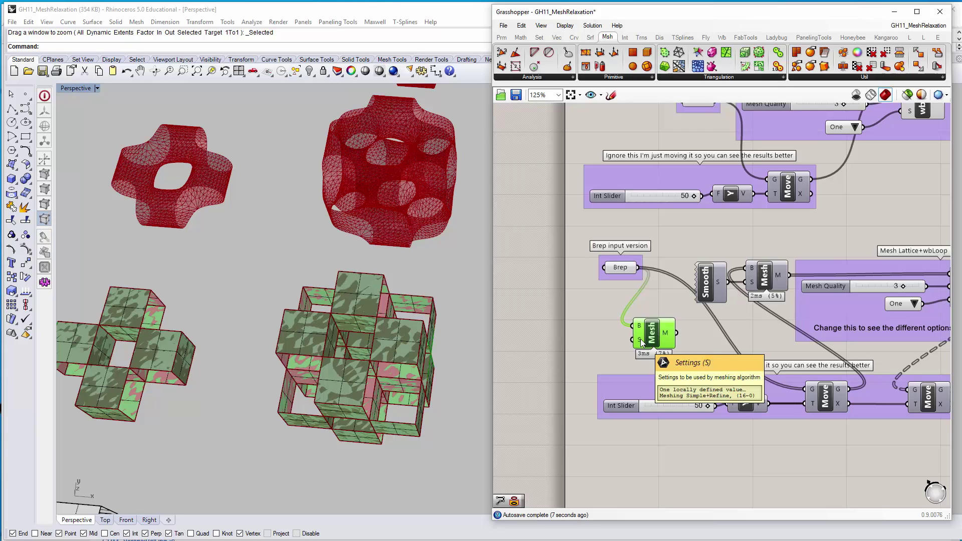
{"action": "left_click", "coordinate": [802, 76]}
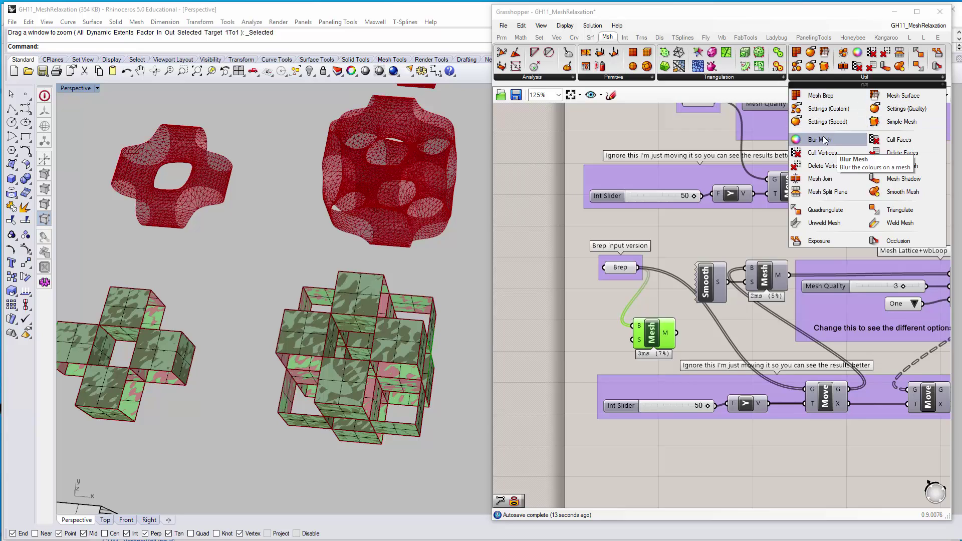
{"action": "left_click", "coordinate": [900, 109]}
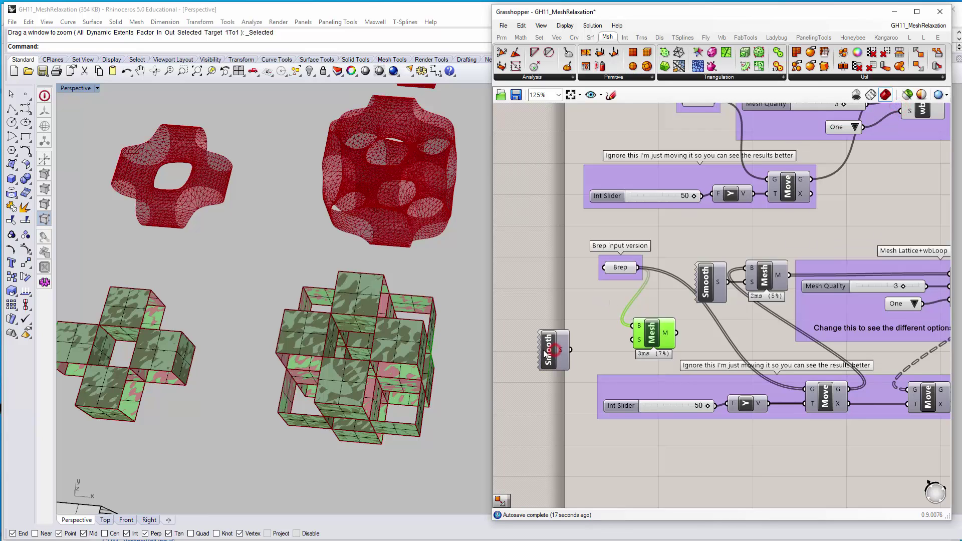
{"action": "left_click", "coordinate": [547, 348]}
{"action": "left_click_drag", "start_coordinate": [582, 351], "coordinate": [611, 352]}
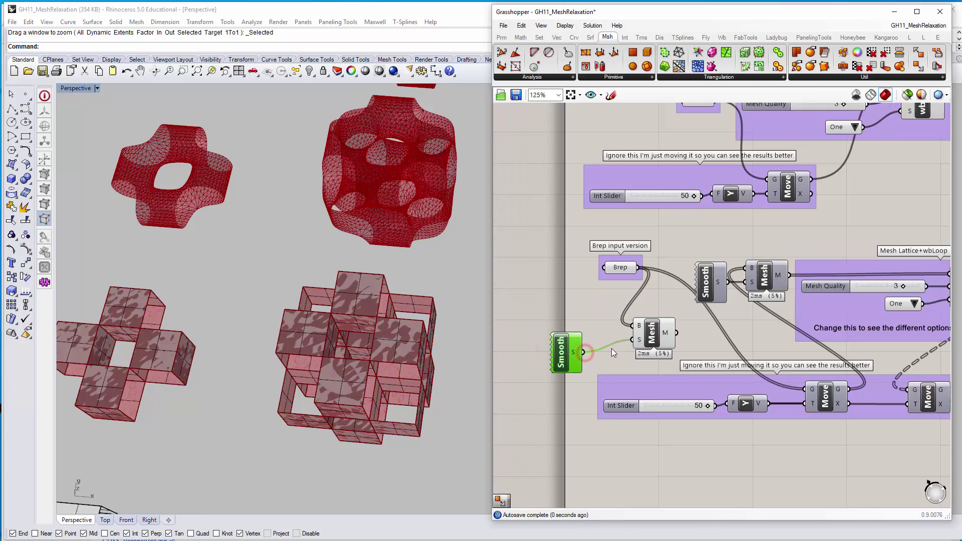
{"action": "left_click", "coordinate": [895, 77]}
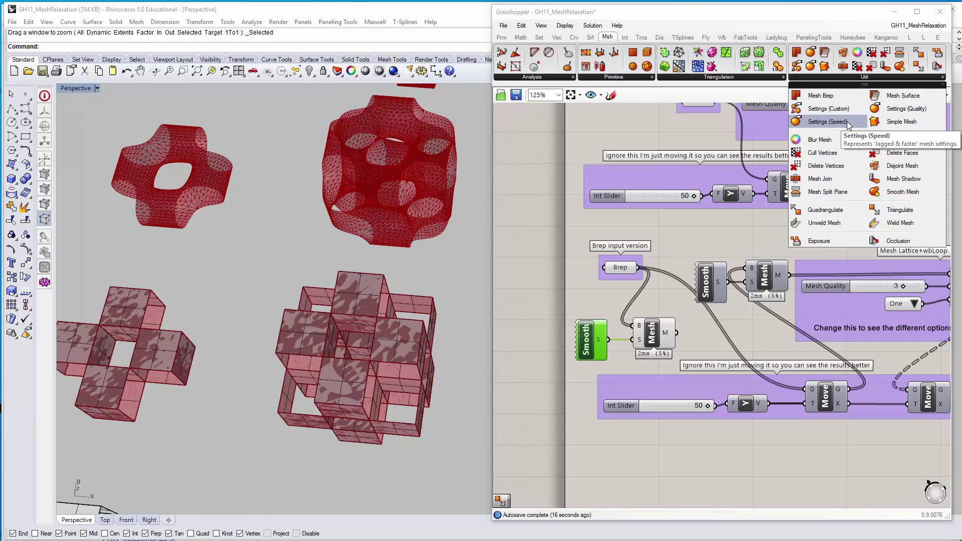
{"action": "right_click_drag", "start_coordinate": [706, 230], "coordinate": [690, 243]}
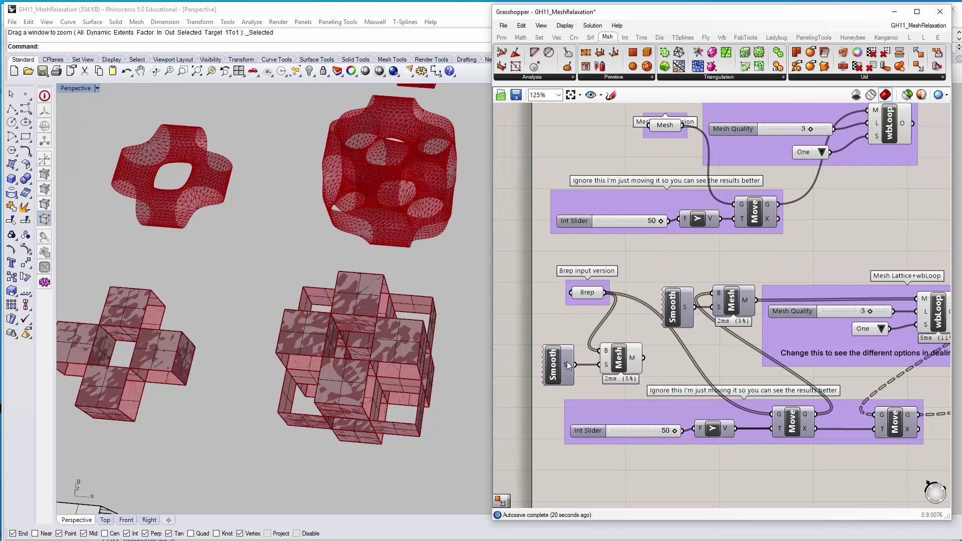
Delete the extra Settings (Quality) and Mesh Brep components below the Brep input version
{"action": "left_click", "coordinate": [560, 366]}
{"action": "key", "text": "Delete"}
{"action": "left_click", "coordinate": [617, 361]}
{"action": "key", "text": "Delete"}
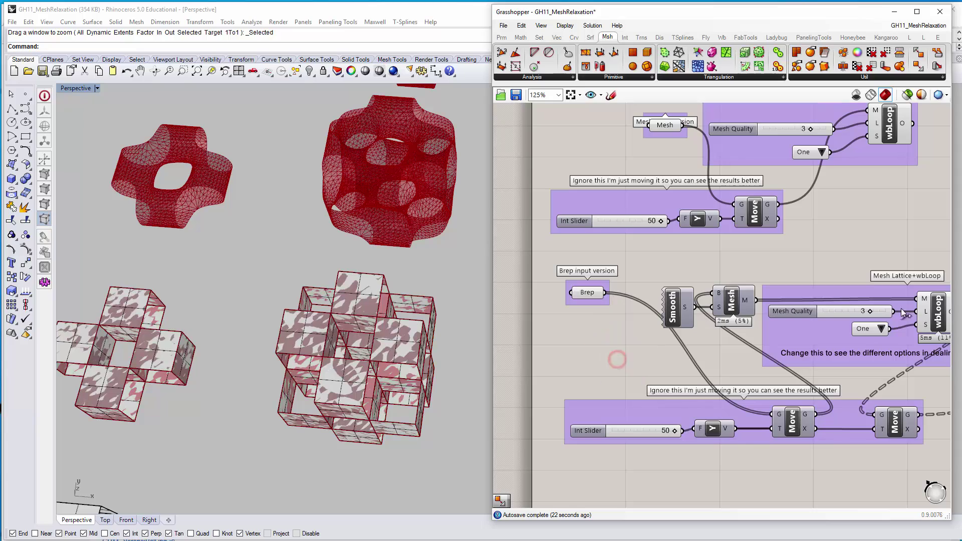
Hide the lattice wbLoop preview and show the Mesh Brep preview instead, viewing the unsmoothed lattice mesh up close
{"action": "left_click", "coordinate": [942, 315]}
{"action": "key", "text": "ctrl+q"}
{"action": "left_click", "coordinate": [742, 300]}
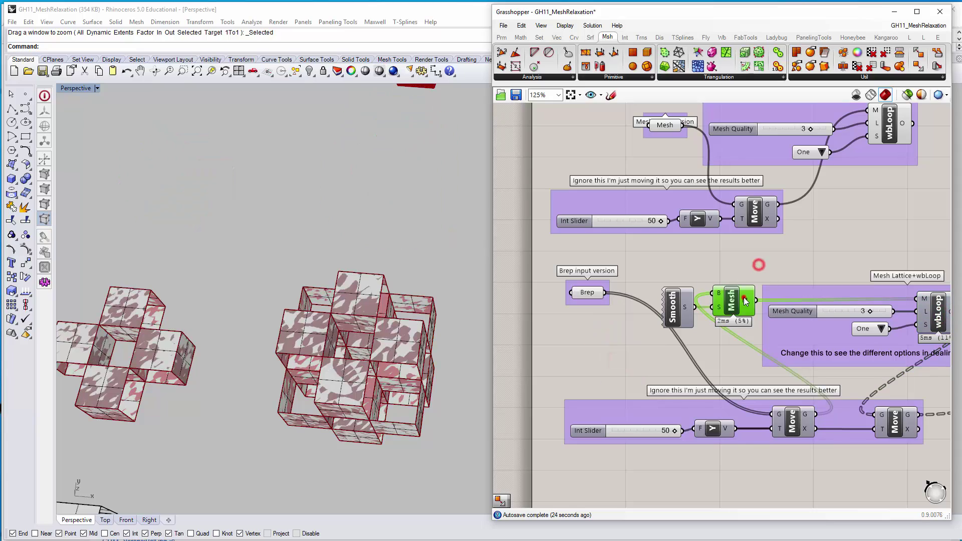
{"action": "key", "text": "ctrl+q"}
{"action": "right_click_drag", "start_coordinate": [419, 224], "coordinate": [371, 271]}
{"action": "right_click_drag", "start_coordinate": [371, 271], "coordinate": [260, 338], "text": "shift"}
{"action": "scroll", "coordinate": [392, 274], "scroll_direction": "up", "scroll_amount": 8}
{"action": "scroll", "coordinate": [371, 278], "scroll_direction": "down", "scroll_amount": 6}
{"action": "scroll", "coordinate": [351, 287], "scroll_direction": "up", "scroll_amount": 4}
{"action": "scroll", "coordinate": [311, 309], "scroll_direction": "down", "scroll_amount": 5}
Highlight the Mesh Brep output and inspect the faces of the converted lattice mesh from several angles
{"action": "left_click", "coordinate": [671, 311]}
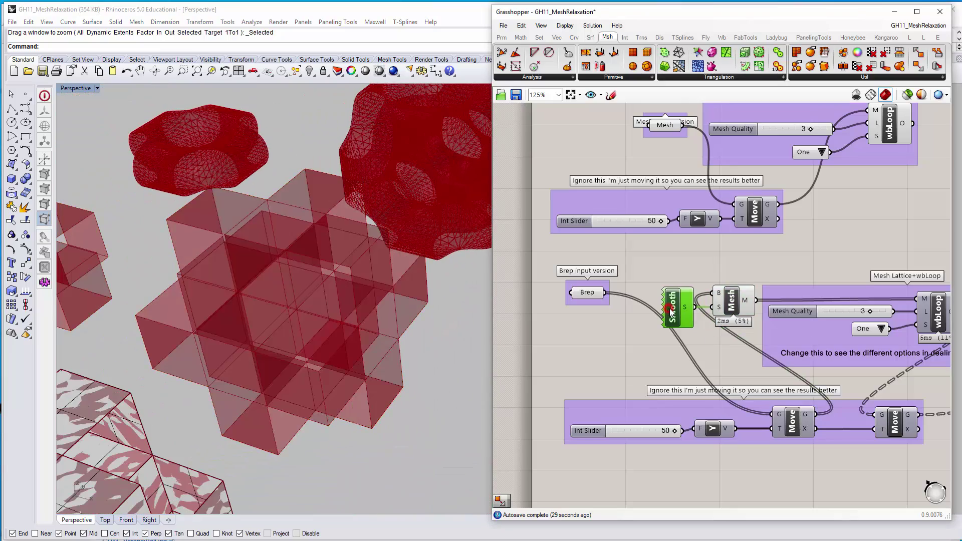
{"action": "left_click", "coordinate": [681, 272]}
{"action": "left_click", "coordinate": [728, 295]}
{"action": "right_click_drag", "start_coordinate": [361, 275], "coordinate": [358, 307]}
{"action": "scroll", "coordinate": [359, 309], "scroll_direction": "up", "scroll_amount": 8}
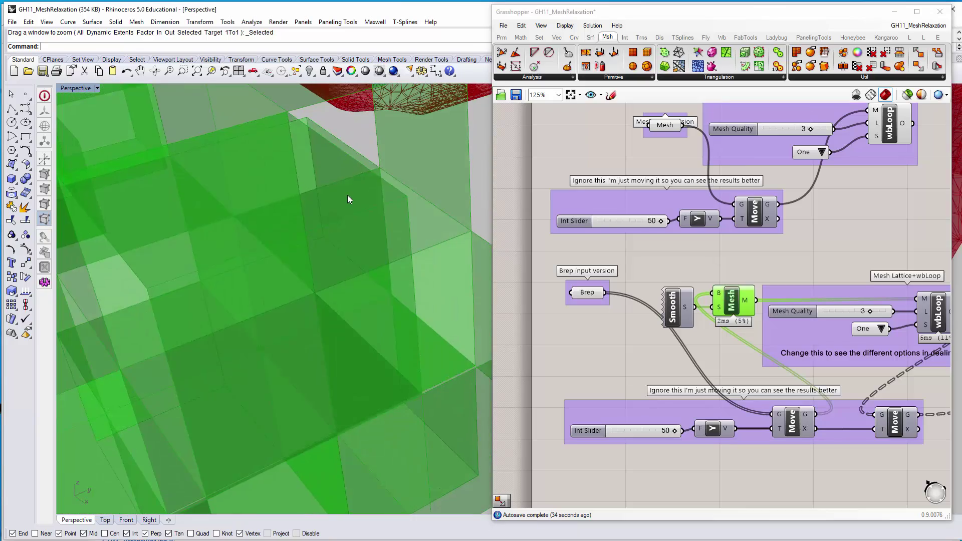
{"action": "scroll", "coordinate": [372, 218], "scroll_direction": "down", "scroll_amount": 8}
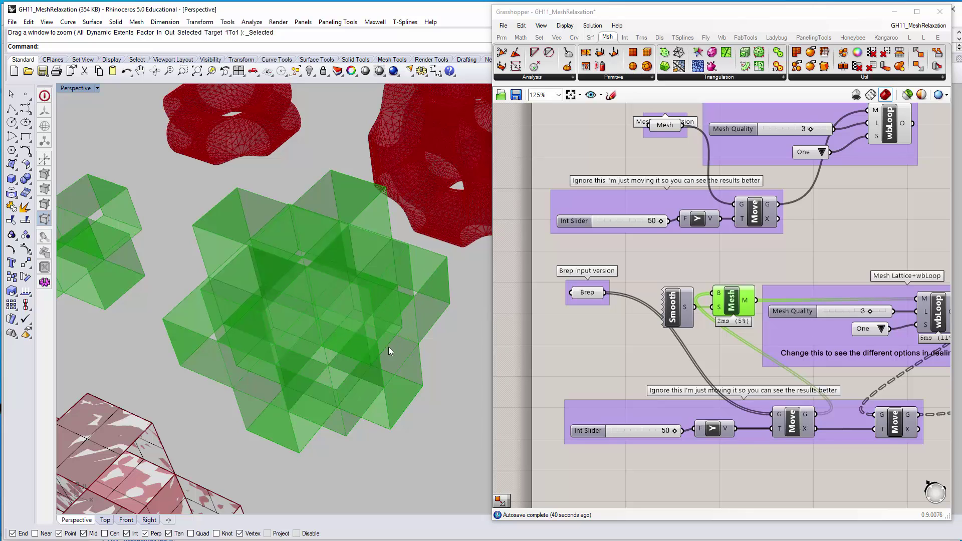
{"action": "right_click_drag", "start_coordinate": [294, 289], "coordinate": [301, 320]}
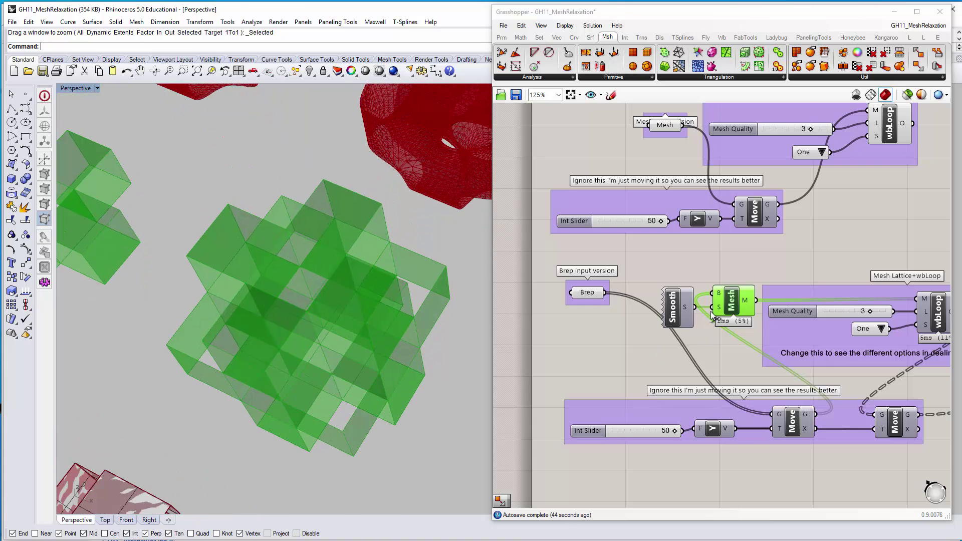
Hide the Mesh Brep preview and show the lattice wbLoop result again
{"action": "left_click", "coordinate": [734, 306]}
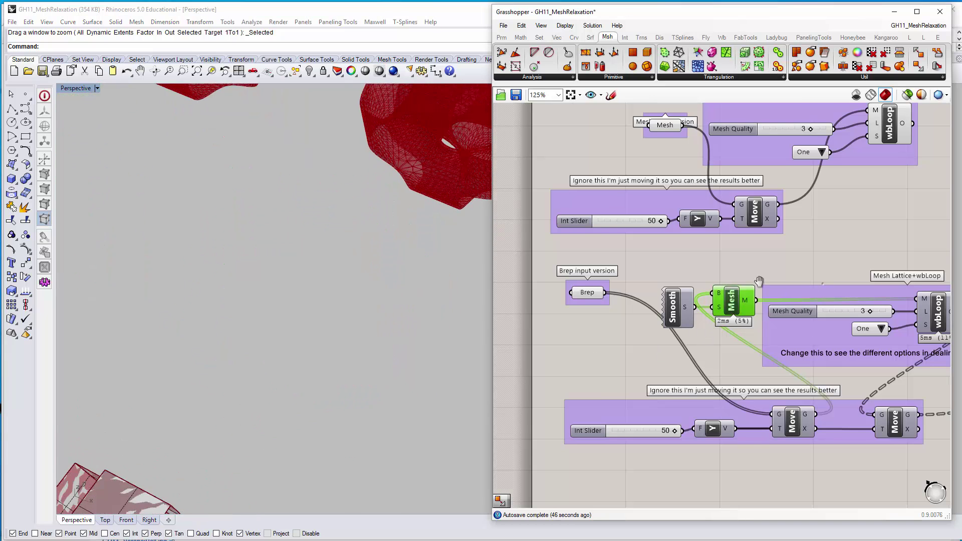
{"action": "right_click_drag", "start_coordinate": [716, 346], "coordinate": [647, 346]}
{"action": "left_click", "coordinate": [855, 316]}
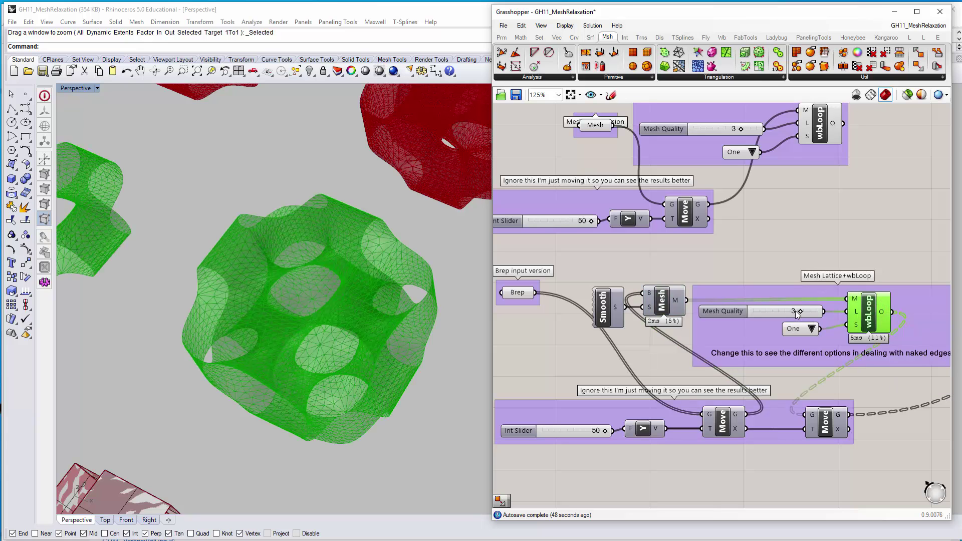
Set the lattice wbLoop Mesh Quality to 1 and inspect the coarser smoothed mesh
{"action": "left_click_drag", "start_coordinate": [800, 311], "coordinate": [768, 317]}
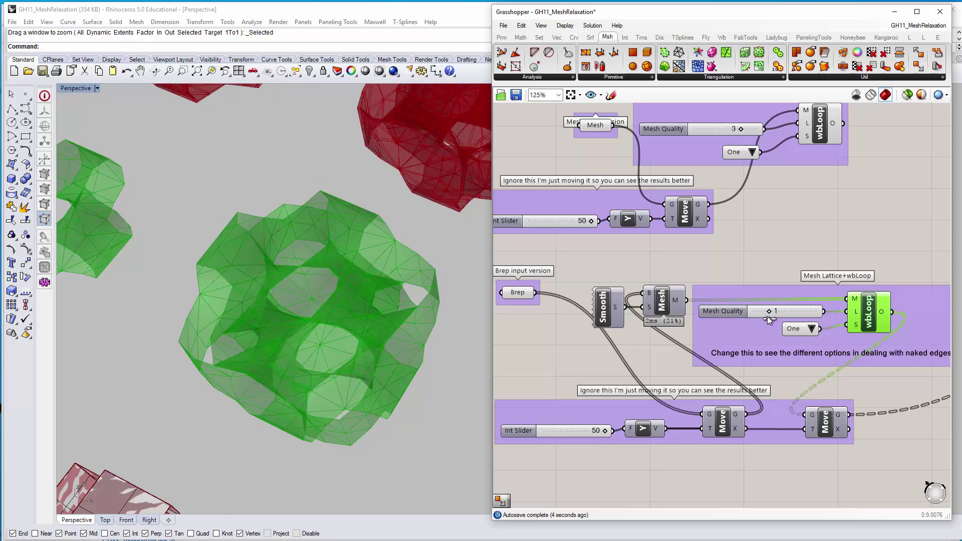
{"action": "right_click_drag", "start_coordinate": [360, 266], "coordinate": [424, 320]}
{"action": "scroll", "coordinate": [320, 253], "scroll_direction": "up", "scroll_amount": 4}
{"action": "mouse_move", "coordinate": [344, 301]}
{"action": "right_mouse_down"}
{"action": "mouse_move", "coordinate": [335, 255]}
{"action": "mouse_move", "coordinate": [331, 301]}
{"action": "mouse_move", "coordinate": [321, 299]}
{"action": "mouse_move", "coordinate": [329, 296]}
{"action": "right_mouse_up"}
Set the lattice wbLoop Mesh Quality to 3 and view the finer smoothed mesh
{"action": "left_click_drag", "start_coordinate": [769, 313], "coordinate": [797, 320]}
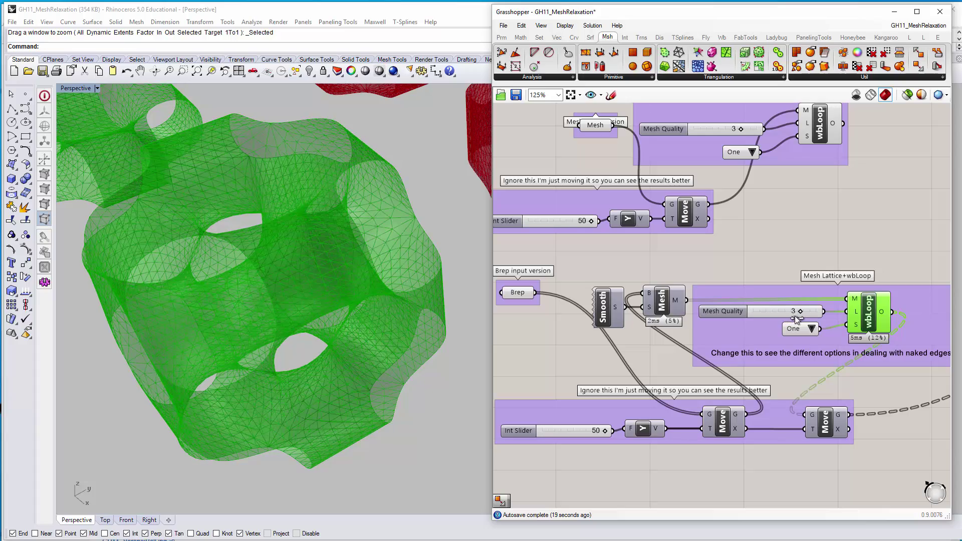
{"action": "mouse_move", "coordinate": [337, 299]}
{"action": "right_mouse_down"}
{"action": "mouse_move", "coordinate": [343, 305]}
{"action": "mouse_move", "coordinate": [278, 262]}
{"action": "mouse_move", "coordinate": [298, 238]}
{"action": "mouse_move", "coordinate": [297, 259]}
{"action": "mouse_move", "coordinate": [350, 249]}
{"action": "mouse_move", "coordinate": [400, 281]}
{"action": "mouse_move", "coordinate": [224, 277]}
{"action": "mouse_move", "coordinate": [248, 242]}
{"action": "mouse_move", "coordinate": [324, 295]}
{"action": "mouse_move", "coordinate": [344, 275]}
{"action": "mouse_move", "coordinate": [316, 307]}
{"action": "mouse_move", "coordinate": [316, 279]}
{"action": "mouse_move", "coordinate": [319, 321]}
{"action": "mouse_move", "coordinate": [335, 306]}
{"action": "mouse_move", "coordinate": [330, 333]}
{"action": "mouse_move", "coordinate": [372, 293]}
{"action": "mouse_move", "coordinate": [375, 275]}
{"action": "right_mouse_up"}
{"action": "scroll", "coordinate": [297, 239], "scroll_direction": "up", "scroll_amount": 5}
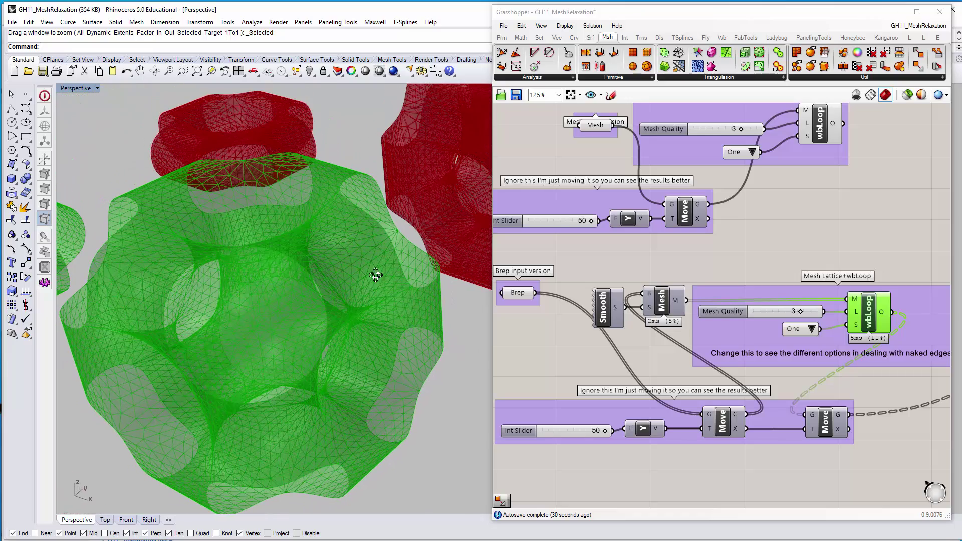
Switch the lattice wbLoop naked-edge option to Zero and view the open ends
{"action": "left_click", "coordinate": [812, 329]}
{"action": "left_click", "coordinate": [833, 337]}
{"action": "right_click_drag", "start_coordinate": [383, 301], "coordinate": [354, 191]}
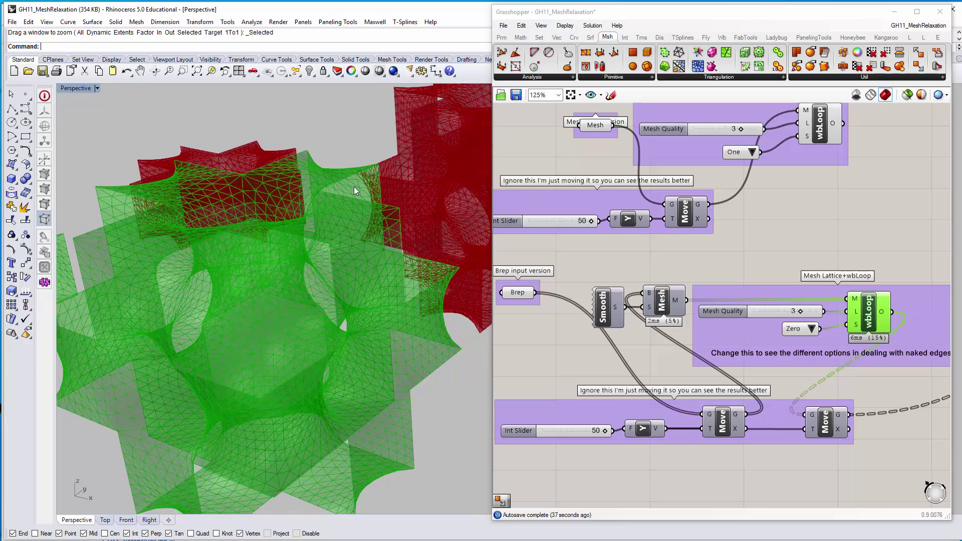
Switch the lattice wbLoop naked-edge option to Two and view the smoothed openings from several angles
{"action": "left_click", "coordinate": [811, 328]}
{"action": "left_click", "coordinate": [834, 351]}
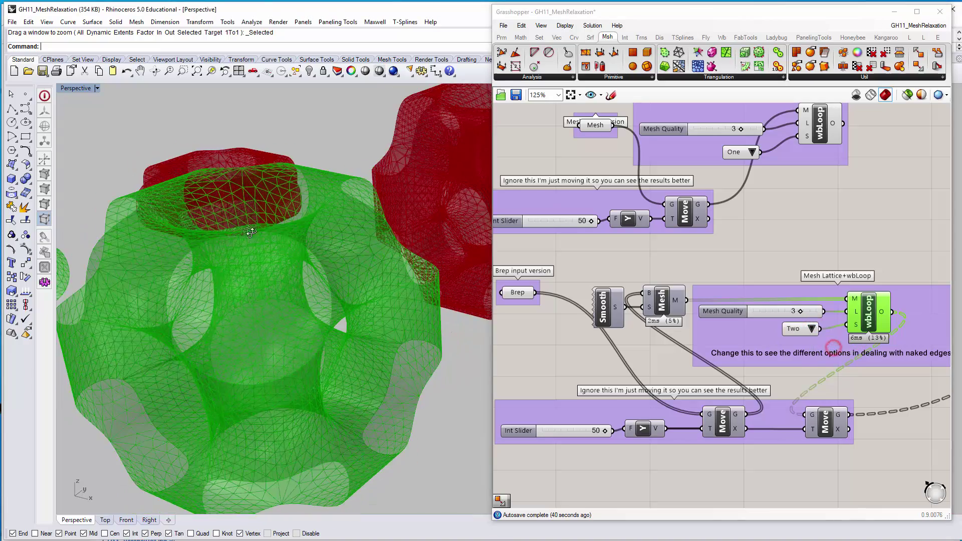
{"action": "right_click_drag", "start_coordinate": [321, 295], "coordinate": [213, 276]}
{"action": "scroll", "coordinate": [272, 264], "scroll_direction": "up", "scroll_amount": 2}
Set the lattice wbLoop naked-edge option to One and inspect the smaller smoothed lattice
{"action": "left_click", "coordinate": [818, 329]}
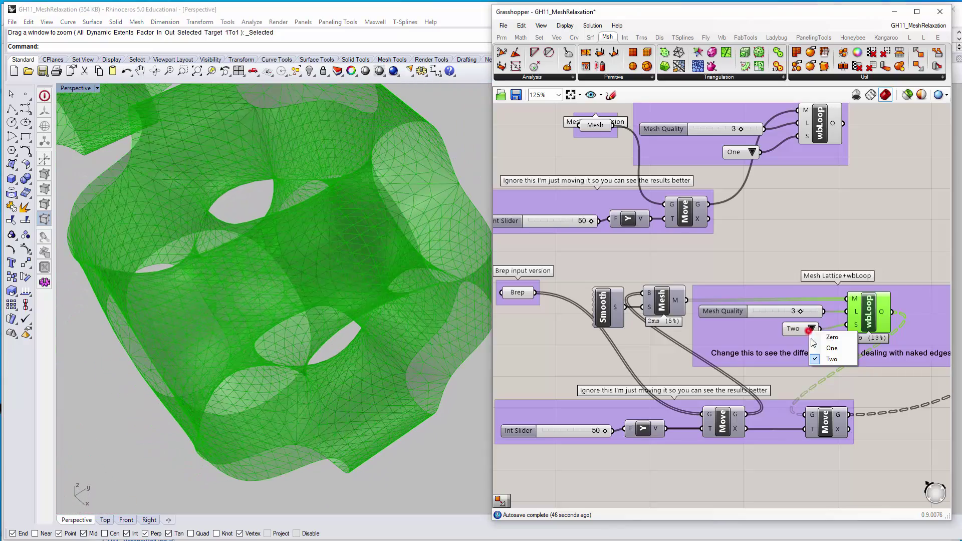
{"action": "left_click", "coordinate": [816, 349]}
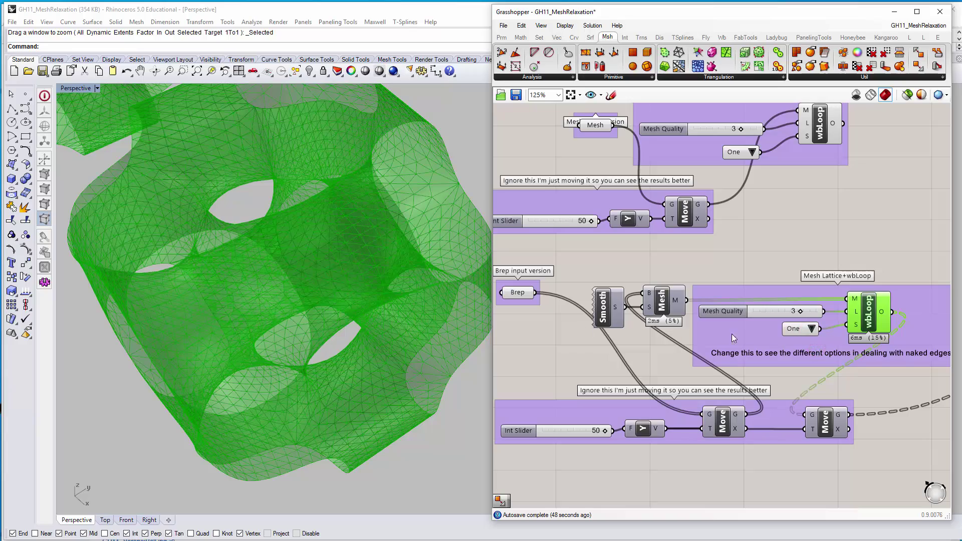
{"action": "right_click_drag", "start_coordinate": [414, 249], "coordinate": [296, 261]}
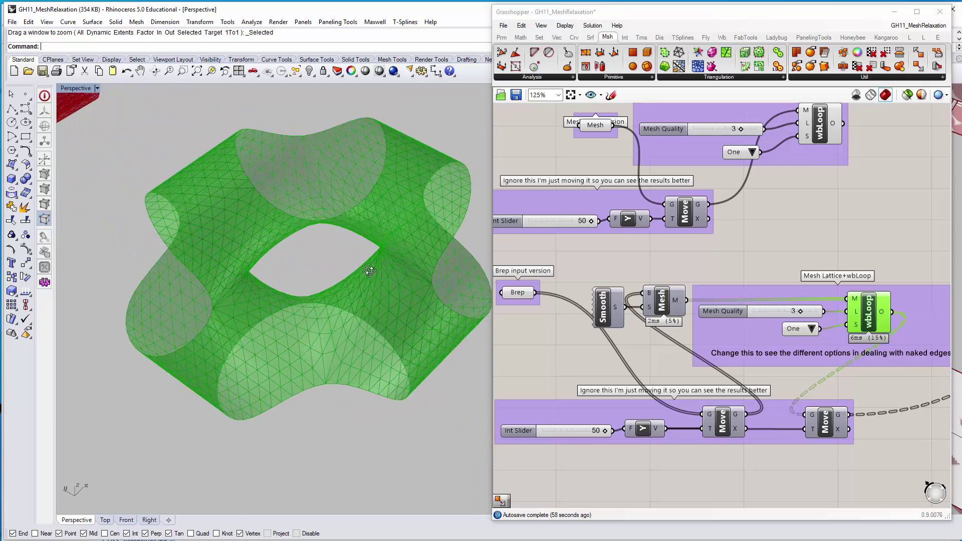
{"action": "mouse_move", "coordinate": [802, 312]}
{"action": "left_mouse_down"}
{"action": "mouse_move", "coordinate": [750, 312]}
{"action": "mouse_move", "coordinate": [798, 318]}
{"action": "left_mouse_up"}
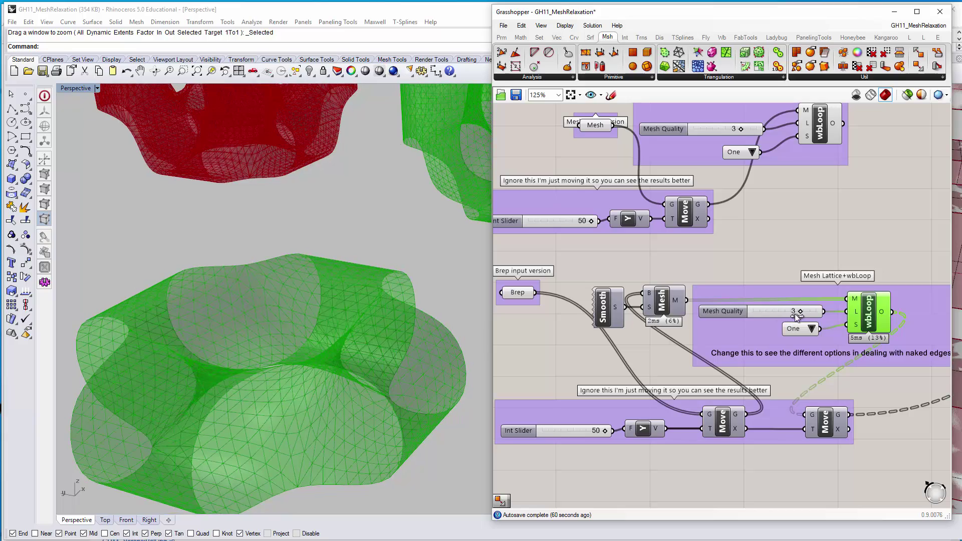
{"action": "right_click_drag", "start_coordinate": [378, 245], "coordinate": [371, 282]}
{"action": "right_click_drag", "start_coordinate": [266, 316], "coordinate": [301, 359]}
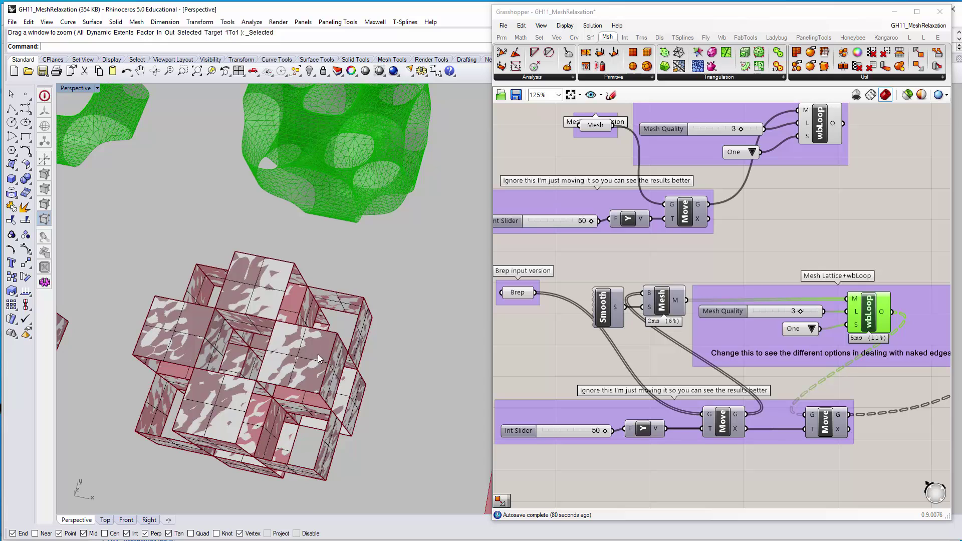
Highlight the larger lattice polysurface and compare its box modules and open ends with the smoothed mesh
{"action": "left_click", "coordinate": [260, 294]}
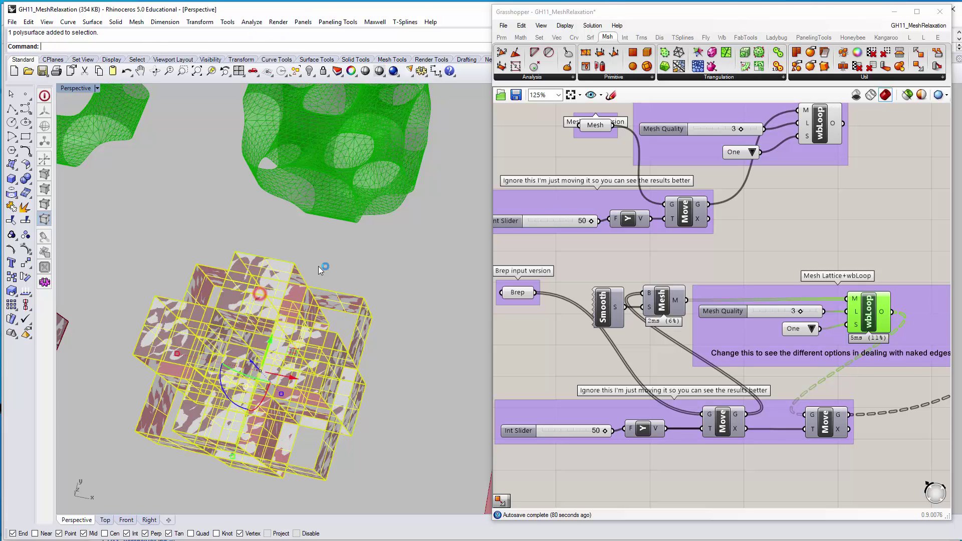
{"action": "left_click", "coordinate": [295, 254]}
{"action": "left_click", "coordinate": [265, 283]}
{"action": "left_click", "coordinate": [375, 270]}
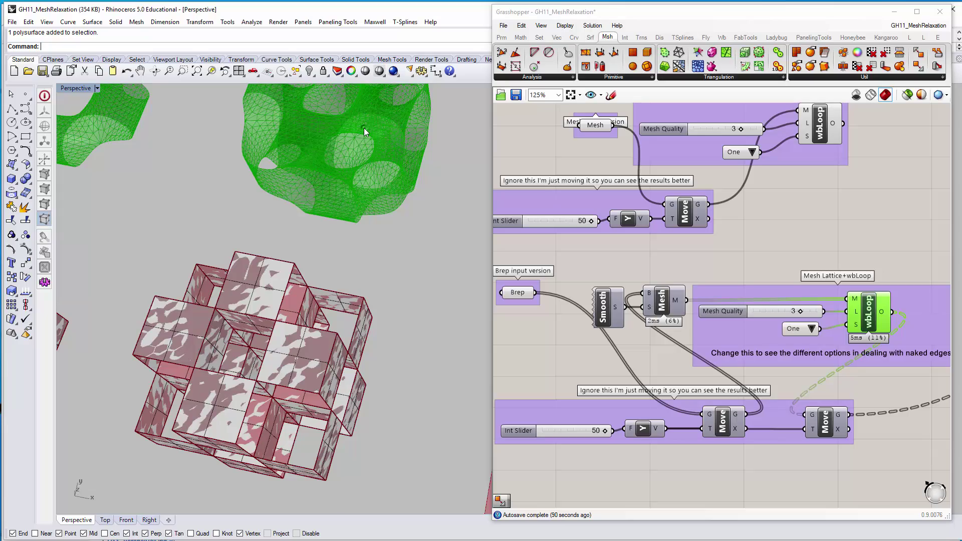
{"action": "right_click_drag", "start_coordinate": [364, 128], "coordinate": [360, 327]}
{"action": "scroll", "coordinate": [354, 333], "scroll_direction": "up", "scroll_amount": 5}
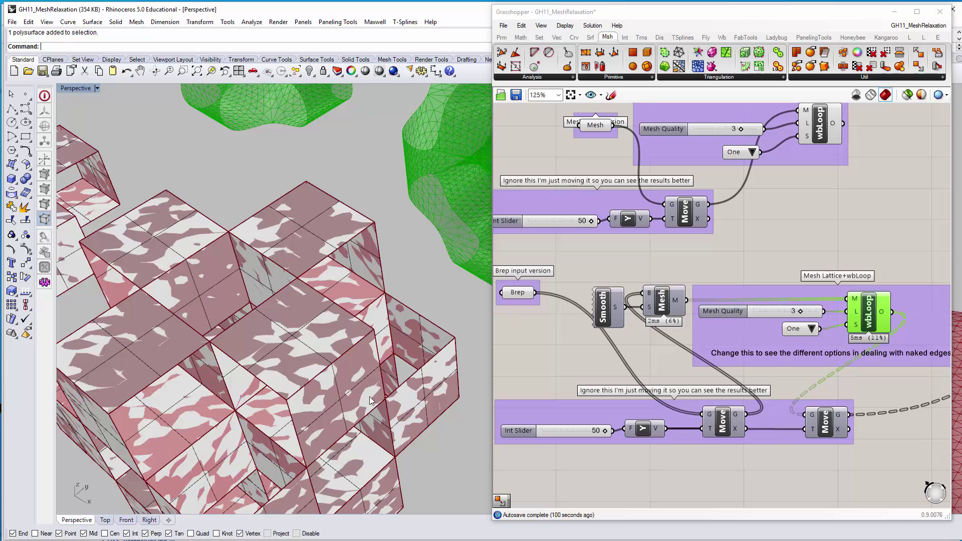
{"action": "right_click_drag", "start_coordinate": [265, 284], "coordinate": [278, 335]}
{"action": "right_click_drag", "start_coordinate": [401, 323], "coordinate": [329, 311]}
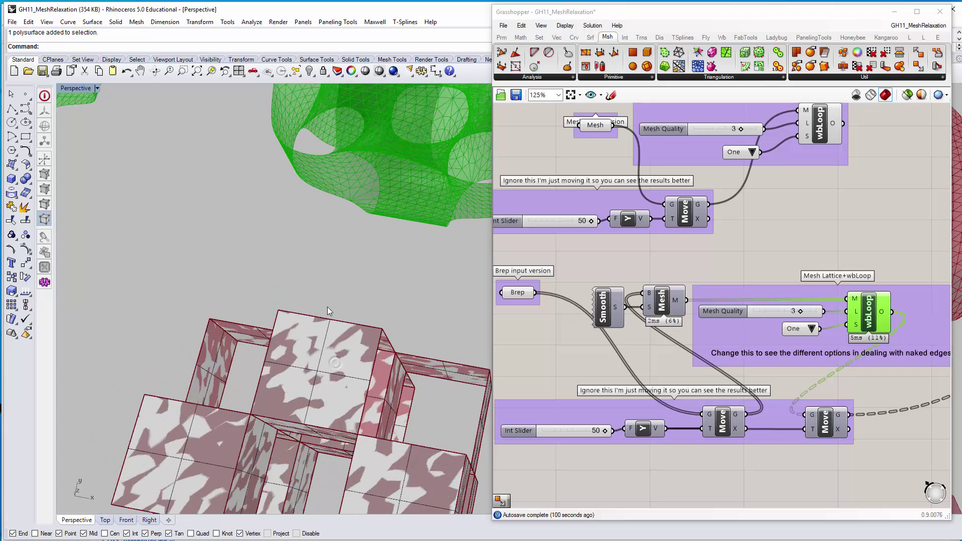
{"action": "scroll", "coordinate": [329, 364], "scroll_direction": "down", "scroll_amount": 5}
Find the wbThicken component in the definition and highlight its thickened lattice meshes in the viewport
{"action": "right_click_drag", "start_coordinate": [382, 236], "coordinate": [366, 309], "text": "shift"}
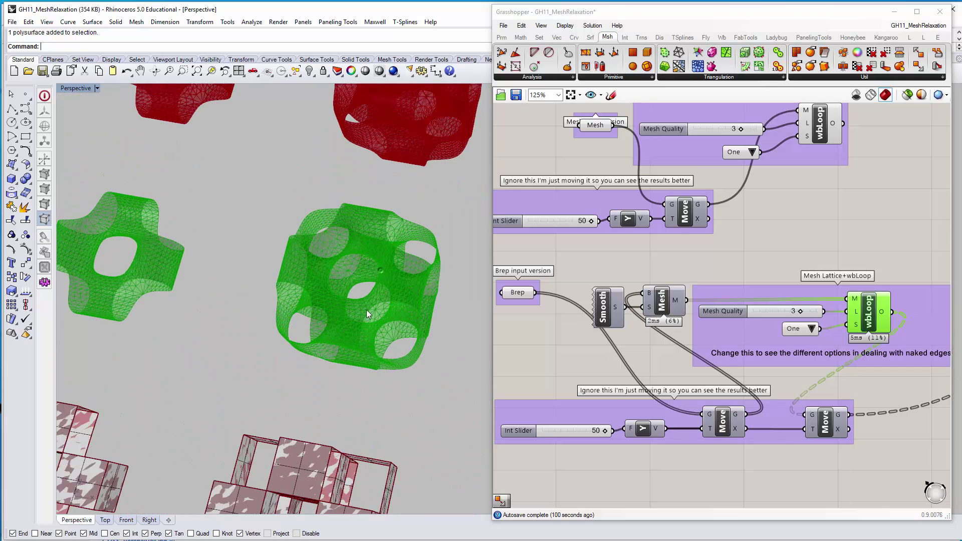
{"action": "right_click_drag", "start_coordinate": [373, 255], "coordinate": [393, 361], "text": "shift"}
{"action": "right_click_drag", "start_coordinate": [400, 224], "coordinate": [309, 400], "text": "shift"}
{"action": "right_click_drag", "start_coordinate": [264, 362], "coordinate": [350, 274]}
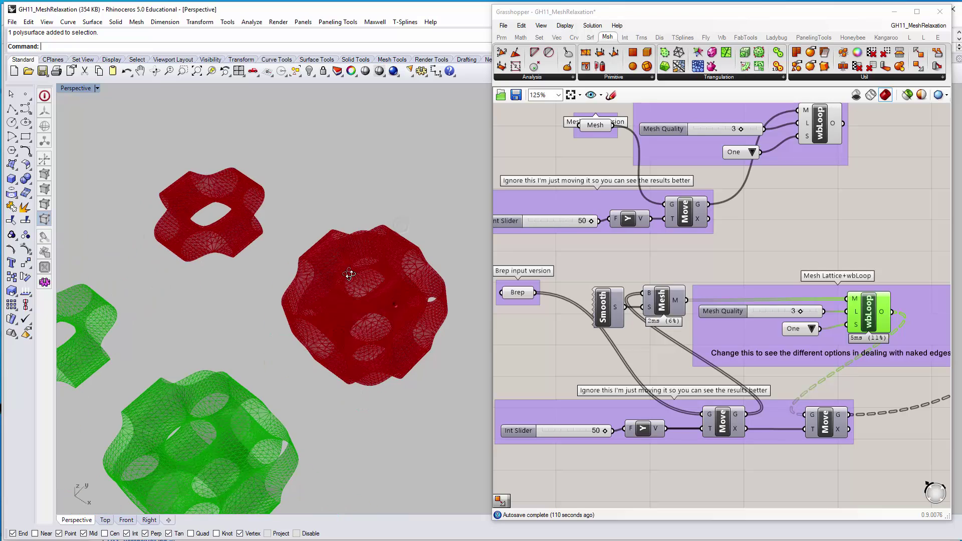
{"action": "right_click_drag", "start_coordinate": [781, 334], "coordinate": [576, 291]}
{"action": "right_click_drag", "start_coordinate": [762, 314], "coordinate": [561, 315]}
{"action": "left_click", "coordinate": [783, 290]}
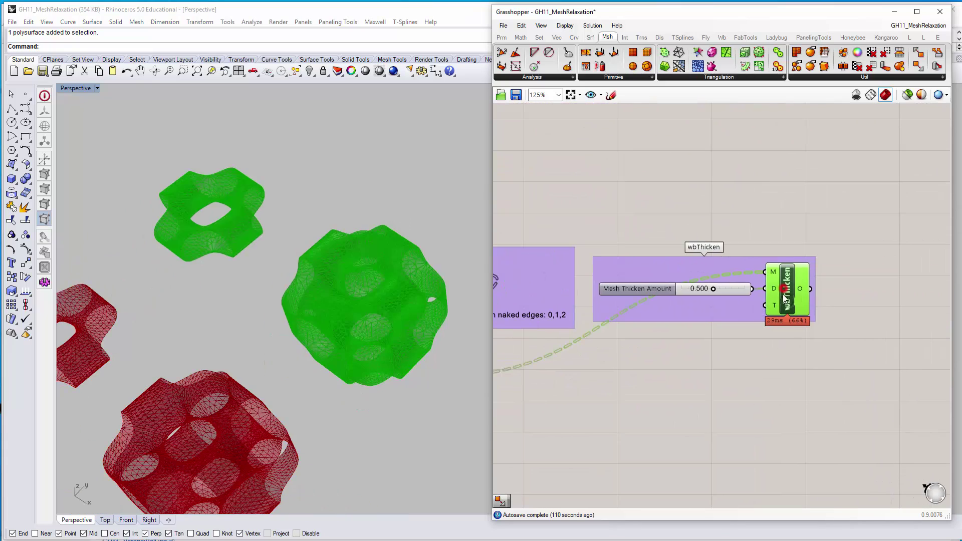
Inspect the wall thickness of the larger thickened lattice with the Mesh Thicken Amount at 0.500
{"action": "left_click", "coordinate": [663, 389]}
{"action": "scroll", "coordinate": [390, 345], "scroll_direction": "up", "scroll_amount": 4}
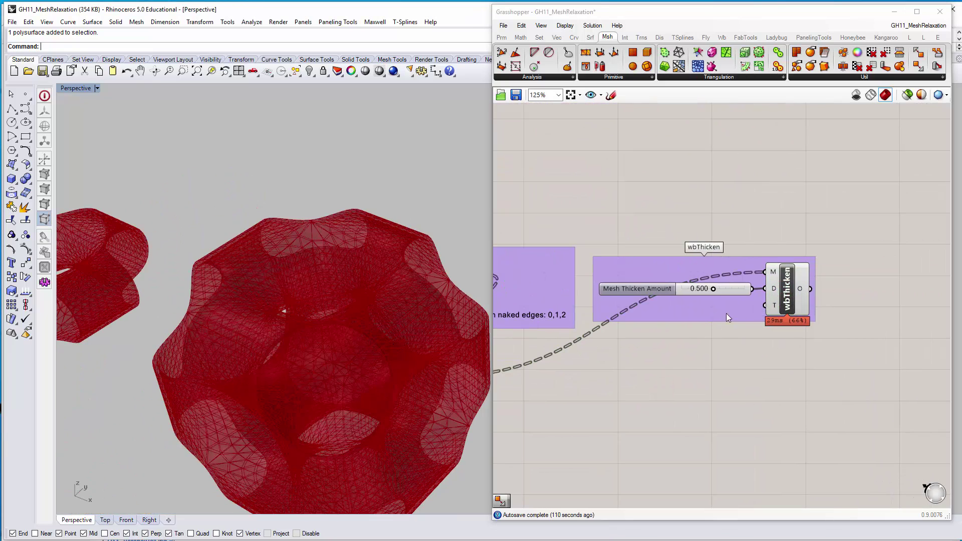
{"action": "right_click_drag", "start_coordinate": [404, 302], "coordinate": [337, 310]}
{"action": "scroll", "coordinate": [360, 288], "scroll_direction": "up", "scroll_amount": 5}
{"action": "scroll", "coordinate": [356, 287], "scroll_direction": "down", "scroll_amount": 3}
{"action": "mouse_move", "coordinate": [713, 289]}
{"action": "left_mouse_down"}
{"action": "mouse_move", "coordinate": [742, 289]}
{"action": "mouse_move", "coordinate": [655, 287]}
{"action": "mouse_move", "coordinate": [750, 290]}
{"action": "mouse_move", "coordinate": [706, 300]}
{"action": "mouse_move", "coordinate": [714, 302]}
{"action": "left_mouse_up"}
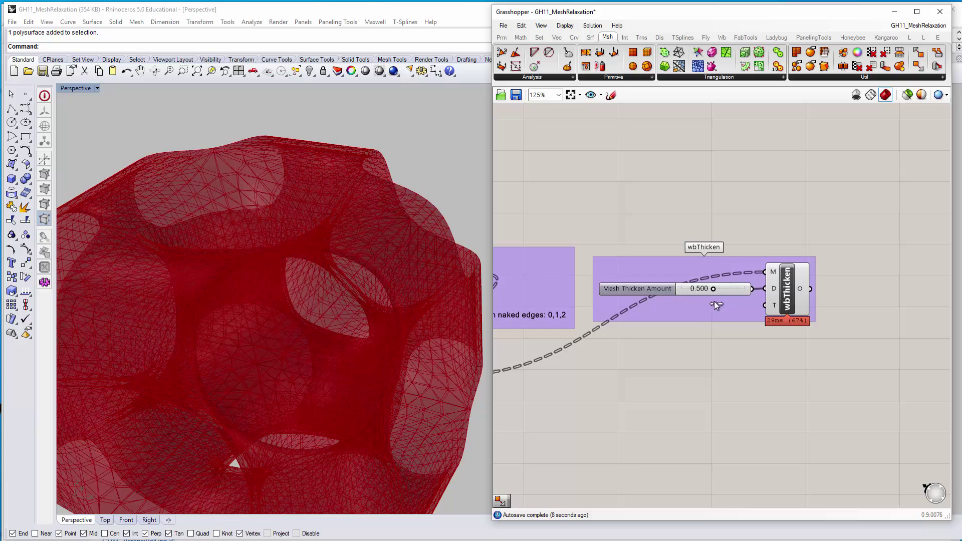
{"action": "right_click_drag", "start_coordinate": [282, 283], "coordinate": [448, 295]}
Bake the wbThicken output into the Rhino document
{"action": "left_click", "coordinate": [792, 316]}
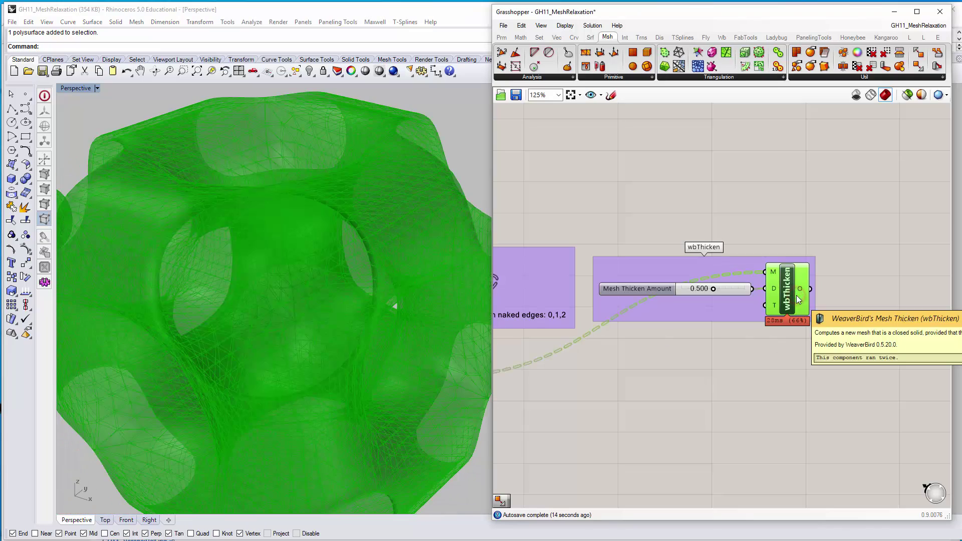
{"action": "right_click", "coordinate": [792, 290]}
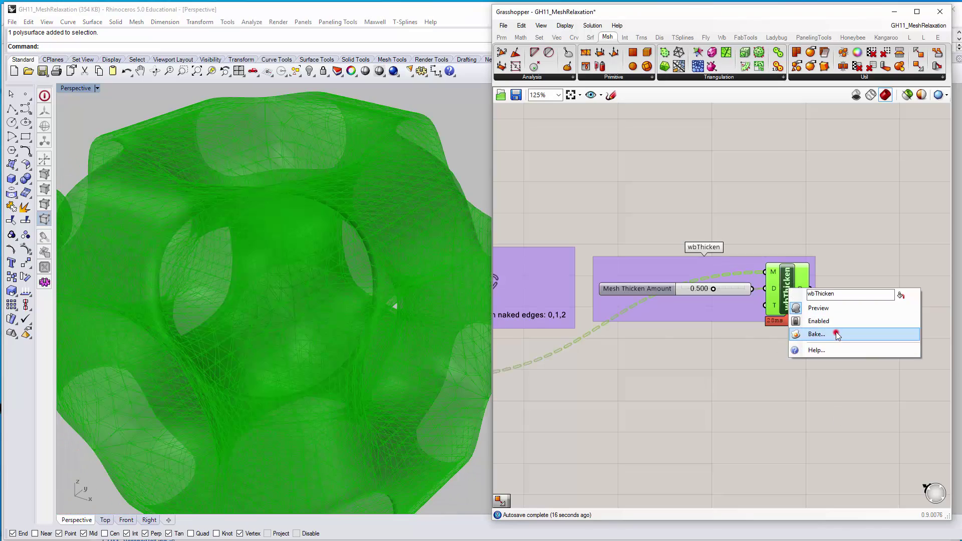
{"action": "left_click", "coordinate": [835, 334]}
{"action": "left_click", "coordinate": [847, 427]}
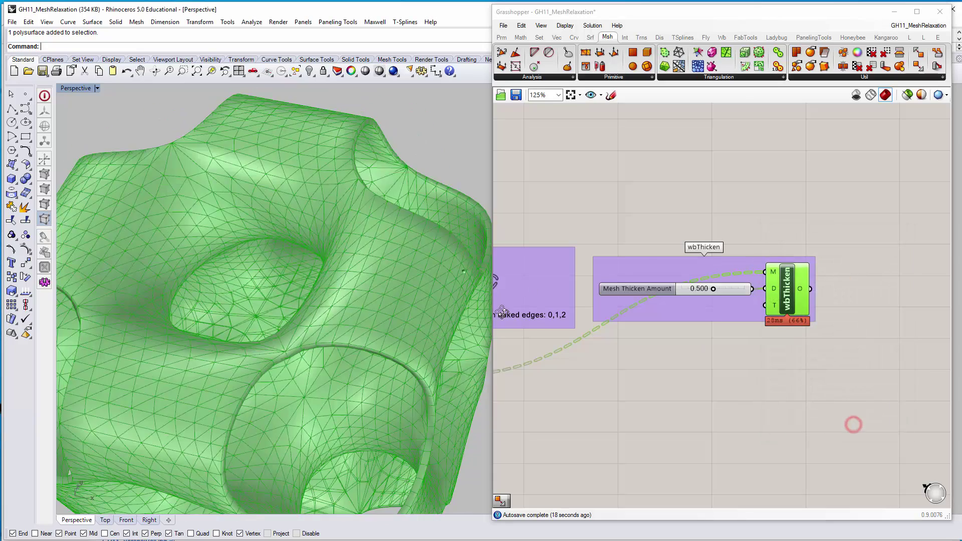
Move both baked lattice meshes away from the Grasshopper preview to the empty area beyond it
{"action": "scroll", "coordinate": [852, 421], "scroll_direction": "down", "scroll_amount": 1}
{"action": "scroll", "coordinate": [392, 288], "scroll_direction": "down", "scroll_amount": 5}
{"action": "left_click", "coordinate": [391, 293]}
{"action": "left_click_drag", "start_coordinate": [385, 287], "coordinate": [430, 119]}
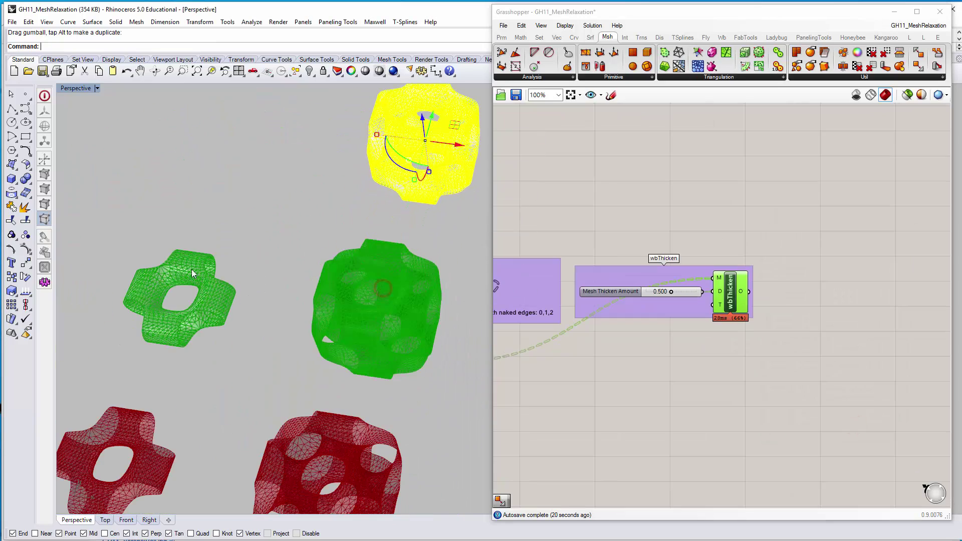
{"action": "left_click", "coordinate": [175, 283]}
{"action": "left_click_drag", "start_coordinate": [187, 270], "coordinate": [283, 97]}
{"action": "left_click", "coordinate": [328, 165]}
{"action": "right_click_drag", "start_coordinate": [328, 165], "coordinate": [221, 295], "text": "shift"}
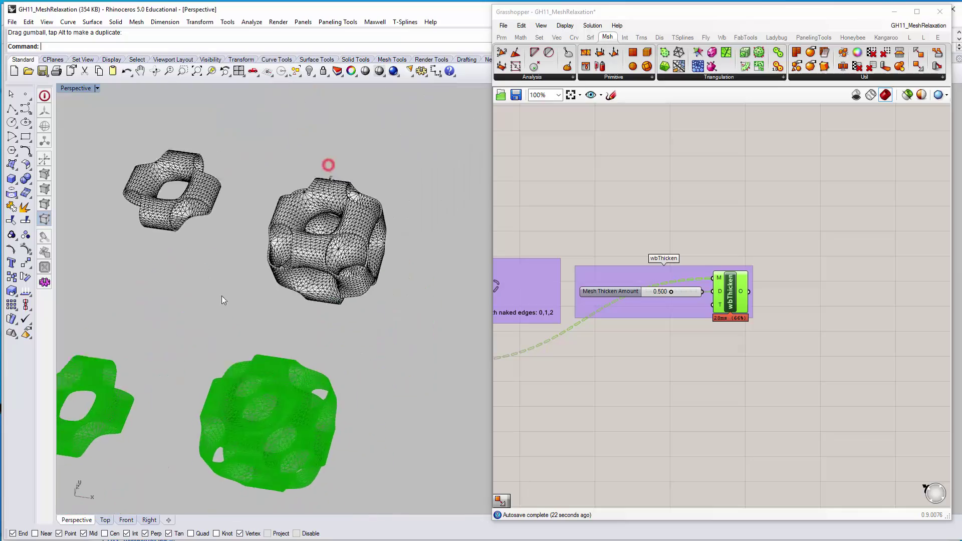
Zoom to the larger baked mesh and narrow the Grasshopper window to enlarge the Rhino viewport
{"action": "left_click", "coordinate": [380, 232]}
{"action": "type", "text": "zs"}
{"action": "key", "text": "Return"}
{"action": "left_click", "coordinate": [257, 198]}
{"action": "right_click_drag", "start_coordinate": [371, 245], "coordinate": [530, 297]}
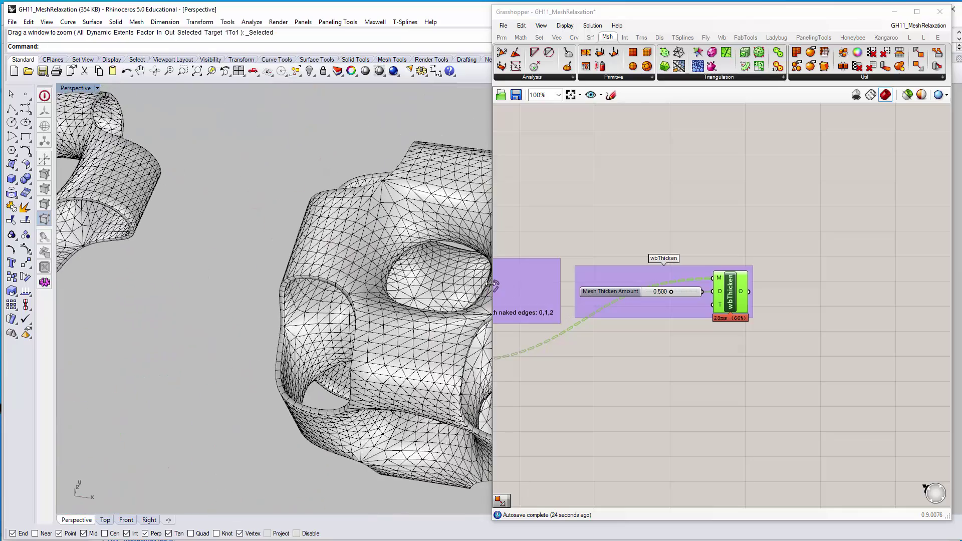
{"action": "left_click_drag", "start_coordinate": [491, 284], "coordinate": [713, 284]}
{"action": "right_click_drag", "start_coordinate": [591, 341], "coordinate": [458, 316]}
{"action": "scroll", "coordinate": [431, 286], "scroll_direction": "up", "scroll_amount": 6}
Measure the volume of the larger baked mesh and bring both baked meshes into view
{"action": "left_click", "coordinate": [466, 317]}
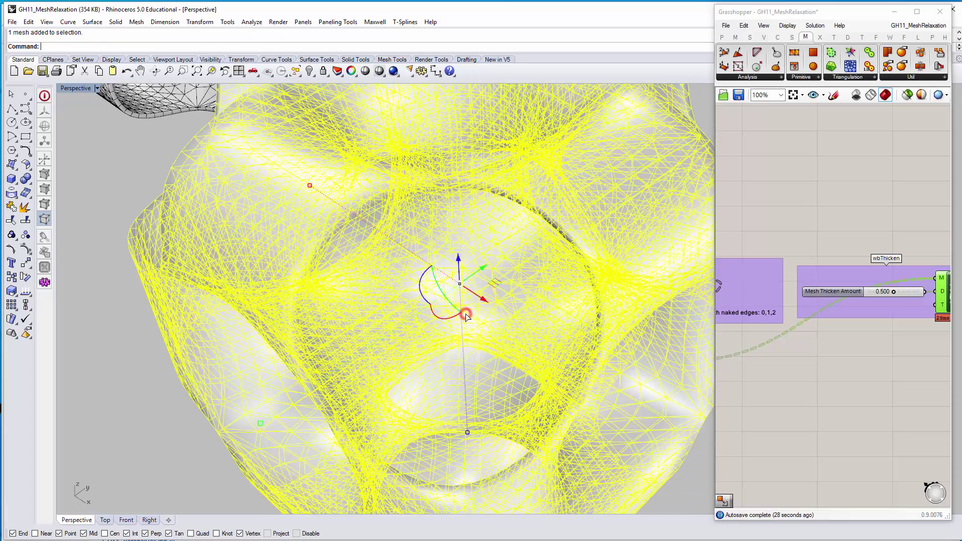
{"action": "key", "text": "Return"}
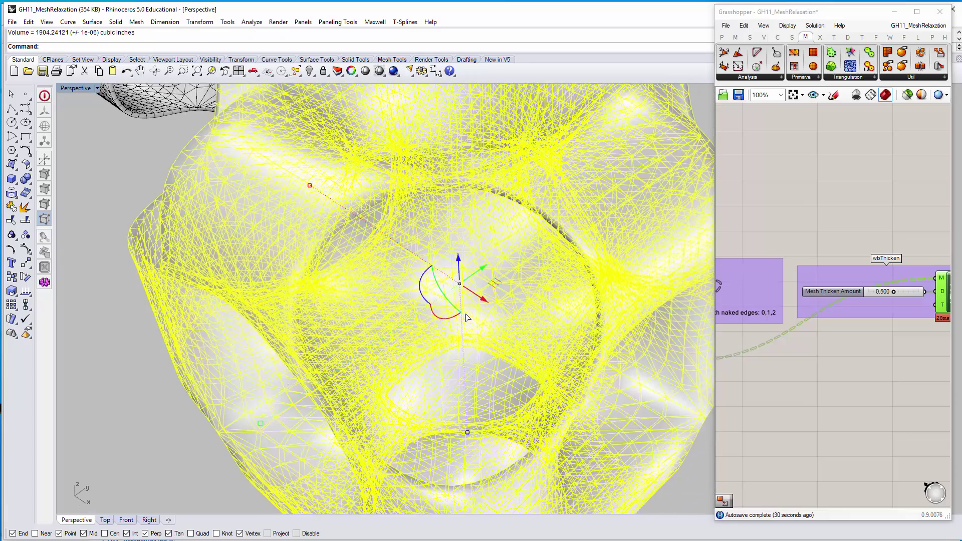
{"action": "scroll", "coordinate": [341, 326], "scroll_direction": "down", "scroll_amount": 5}
{"action": "left_click", "coordinate": [206, 376]}
{"action": "right_click_drag", "start_coordinate": [361, 366], "coordinate": [346, 319]}
{"action": "scroll", "coordinate": [346, 320], "scroll_direction": "down", "scroll_amount": 5}
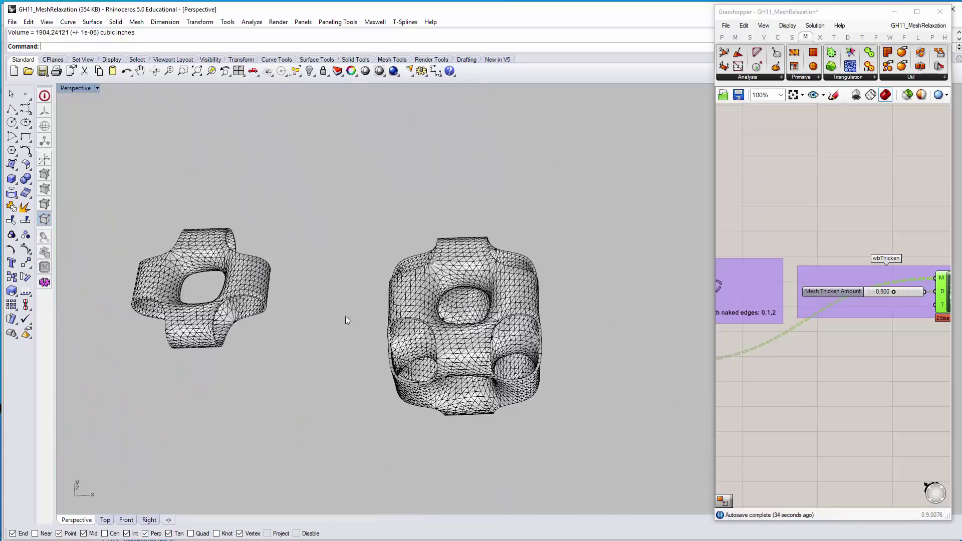
Zoom to the smaller baked mesh and review the whole sequence from input lattices to baked thickened meshes
{"action": "left_click", "coordinate": [263, 308]}
{"action": "key", "text": "ctrl+shift+e"}
{"action": "right_click_drag", "start_coordinate": [257, 285], "coordinate": [416, 257]}
{"action": "scroll", "coordinate": [539, 258], "scroll_direction": "down", "scroll_amount": 3}
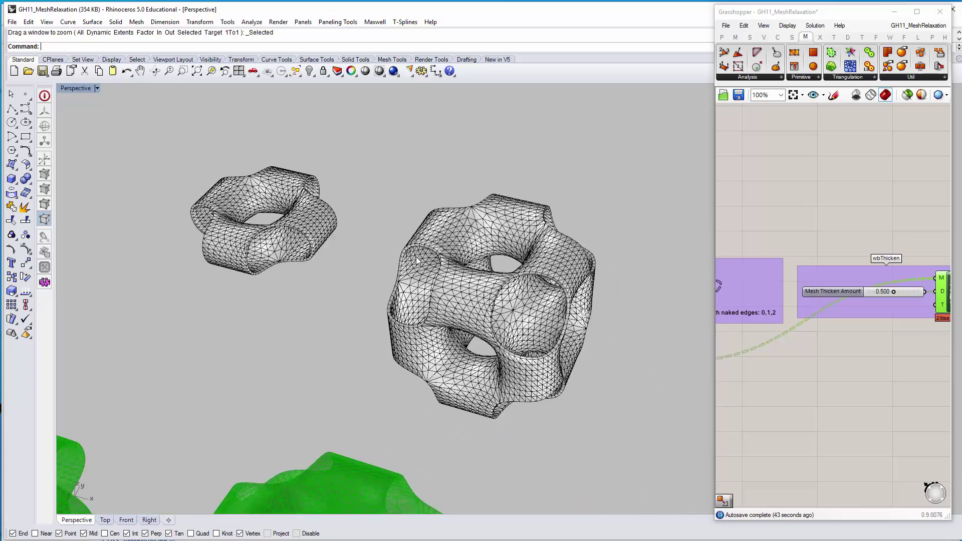
{"action": "scroll", "coordinate": [416, 256], "scroll_direction": "down", "scroll_amount": 10}
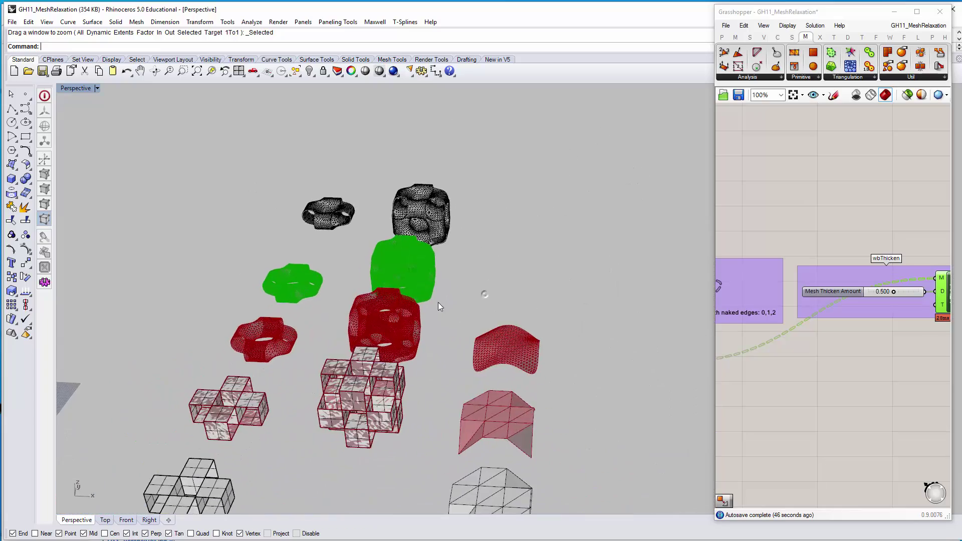
{"action": "right_click_drag", "start_coordinate": [439, 304], "coordinate": [489, 226], "text": "shift"}
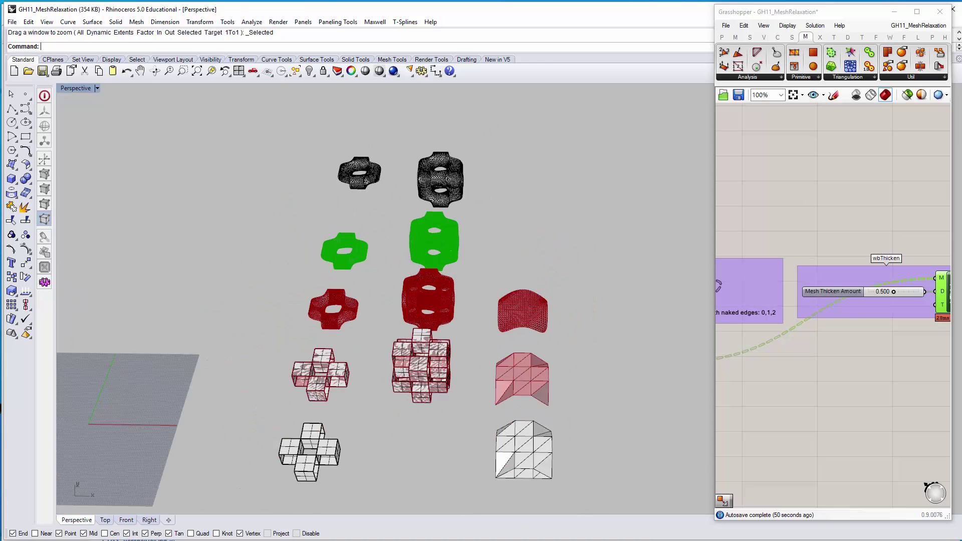